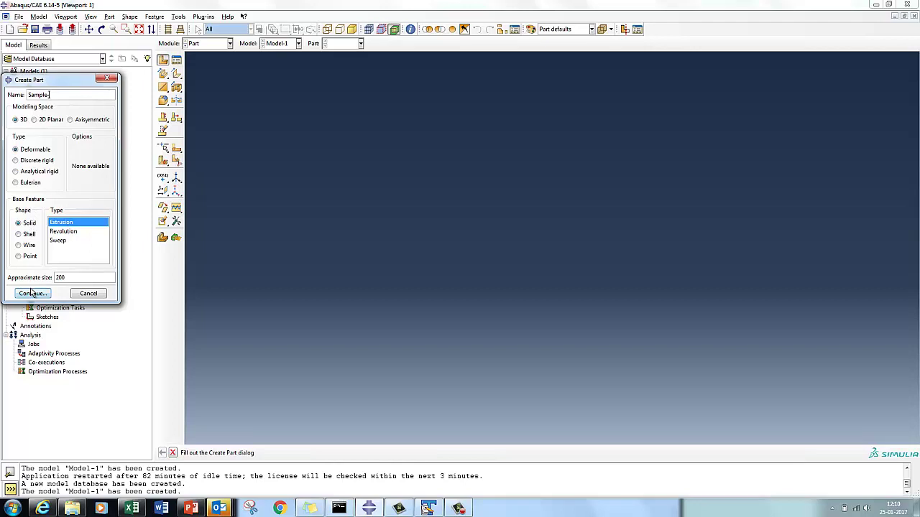
Start the solid extrusion's sketch and draw a closed 60 by 10 profile from the origin with a V-notch in its lower edge.
left_click(32, 294)
left_click(176, 60)
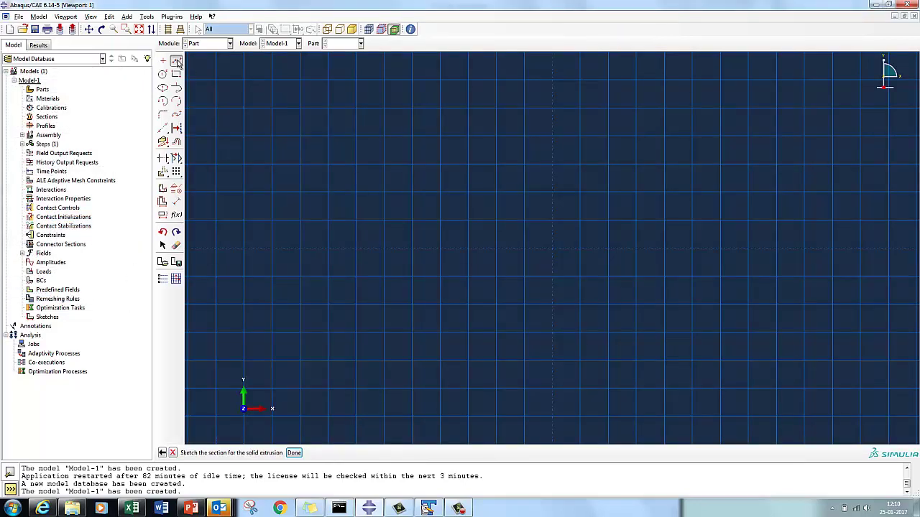
left_click(552, 250)
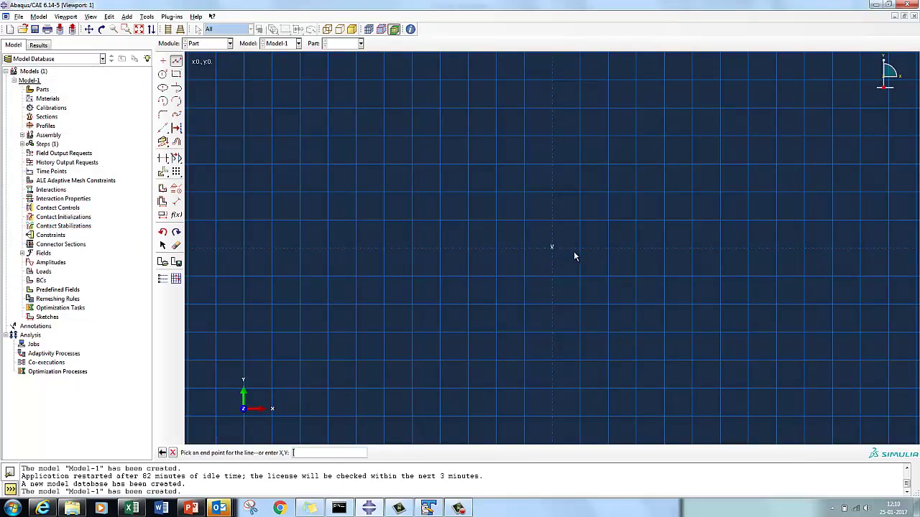
left_click(733, 249)
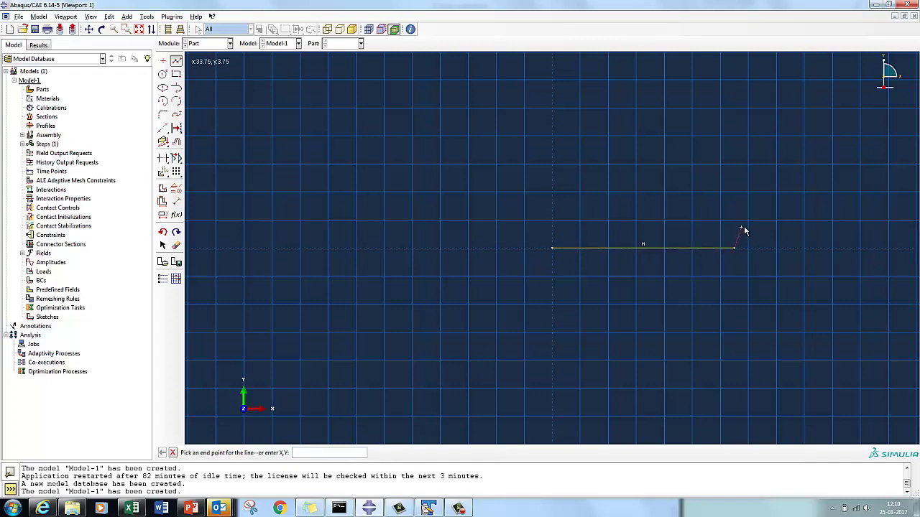
left_click(742, 228)
left_click(748, 250)
left_click(888, 248)
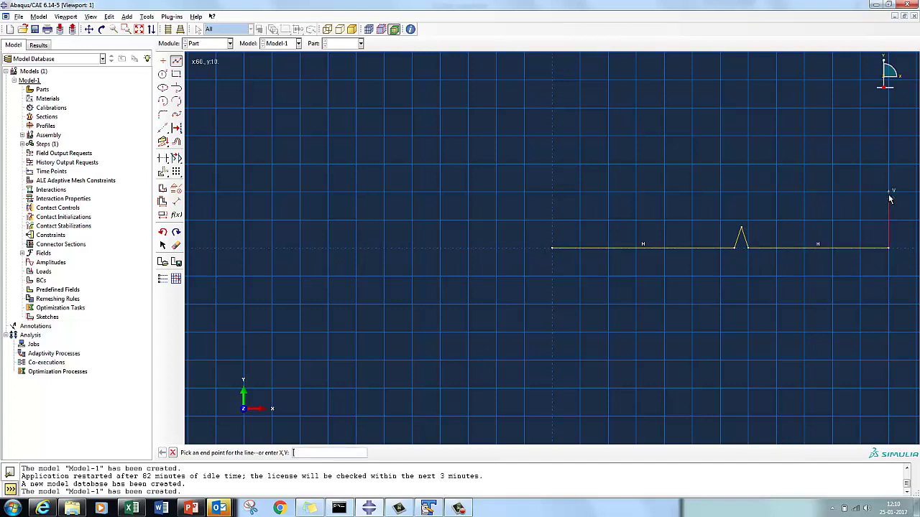
left_click(888, 191)
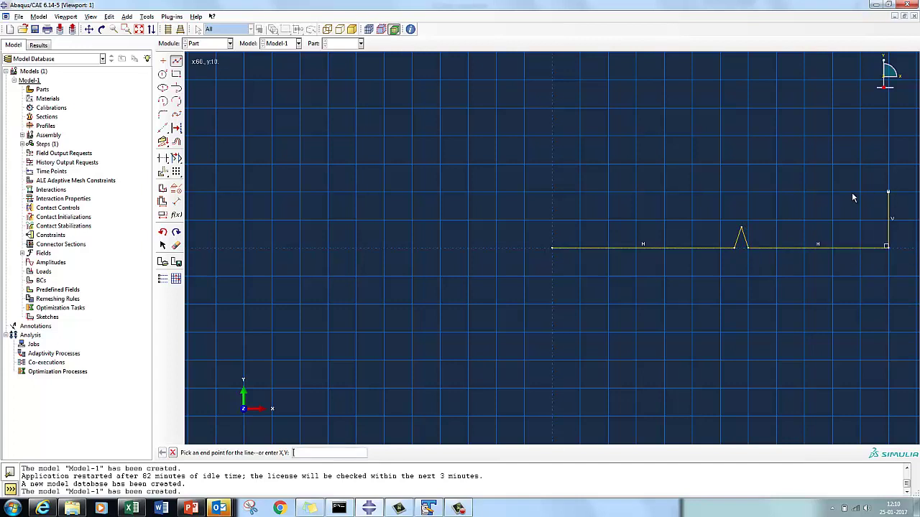
left_click(553, 194)
left_click(553, 248)
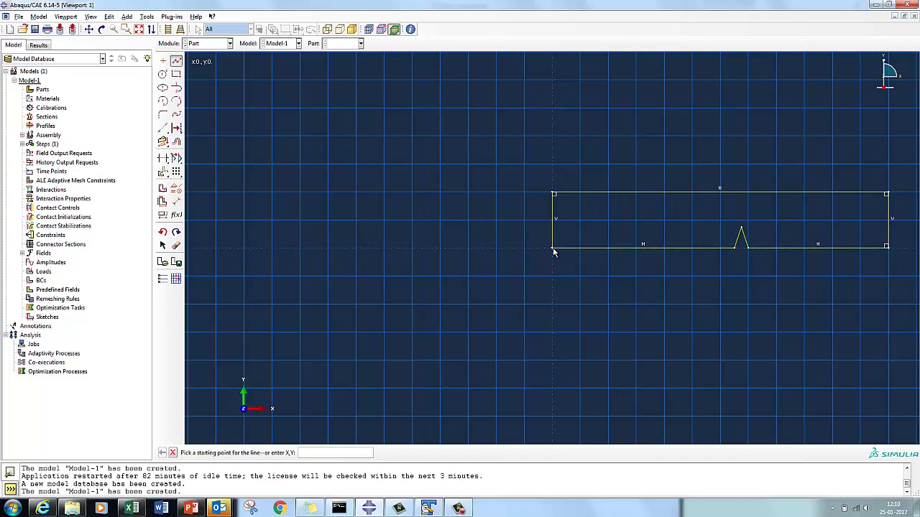
Dimension the horizontal distance from each lower notch corner to the notch tip as 0.83.
key("d")
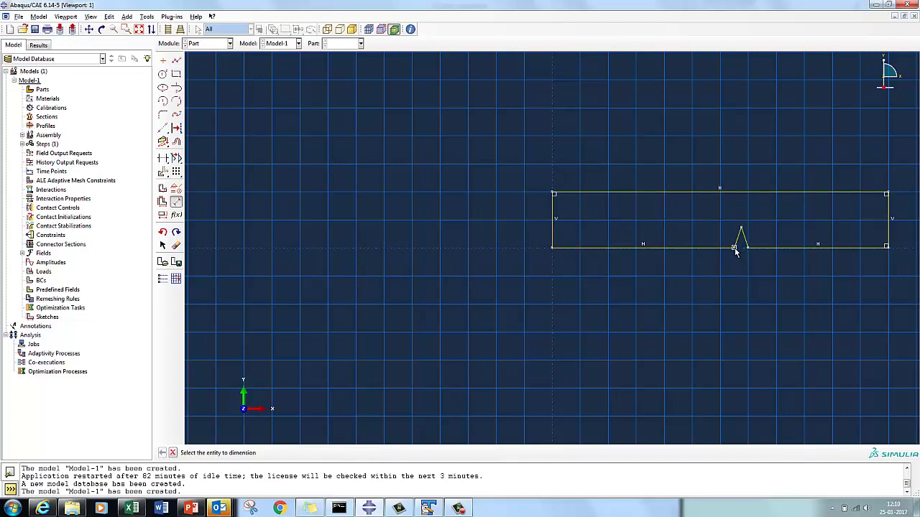
left_click(734, 249)
left_click(742, 230)
left_click(741, 302)
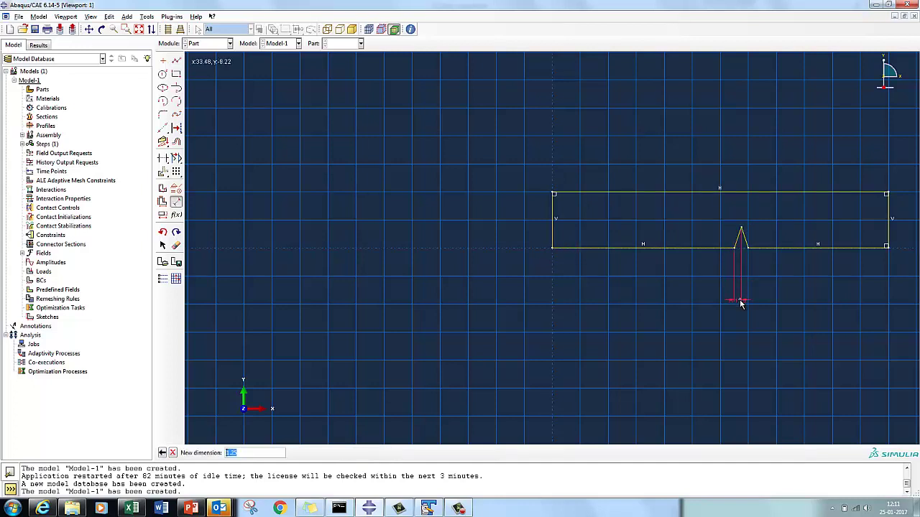
type("0.83")
key("Return")
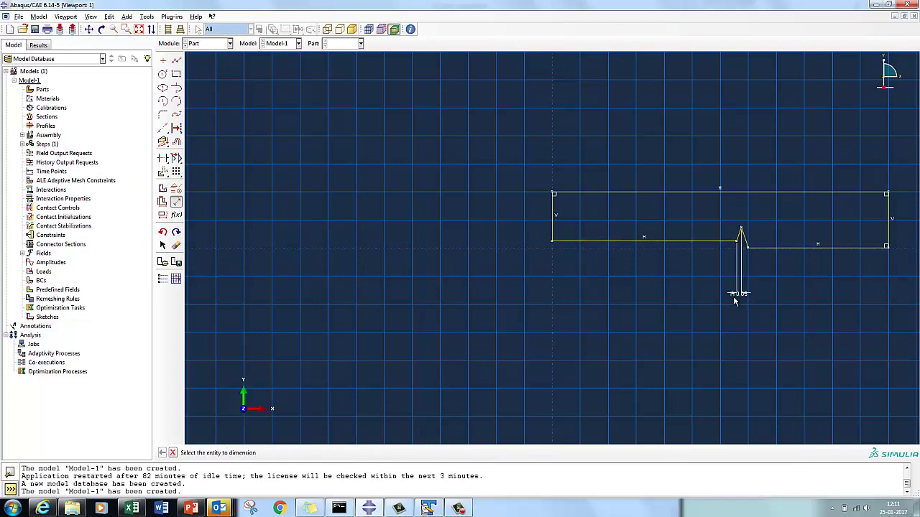
left_click(742, 231)
left_click(748, 248)
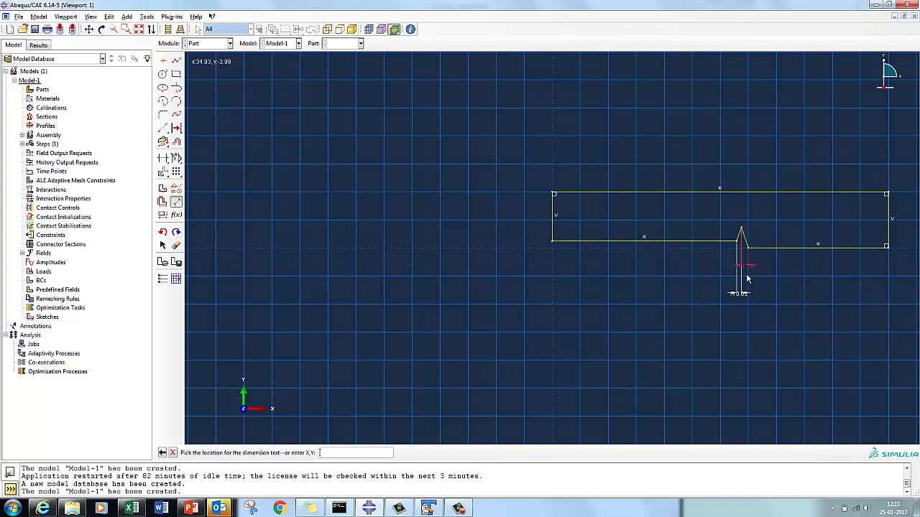
left_click(747, 292)
type("0.83")
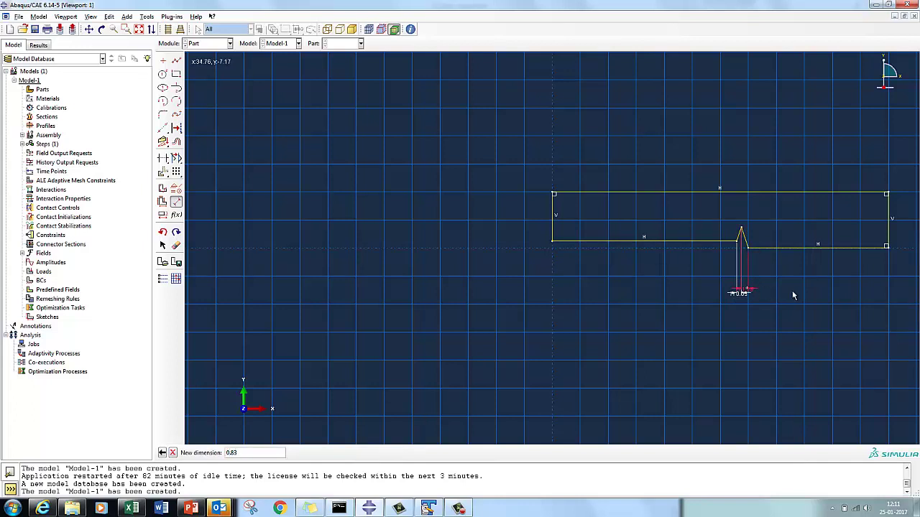
key("Return")
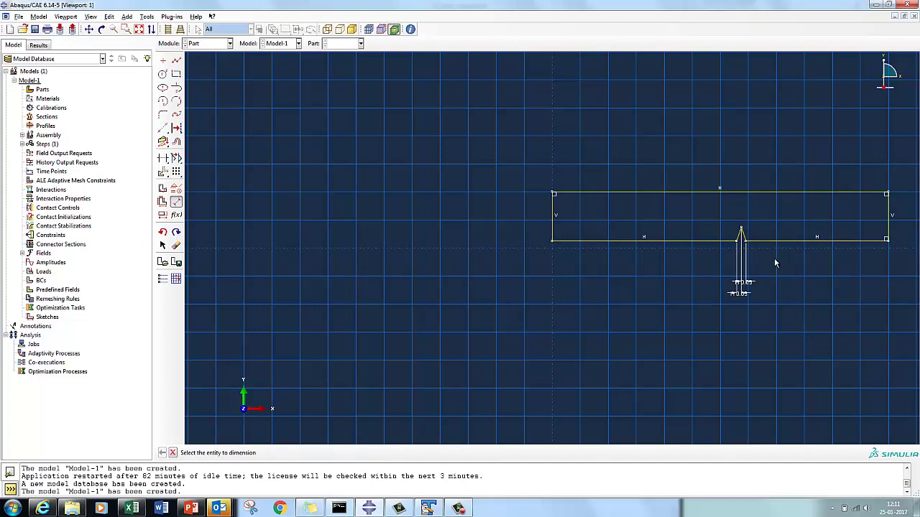
Set the vertical distance between the notch tip and the lower edge to 2 on both sides of the notch.
left_click(742, 229)
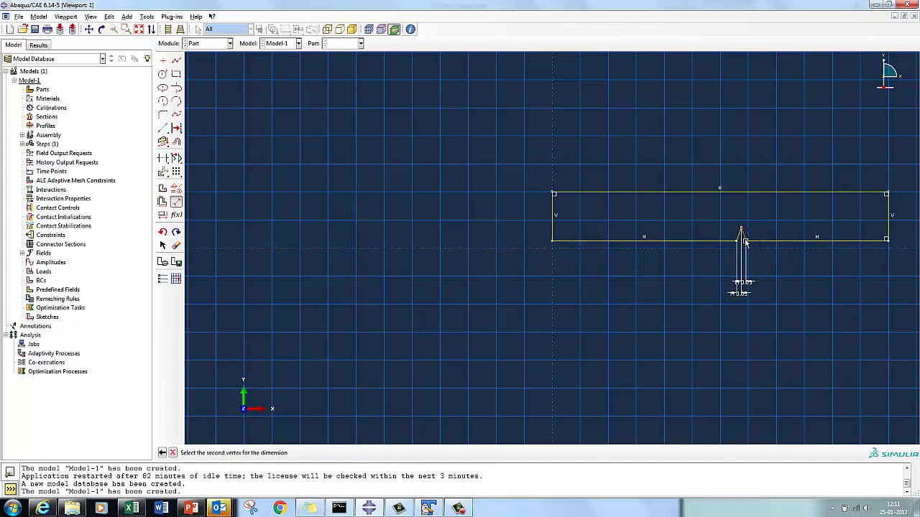
left_click(887, 241)
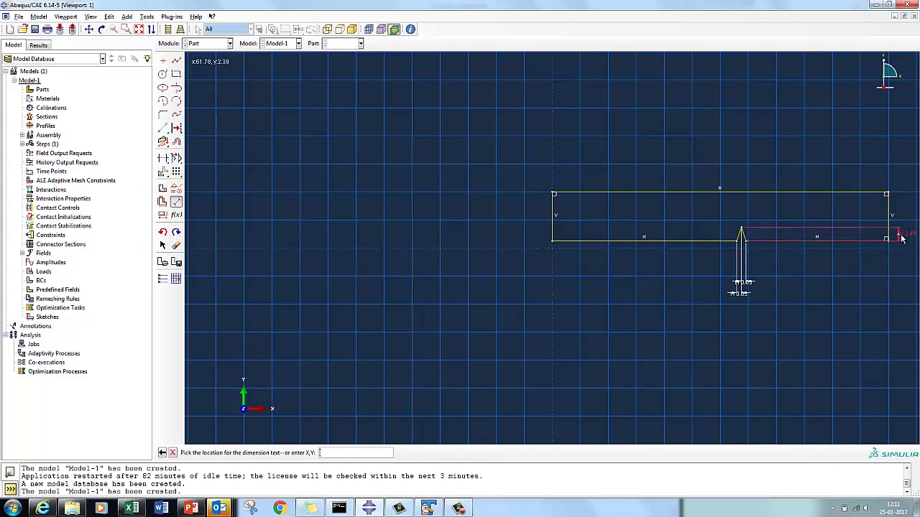
left_click(903, 239)
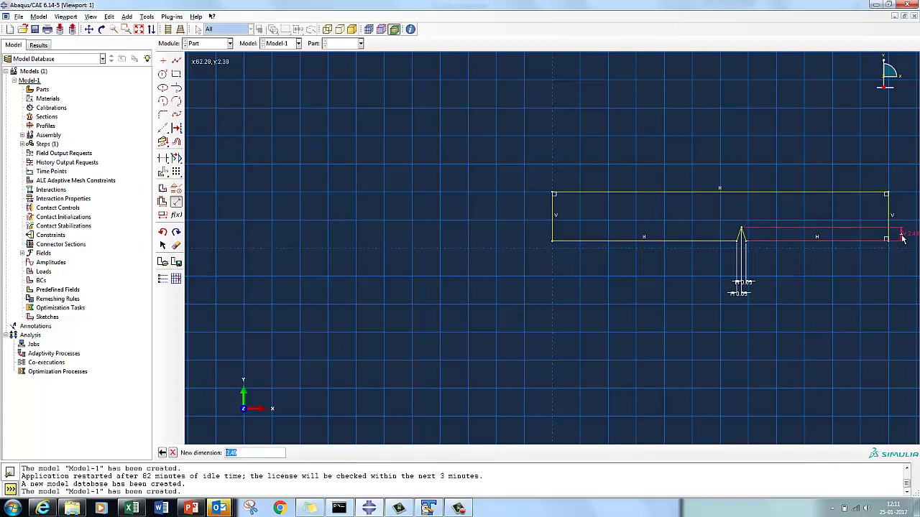
type("2")
key("Return")
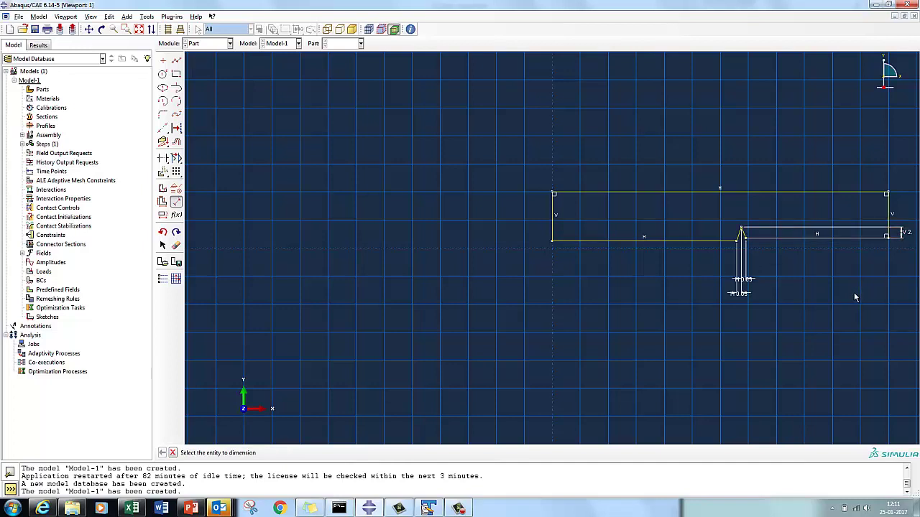
left_click(735, 242)
left_click(740, 231)
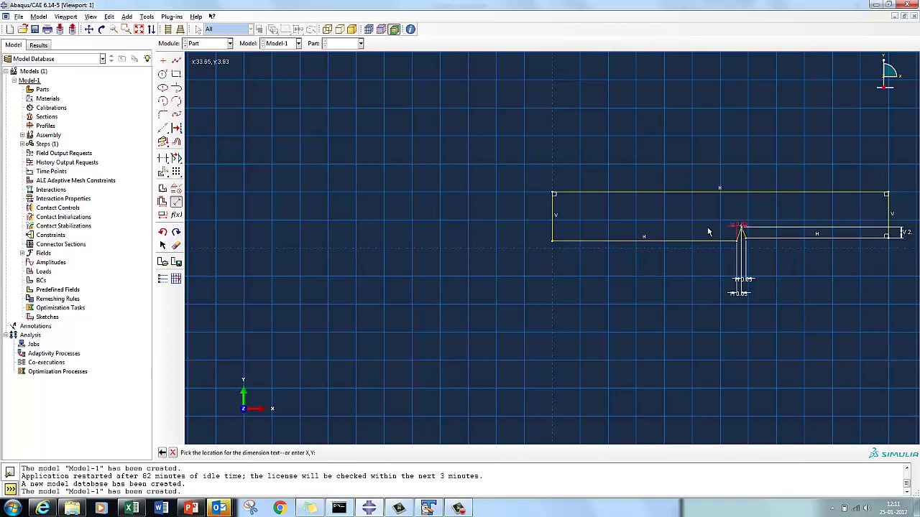
left_click(538, 244)
type("2.5")
key("Return")
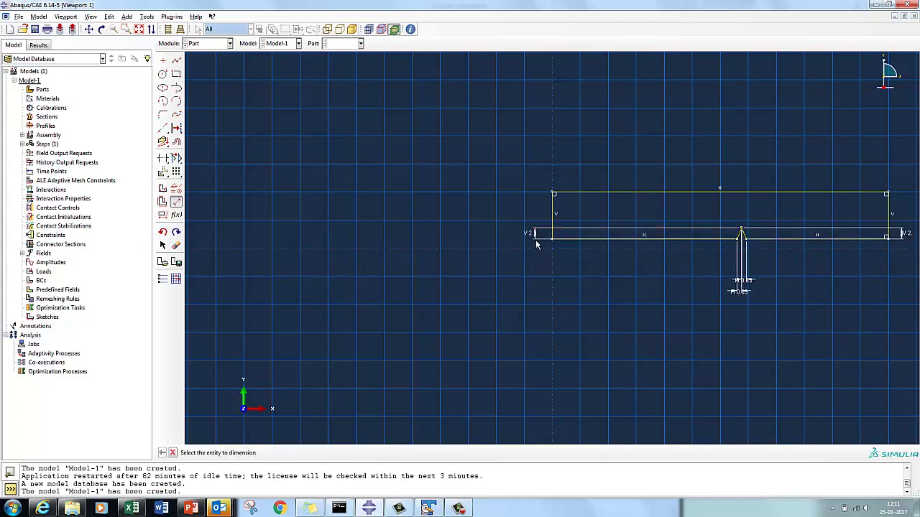
Dimension the lower edge segments on both sides of the notch to 26.17 each.
left_click(627, 244)
left_click(622, 296)
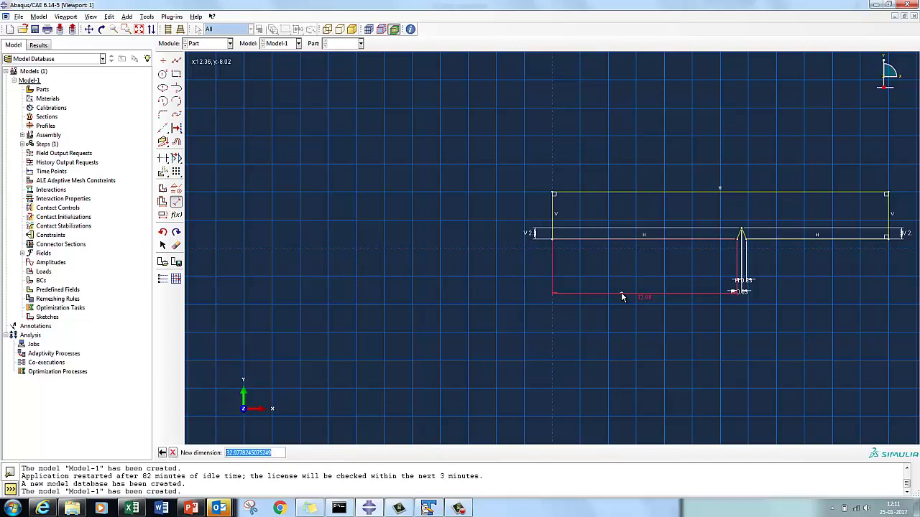
type("26.17")
key("Return")
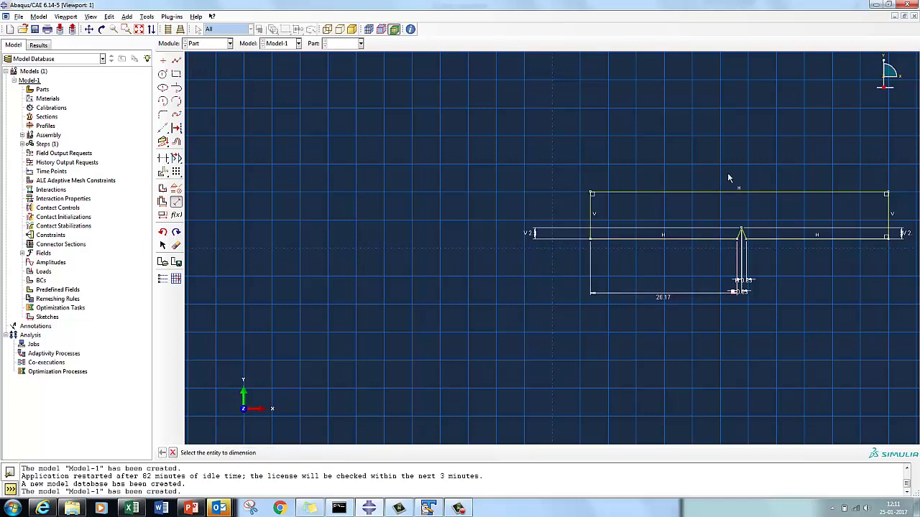
left_click(813, 242)
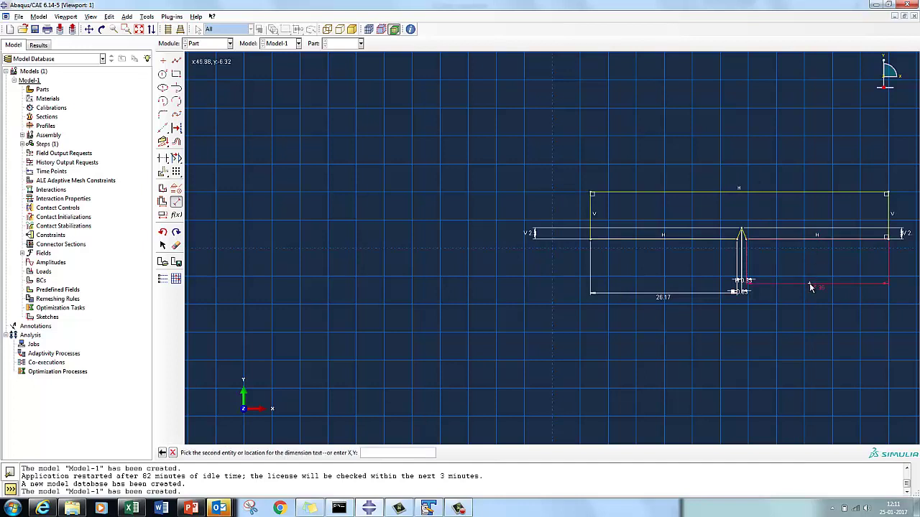
left_click(812, 287)
type("26.17")
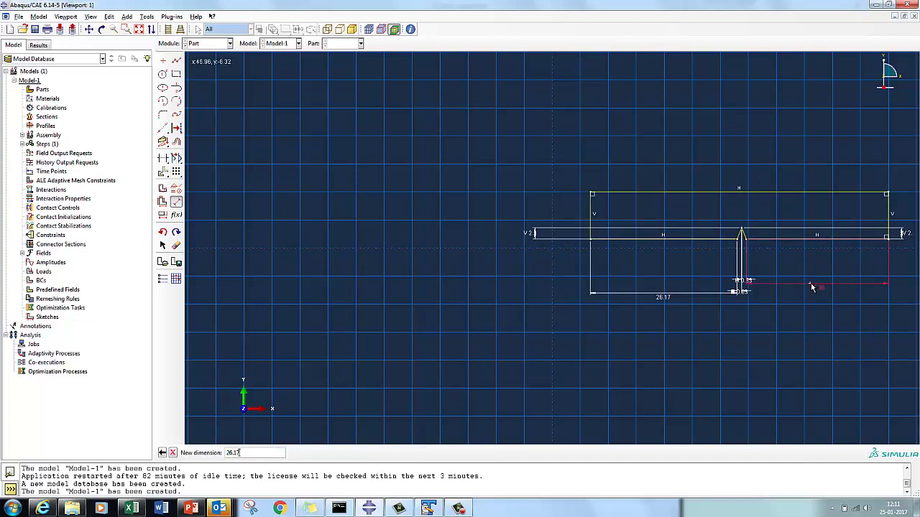
key("Return")
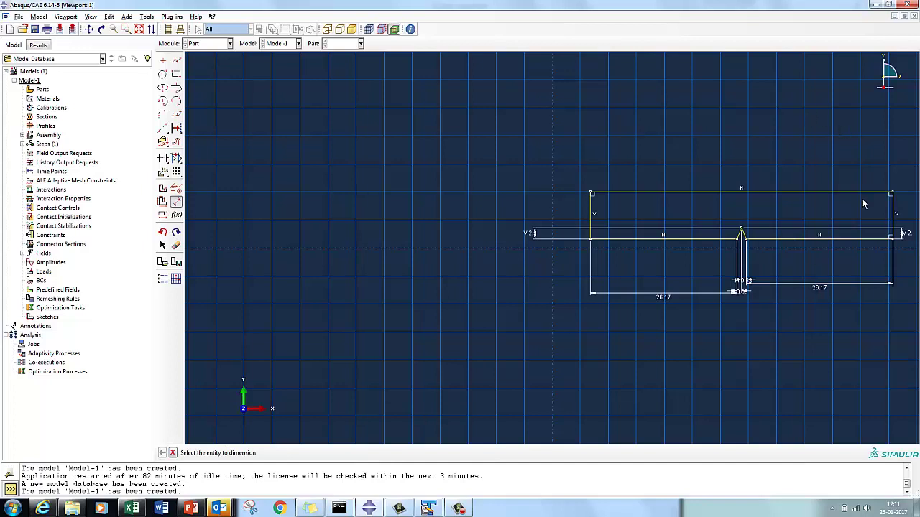
Dimension the profile's vertical end edge to 10 and leave the dimension tool.
left_click(894, 216)
left_click(906, 215)
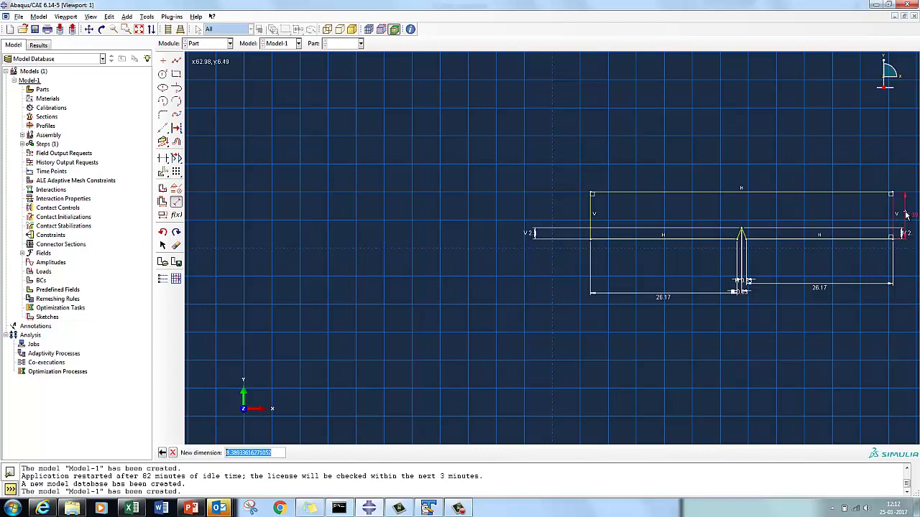
type("10")
key("Return")
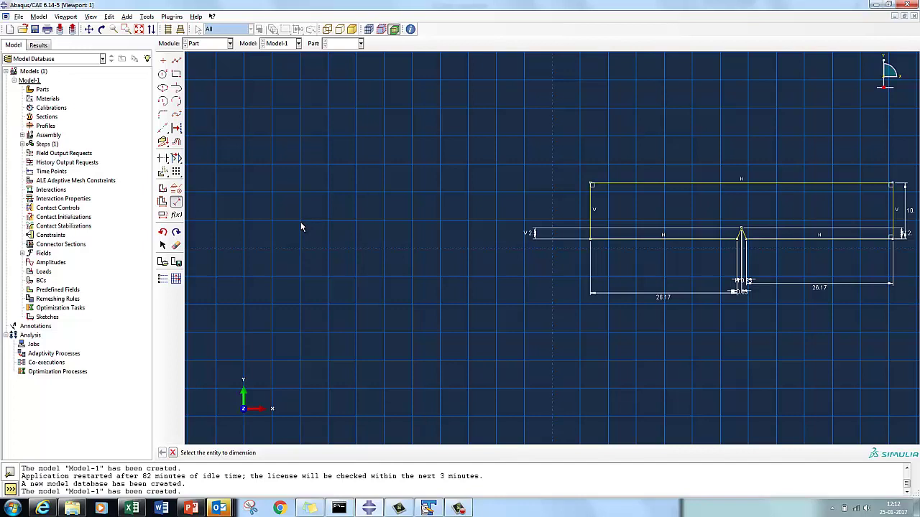
key("Escape")
Finish the sketch and extrude the notched profile to a depth of 10.
left_click(294, 454)
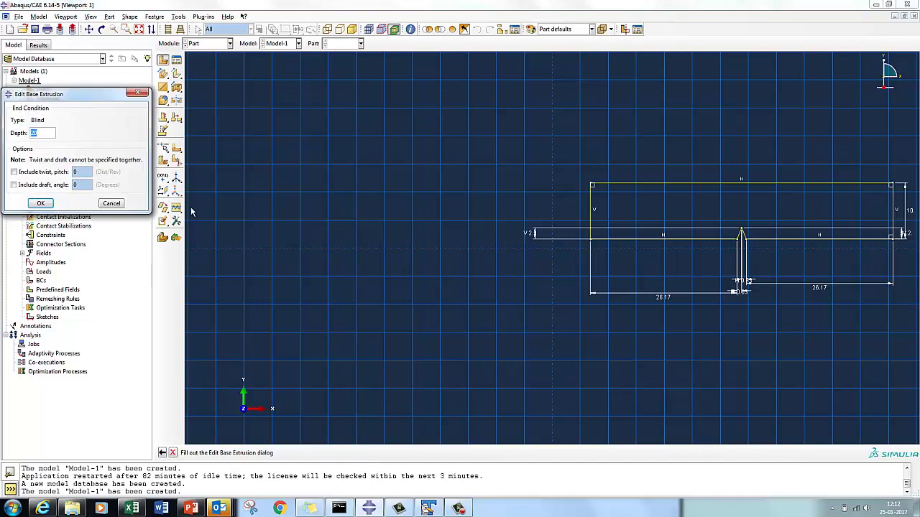
type("10")
key("Return")
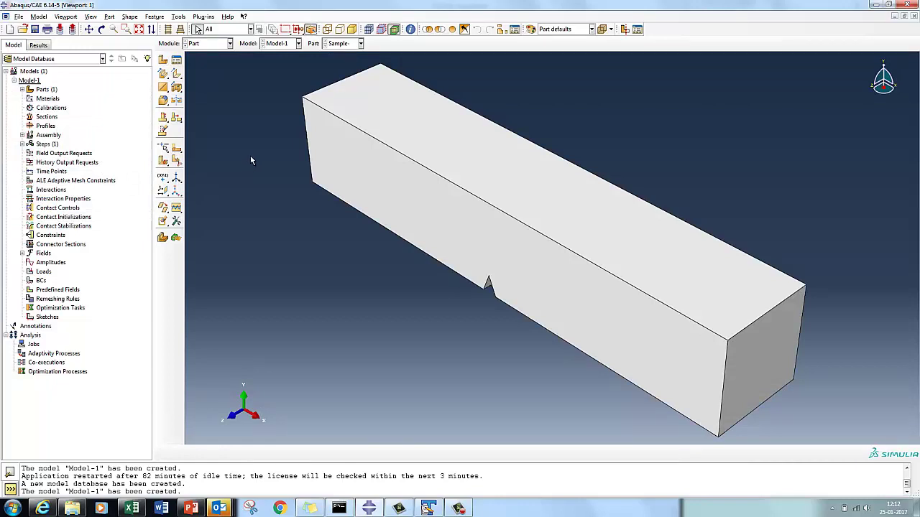
Switch to the Assembly module and create a dependent instance of the Sample- part.
left_click(102, 29)
left_click_drag(483, 220, 611, 260)
left_click(229, 43)
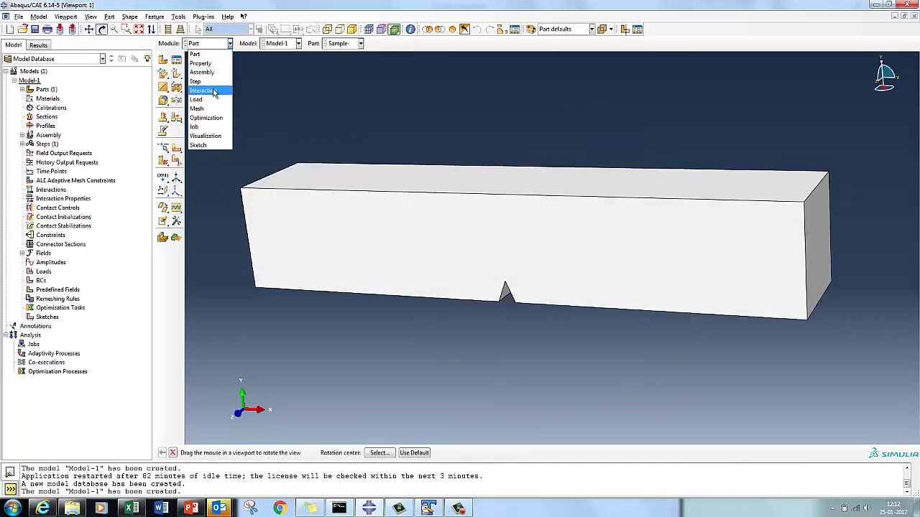
left_click(215, 71)
left_click(163, 59)
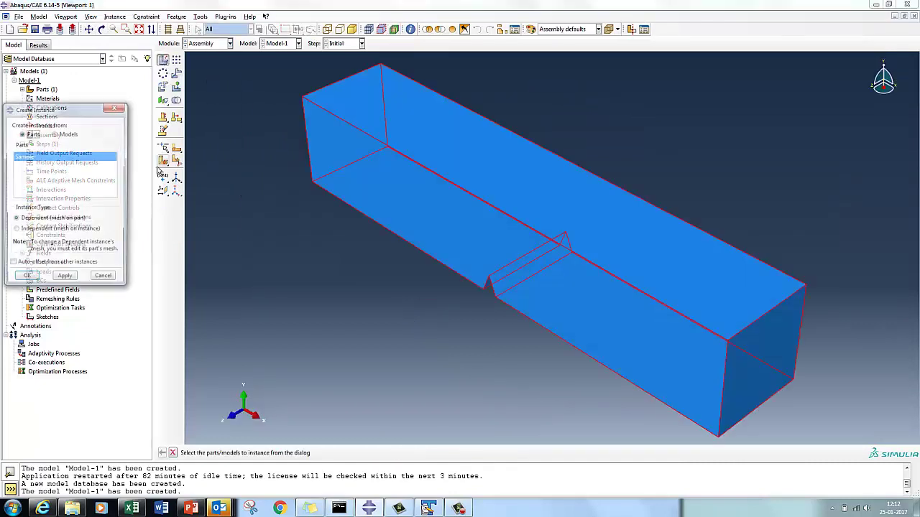
left_click(28, 284)
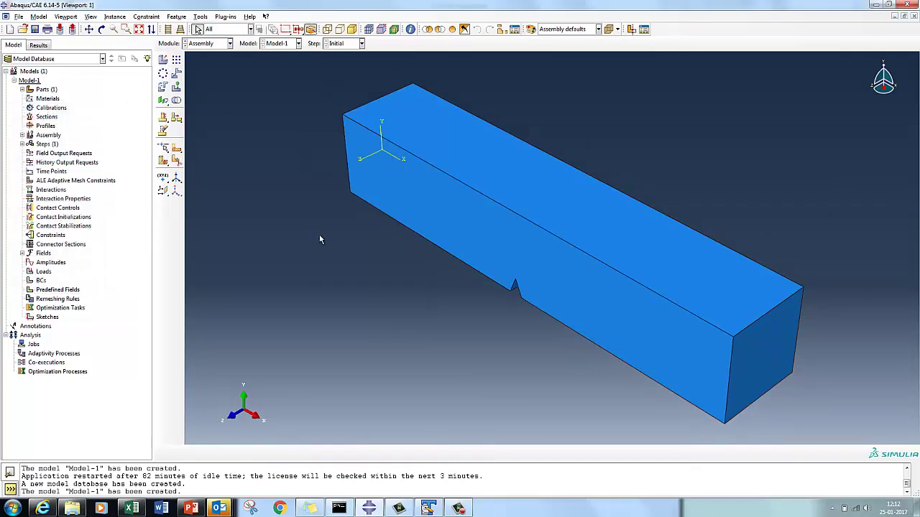
Query the distance from the bar's front lower corner nearest the origin to the global origin.
left_click(101, 28)
left_click_drag(384, 232, 462, 260)
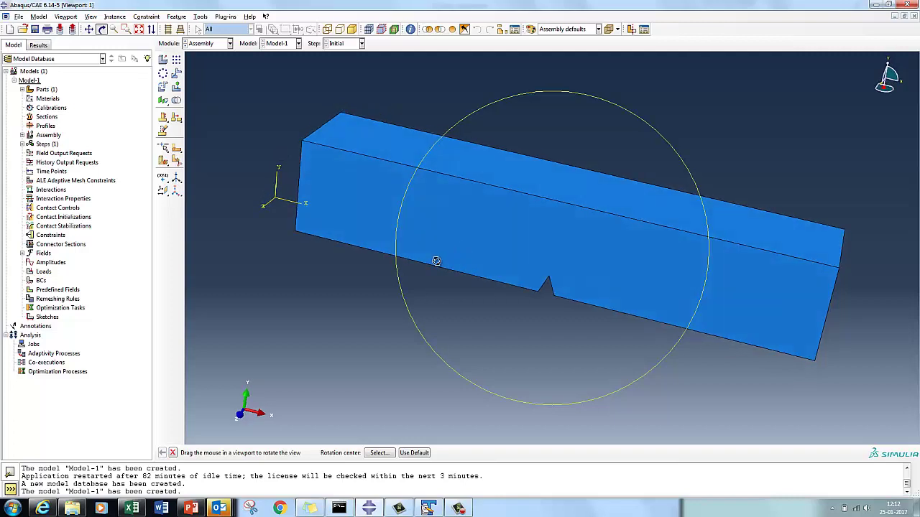
key("Escape")
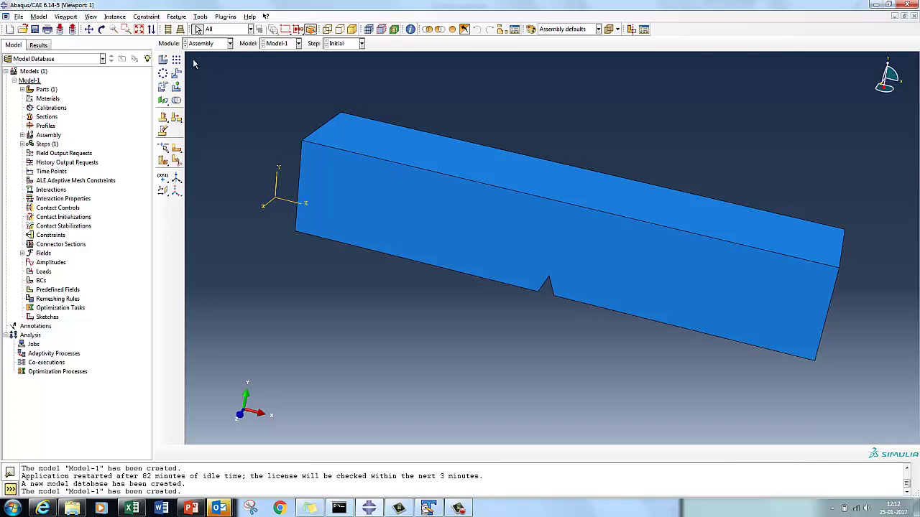
left_click(201, 17)
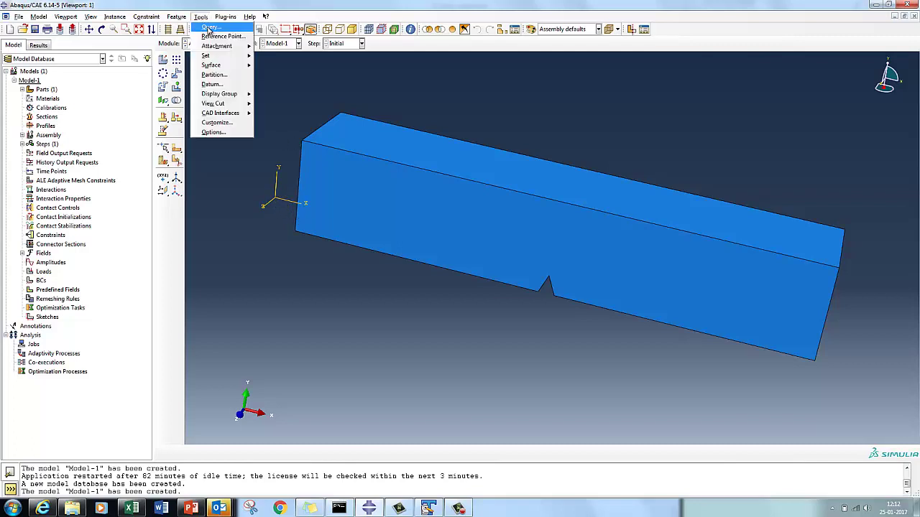
left_click(209, 28)
left_click(23, 158)
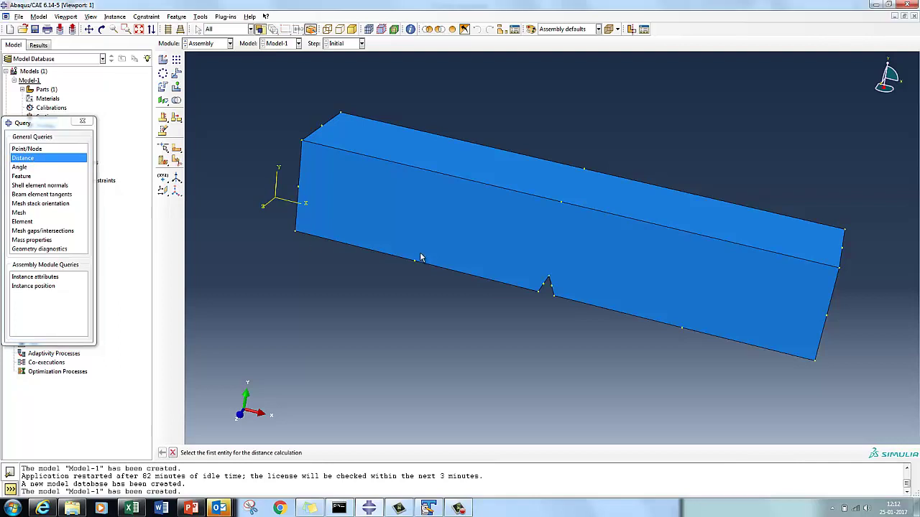
left_click(295, 232)
left_click(276, 200)
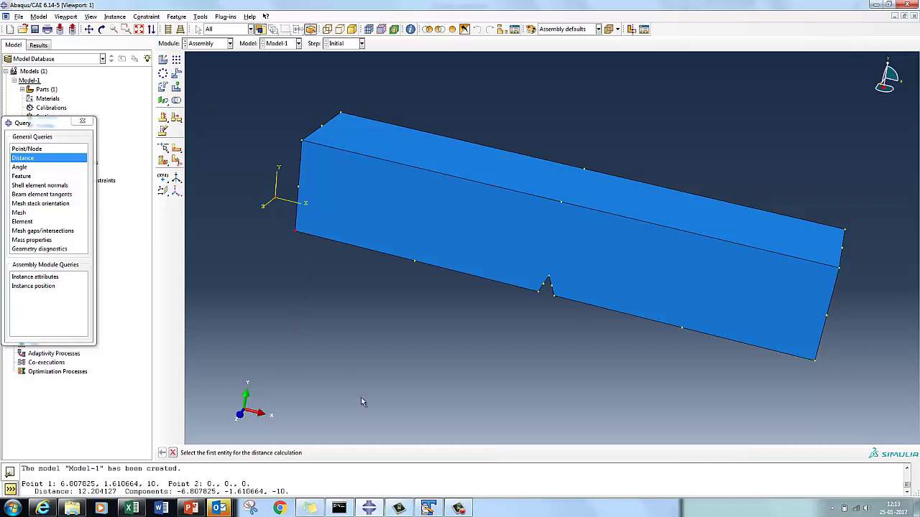
Translate the bar instance by -6.81 along X, with 0 along Y and Z, to bring its end toward the origin.
left_click(176, 72)
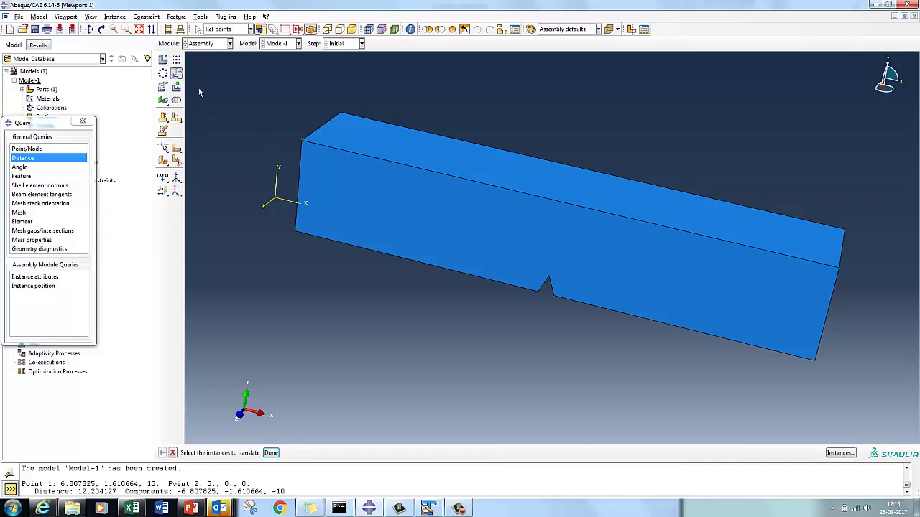
left_click(272, 453)
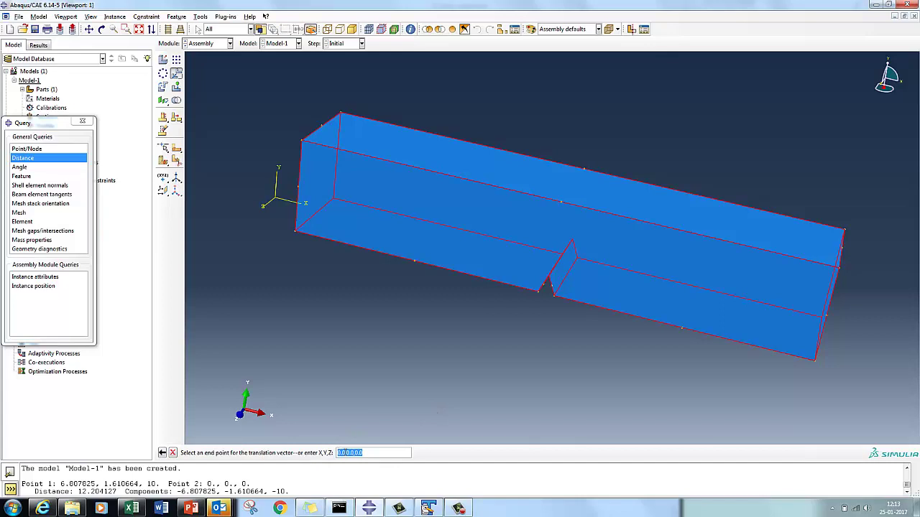
type("0,0,0.0-")
key("BackSpace")
type("0,")
key("BackSpace")
key("BackSpace")
key("BackSpace")
type("-6.81")
key("Return")
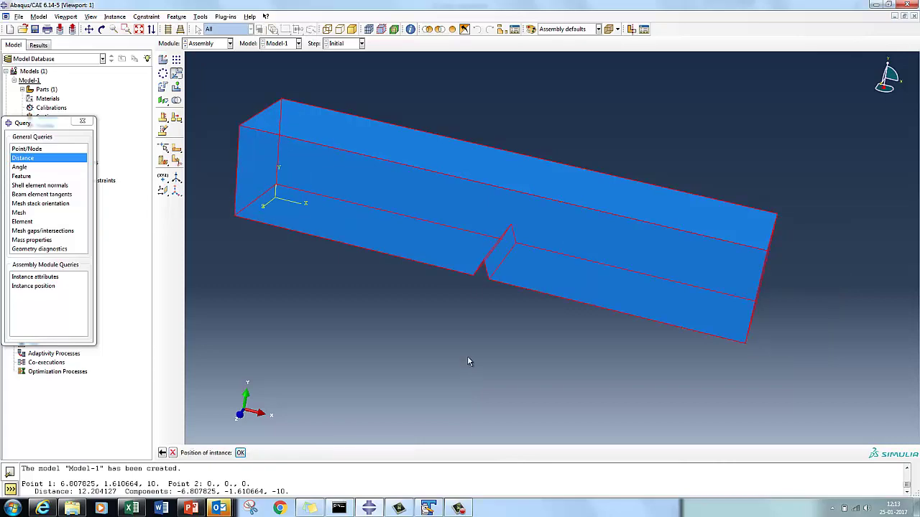
left_click(102, 29)
left_click_drag(388, 290, 468, 255)
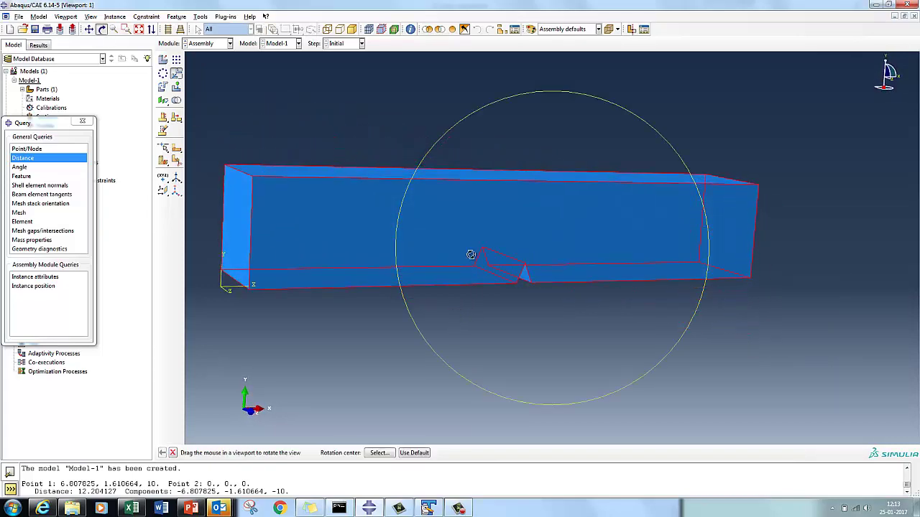
Switch to the Part module and create a datum plane on the YZ plane with zero offset.
left_click(206, 43)
left_click(194, 55)
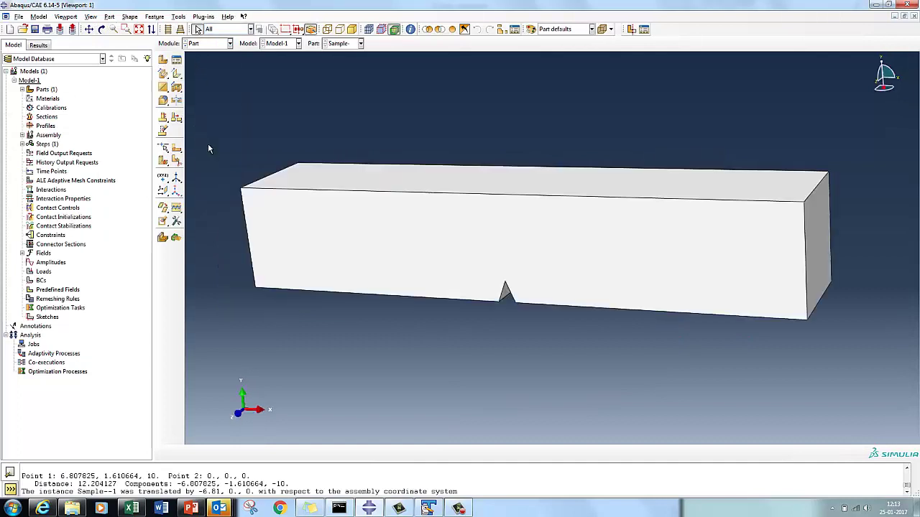
left_click(162, 190)
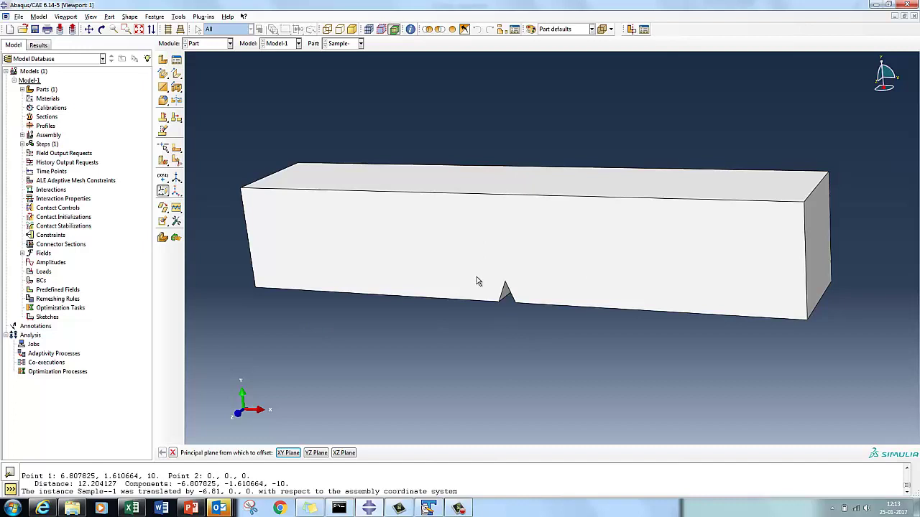
left_click(319, 456)
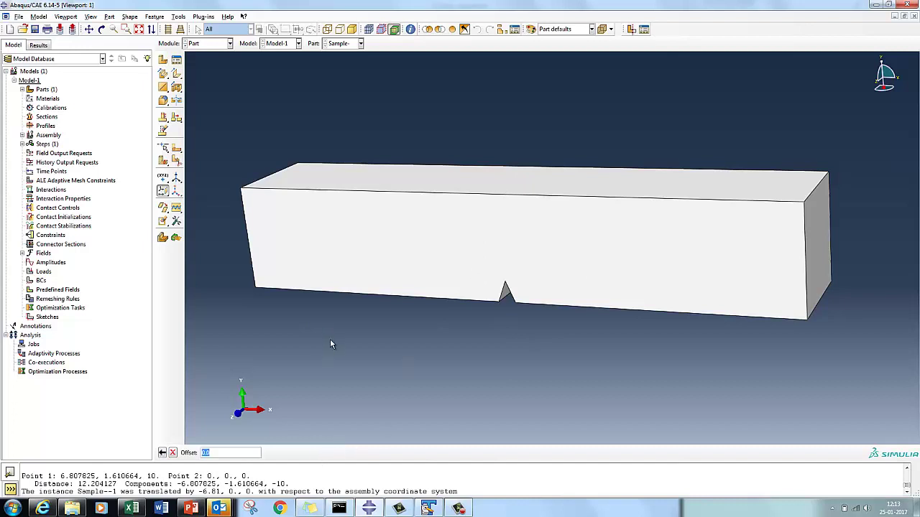
key("Return")
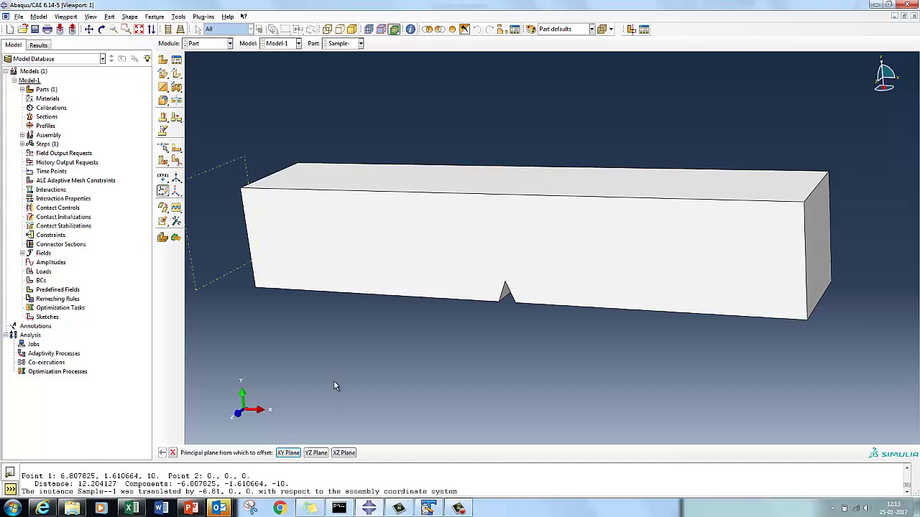
left_click(101, 29)
left_click_drag(428, 156, 501, 263)
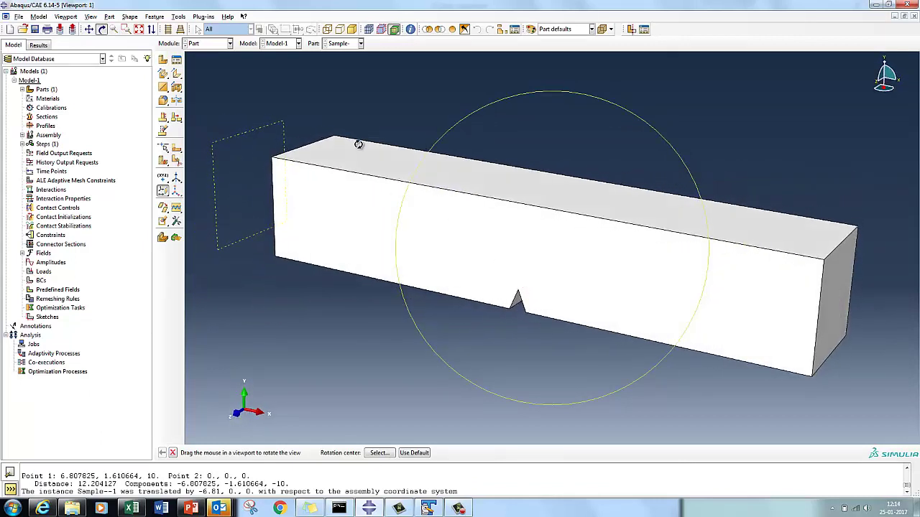
key("Escape")
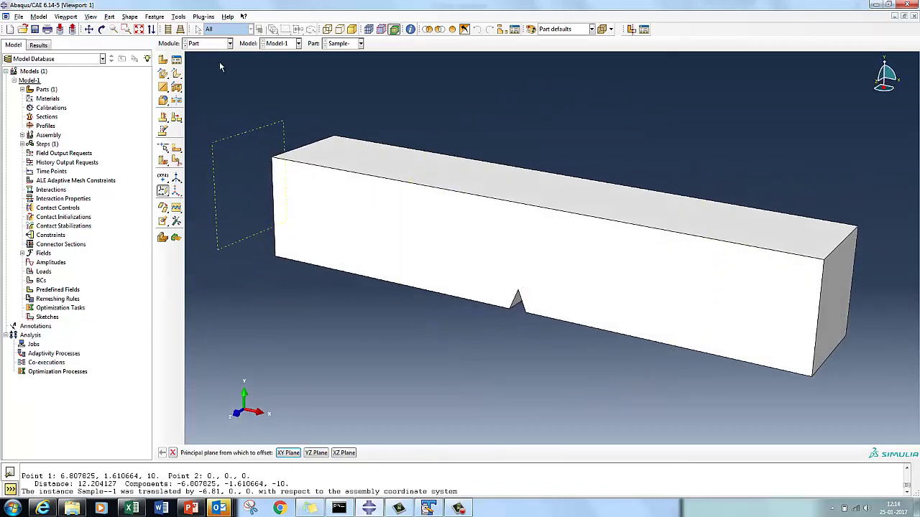
Return to the Assembly module and create a datum plane at zero offset from the YZ plane.
left_click(203, 44)
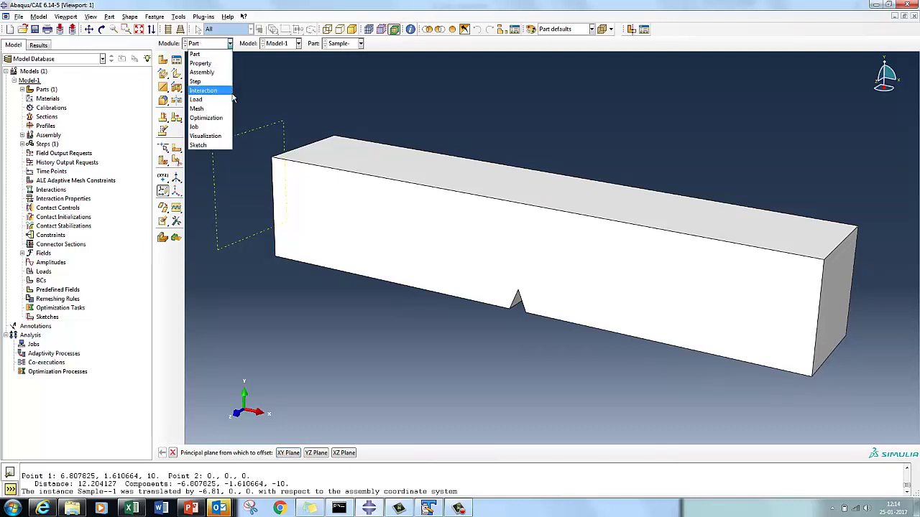
left_click(201, 72)
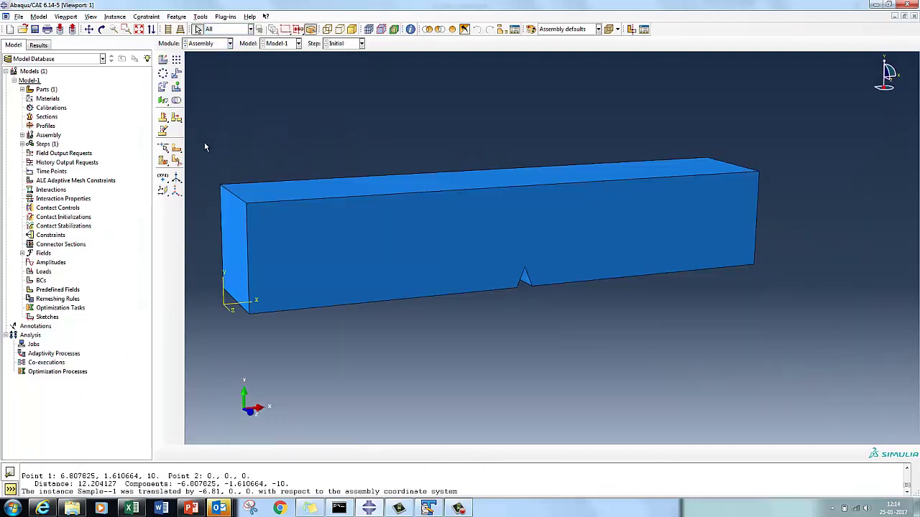
left_click(162, 191)
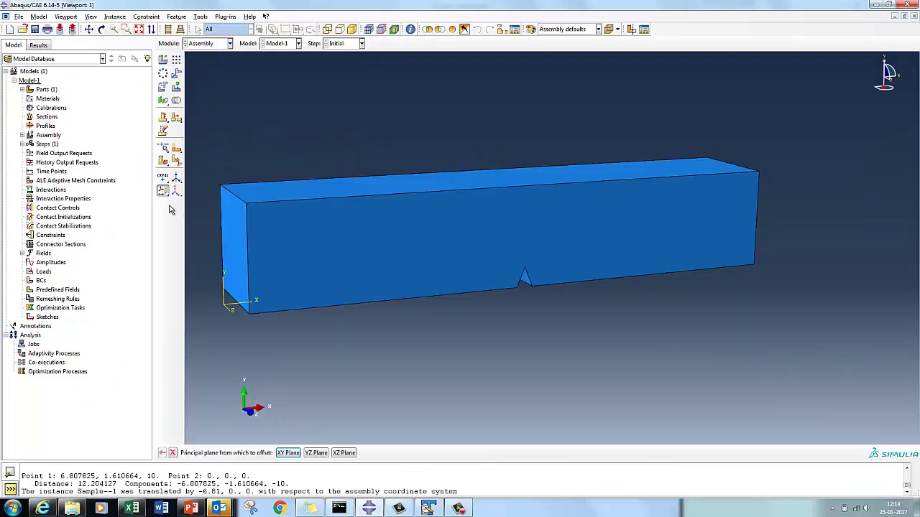
left_click(317, 454)
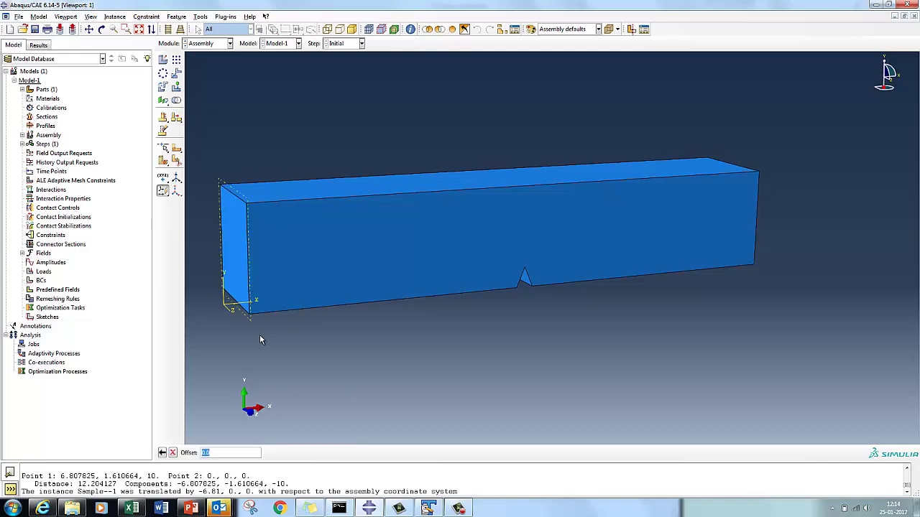
key("Return")
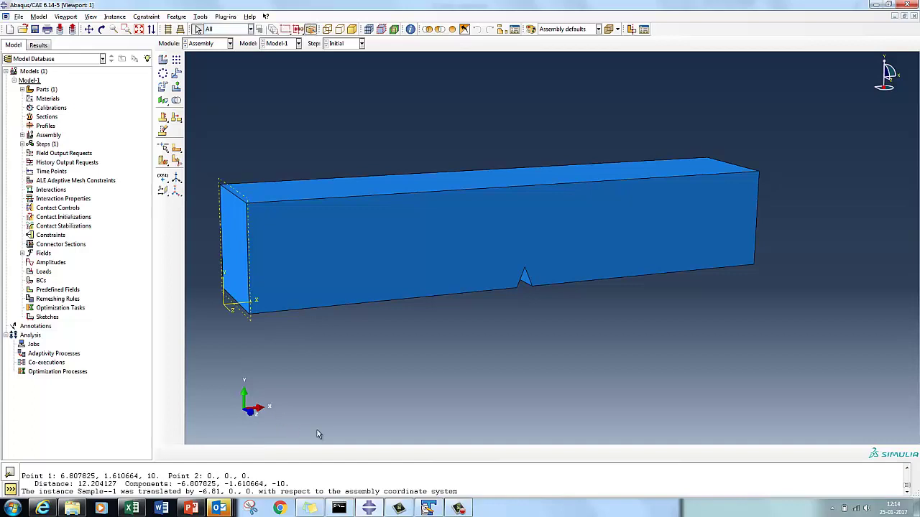
Create two datum planes across the bar, offset 7 and 47 from the YZ plane.
left_click(162, 191)
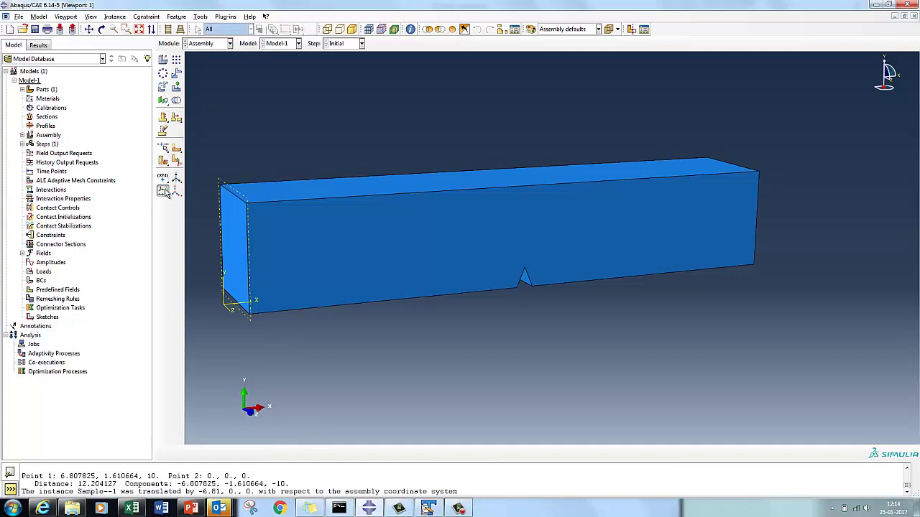
left_click(315, 454)
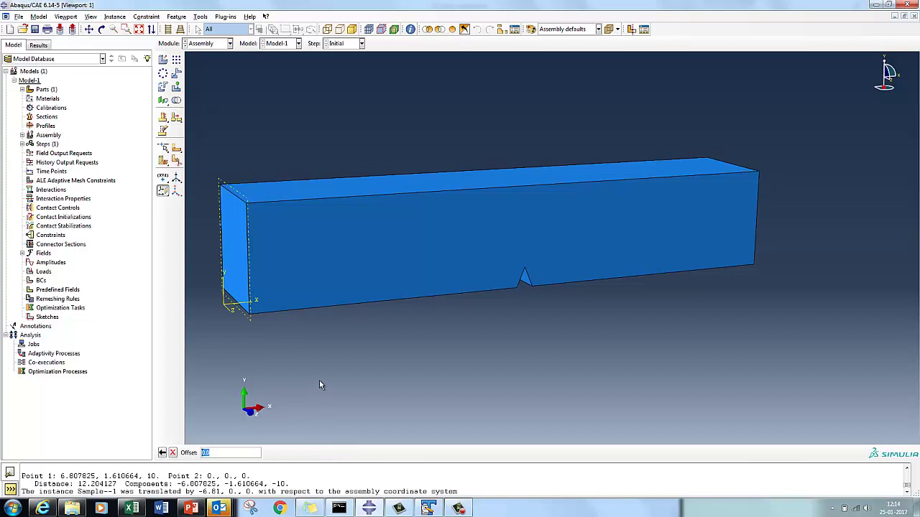
type("7")
key("Return")
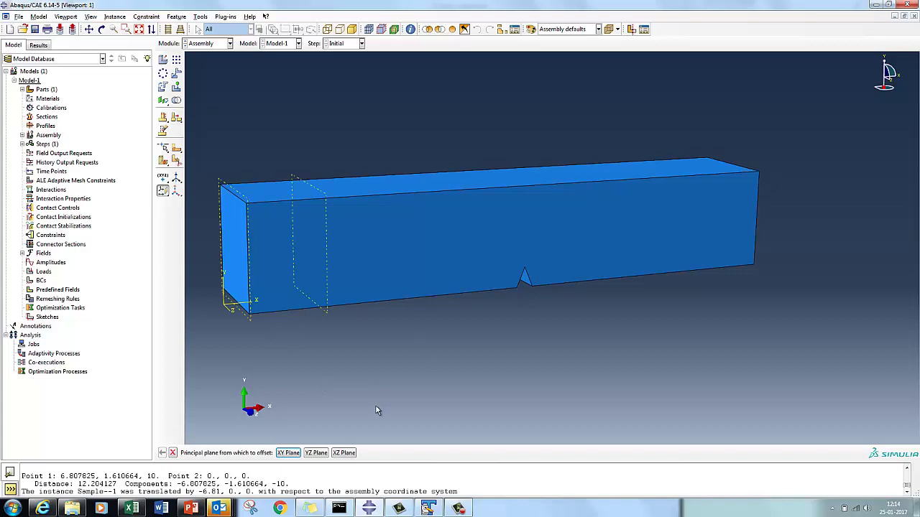
left_click(316, 453)
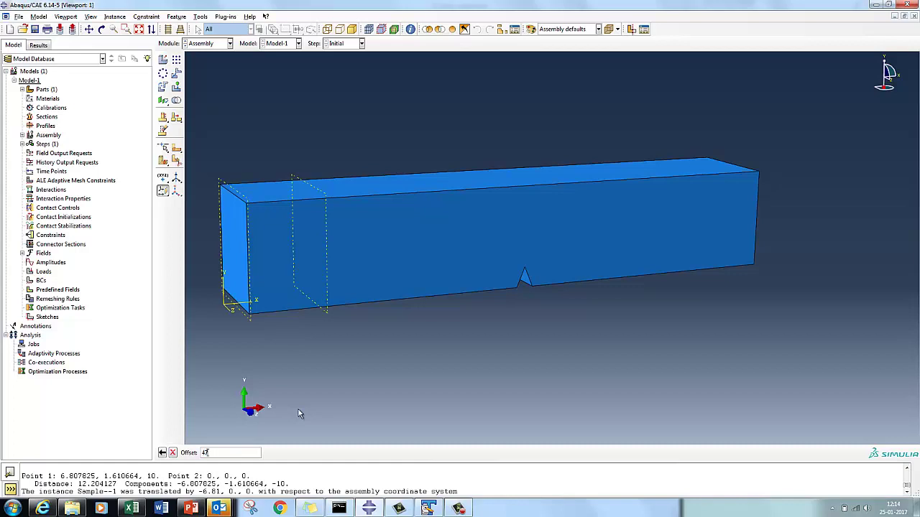
type("47")
key("Return")
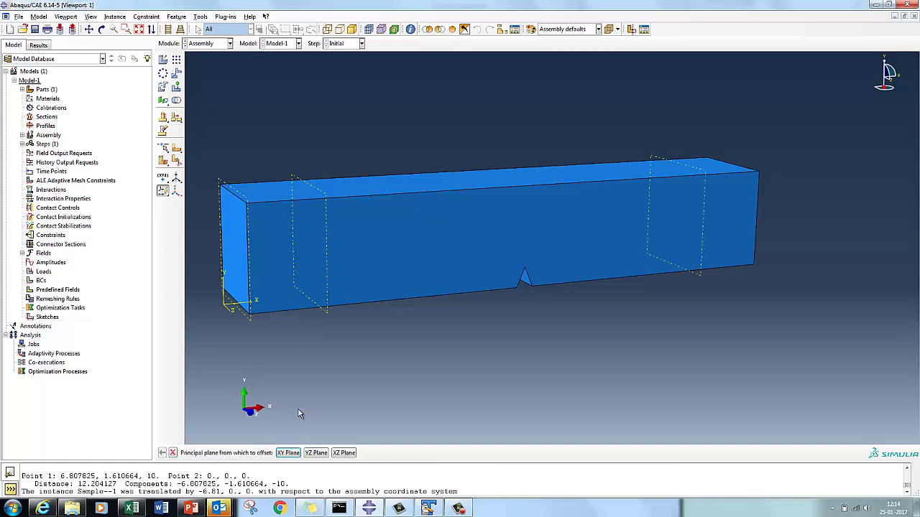
Create a YZ-offset datum plane at 17 and another between the notch and the plane offset 47.
left_click(316, 453)
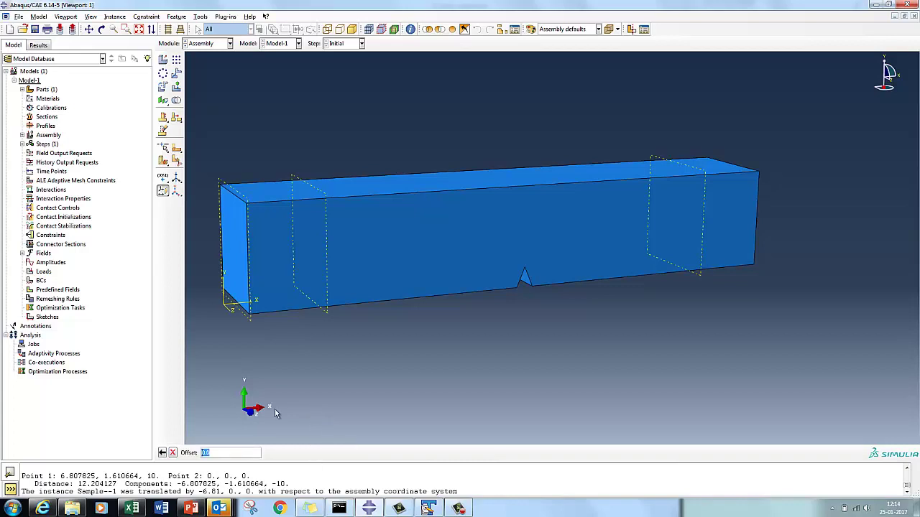
type("17")
key("Return")
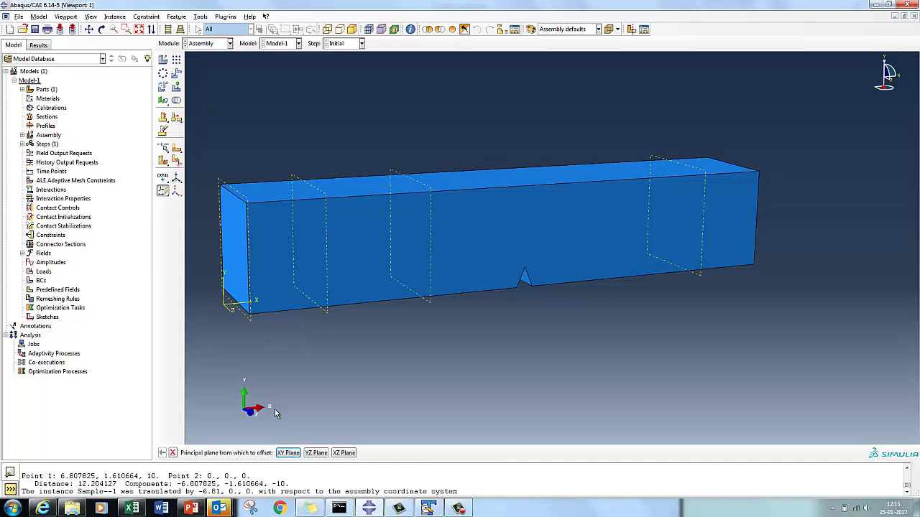
left_click(316, 452)
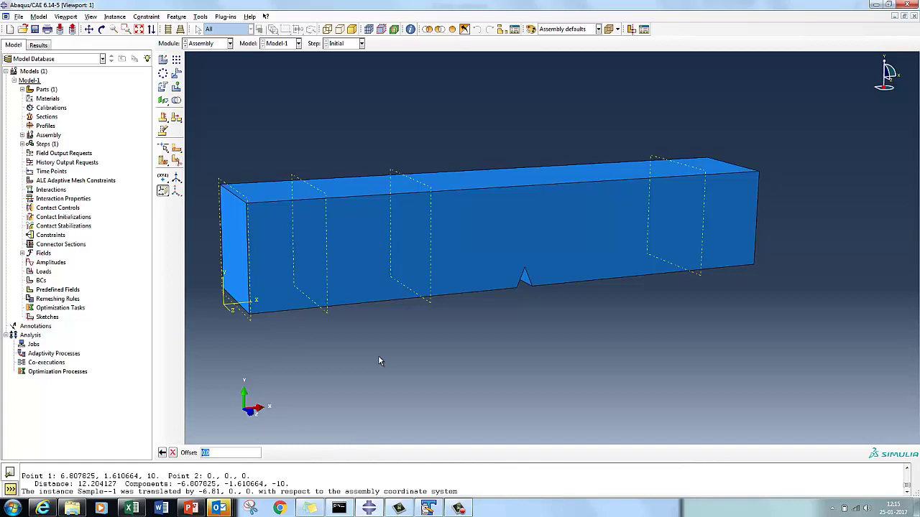
type("13")
key("Return")
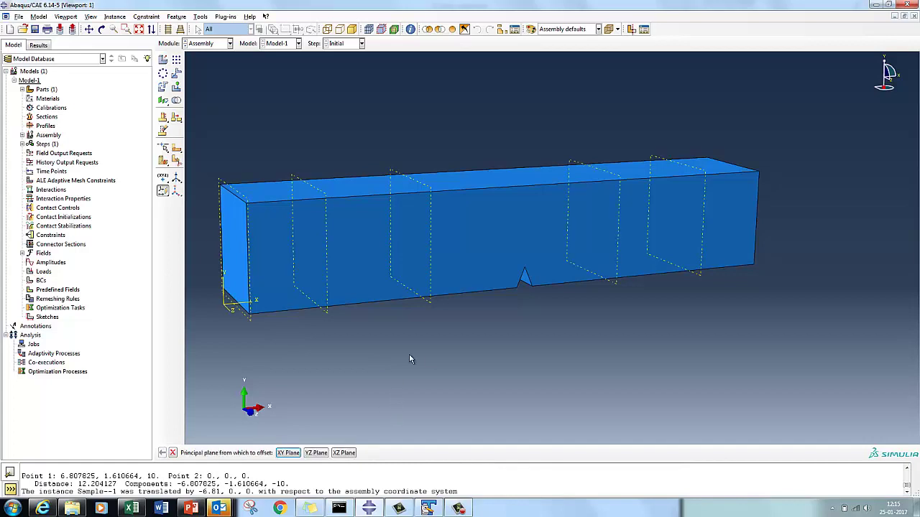
Try to partition the dependent bar instance's cell with a datum plane and dismiss the error.
left_click(178, 162)
left_click(62, 163)
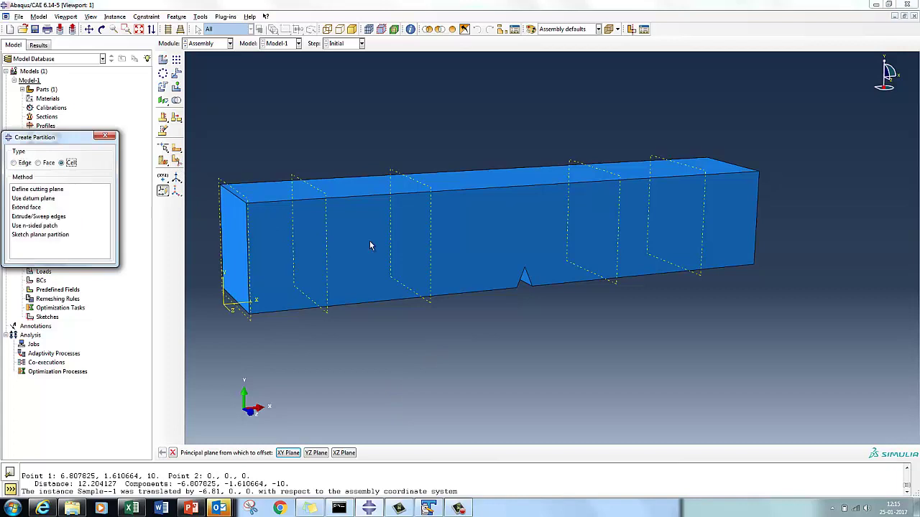
left_click(562, 252)
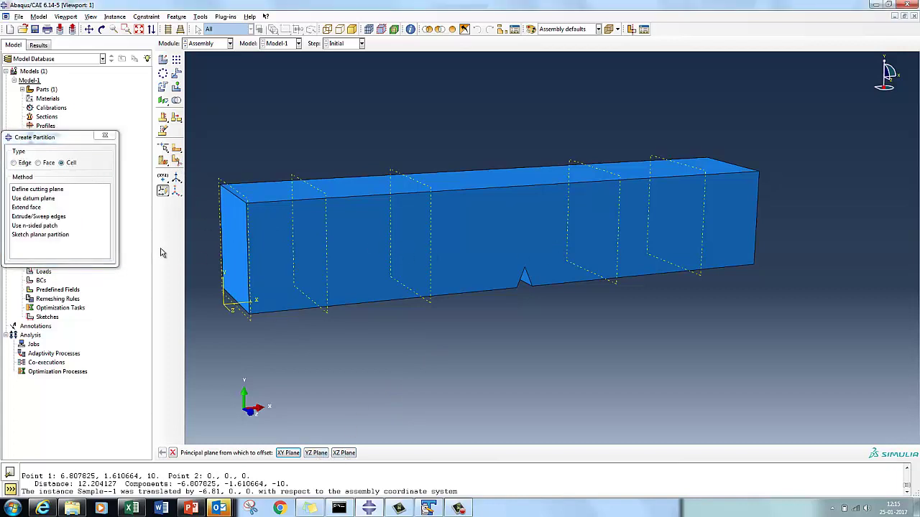
left_click(37, 199)
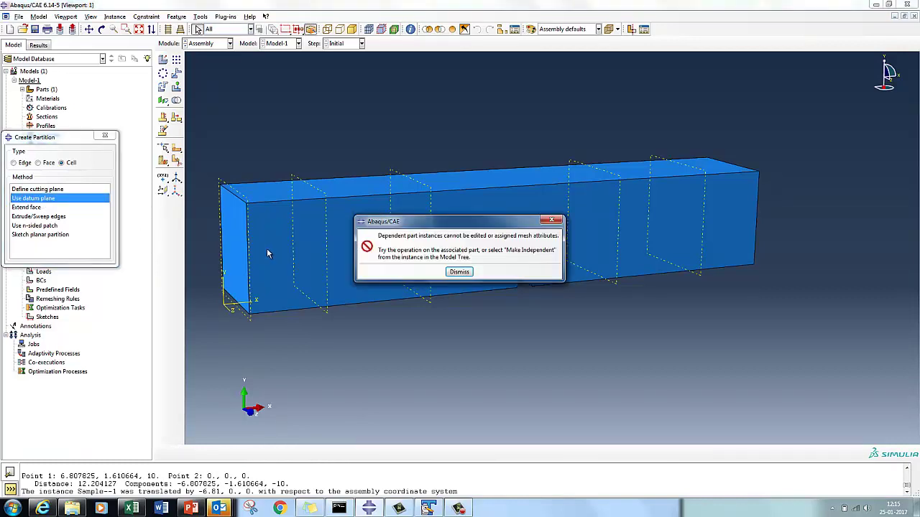
left_click(459, 272)
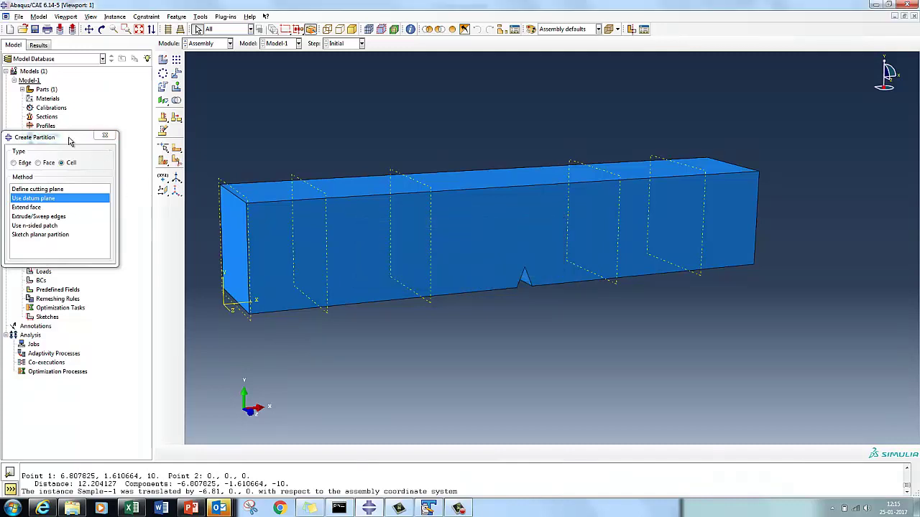
Make the Sample--1 instance in the assembly independent.
left_click_drag(70, 142, 323, 145)
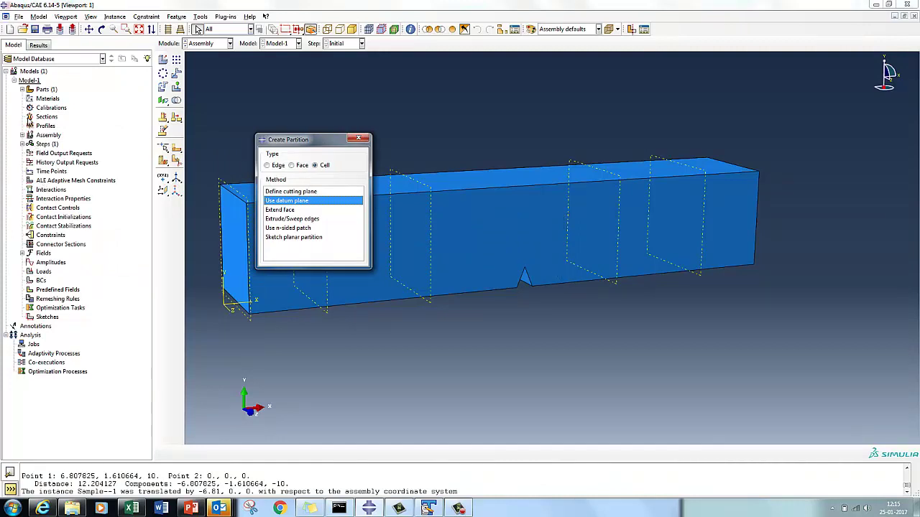
left_click(21, 89)
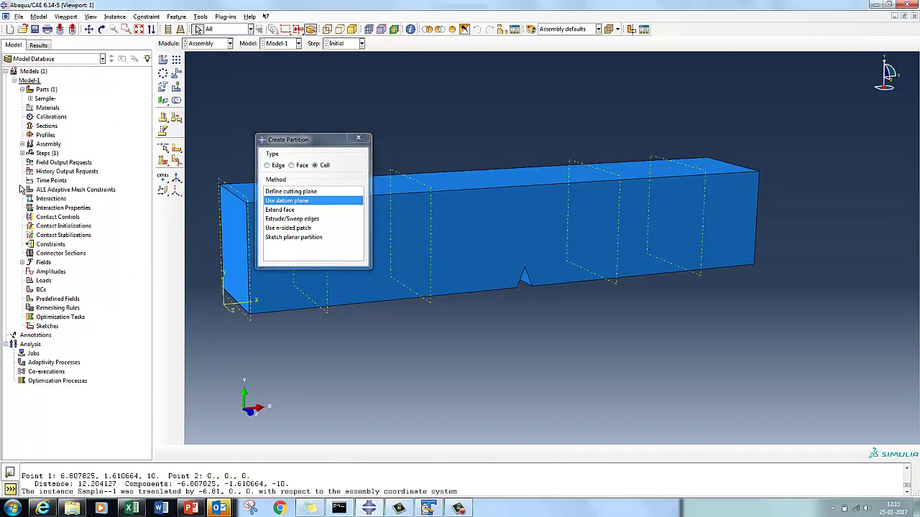
left_click(22, 145)
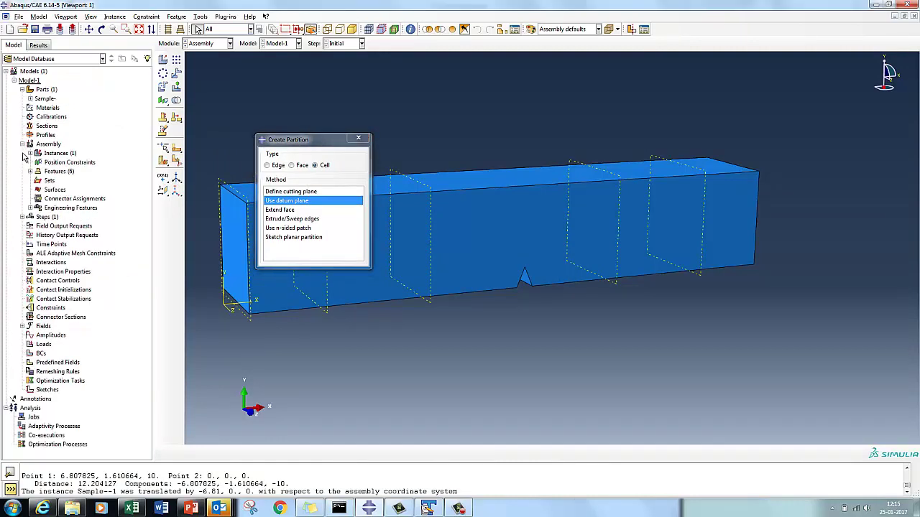
left_click(29, 153)
right_click(62, 167)
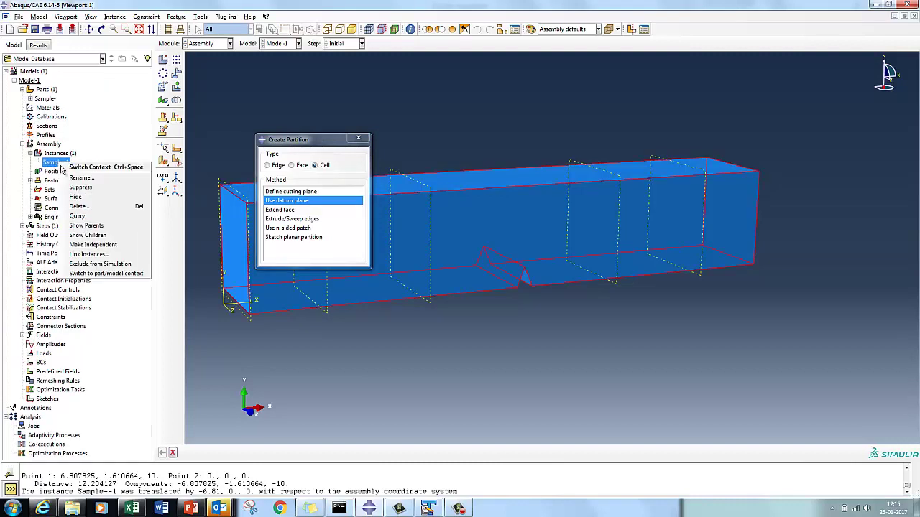
left_click(98, 246)
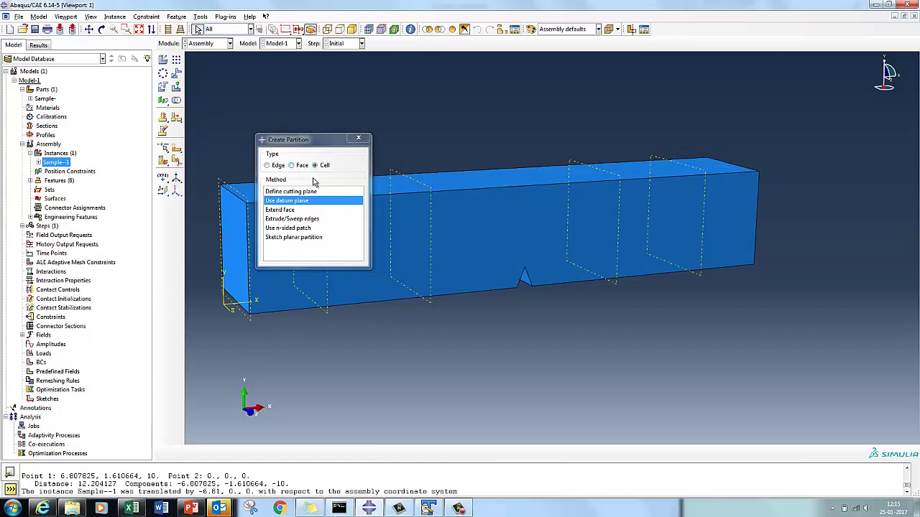
Partition the bar's cells with the two datum planes offset 7 and 17 from the YZ plane, before the notch.
left_click(305, 200)
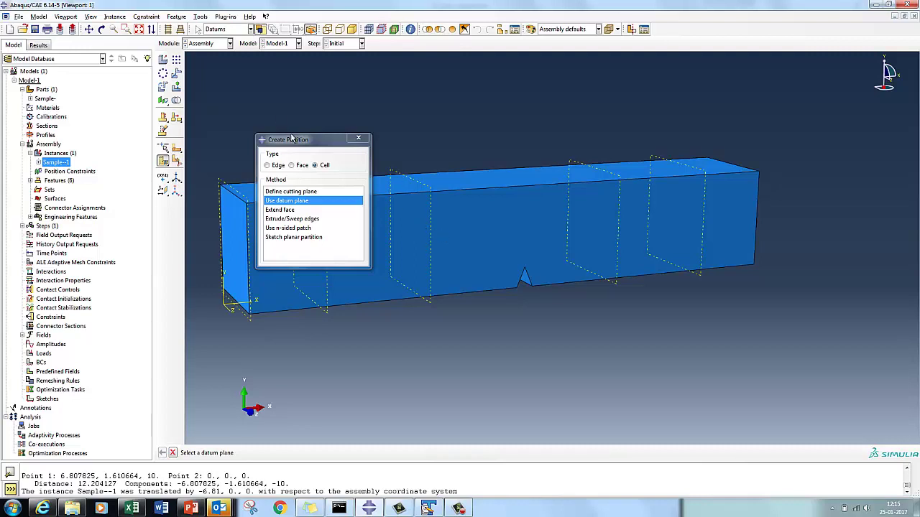
left_click_drag(291, 139, 613, 218)
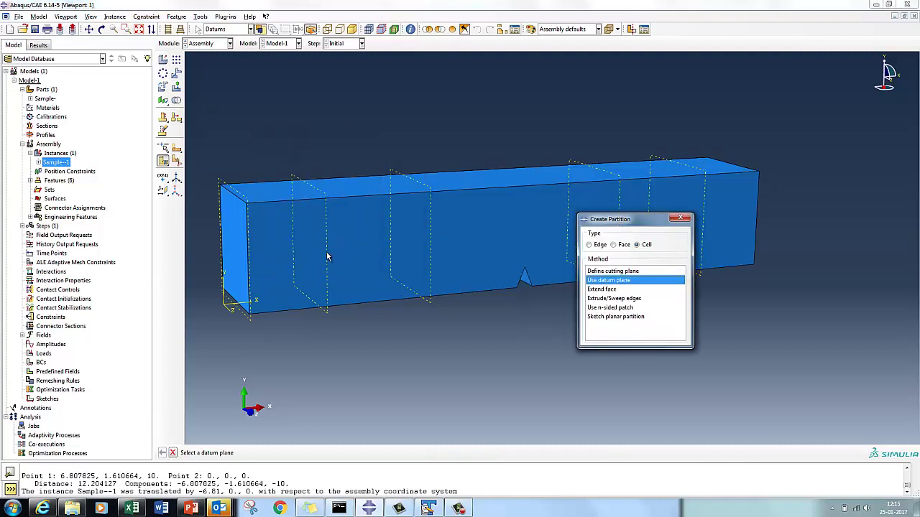
left_click(326, 258)
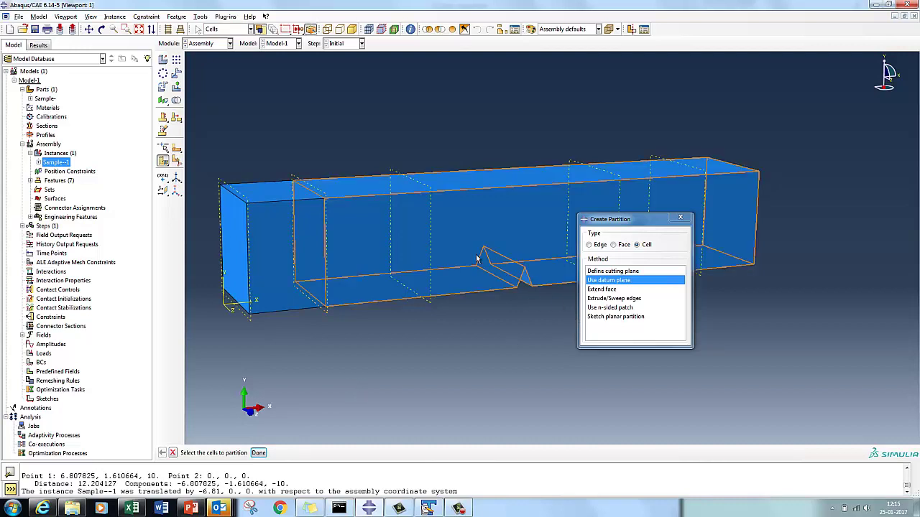
left_click(459, 227)
left_click(258, 454)
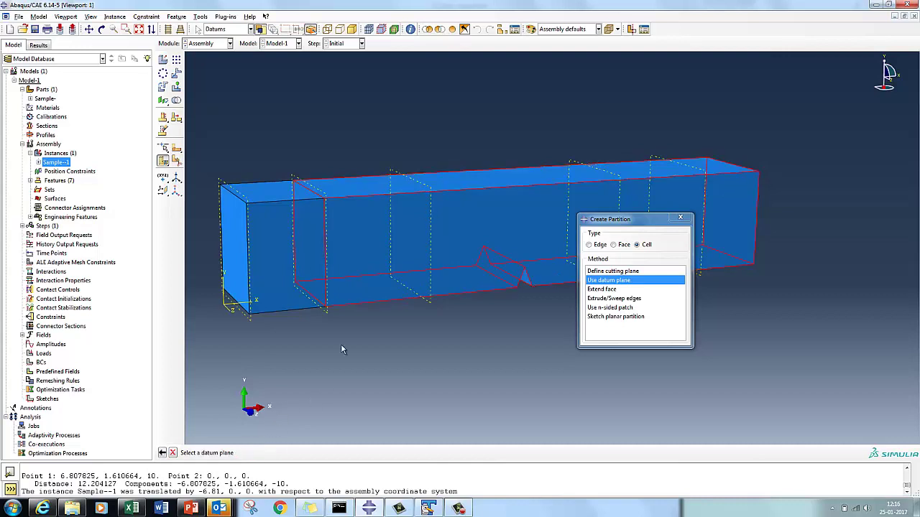
left_click(431, 243)
left_click(295, 454)
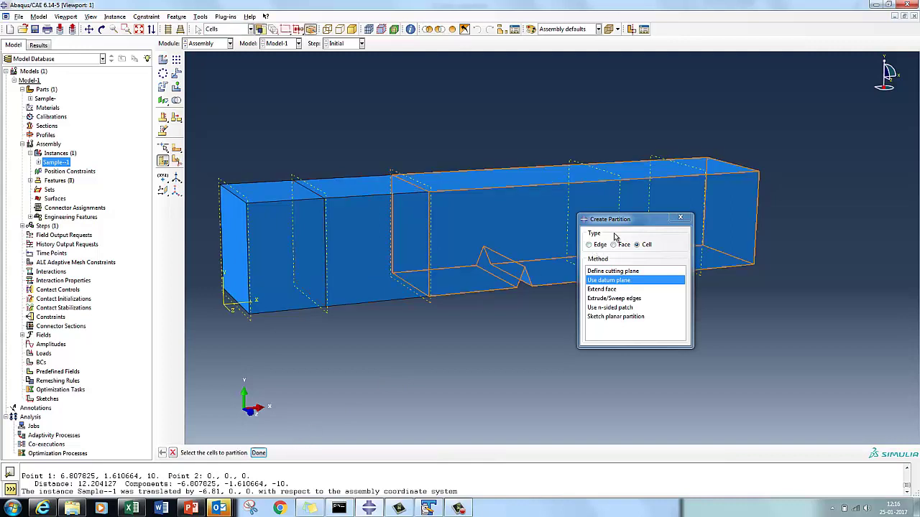
Partition the notched cell and the remaining end cell with the two datum planes beyond the notch, and close the Create Partition dialog.
left_click_drag(618, 219, 795, 296)
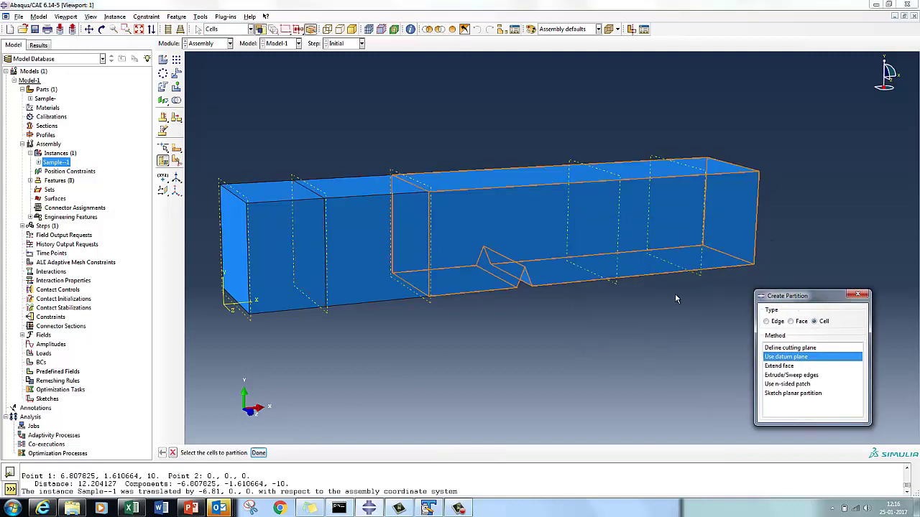
left_click(653, 246)
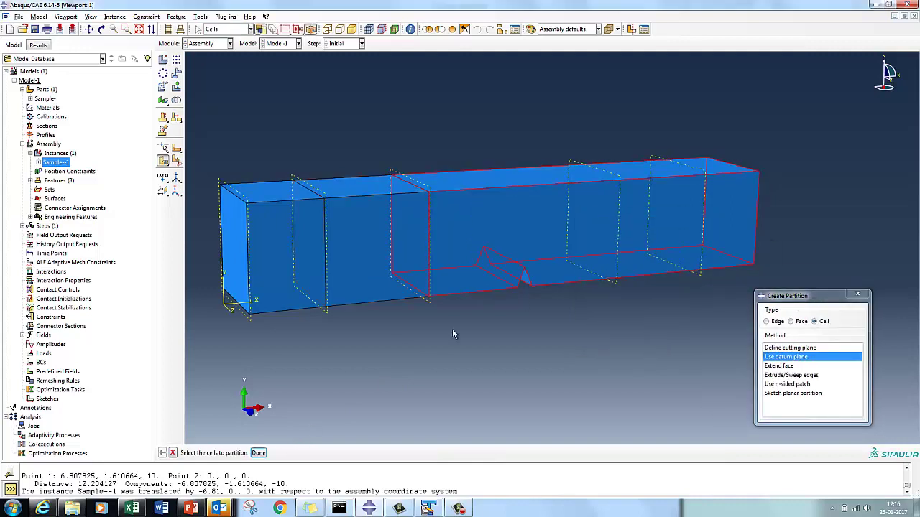
left_click(258, 454)
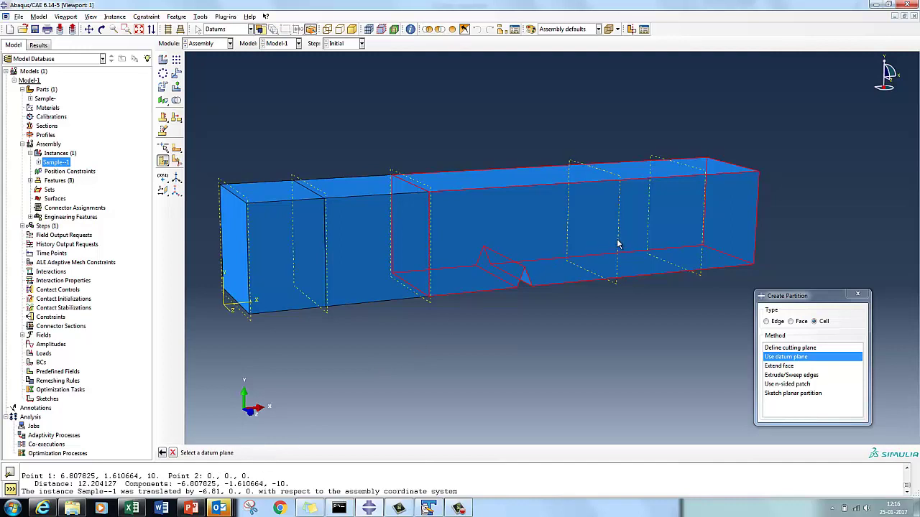
left_click(618, 245)
left_click(281, 453)
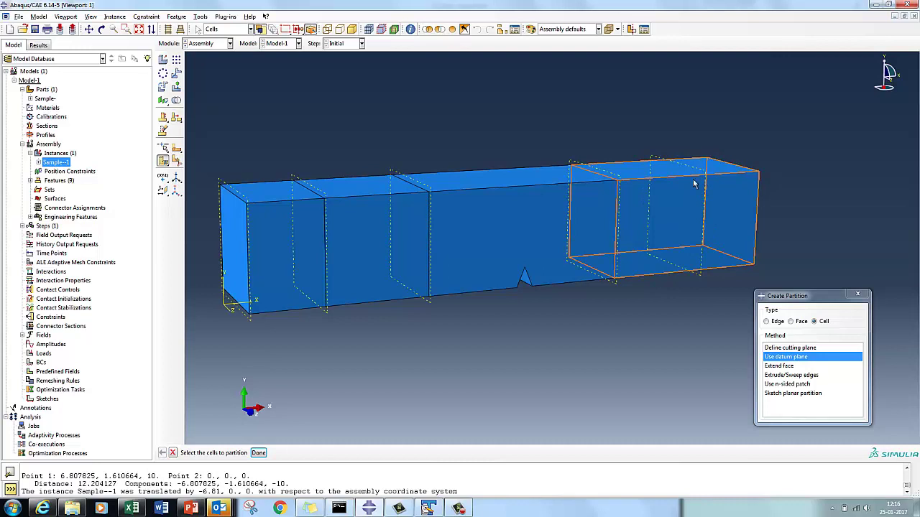
left_click(694, 184)
left_click(259, 453)
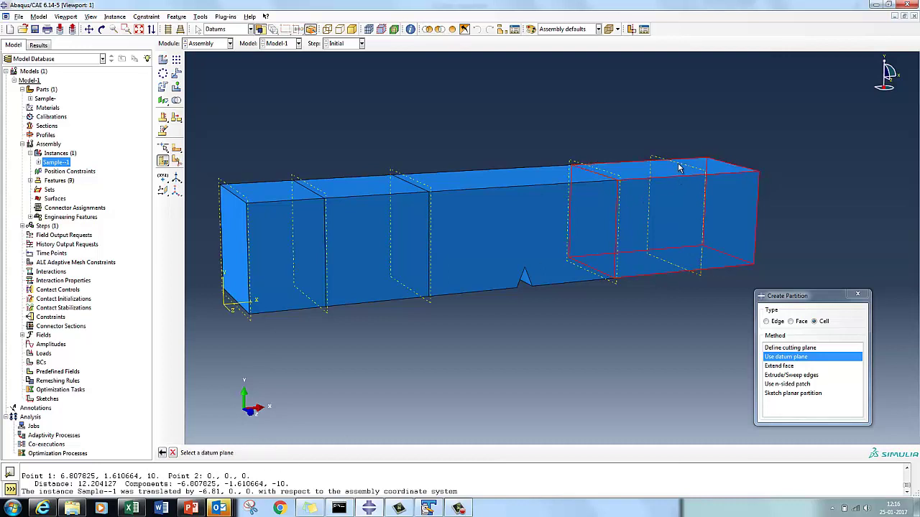
left_click(679, 167)
left_click(287, 454)
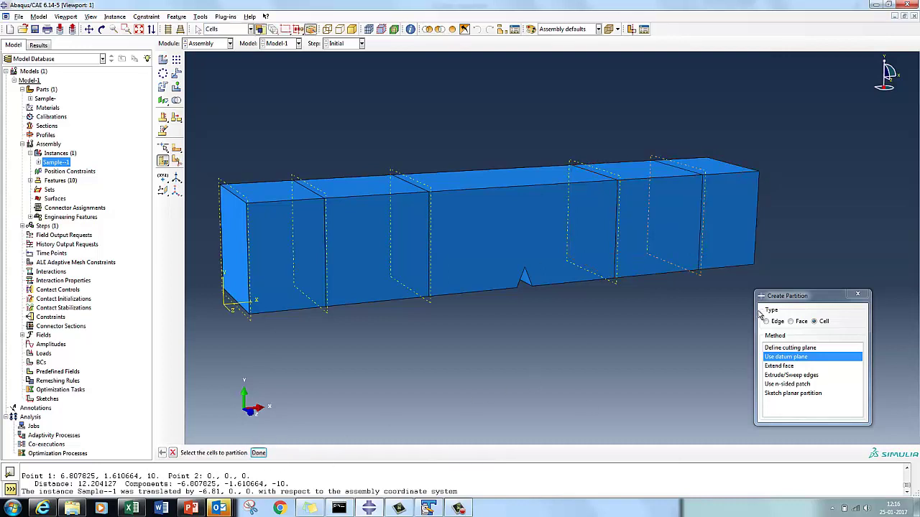
left_click_drag(795, 298, 748, 292)
double_click(717, 289)
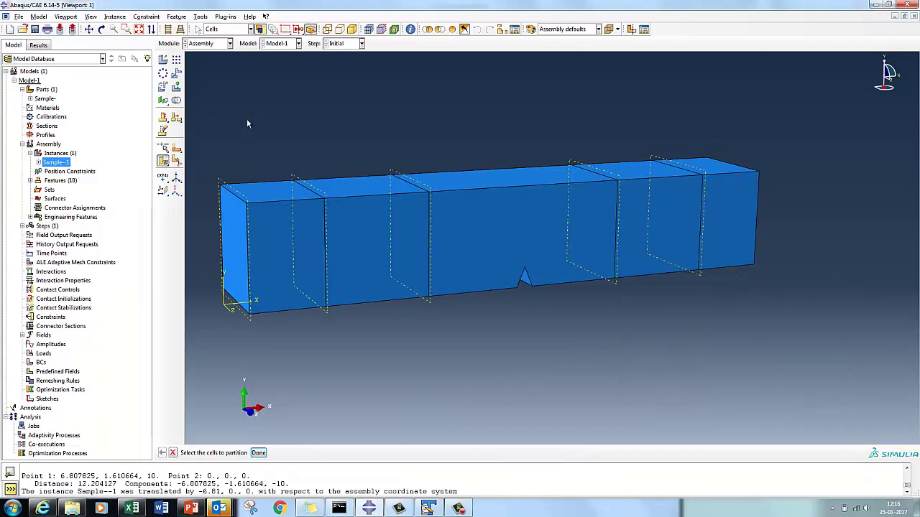
Inspect the partitioned cells along the bar from the opposite viewing angle.
left_click(101, 29)
left_click_drag(633, 302, 609, 331)
key("Escape")
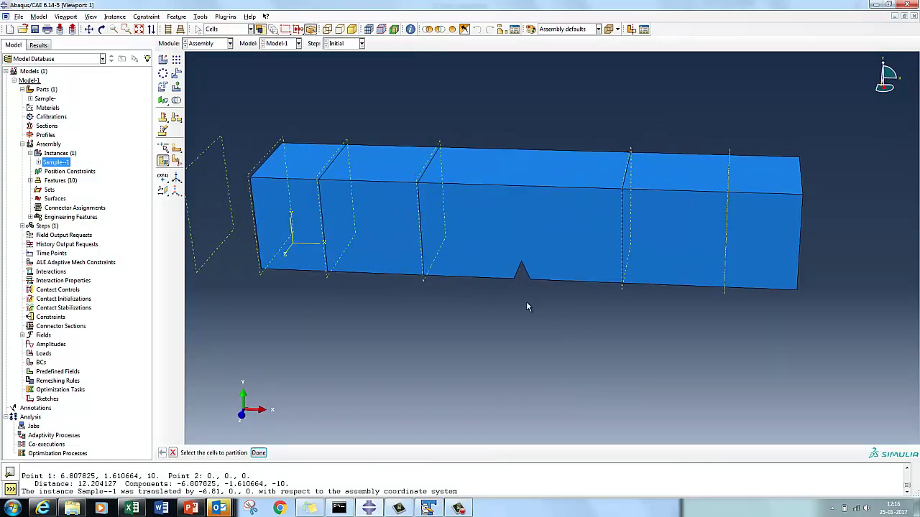
left_click(468, 190)
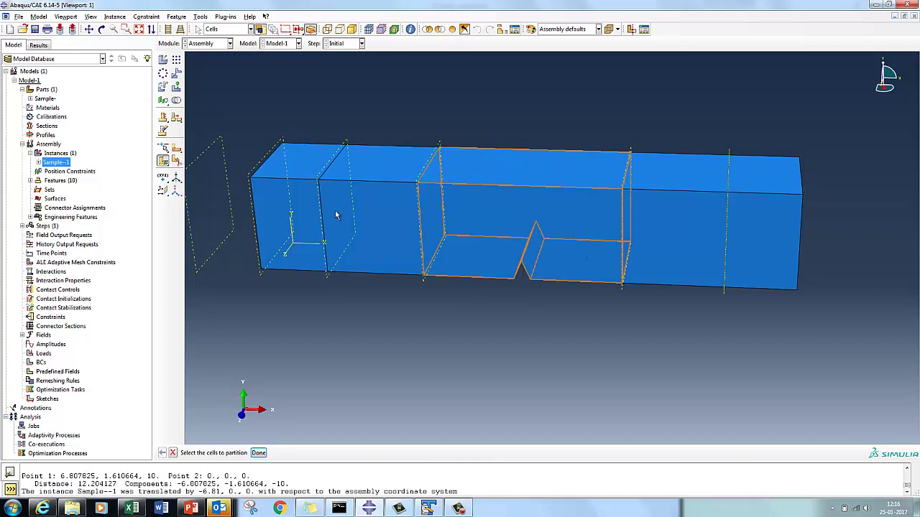
left_click(330, 280)
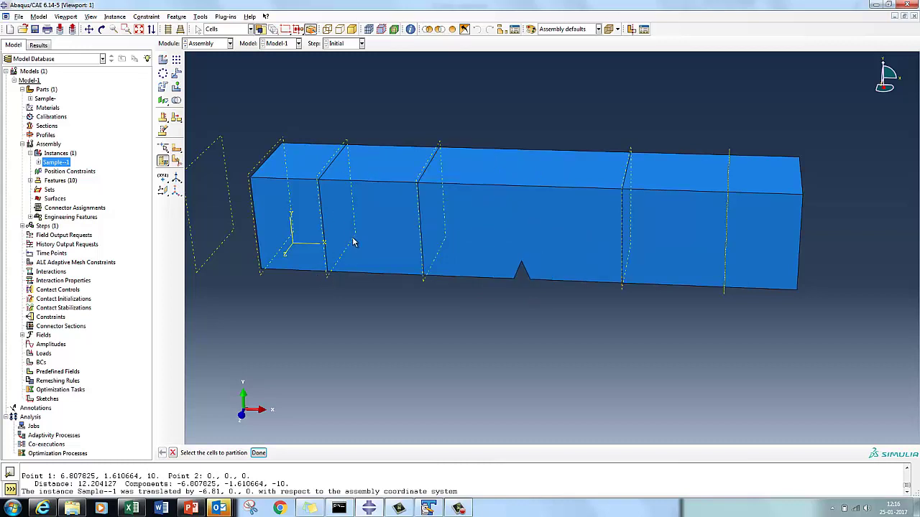
left_click(355, 243)
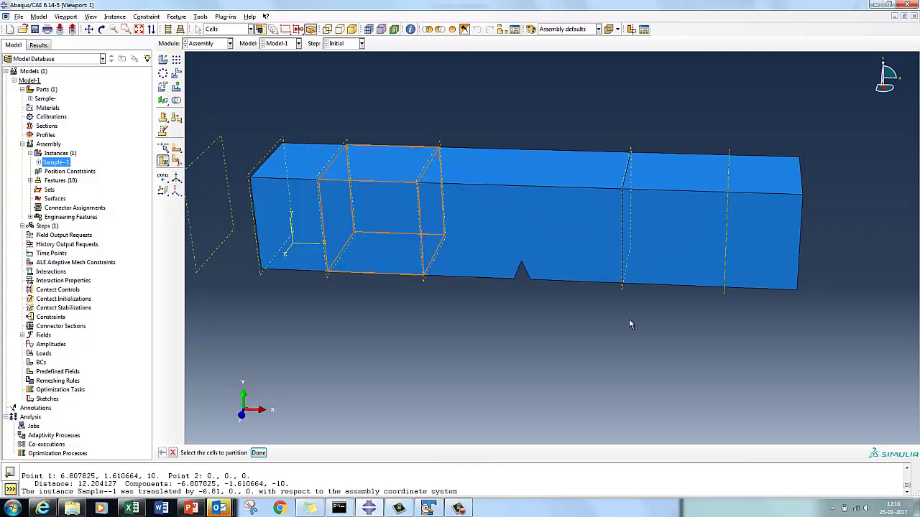
left_click(329, 280)
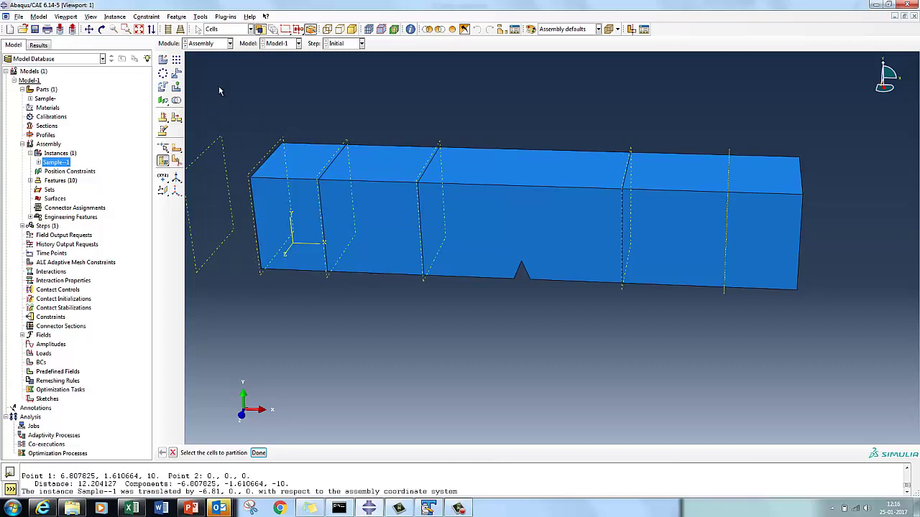
Switch to the Part module and create a 3D deformable solid extrusion part named Arvil with approximate size 200.
left_click(208, 45)
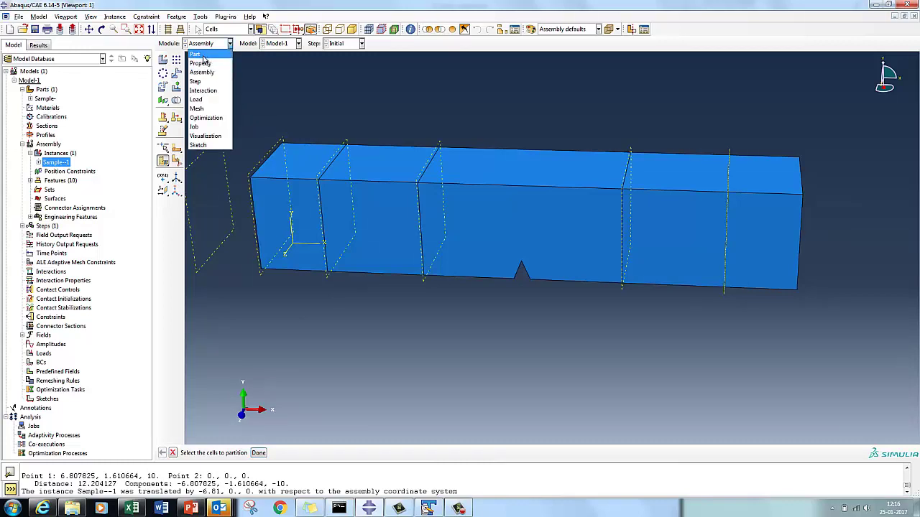
left_click(202, 55)
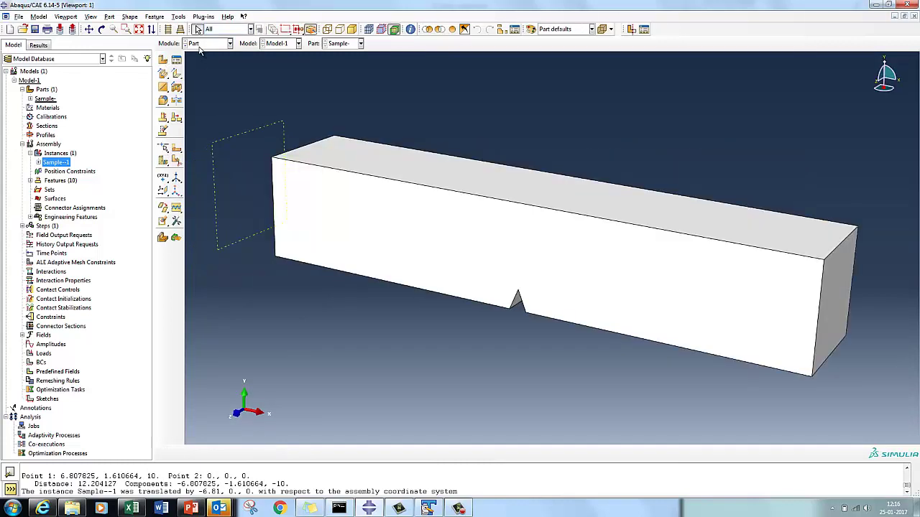
left_click(163, 59)
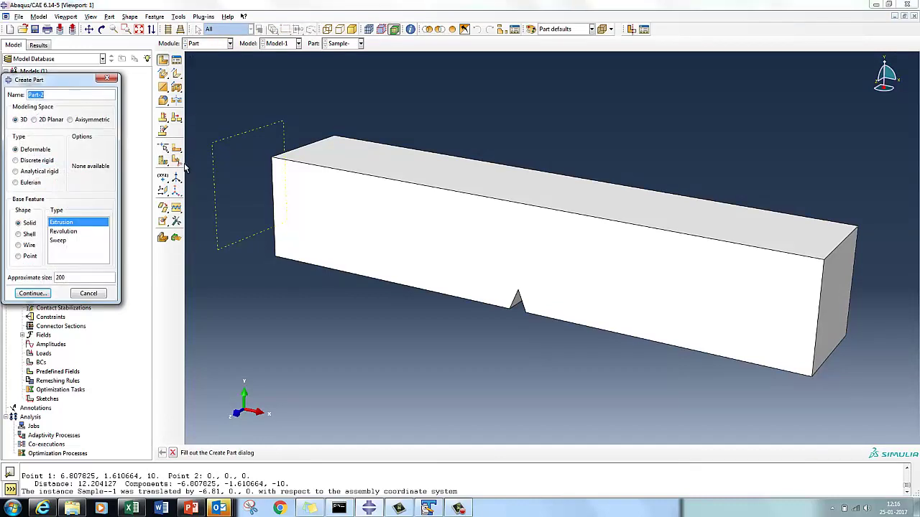
type("Ar")
type("vil")
left_click(40, 295)
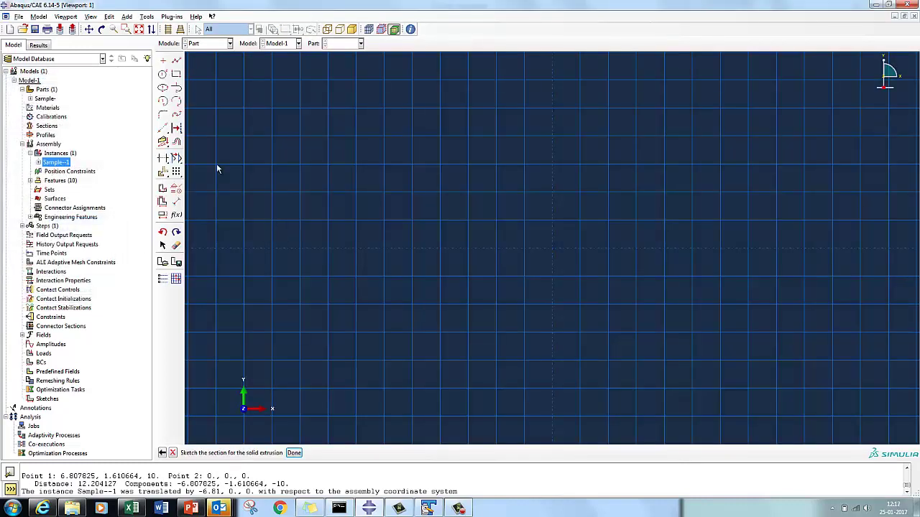
Sketch a closed, downward-pointing profile with its tip at the origin, about 10 wide and 30 tall with vertical sides.
left_click(176, 60)
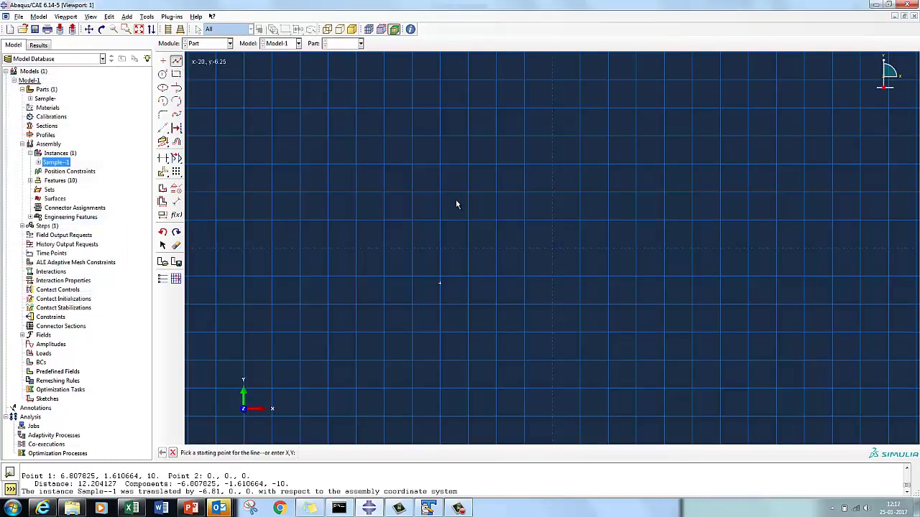
left_click(552, 248)
left_click(523, 193)
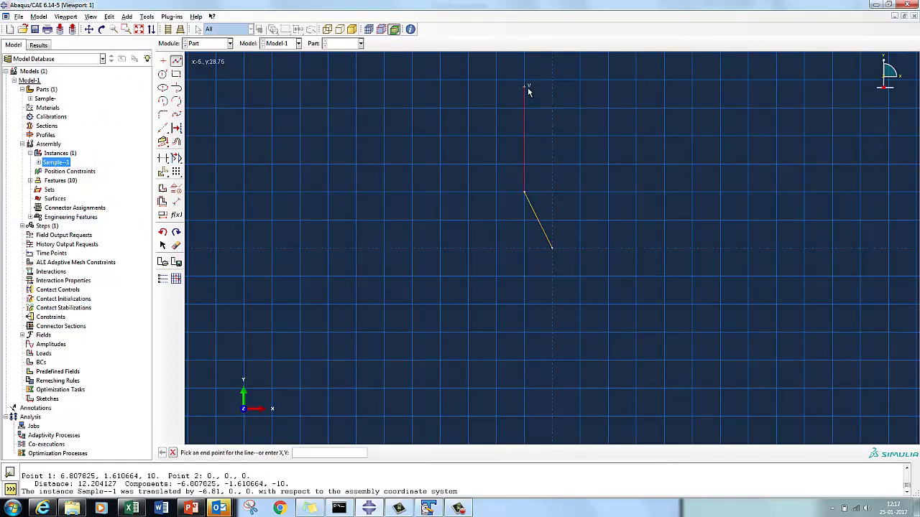
left_click(525, 81)
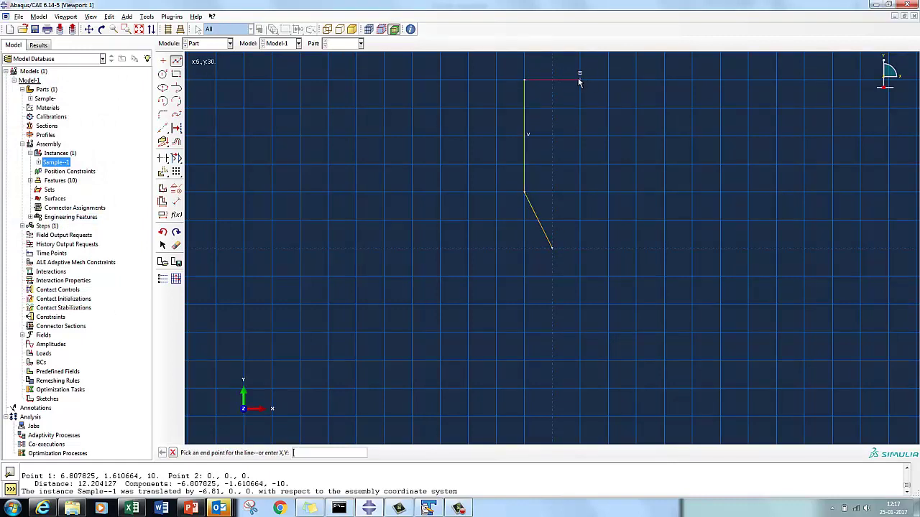
left_click(580, 80)
left_click(580, 192)
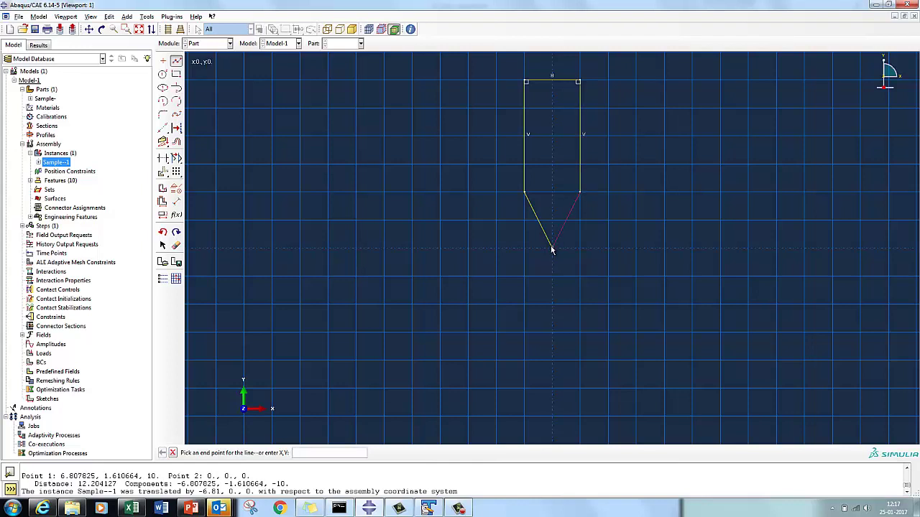
left_click(552, 249)
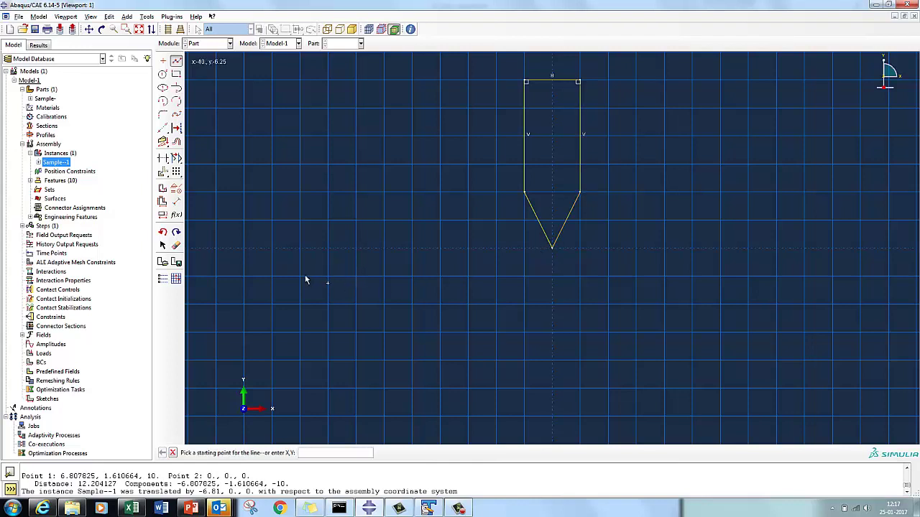
Fillet the tip between the profile's two sloping lines with a radius of 0.8.
left_click(176, 202)
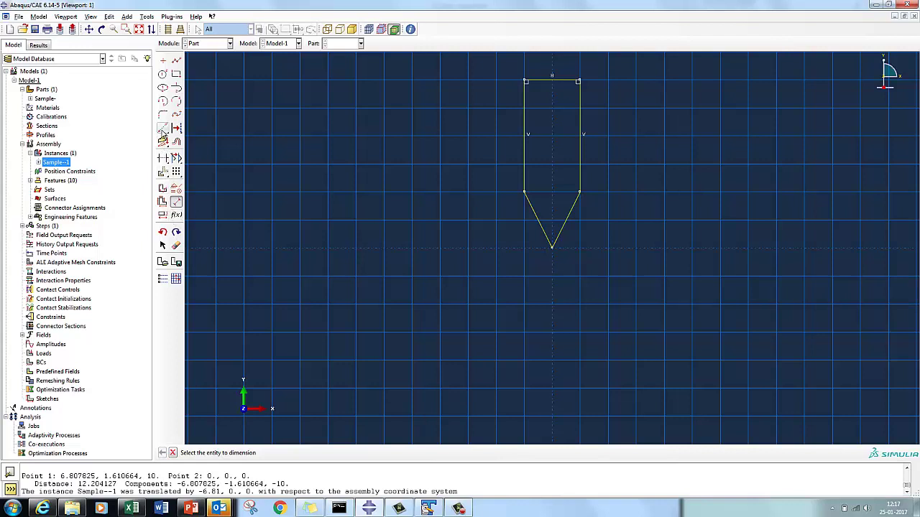
left_click(164, 115)
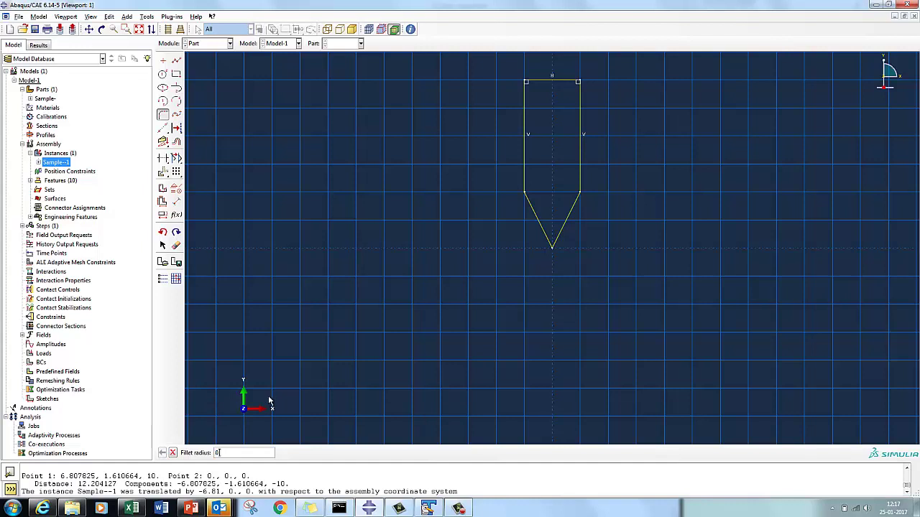
key("Return")
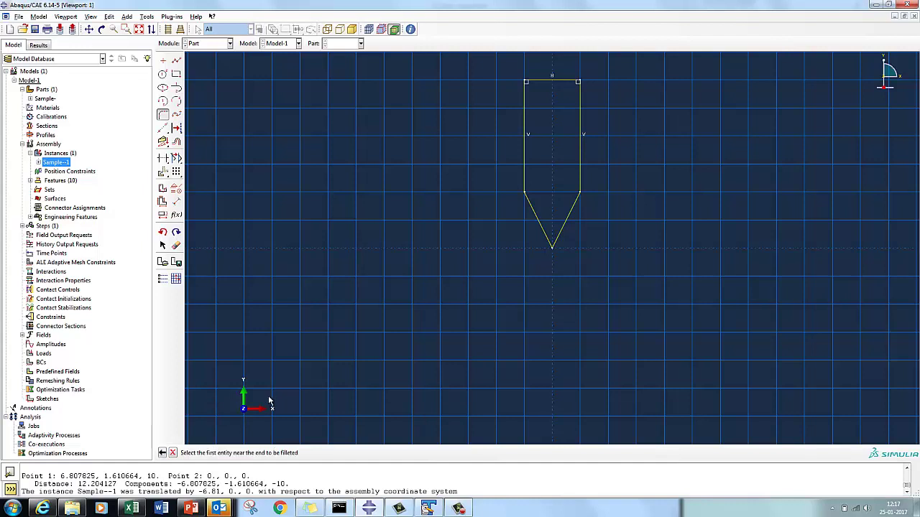
left_click(542, 228)
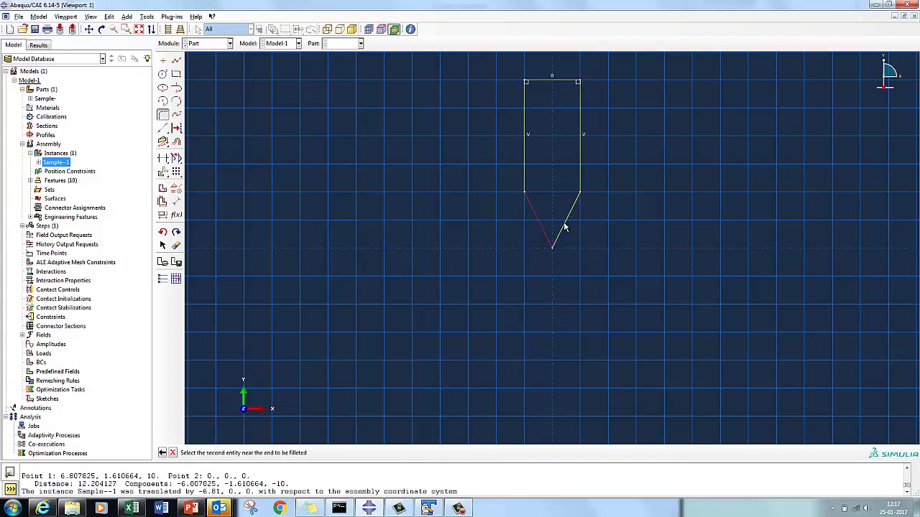
left_click(564, 227)
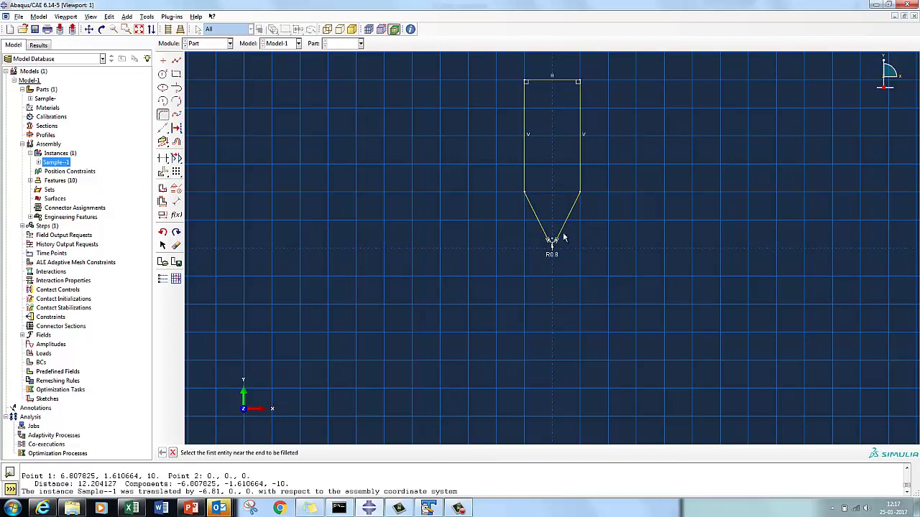
Constrain the profile's two sloping lines to equal length, and likewise its two vertical sides.
left_click(176, 202)
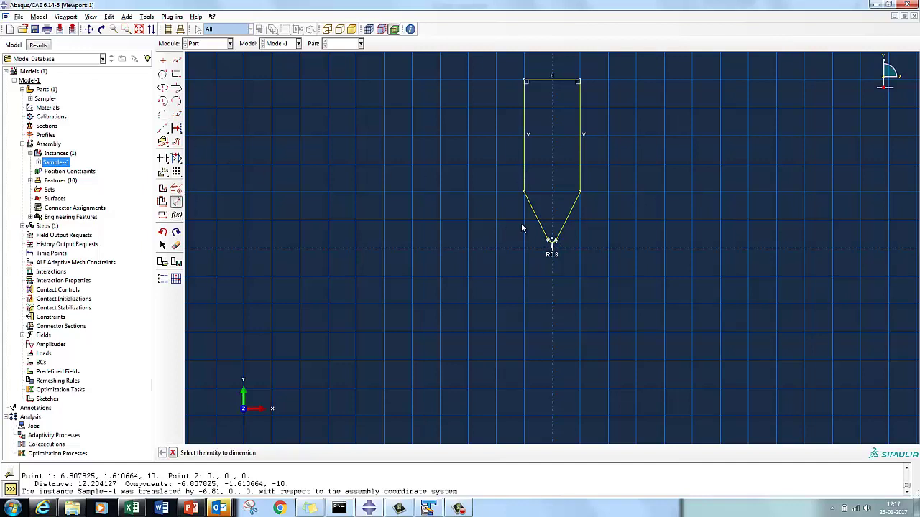
left_click(176, 245)
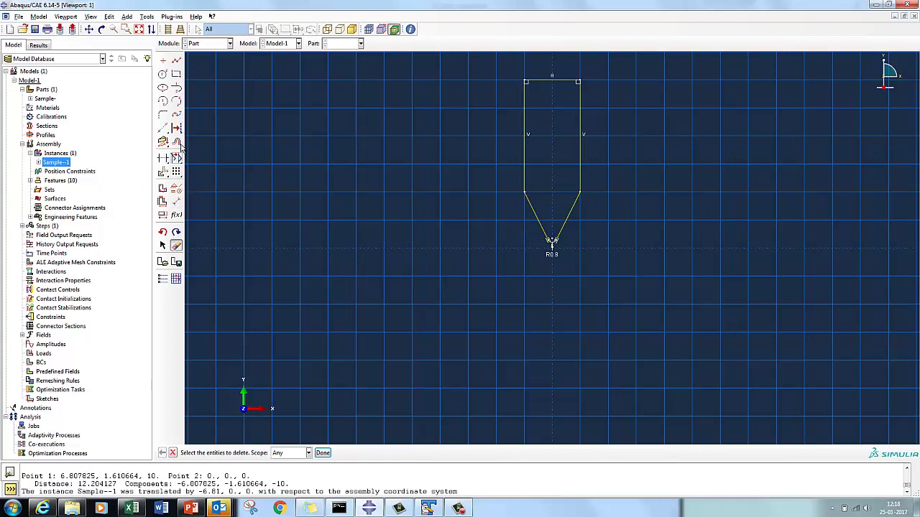
left_click(163, 188)
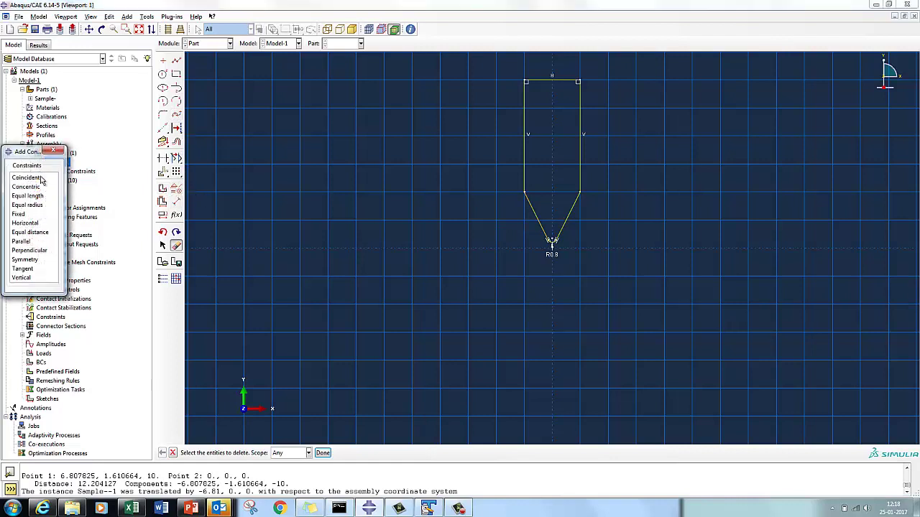
left_click(29, 196)
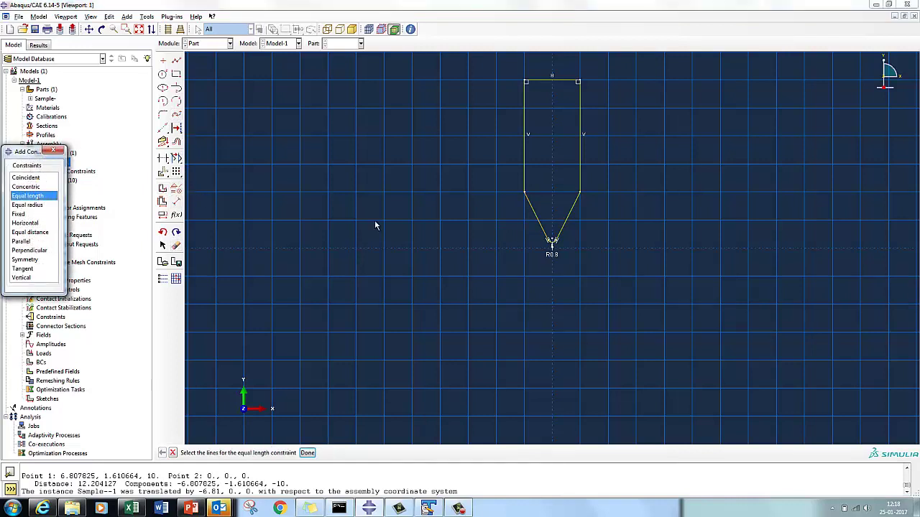
left_click(538, 220)
left_click(569, 218)
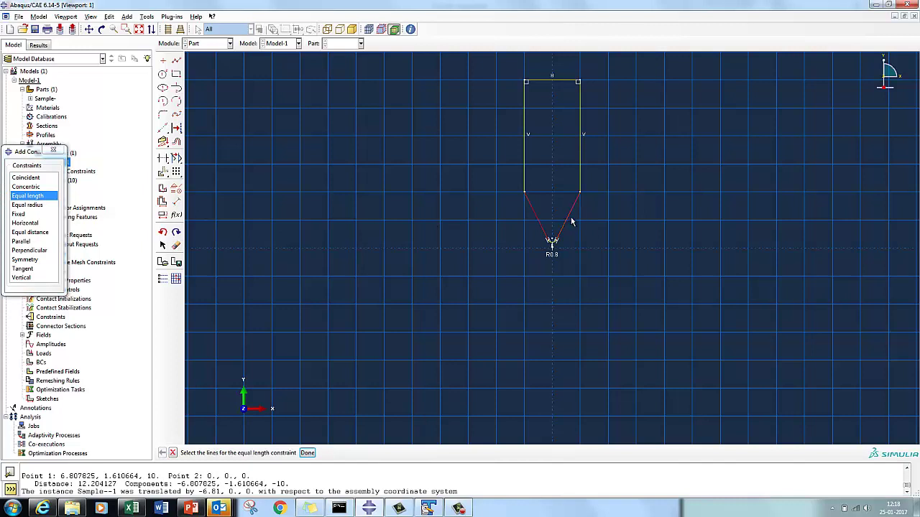
left_click(524, 154)
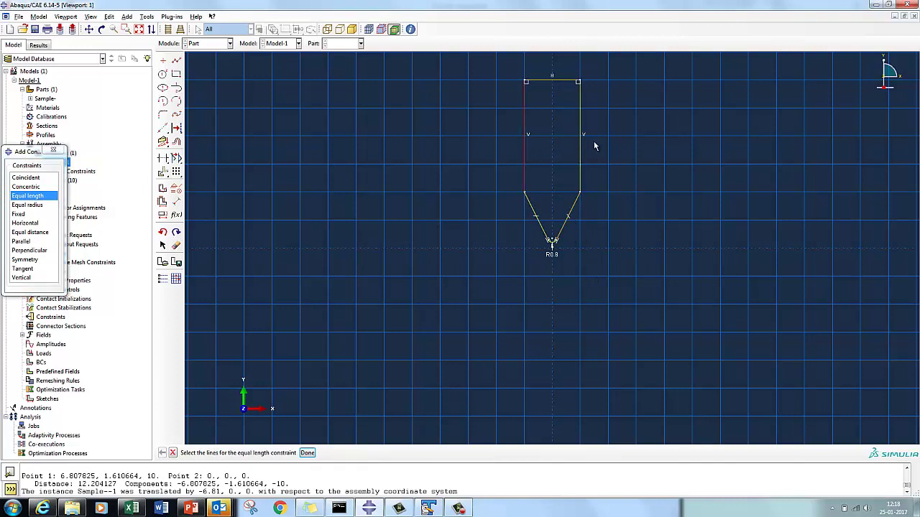
left_click(581, 140)
Dimension the angle between the two sloping lines at the tip and set it to 30 degrees.
left_click(177, 202)
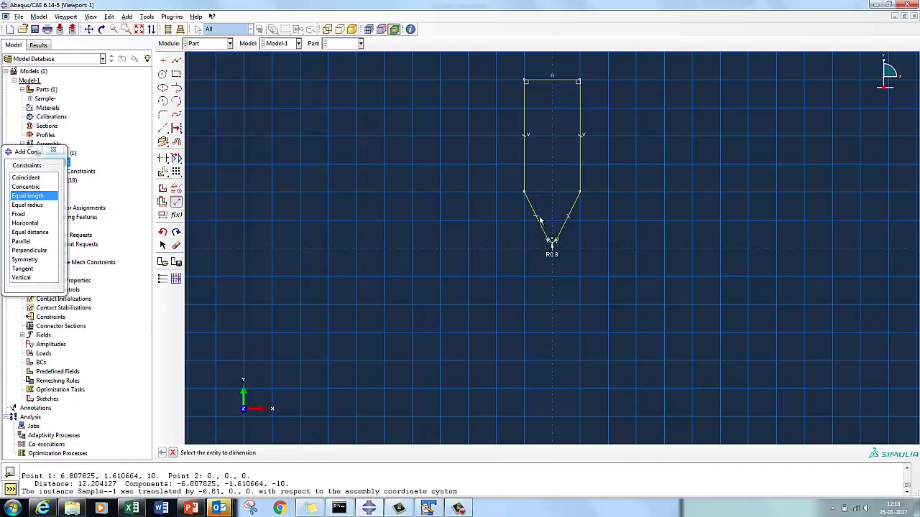
left_click(541, 222)
left_click(563, 226)
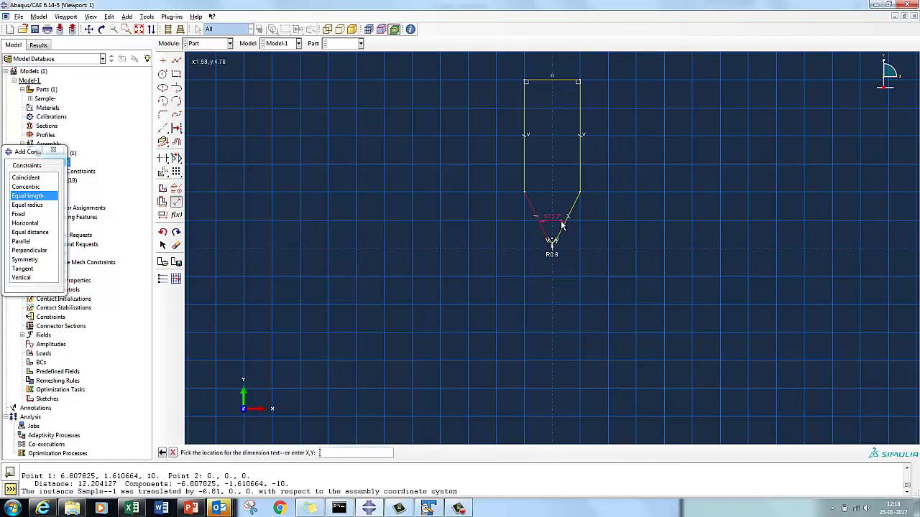
left_click(562, 227)
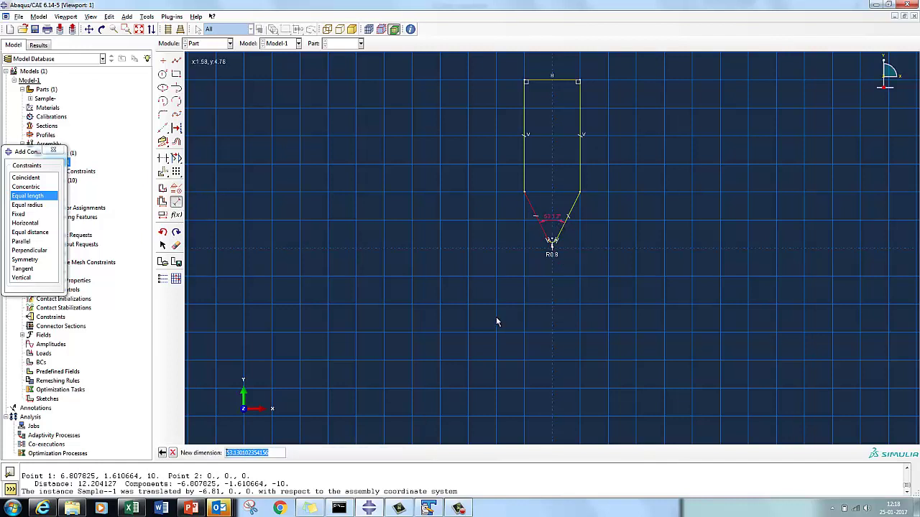
type("30")
key("Return")
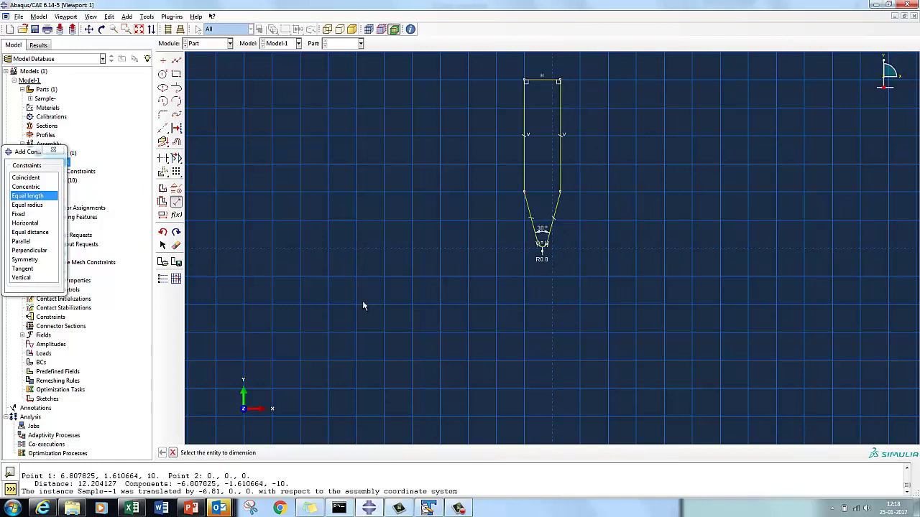
left_click(56, 152)
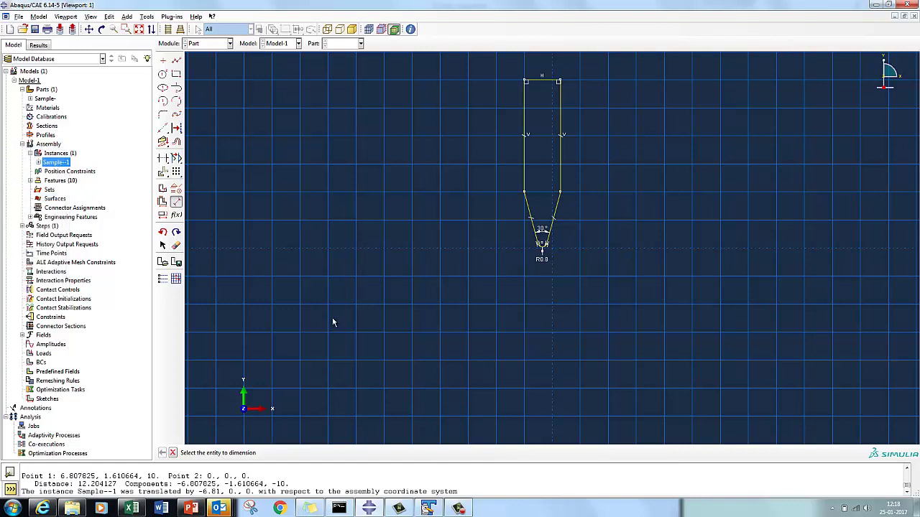
Finish the sketch and extrude the pointed profile to a blind depth of 14.
key("Escape")
left_click(294, 453)
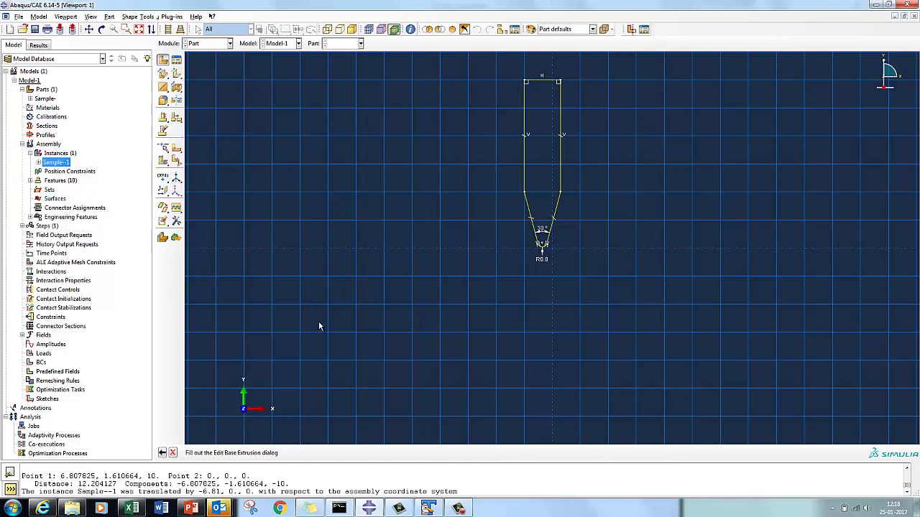
left_click_drag(89, 99, 376, 193)
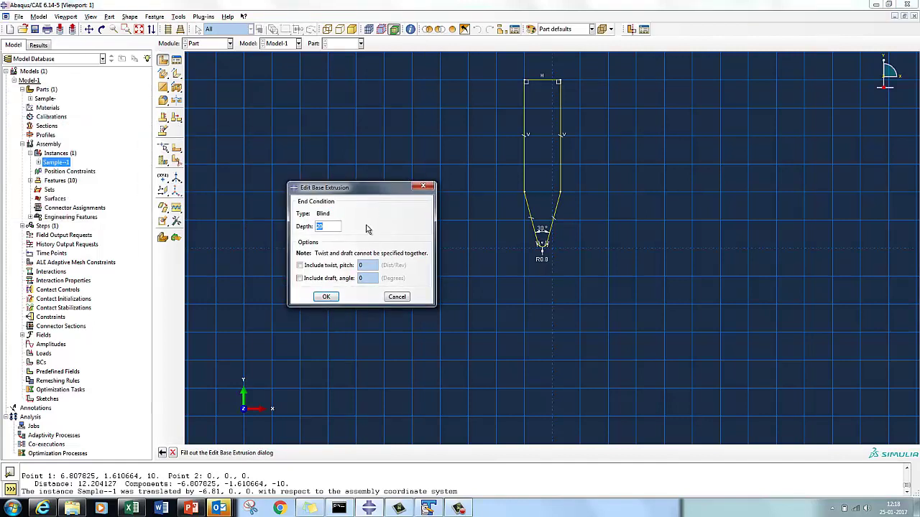
type("14")
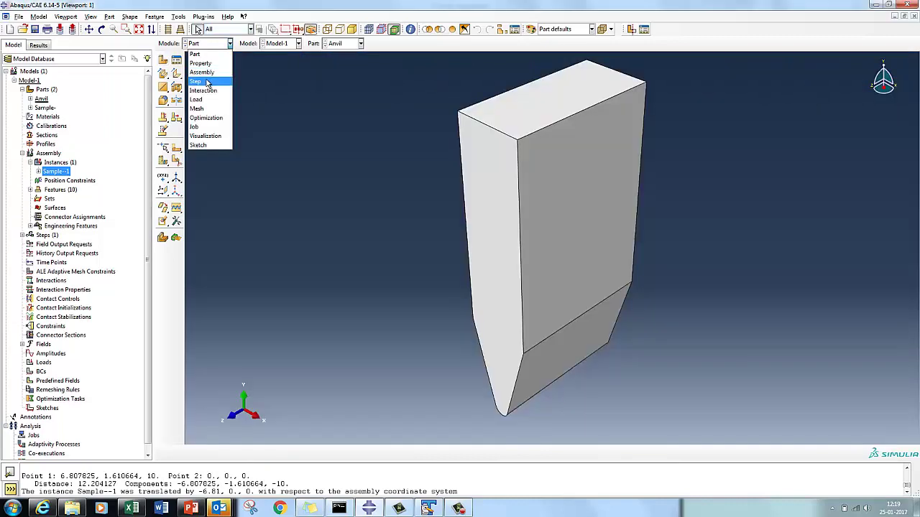
Switch to the Assembly module and add a dependent instance of the Anvil part.
left_click(205, 74)
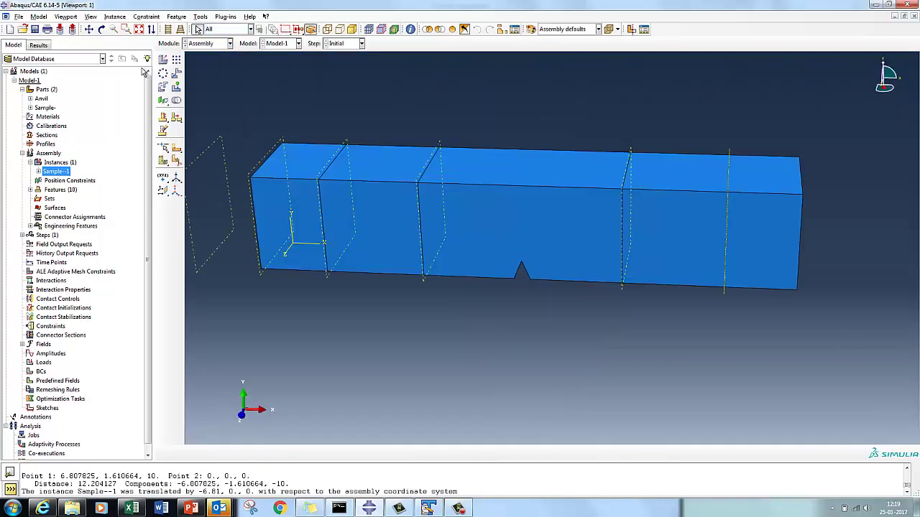
left_click(173, 61)
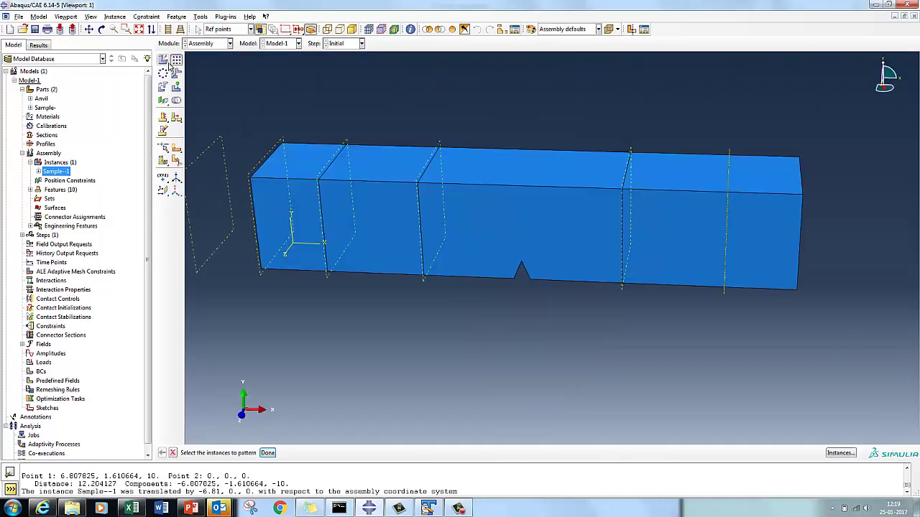
left_click(163, 61)
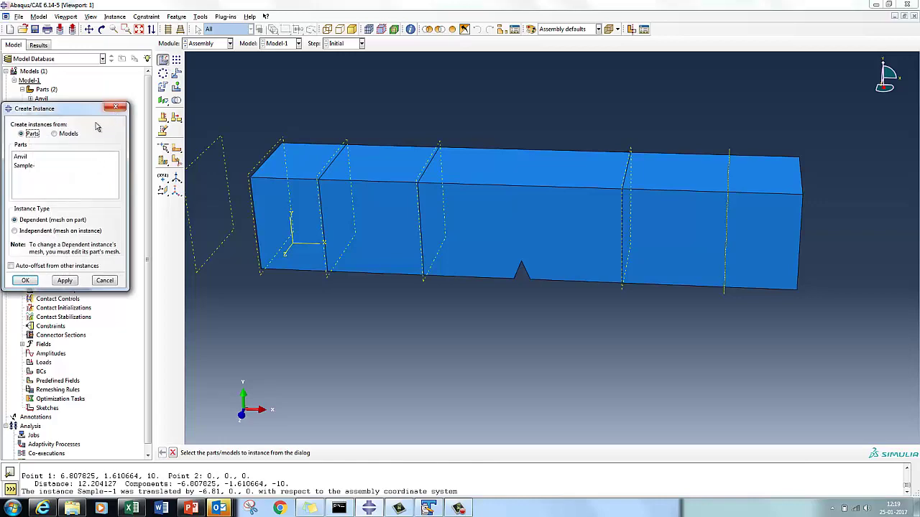
left_click(22, 157)
left_click(25, 280)
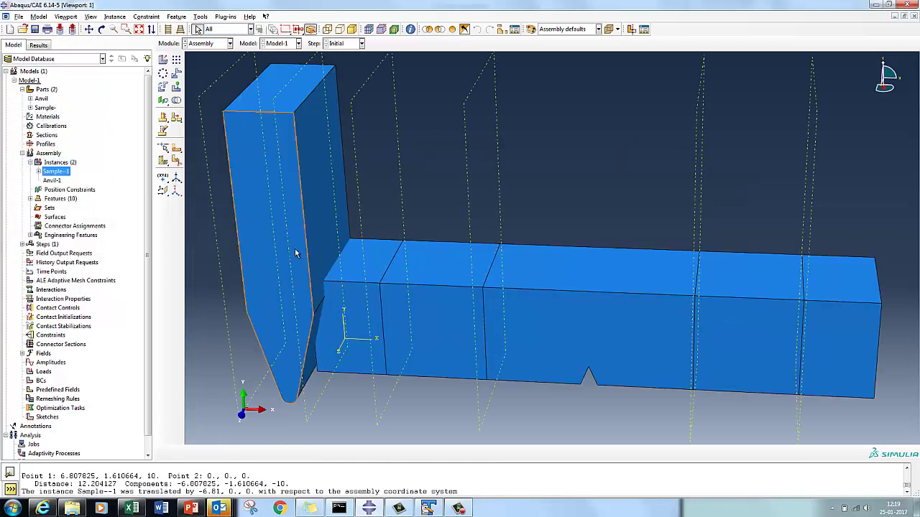
Measure the distance from the front tip of the anvil to the apex of the specimen's V-notch.
left_click(101, 28)
left_click_drag(478, 226, 523, 230)
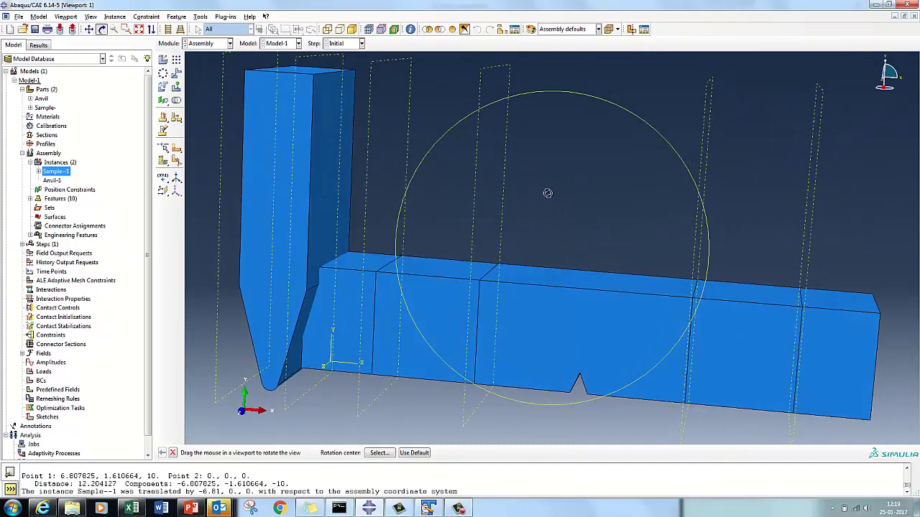
key("Escape")
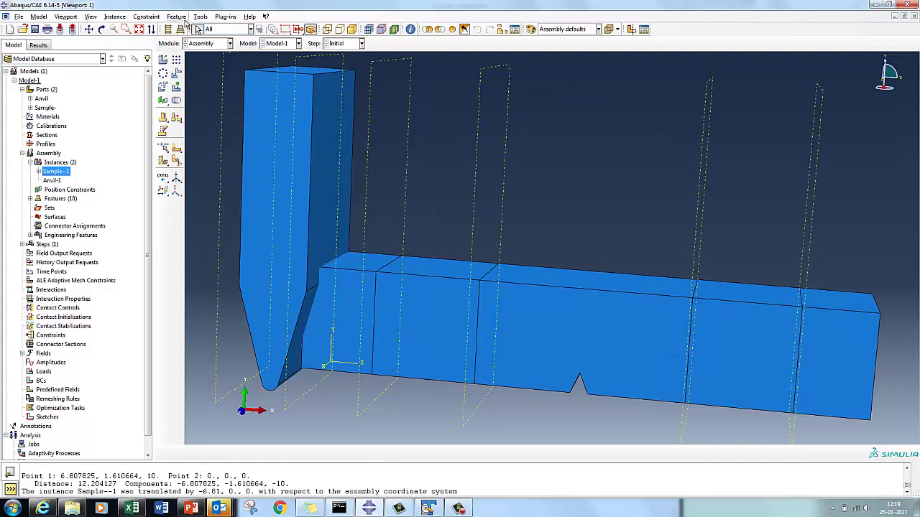
left_click(176, 16)
left_click(208, 115)
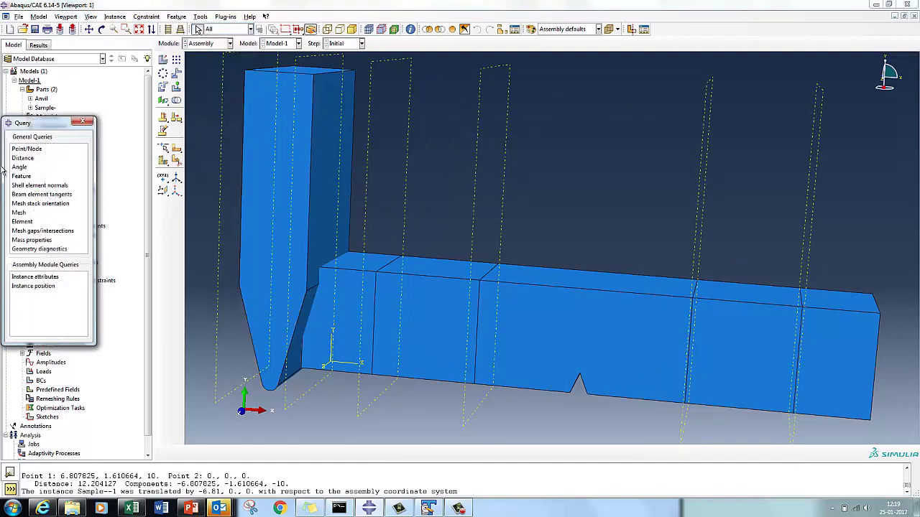
left_click(27, 159)
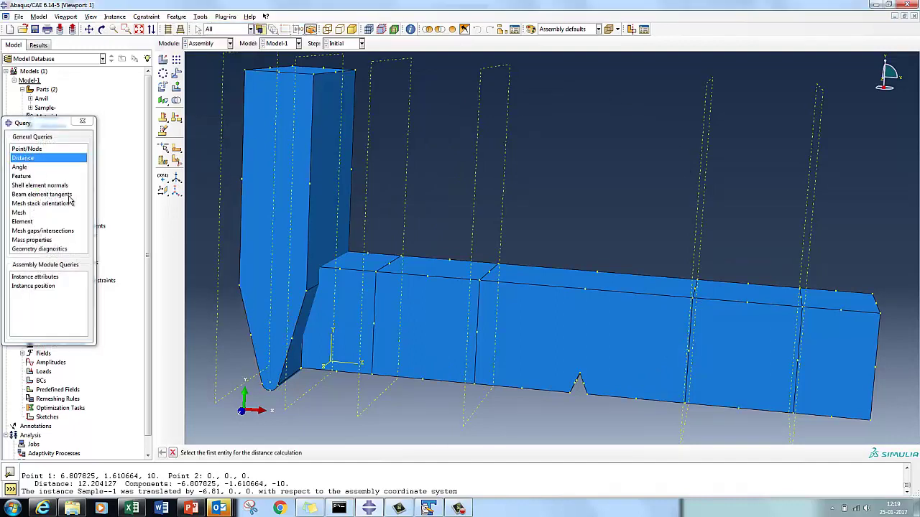
left_click(269, 388)
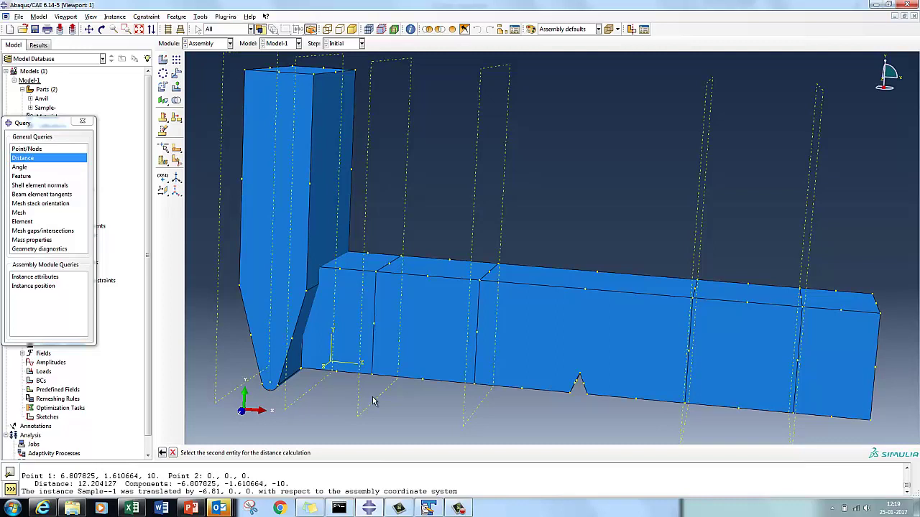
left_click(579, 374)
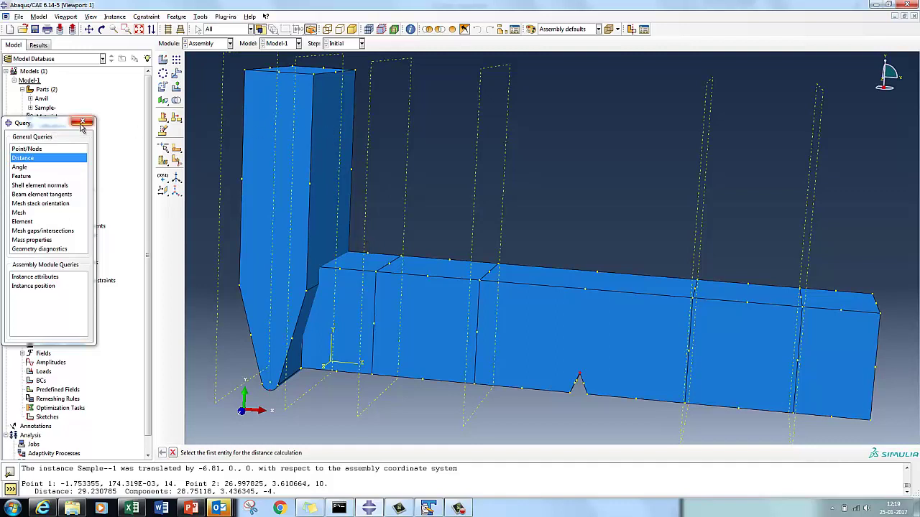
left_click(83, 123)
Translate the anvil instance from the origin by 28.75118 along X, with no Y or Z offset.
left_click(176, 75)
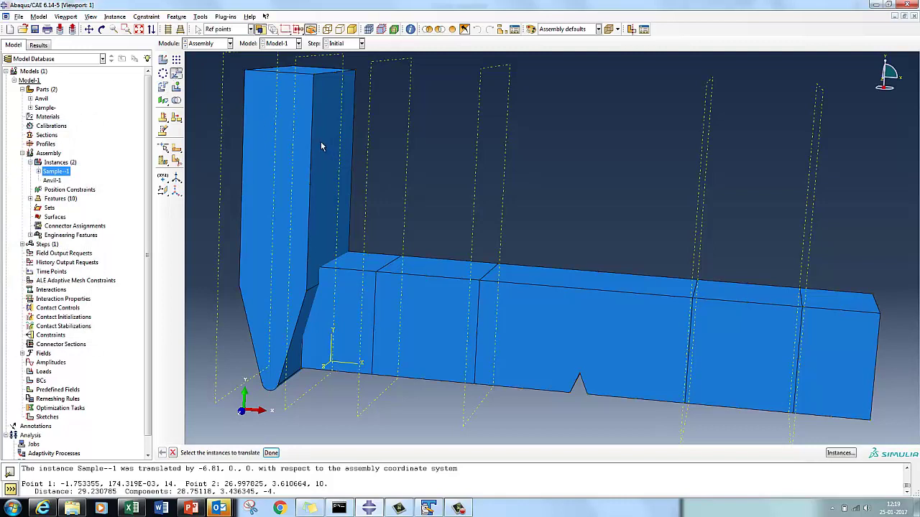
left_click(323, 143)
left_click(267, 453)
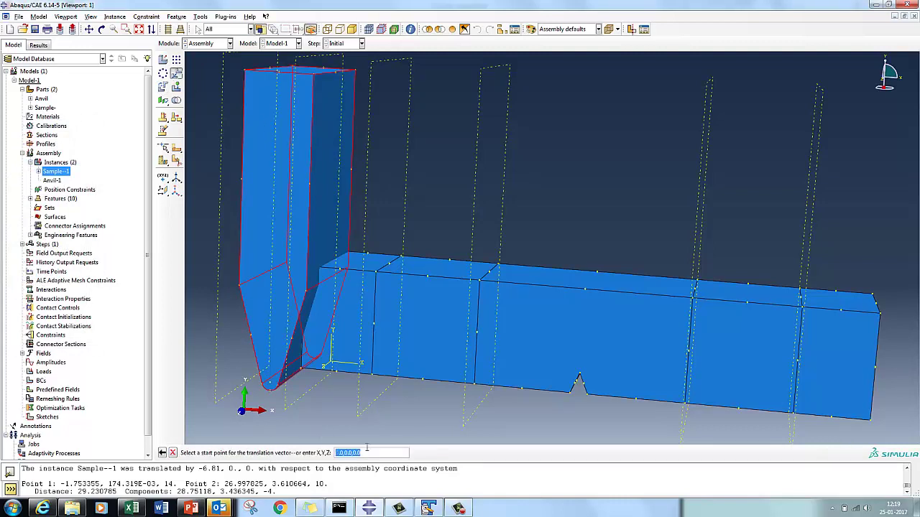
key("Return")
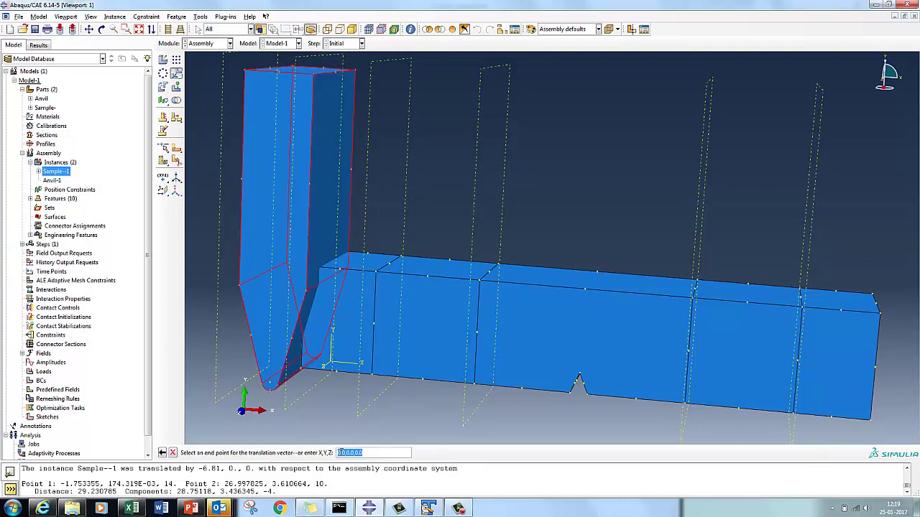
left_click(339, 453)
type("28.75118")
key("Return")
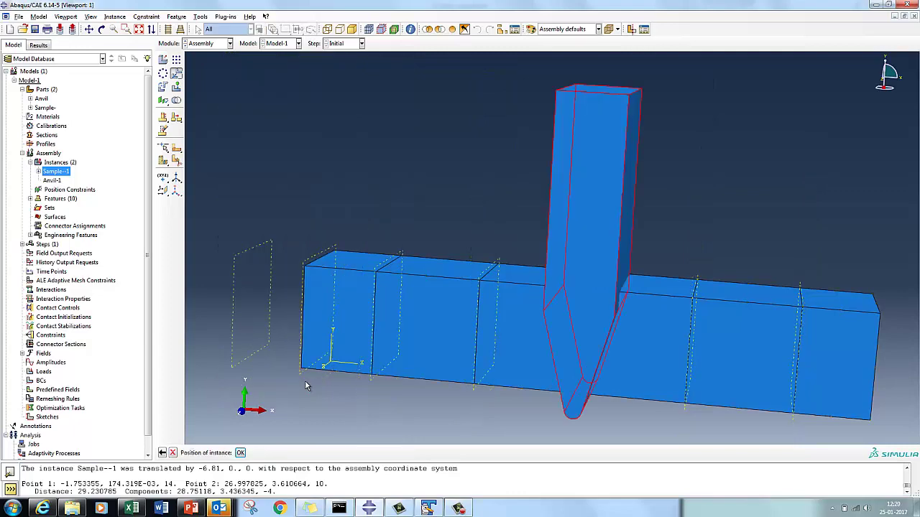
left_click(242, 453)
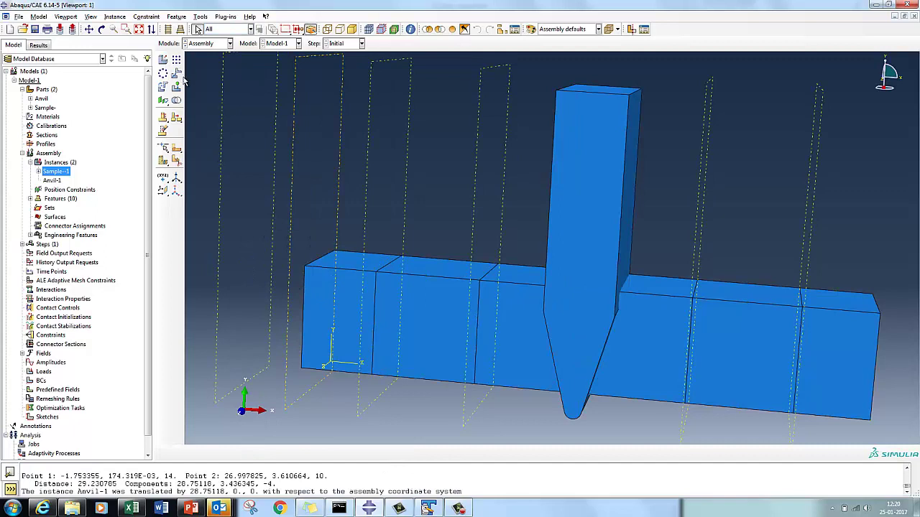
Measure the distance from the anvil's front tip to the nearest partition vertex on the specimen's upper front edge, on the +X side.
left_click(178, 17)
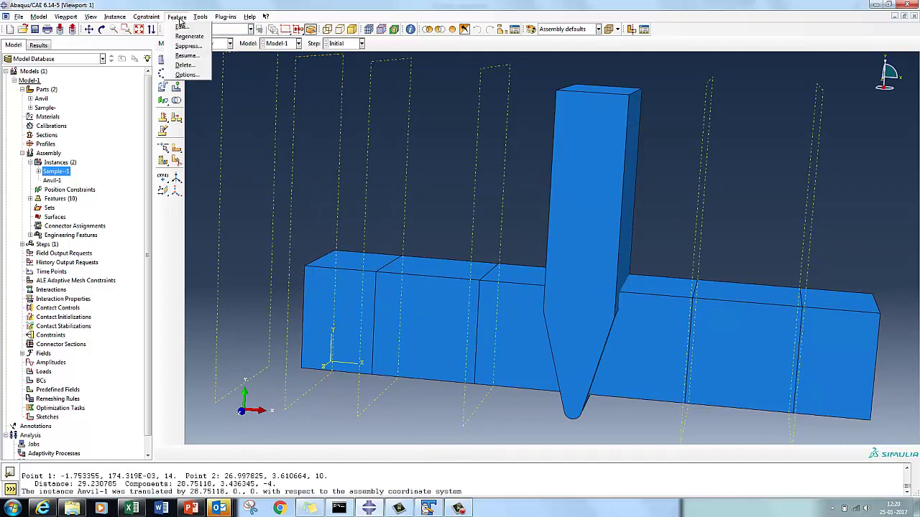
mouse_move(200, 17)
left_click(216, 119)
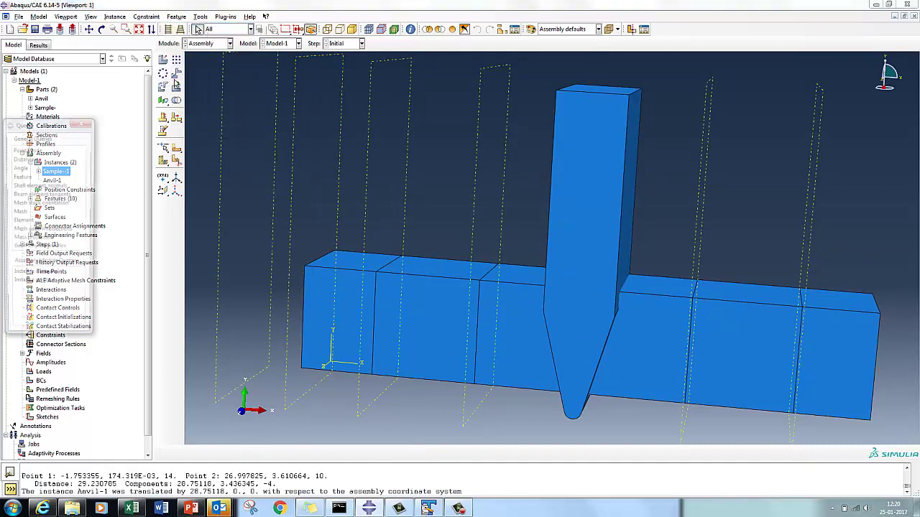
left_click(23, 158)
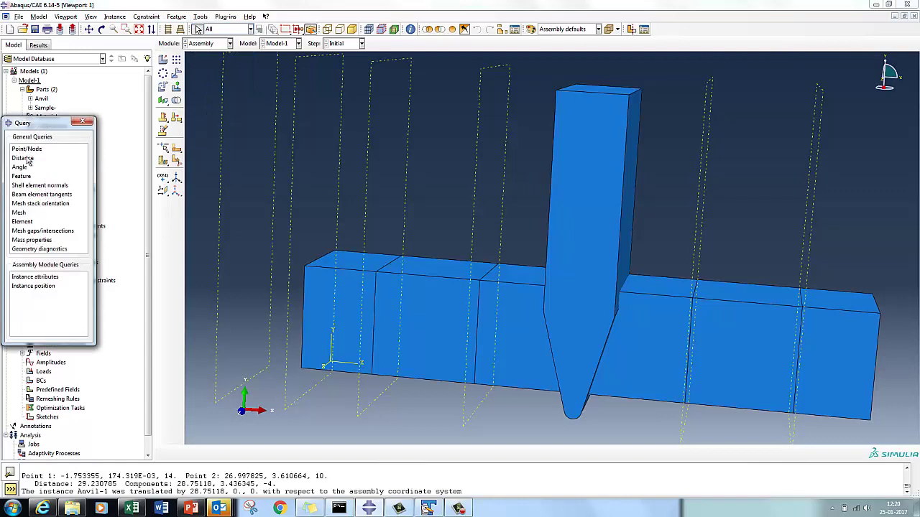
left_click(571, 419)
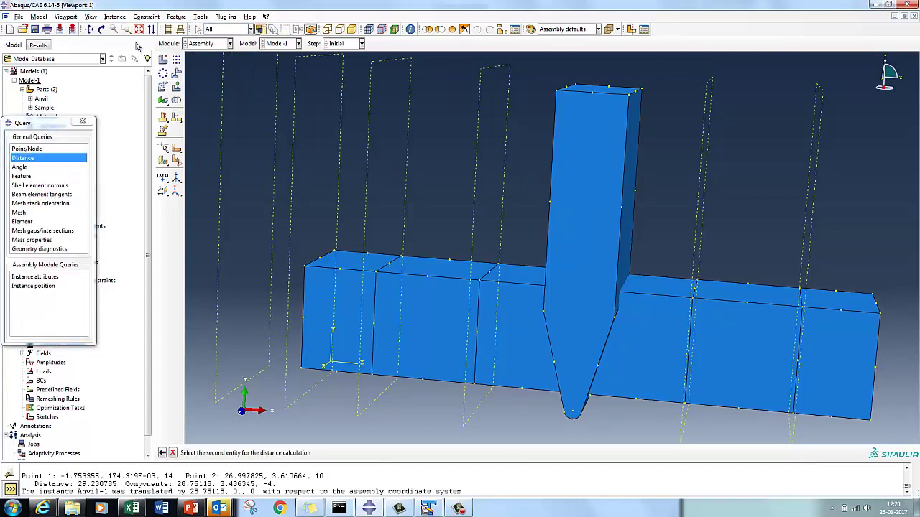
left_click(101, 29)
left_click_drag(625, 302, 634, 268)
middle_click(595, 248)
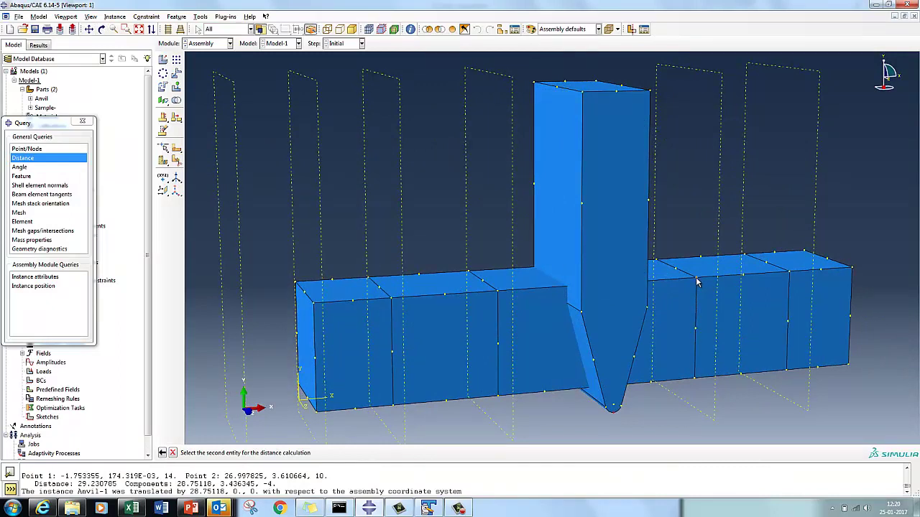
left_click(696, 281)
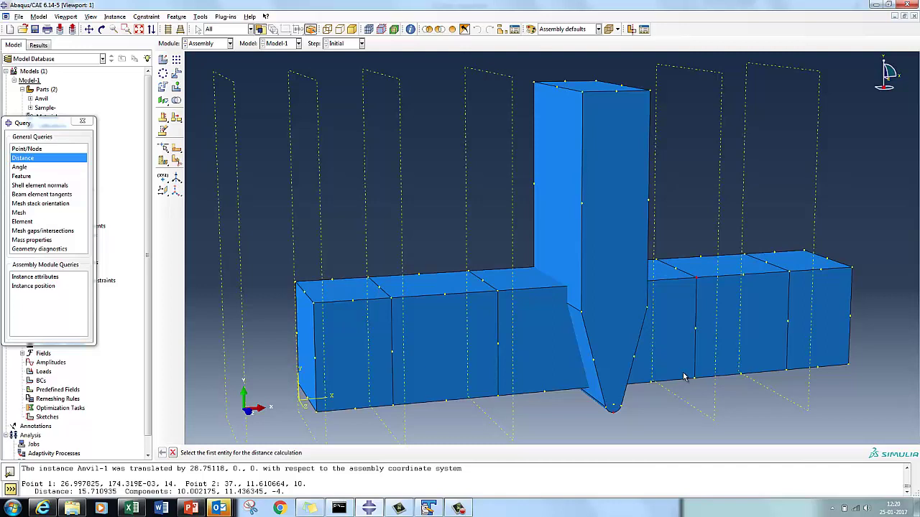
Translate the anvil instance from the origin by 12 along Y, with no X or Z offset.
left_click(625, 345)
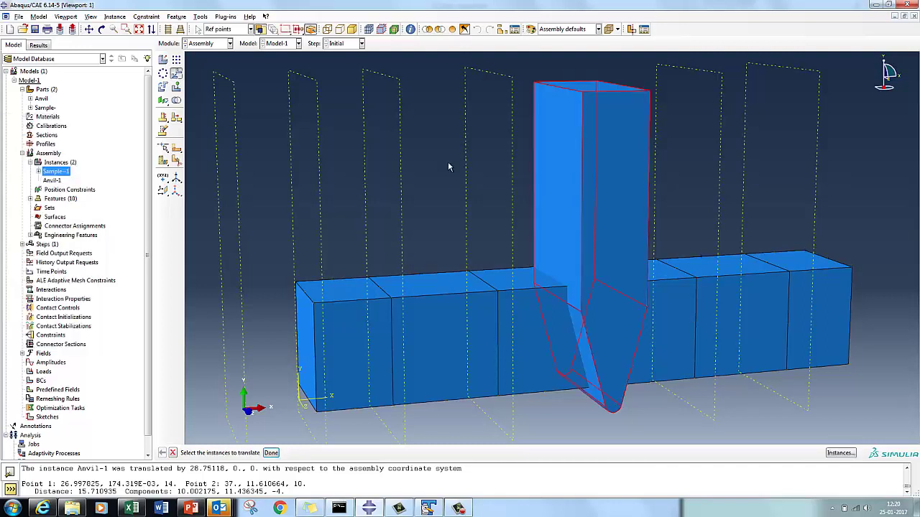
left_click(272, 452)
key("Return")
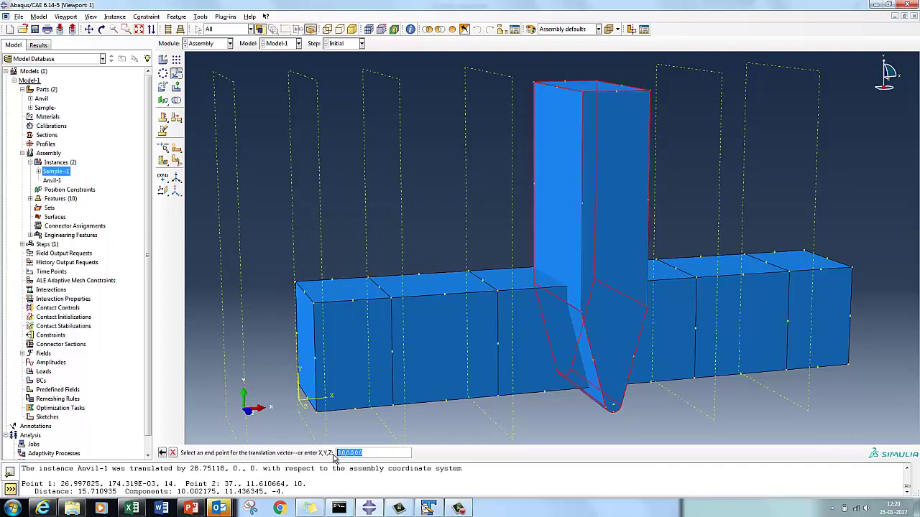
left_click_drag(345, 452, 354, 453)
type("10")
type("12")
key("Return")
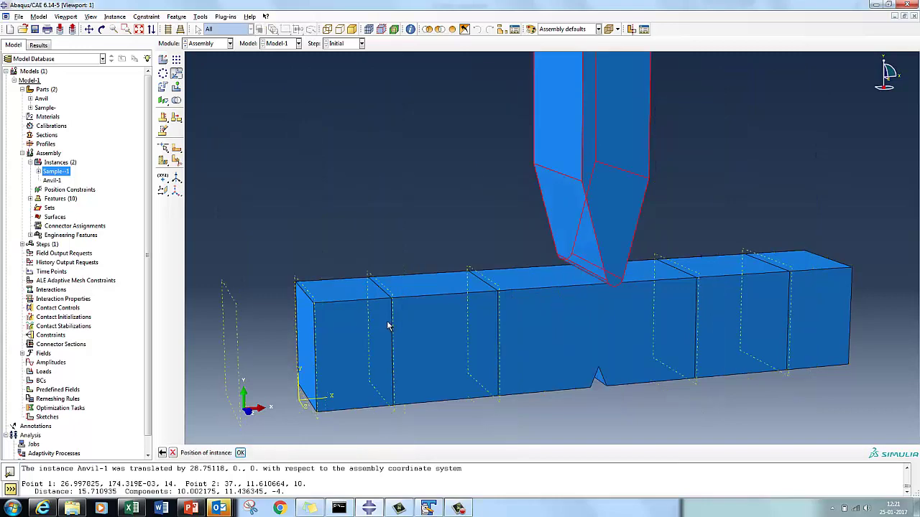
left_click(240, 453)
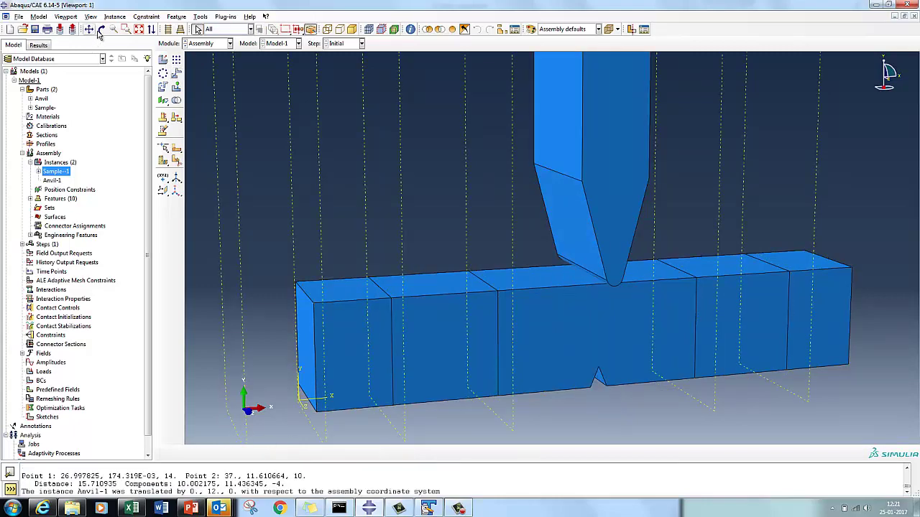
left_click(101, 29)
left_click_drag(519, 266, 554, 208)
Display the Sample- part in the Part module and review the list of parts in the model.
left_click(212, 43)
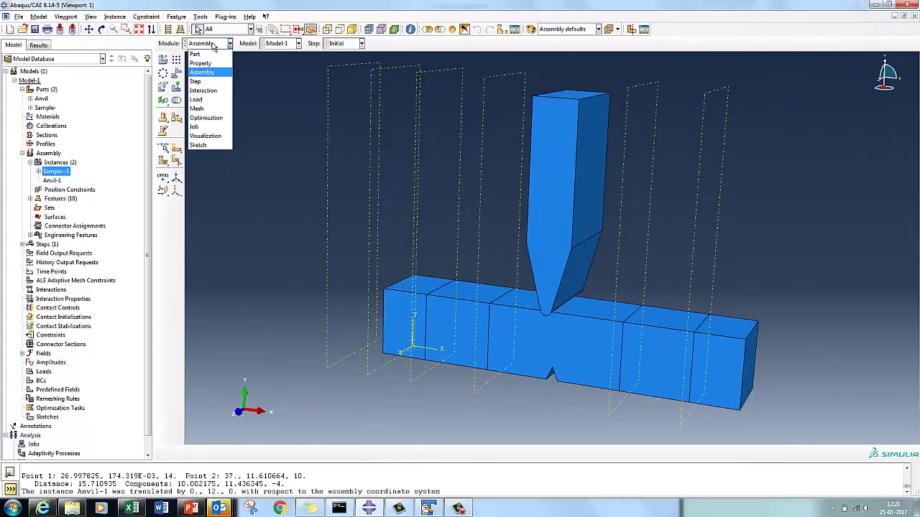
left_click(208, 63)
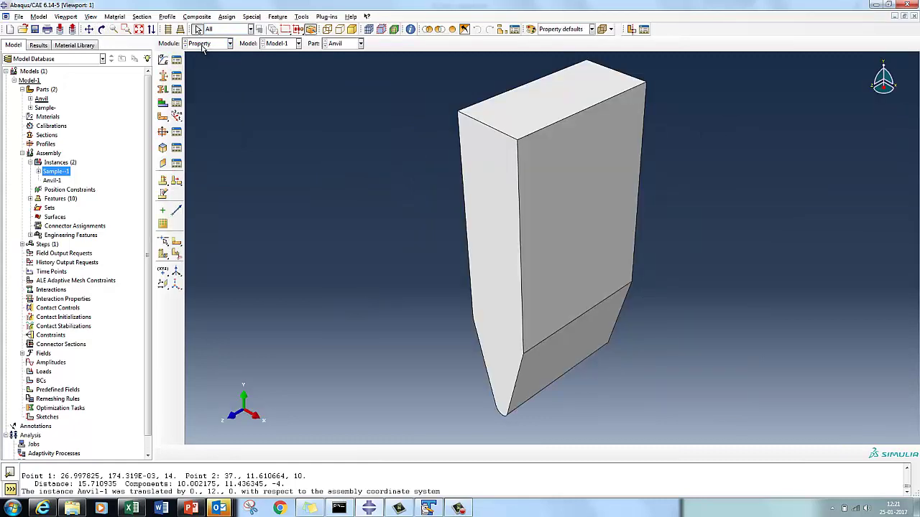
left_click(207, 44)
left_click(207, 54)
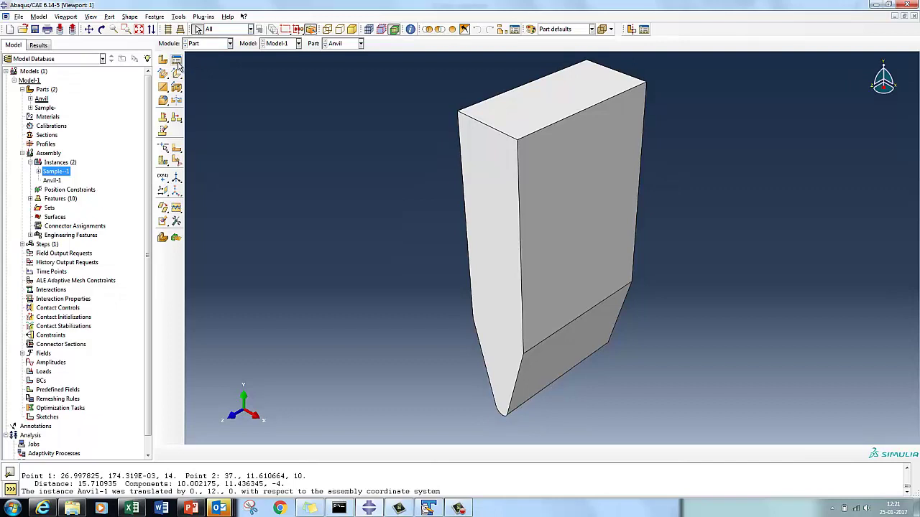
left_click(44, 108)
double_click(43, 110)
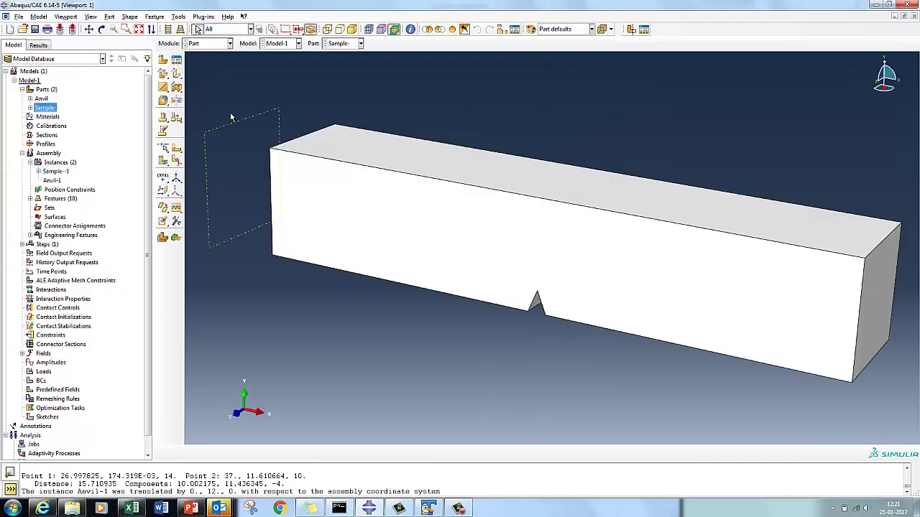
left_click(176, 61)
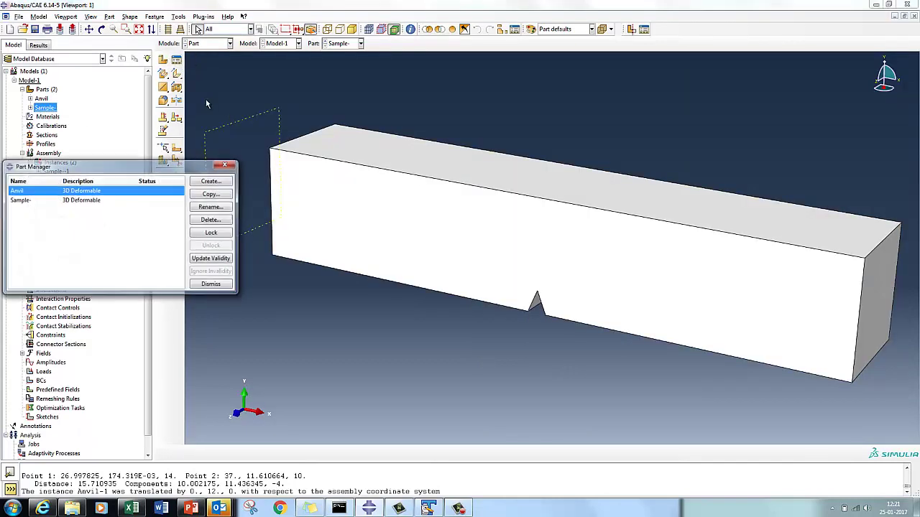
left_click_drag(138, 163, 196, 157)
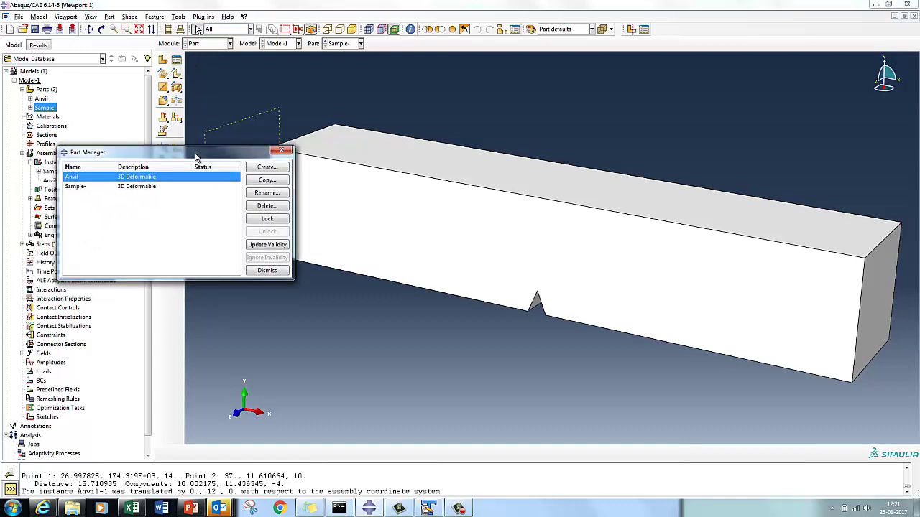
left_click(280, 150)
Switch to the Property module and create a new material named Sample-Johnson.
left_click(208, 44)
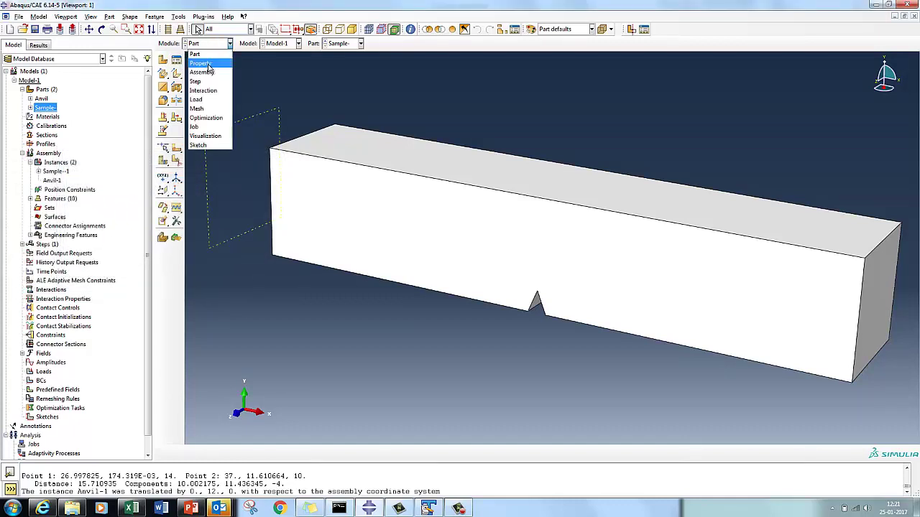
left_click(200, 64)
left_click(176, 60)
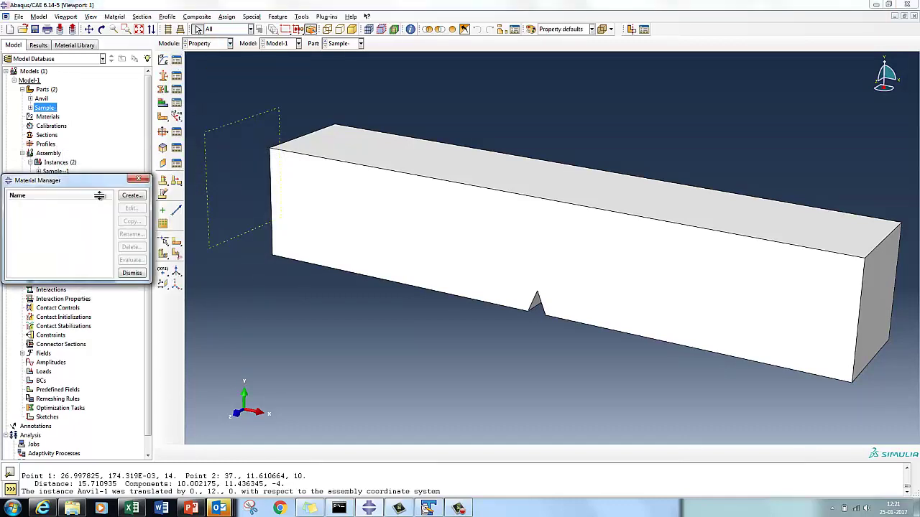
left_click(131, 195)
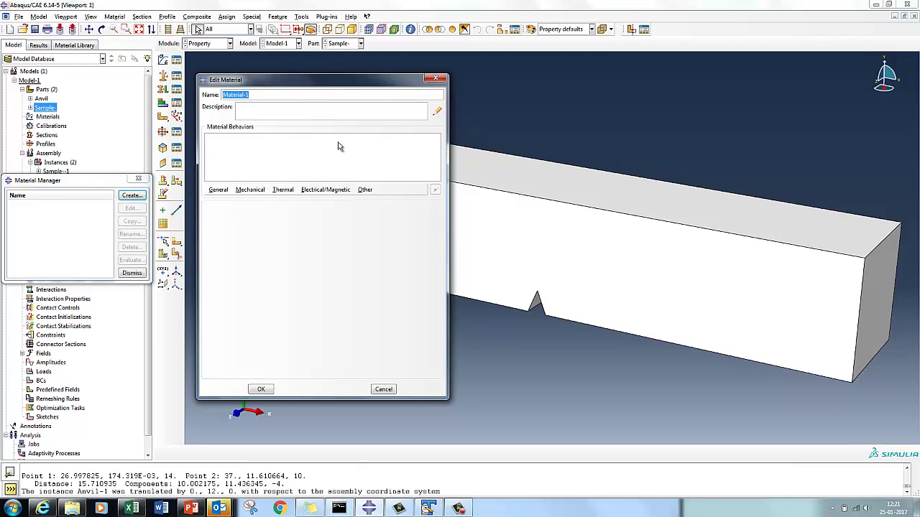
type("J")
key("BackSpace")
key("BackSpace")
key("BackSpace")
type("Sam")
type("ple")
type("-Jonh")
key("BackSpace")
key("BackSpace")
type("hnson")
Add isotropic elastic behavior to the material with a Young's modulus of 70000 and a Poisson's ratio of 0.3.
left_click(250, 190)
mouse_move(262, 200)
left_click(388, 200)
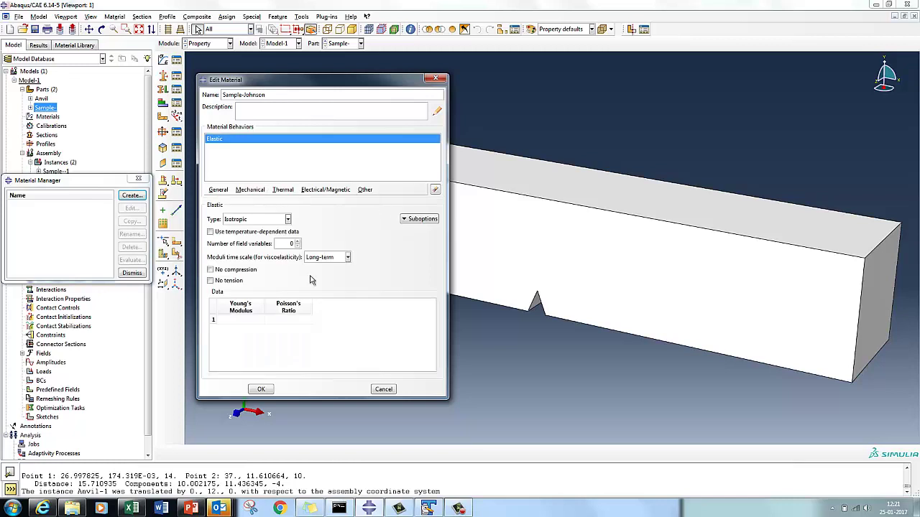
left_click(254, 321)
type("70000")
left_click(295, 320)
type("0.3")
key("Return")
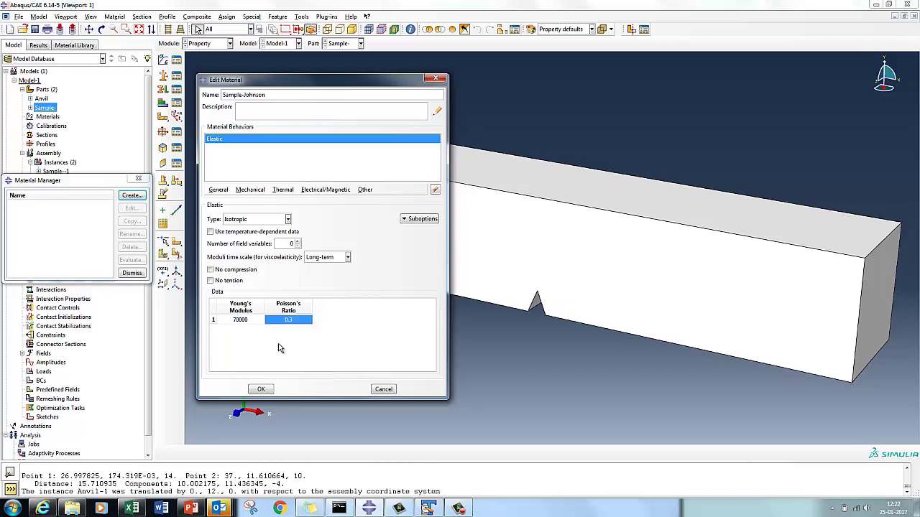
Add a uniform mass density of 2.7E-9 to the Sample-Johnson material.
left_click(250, 193)
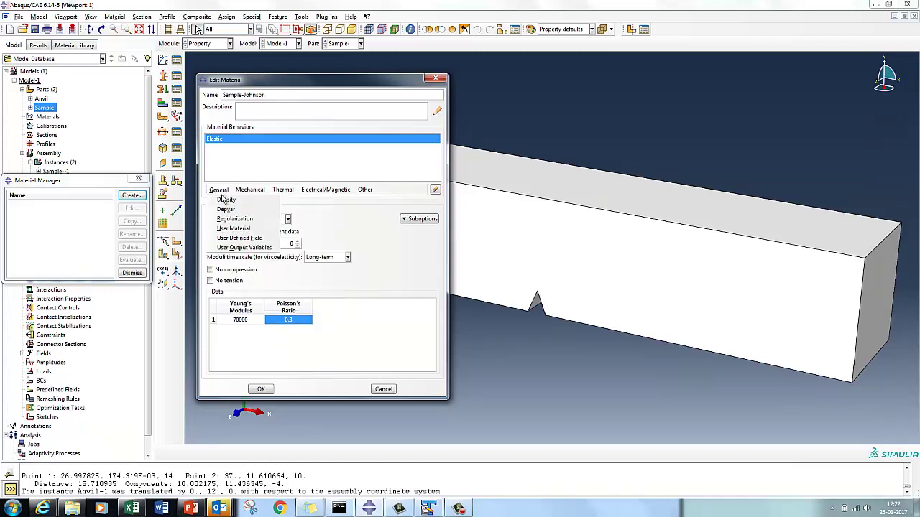
left_click(225, 201)
left_click(244, 284)
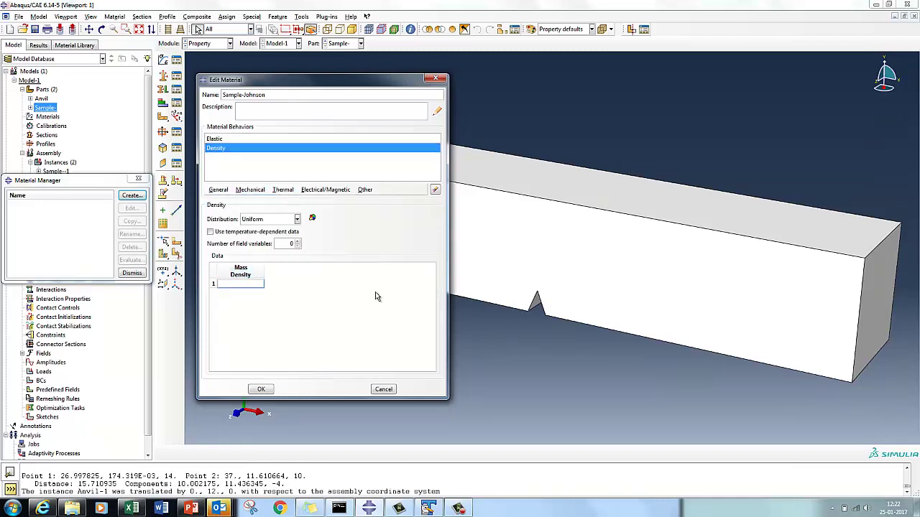
type("2.7E-9")
key("Return")
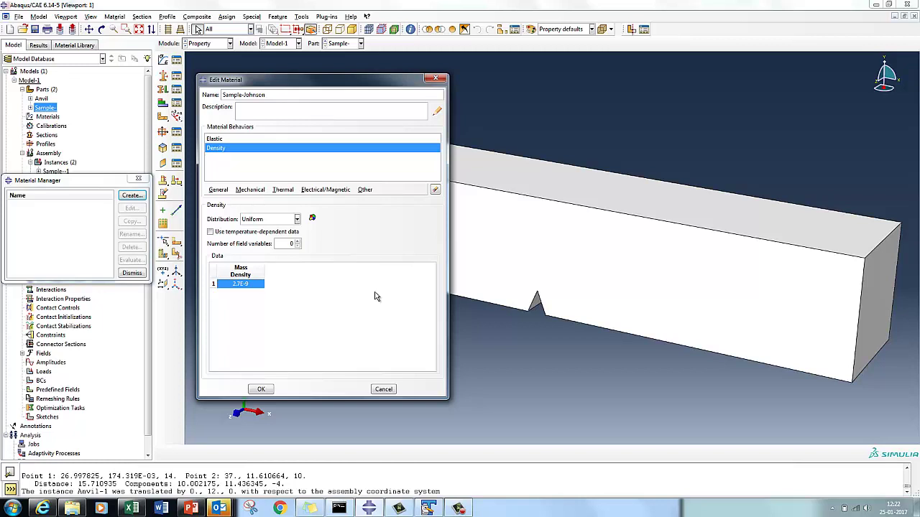
Add plastic behavior to the material and set its hardening type to Johnson-Cook.
left_click(254, 190)
mouse_move(258, 210)
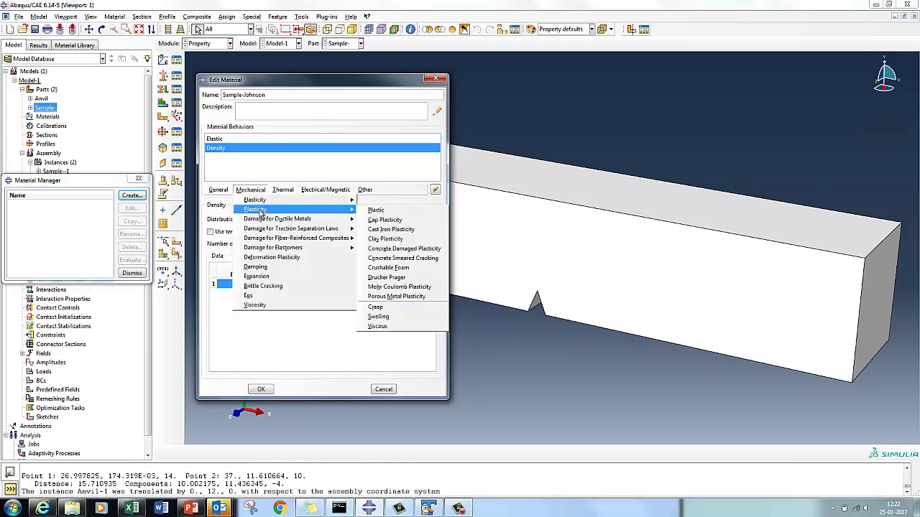
left_click(376, 210)
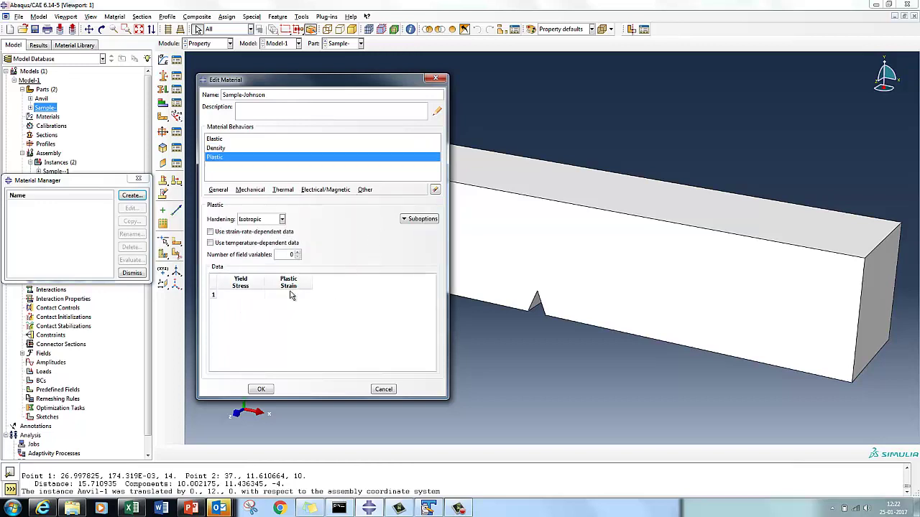
left_click(282, 220)
left_click(264, 249)
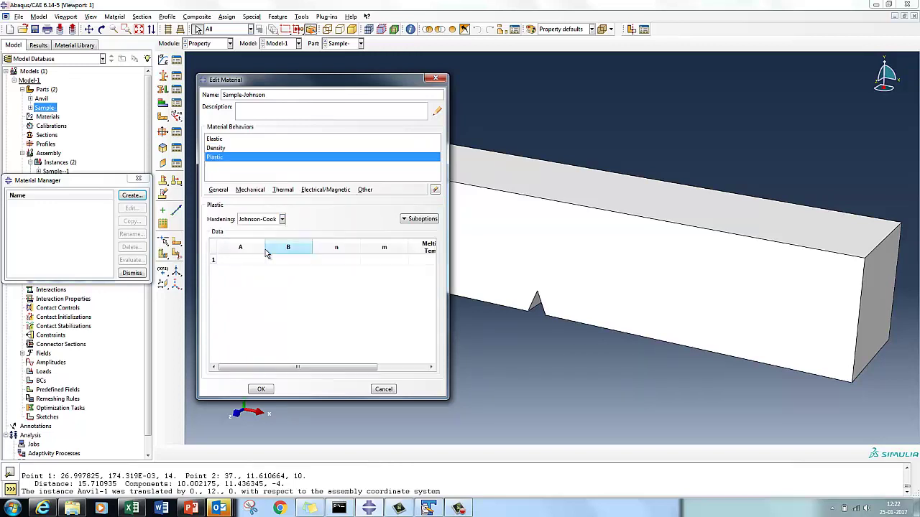
Set the Johnson-Cook plasticity constants to A 324, B 114, n 0.42 and m 0.
left_click(242, 261)
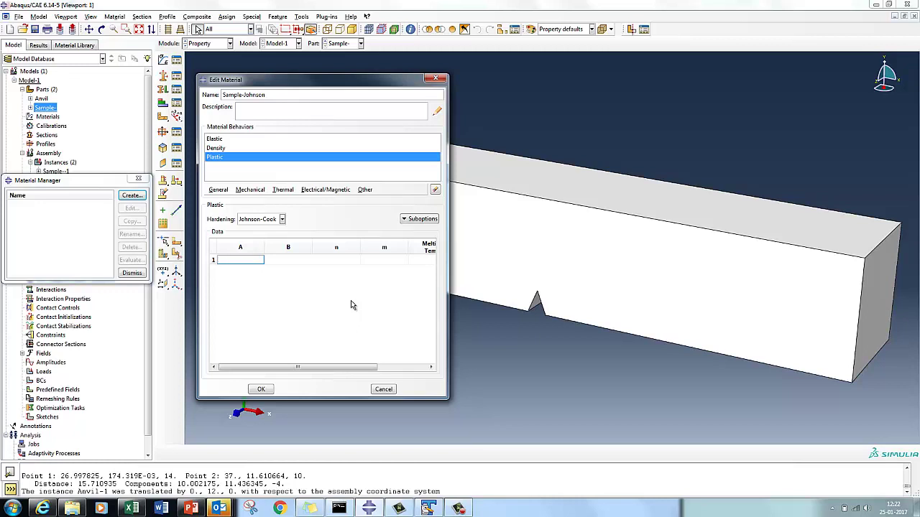
type("324")
left_click(297, 261)
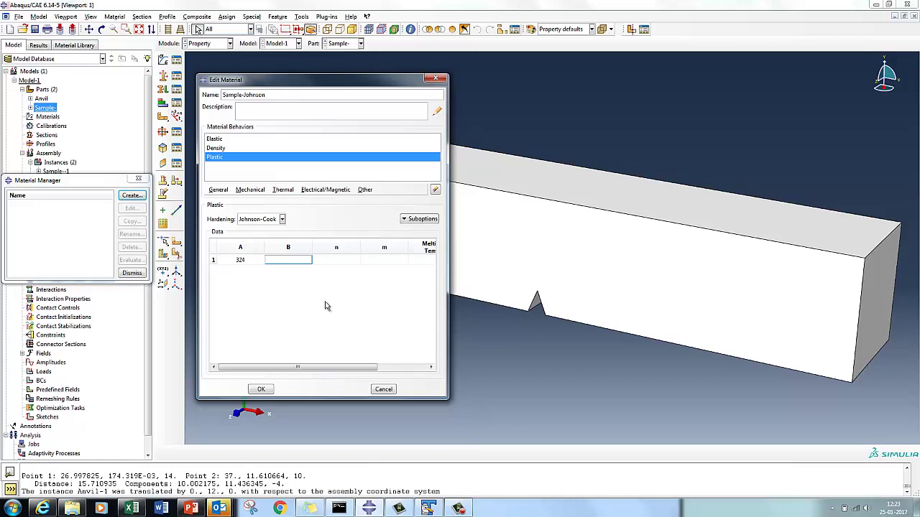
type("114")
left_click(341, 260)
type("0.42")
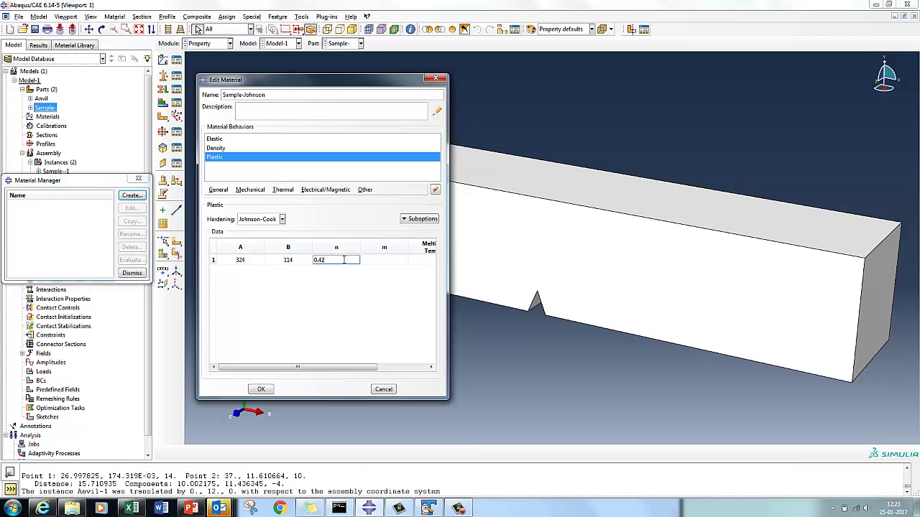
left_click(390, 260)
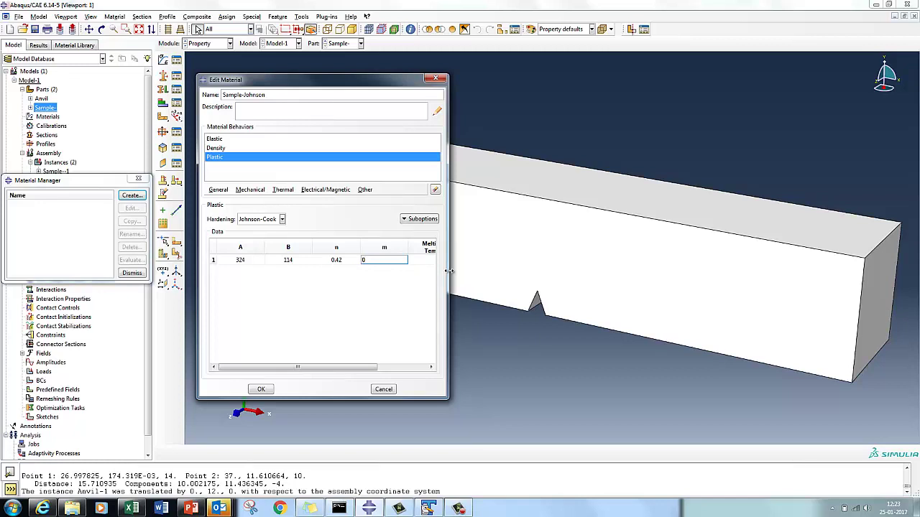
left_click_drag(447, 273, 679, 273)
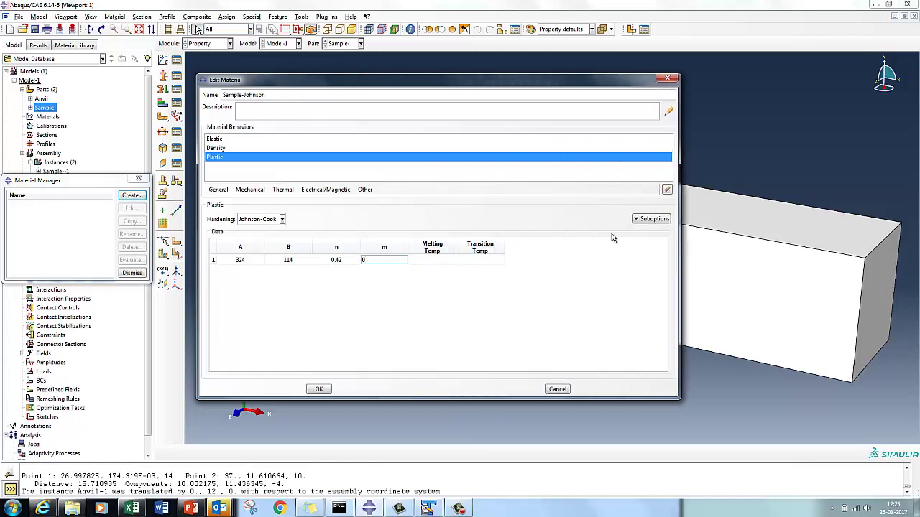
Add a Rate Dependent suboption to the plasticity with Johnson-Cook hardening, C 0.0026 and Epsilon dot zero 1.
left_click(644, 219)
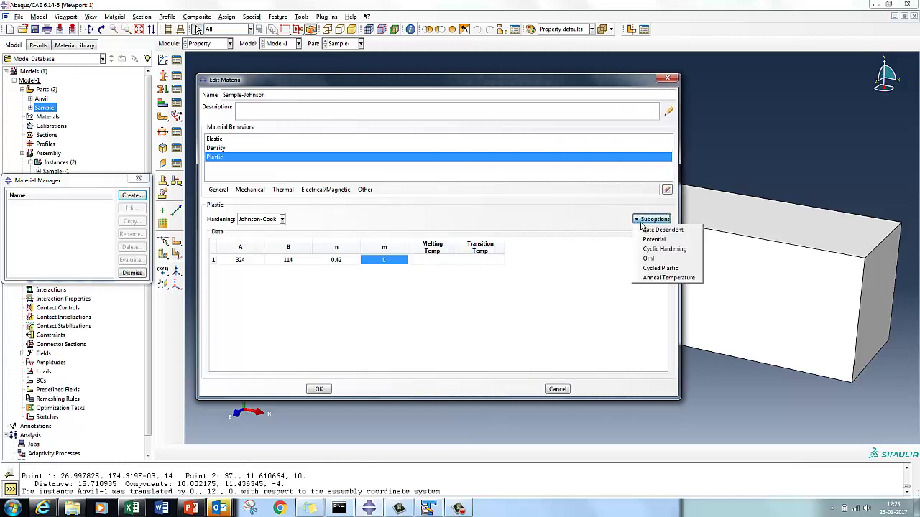
left_click(650, 230)
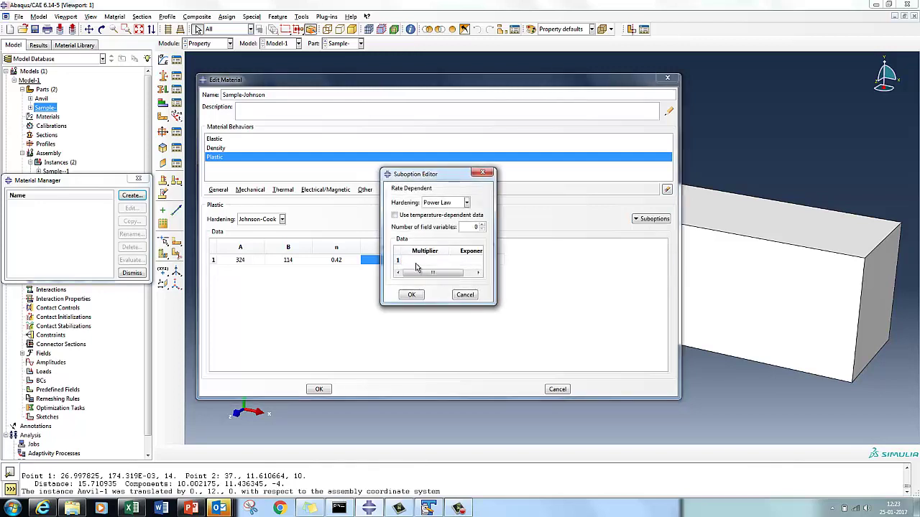
left_click(466, 202)
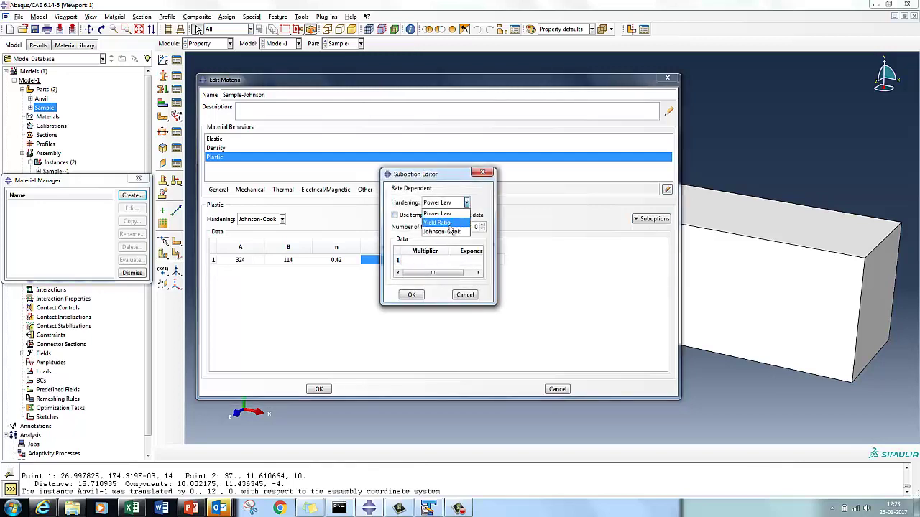
left_click(442, 219)
left_click_drag(494, 246, 600, 245)
left_click(441, 260)
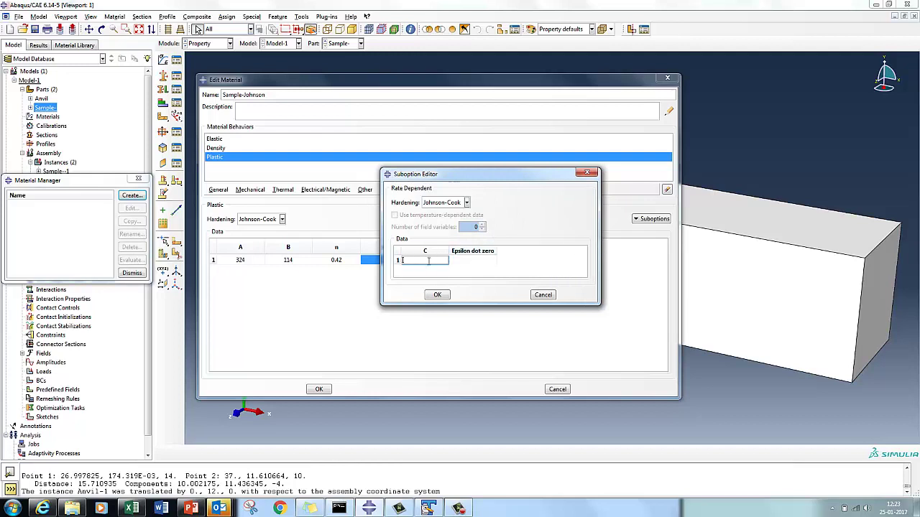
type("0.0026")
left_click(474, 260)
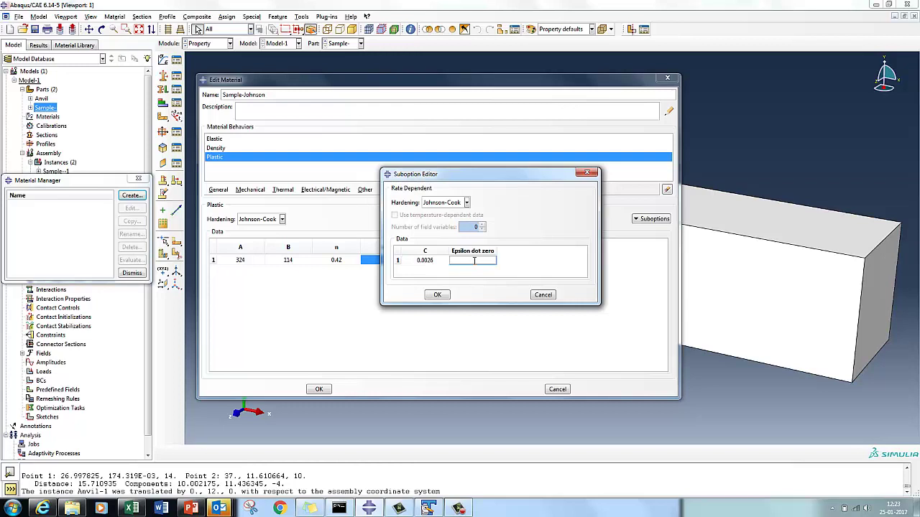
type("1")
left_click(437, 294)
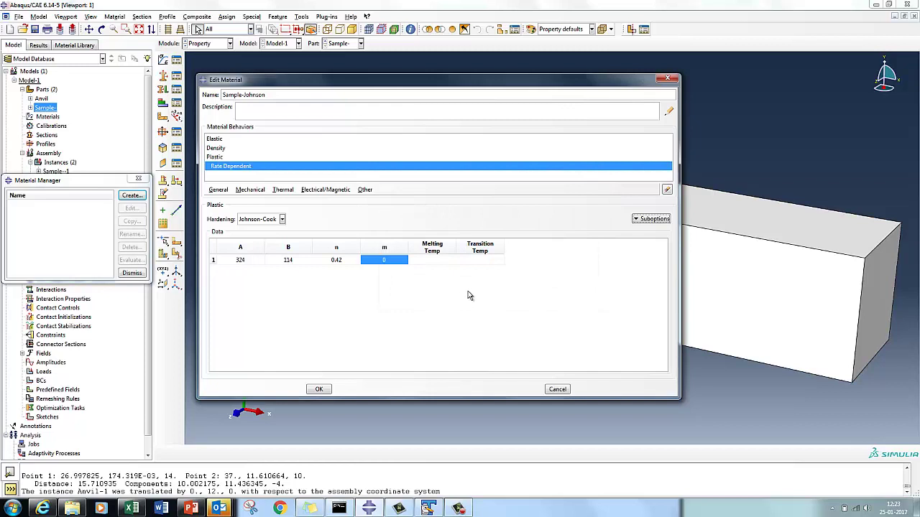
Add Johnson-Cook Damage from the ductile-metal damage models to the Sample-Johnson material.
left_click(258, 192)
mouse_move(270, 209)
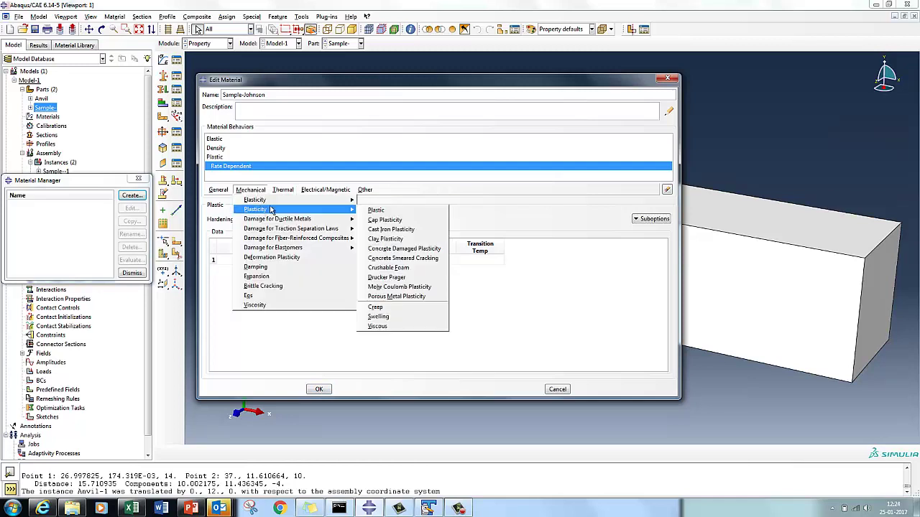
mouse_move(343, 223)
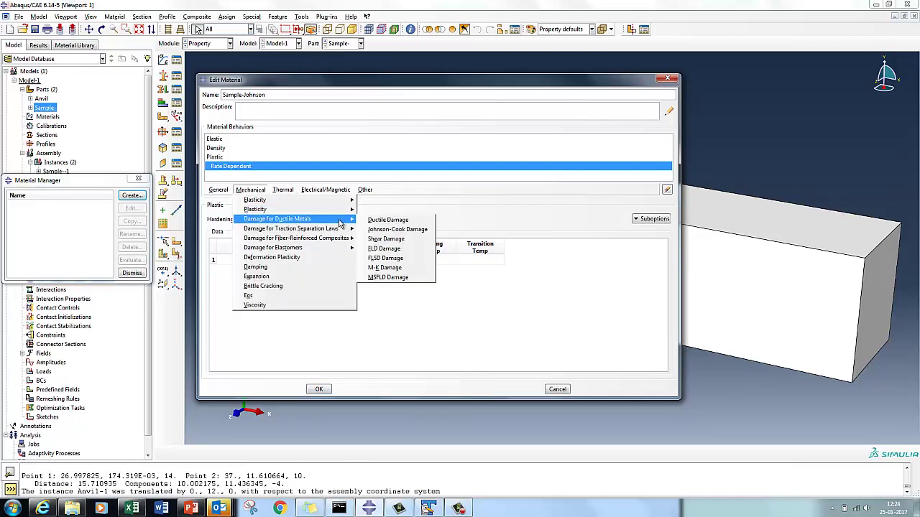
left_click(394, 229)
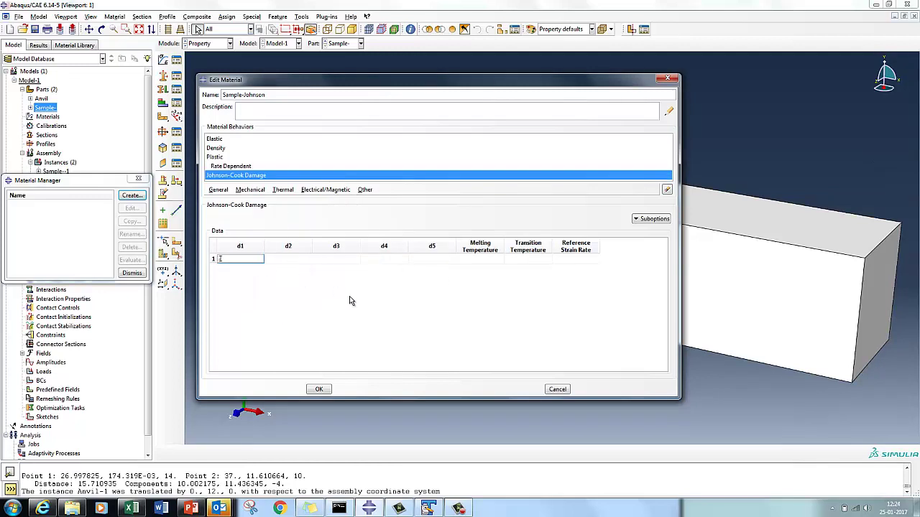
Set the Johnson-Cook damage constants to d1 -0.77, d2 1.45, d3 0.47, d4 0.001 and d5 0.
type("-0.77")
left_click(292, 258)
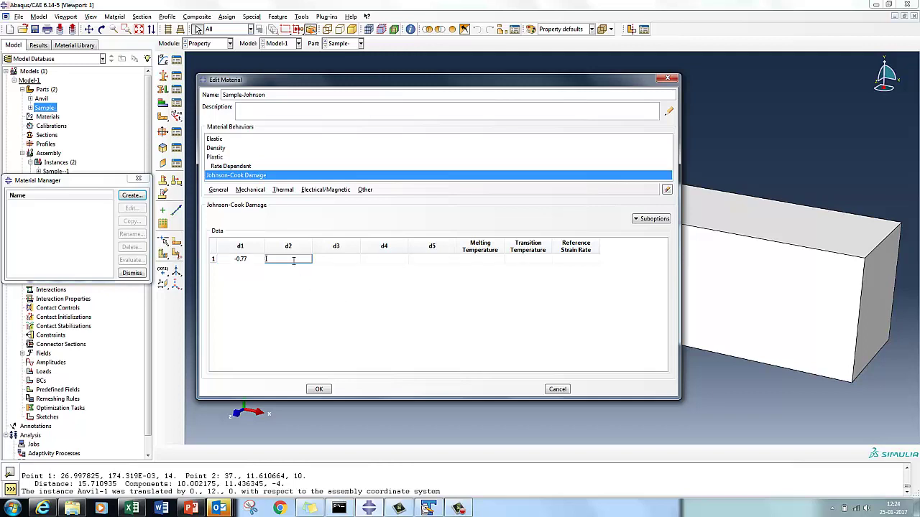
type("1.45")
left_click(334, 259)
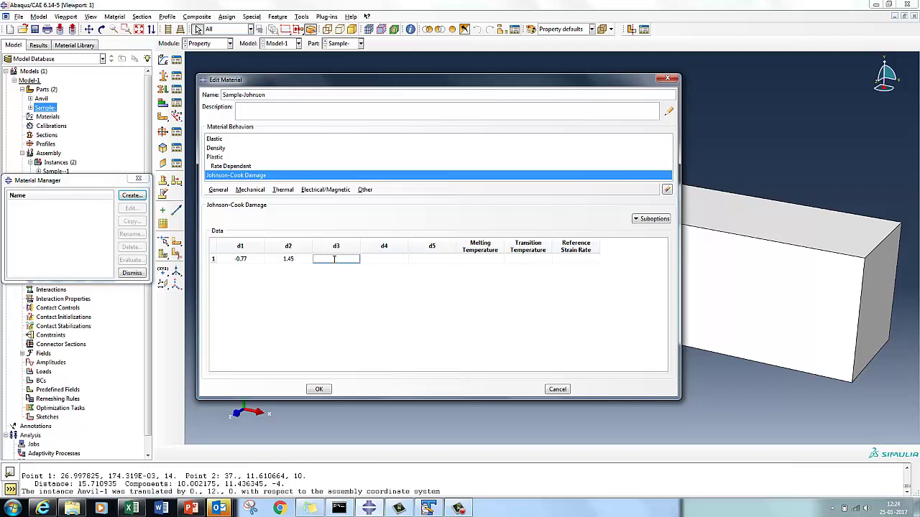
type("0.47")
left_click(400, 259)
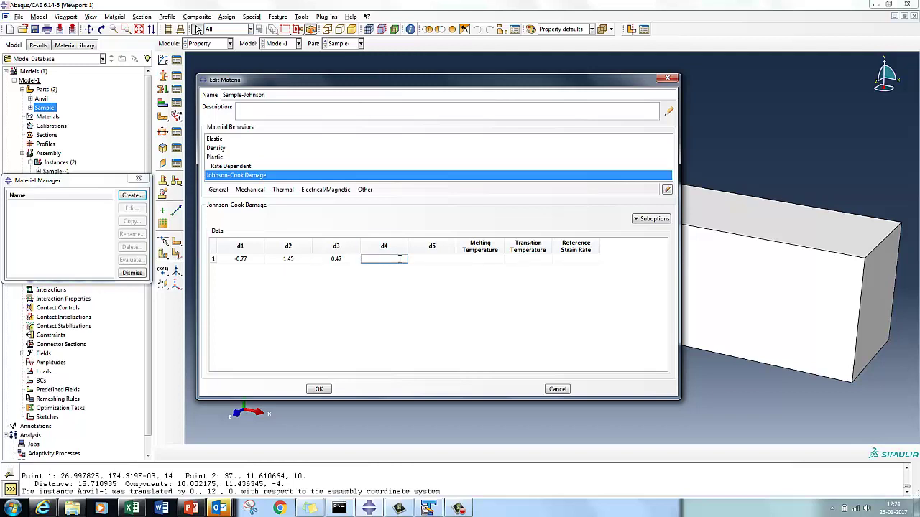
type("0.001")
left_click(442, 259)
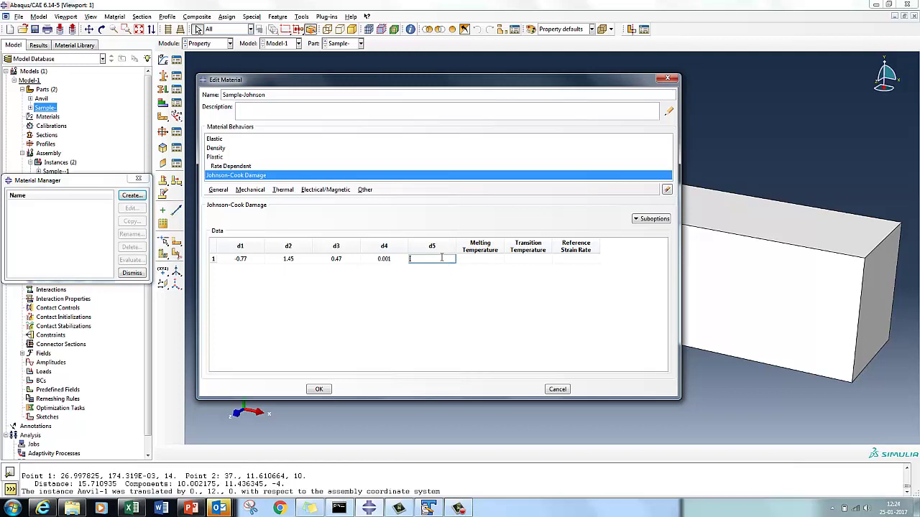
type("0")
key("Return")
Add an energy-type Damage Evolution suboption with linear softening and fracture energy 1, and finish the Sample-Johnson material.
left_click(641, 218)
left_click(656, 230)
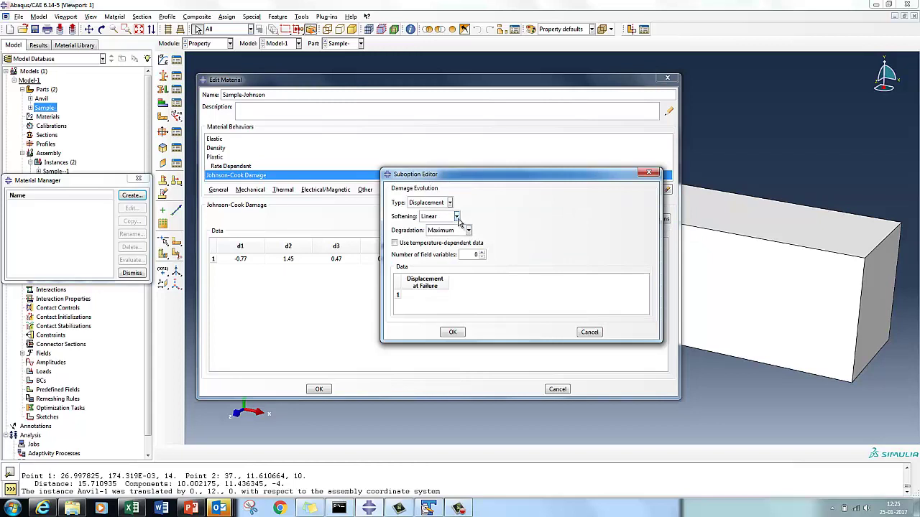
left_click(450, 202)
left_click(416, 224)
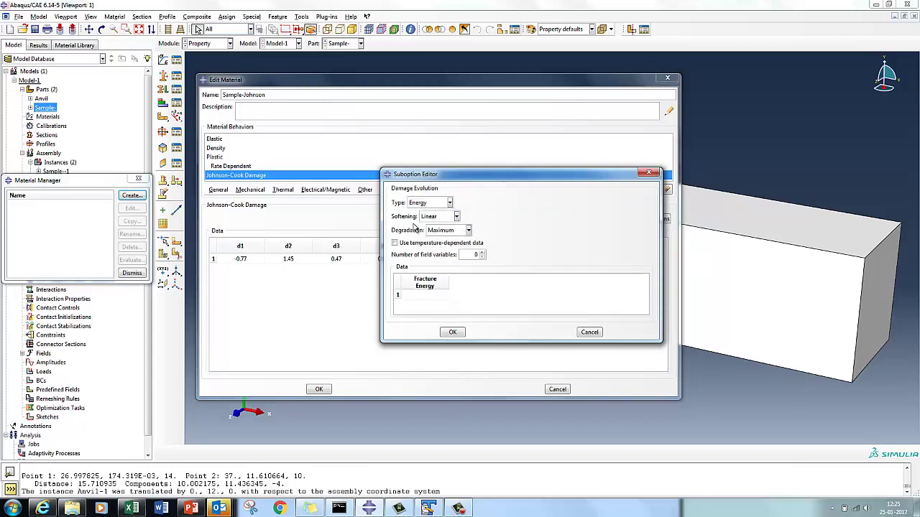
left_click(422, 295)
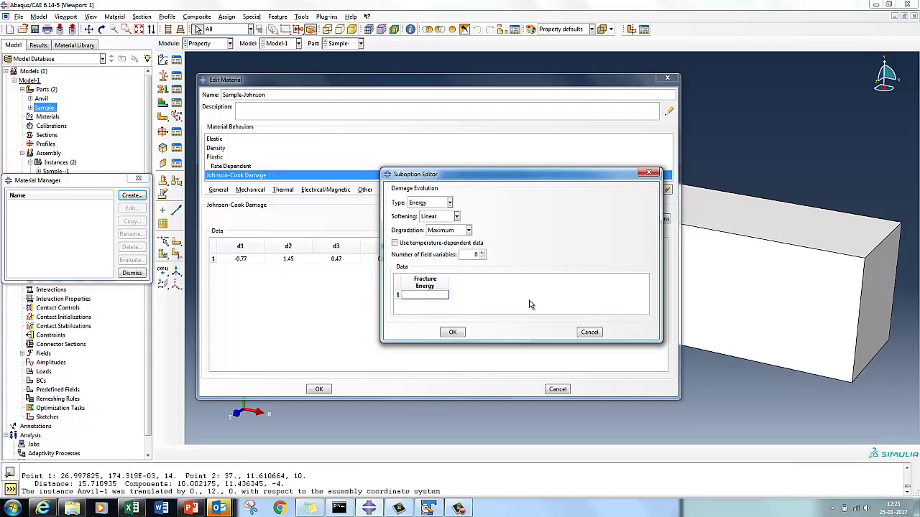
type("1")
key("Return")
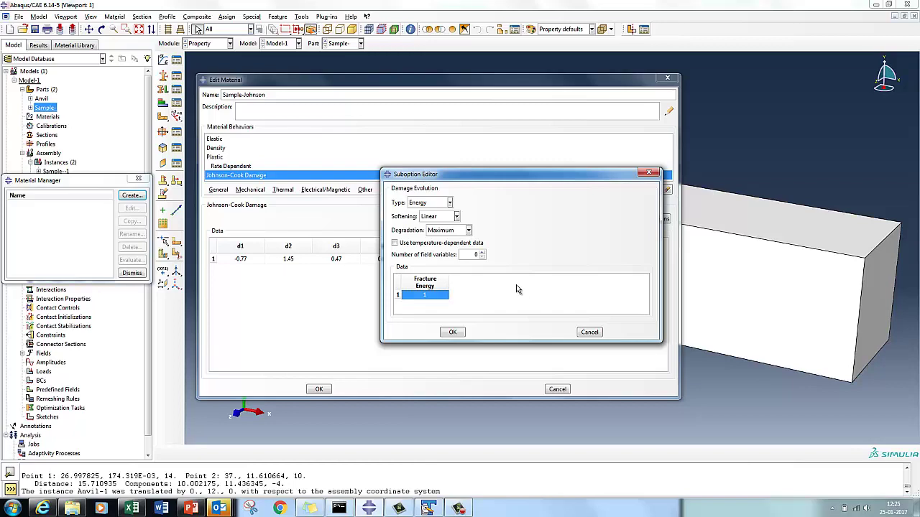
left_click(452, 333)
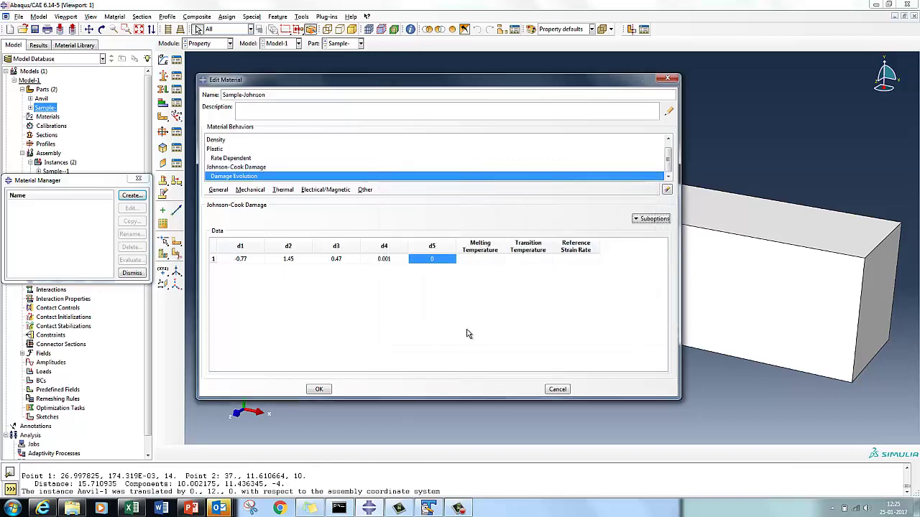
left_click(319, 391)
left_click(131, 273)
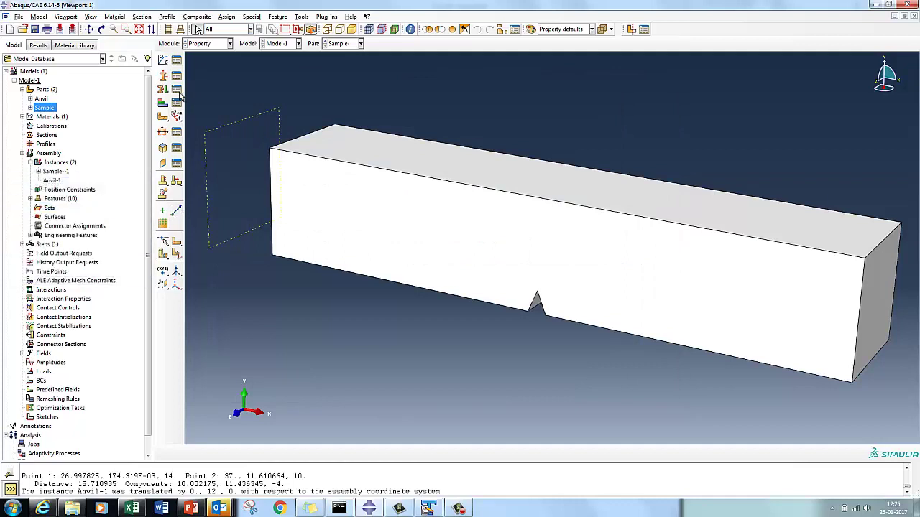
Create a homogeneous solid section named Sample that uses the Sample-Johnson material.
left_click(177, 76)
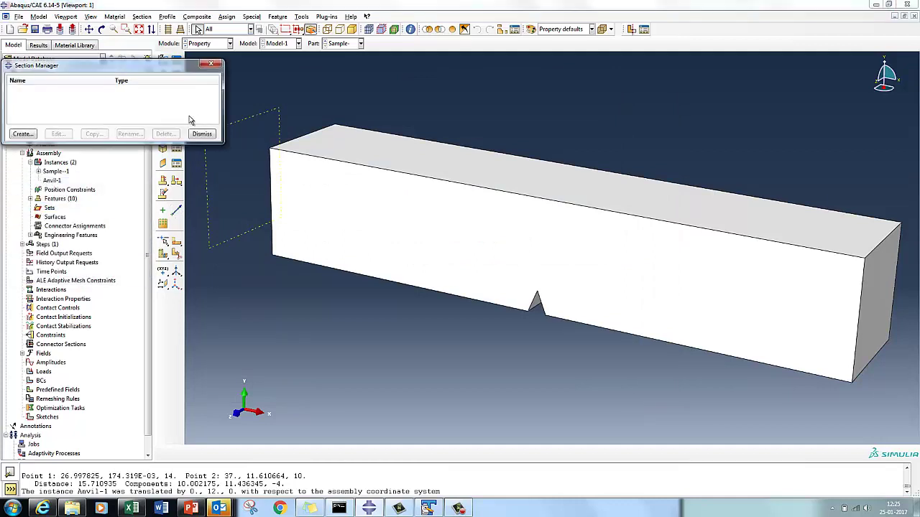
left_click(29, 133)
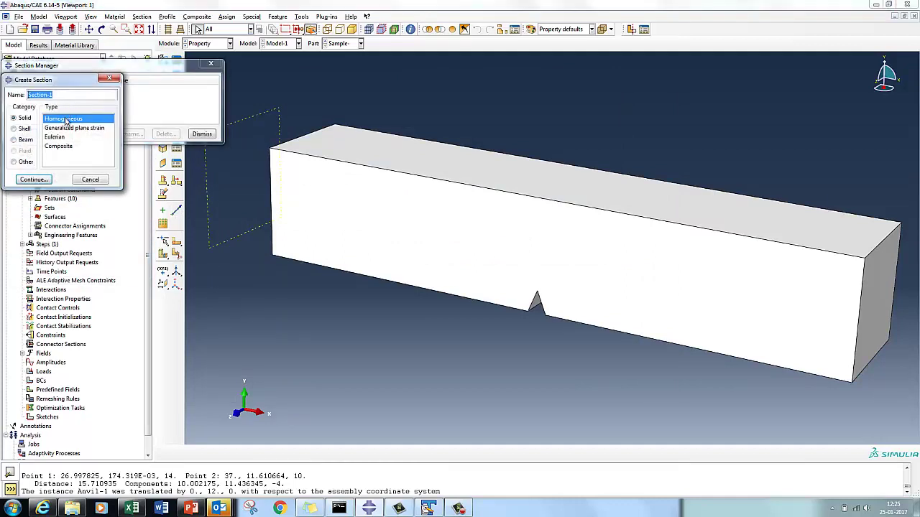
type("Sample")
left_click(34, 179)
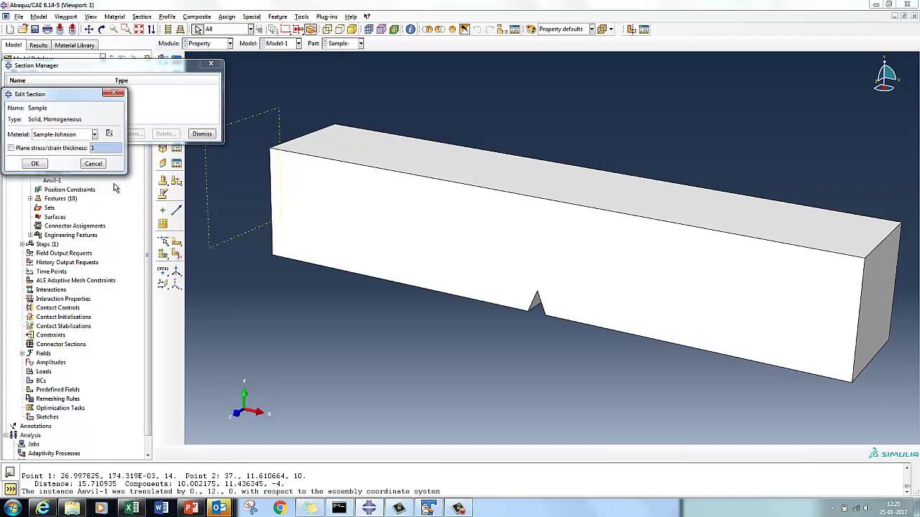
left_click(39, 167)
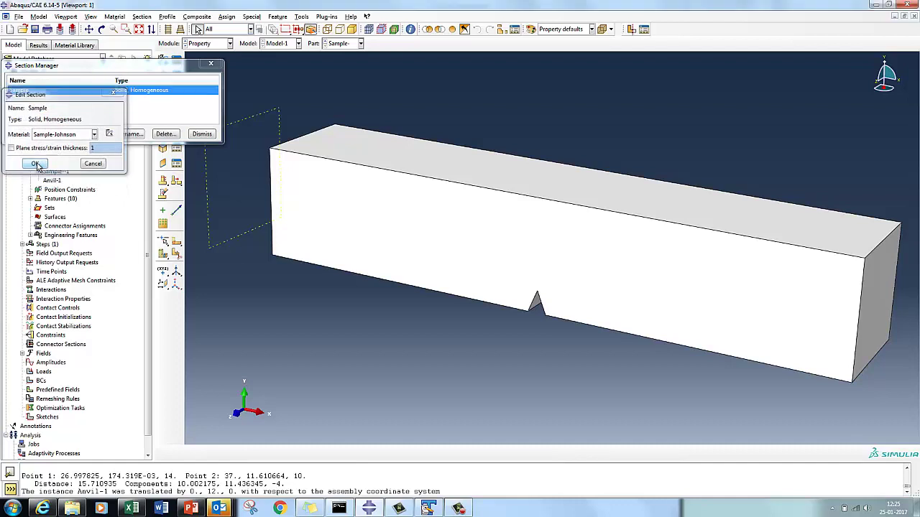
left_click(202, 134)
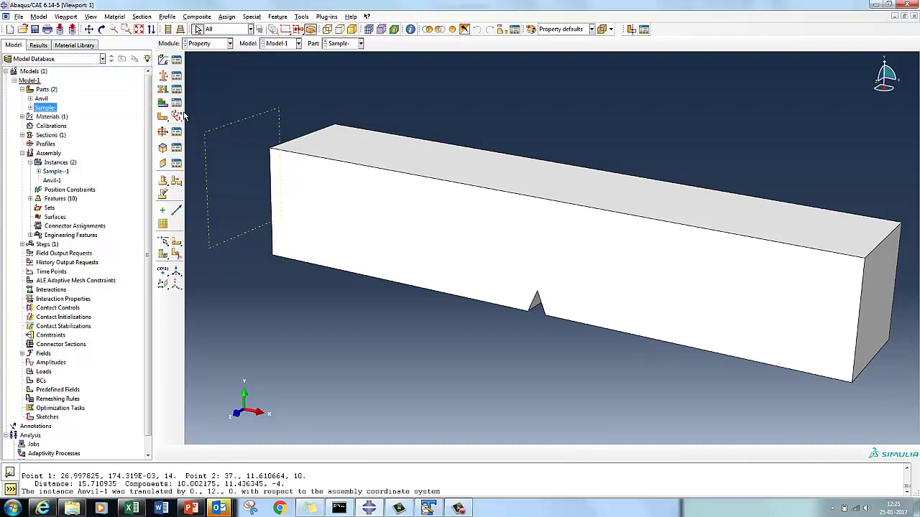
Assign the Sample section to the whole notched specimen, creating a set for the region.
left_click(175, 92)
left_click(33, 177)
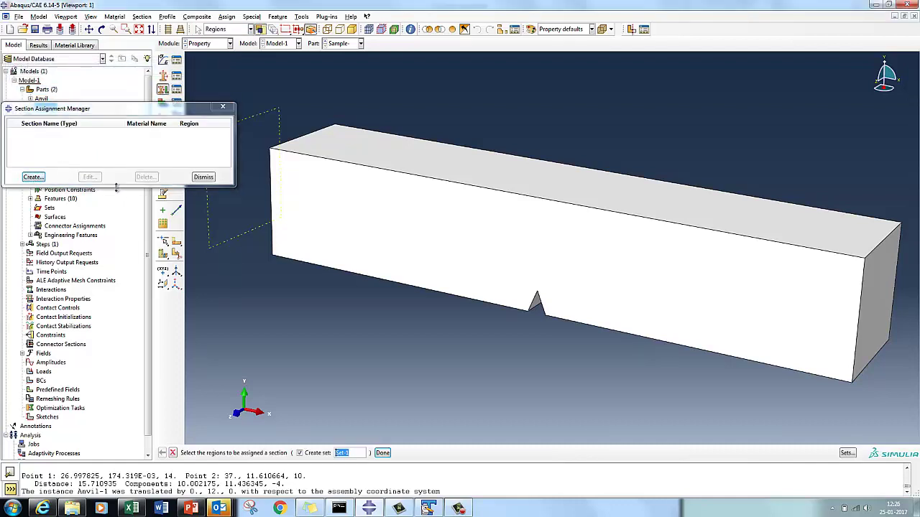
left_click(438, 198)
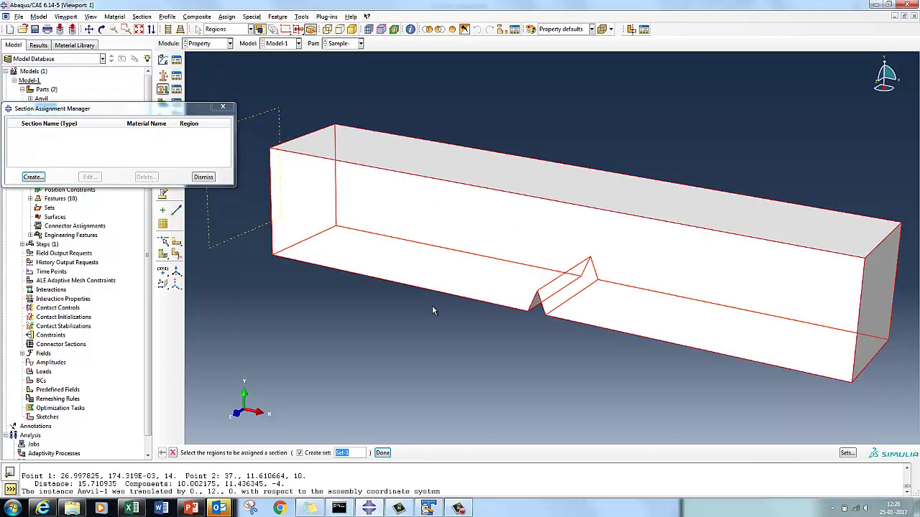
left_click(383, 453)
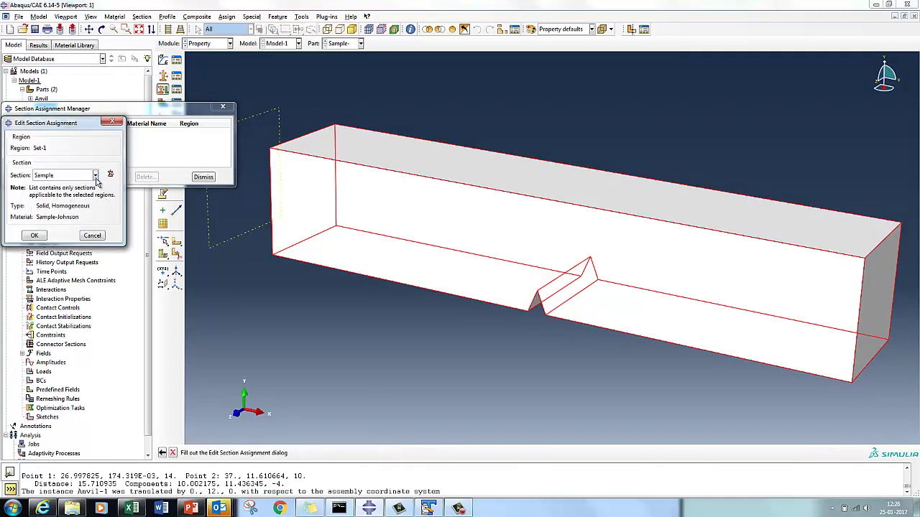
left_click(95, 176)
left_click(86, 186)
left_click(34, 235)
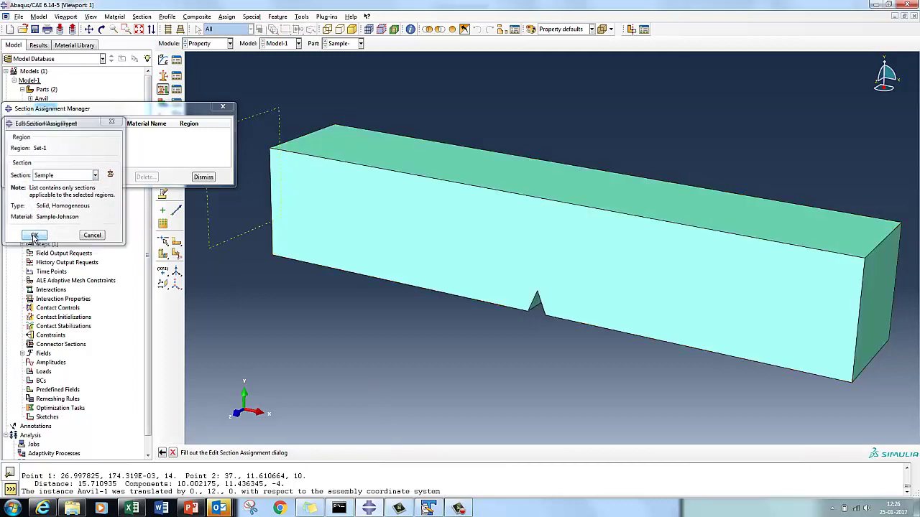
left_click(207, 177)
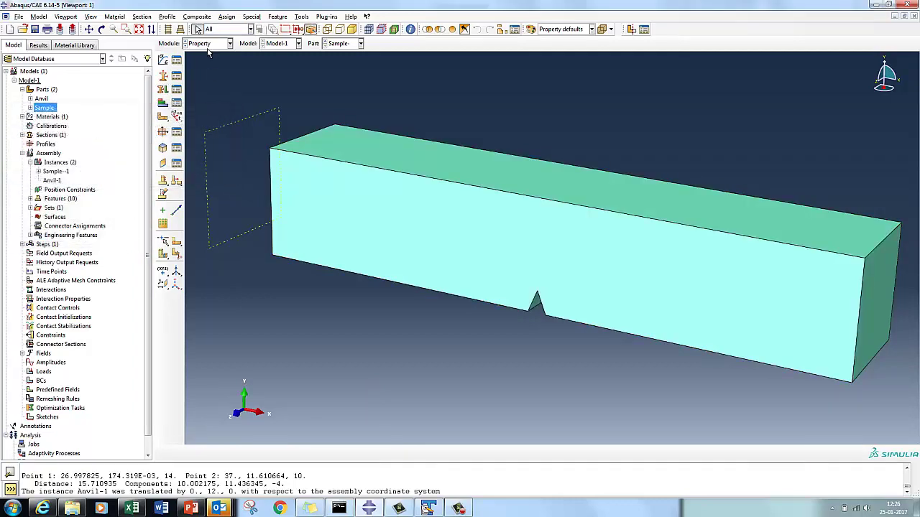
Bring up the Anvil part and return to the Property module with it as the current part.
left_click(207, 45)
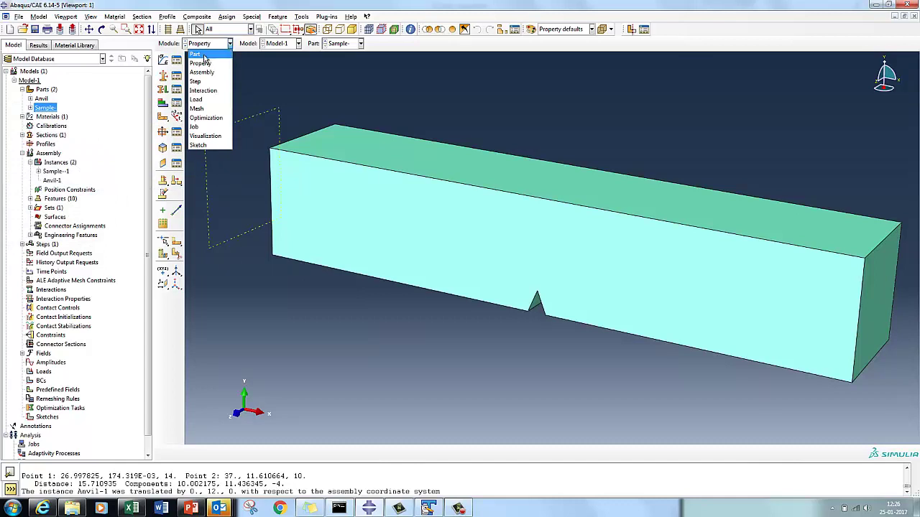
left_click(204, 58)
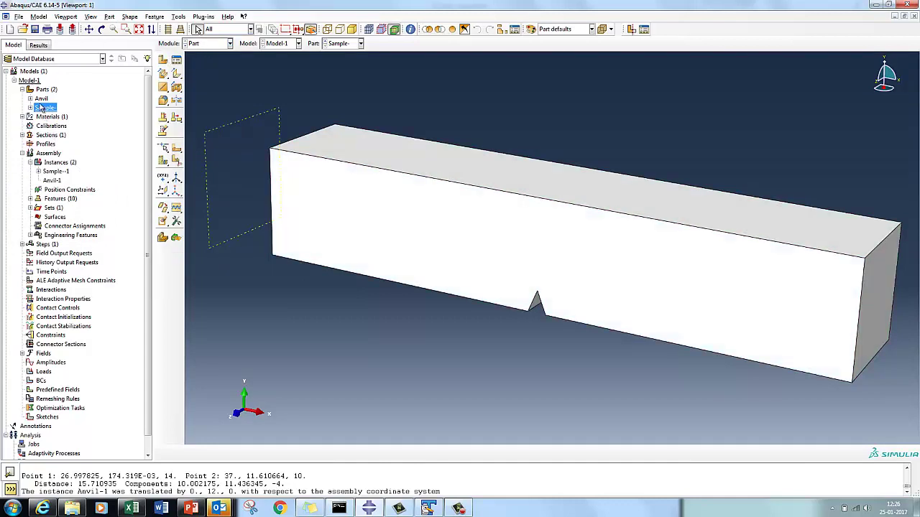
left_click(41, 99)
left_click(208, 44)
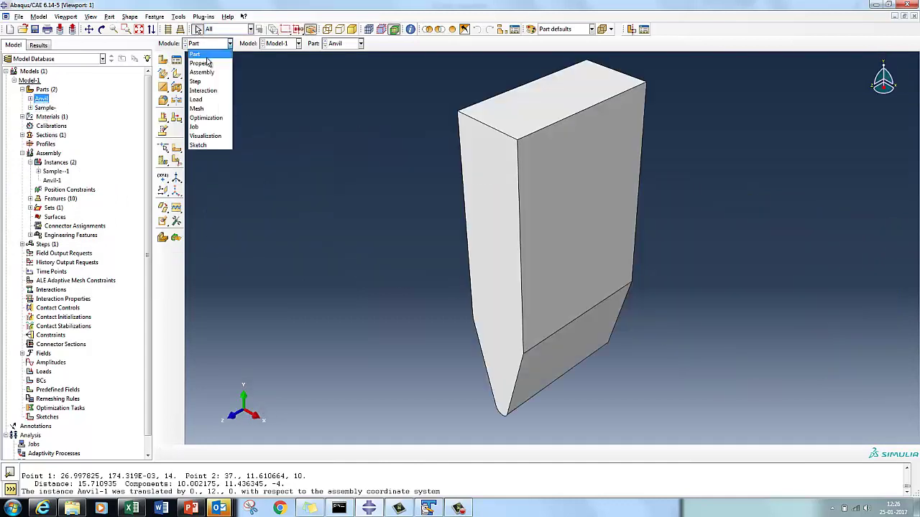
left_click(204, 64)
Create a new material named Anvil and add isotropic elastic behavior to it.
left_click(176, 59)
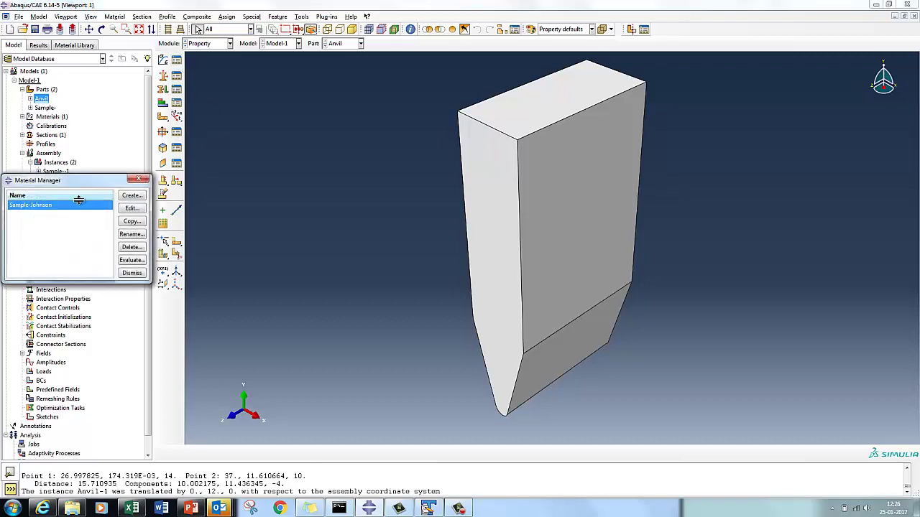
left_click(132, 195)
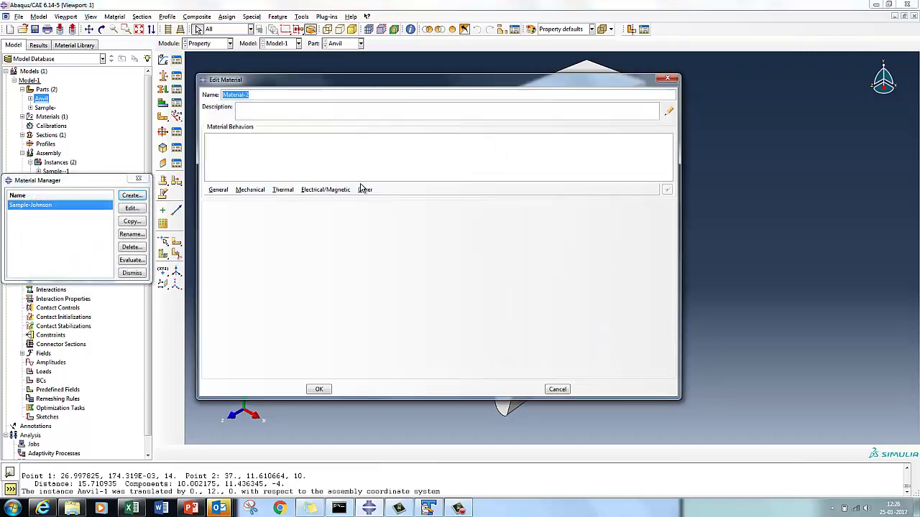
type("Anvil")
left_click(250, 189)
mouse_move(266, 199)
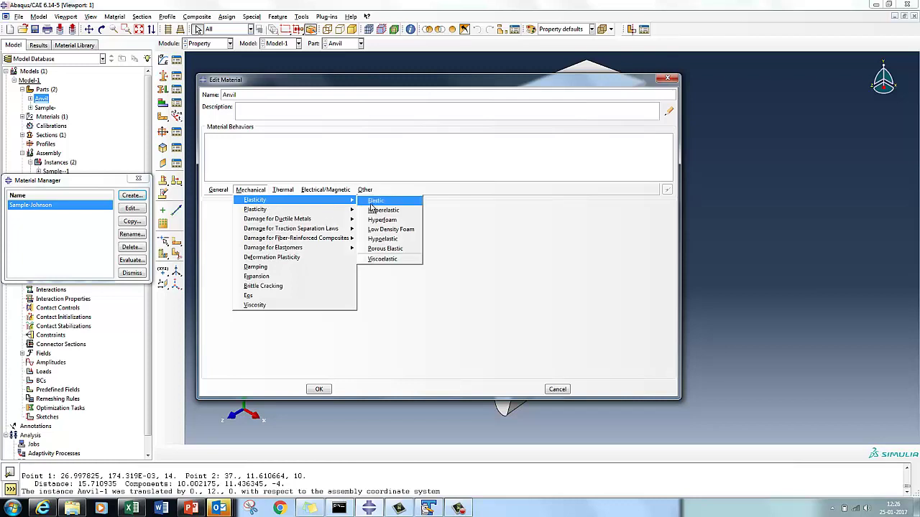
left_click(376, 207)
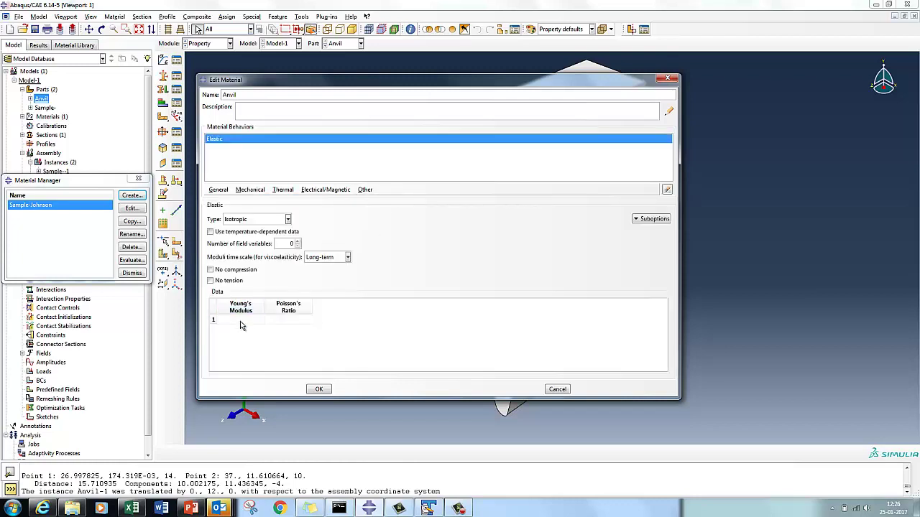
Set the Anvil material's Young's modulus to 210000 and its Poisson's ratio to 0.28.
left_click(242, 319)
type("210000")
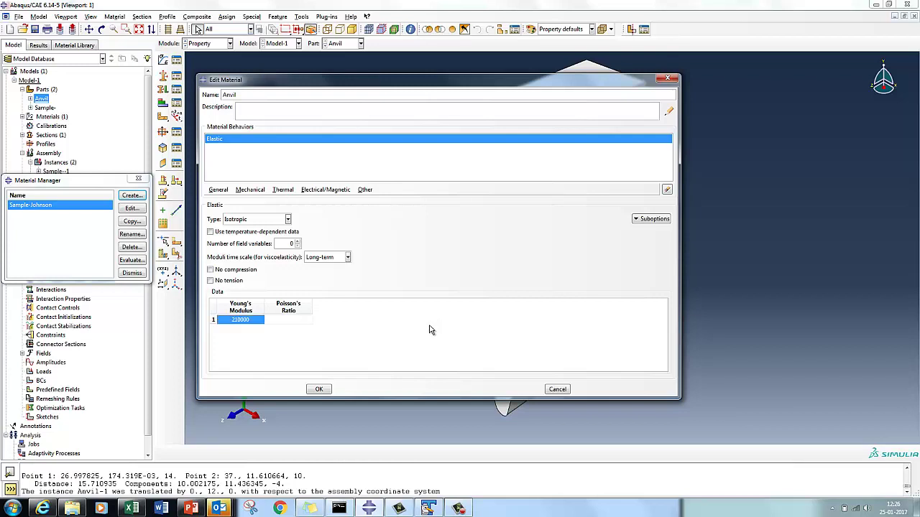
key("Return")
left_click(289, 321)
type("0.27")
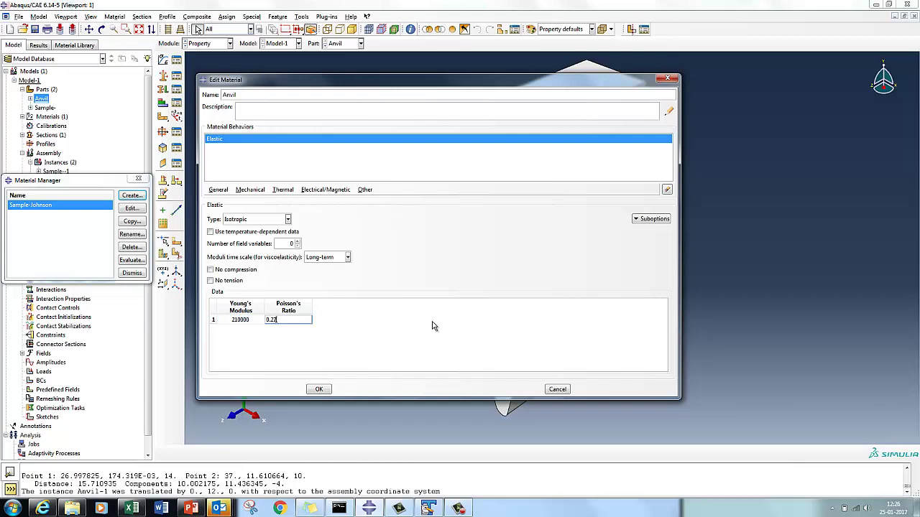
key("BackSpace")
type("8")
key("Return")
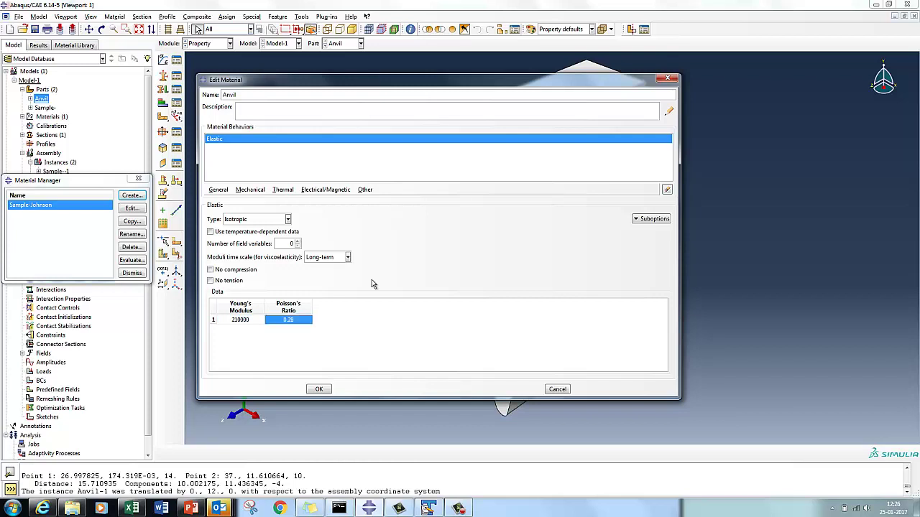
Add a uniform mass density of 1.E-6 to the Anvil material and finish defining it.
left_click(219, 190)
left_click(223, 199)
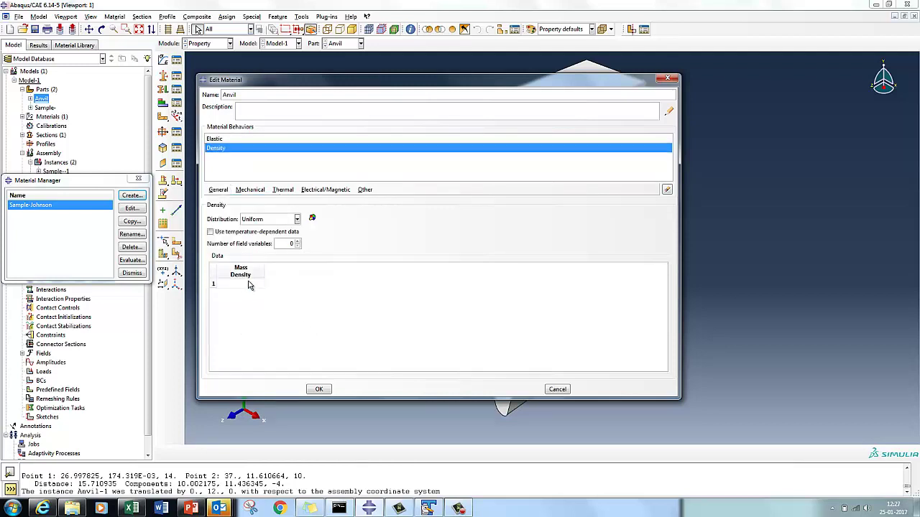
double_click(244, 284)
type("1.E-6")
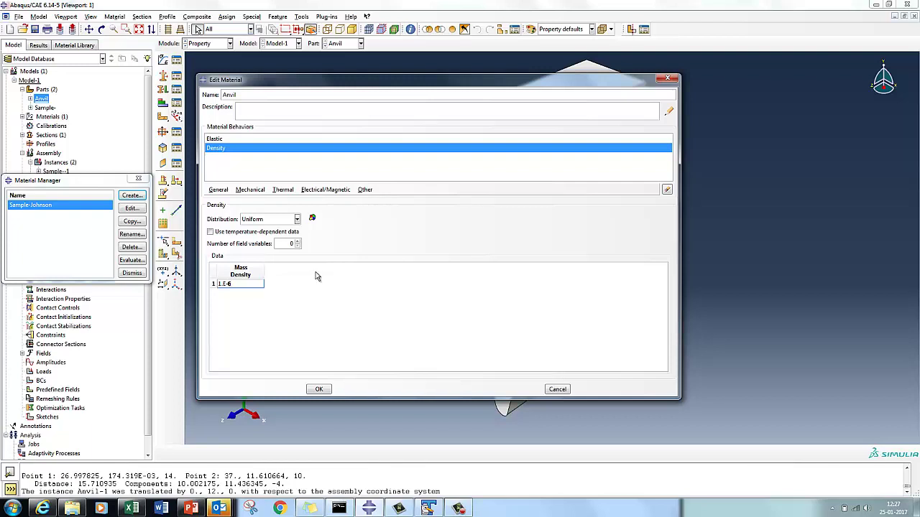
key("Return")
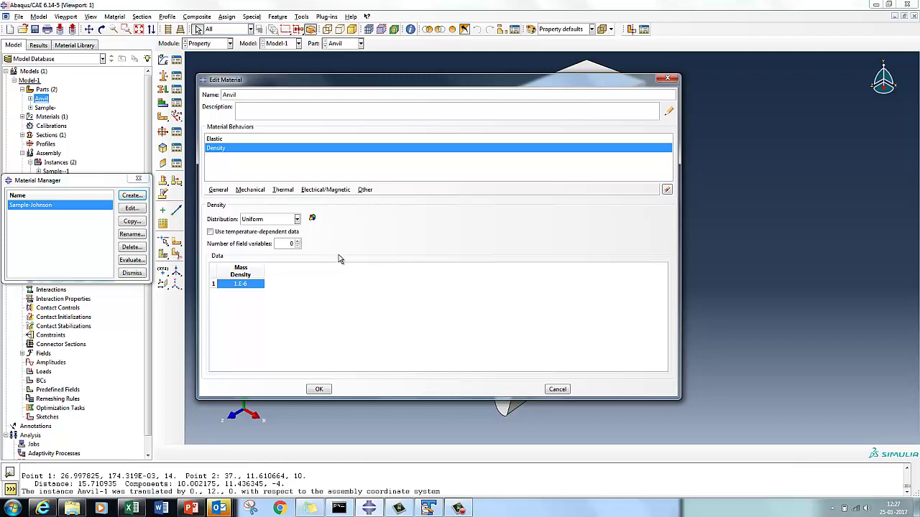
left_click(318, 389)
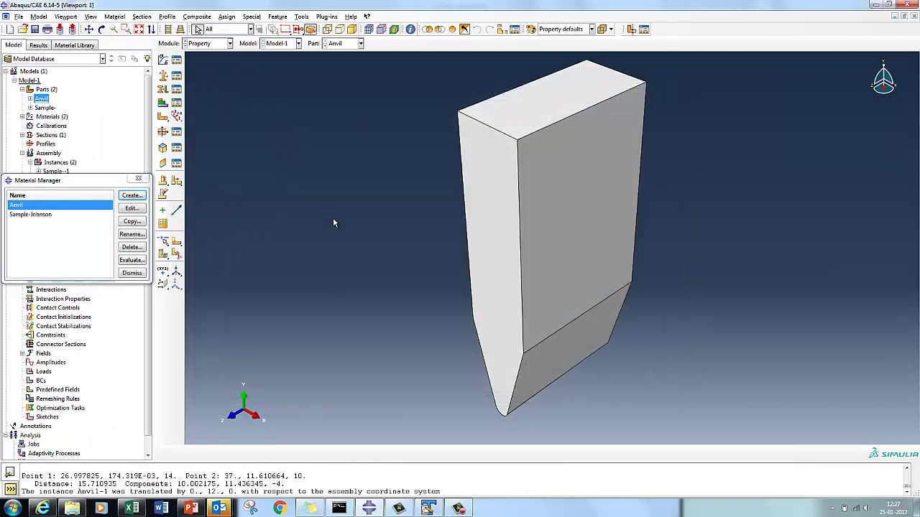
left_click(143, 180)
Create a solid, homogeneous section named Anvil that uses the Anvil material.
left_click(176, 74)
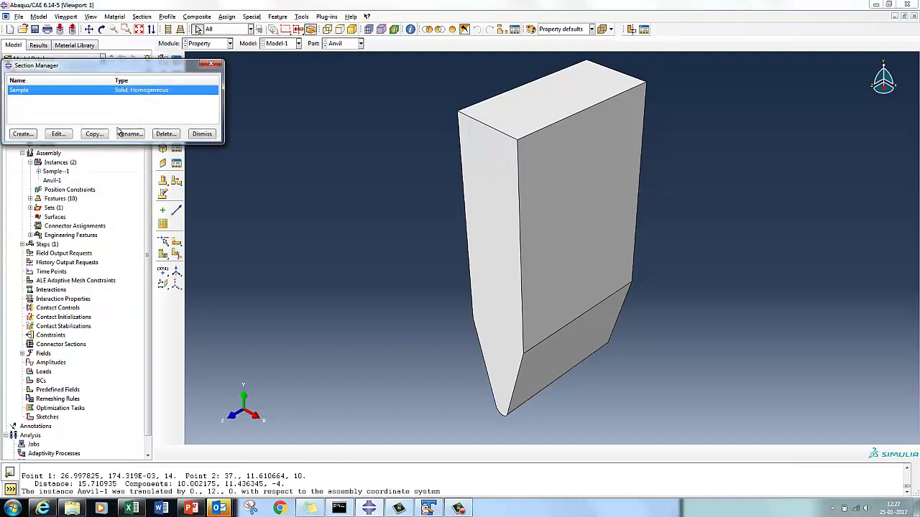
left_click(23, 134)
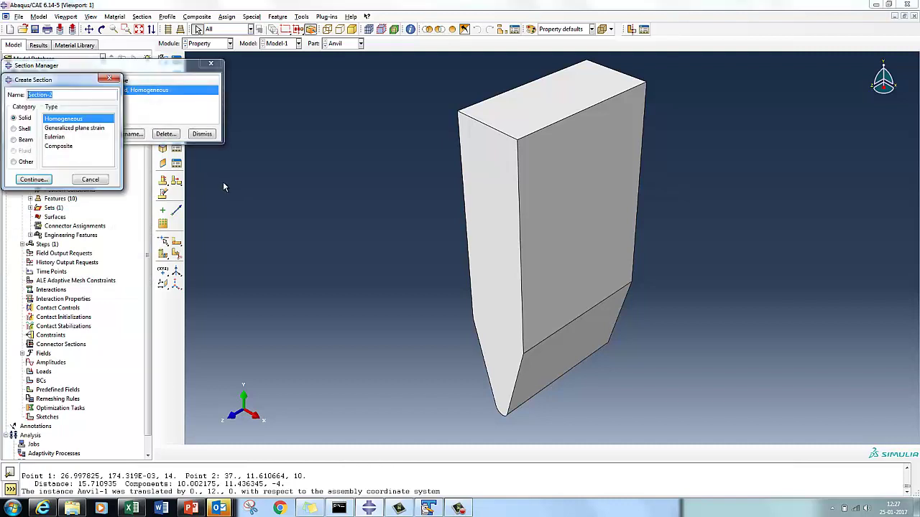
type("Anvil")
left_click(33, 180)
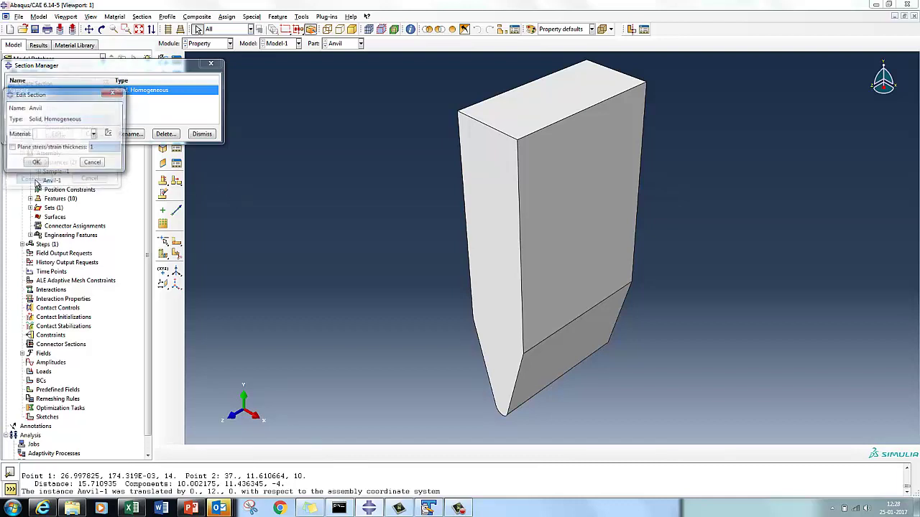
left_click(94, 135)
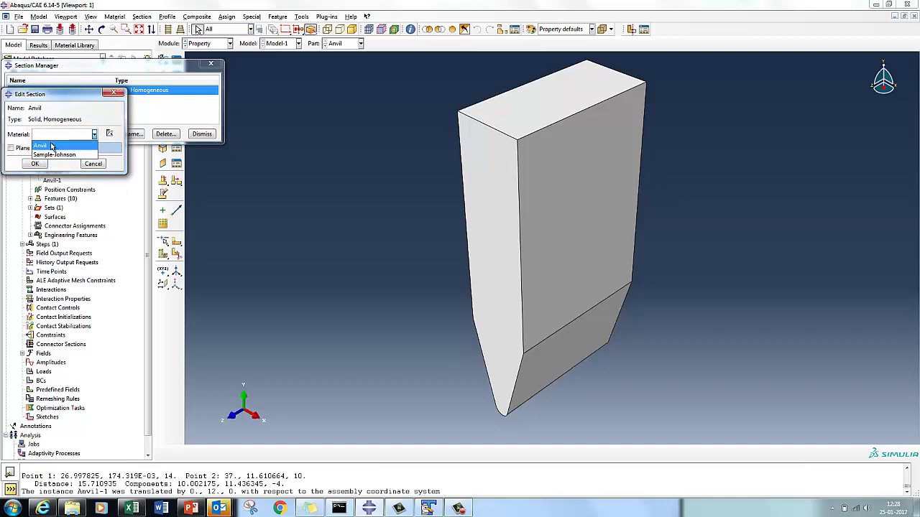
left_click(52, 146)
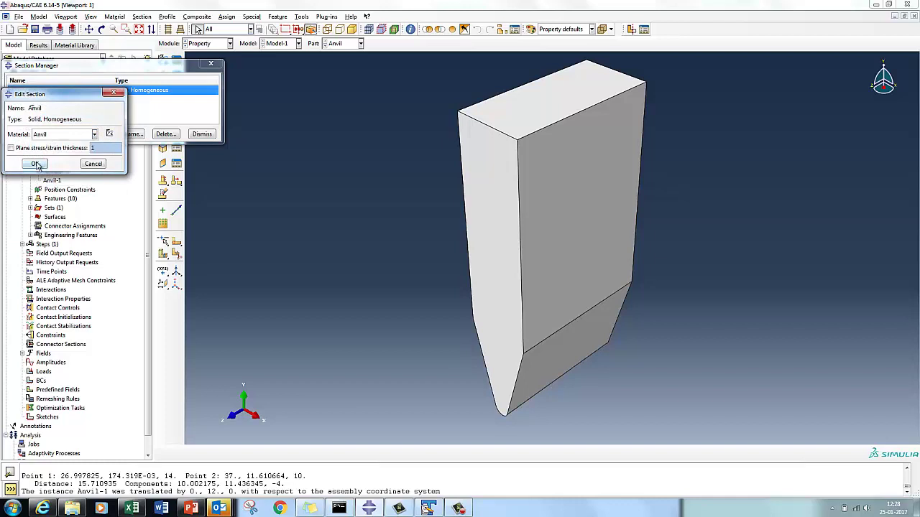
left_click(36, 165)
left_click(201, 134)
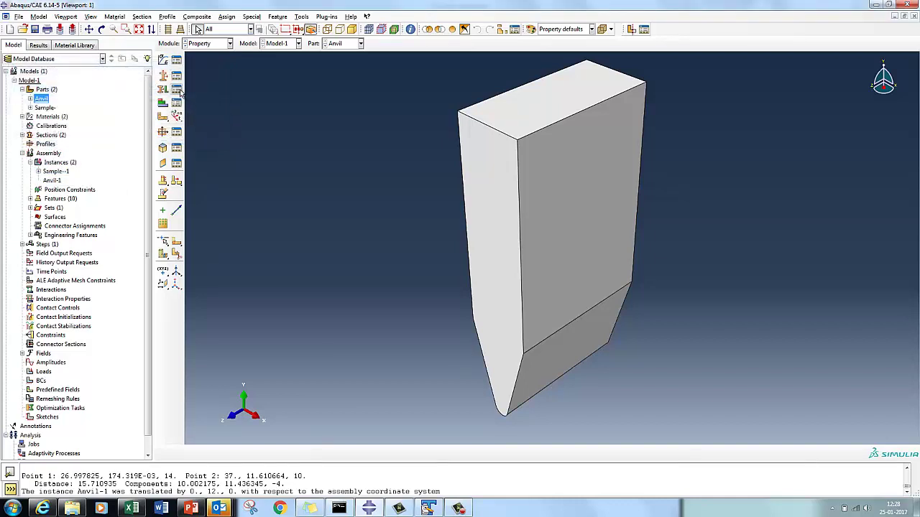
Assign the Anvil section to the whole Anvil part, creating the set Set-1 for the region.
left_click(176, 90)
left_click(33, 176)
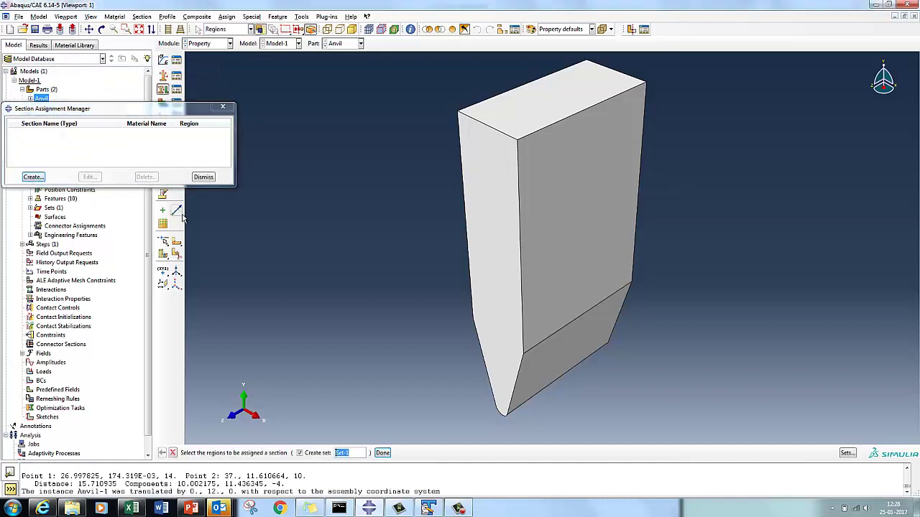
left_click(493, 176)
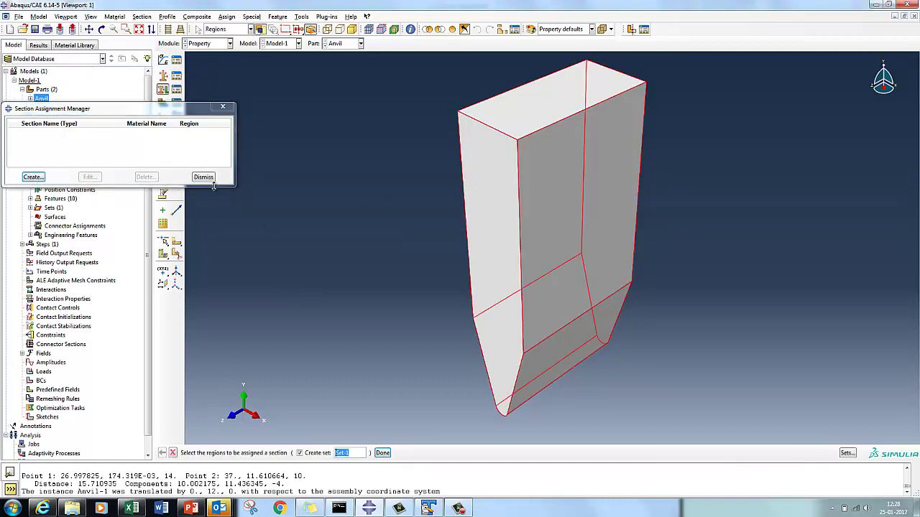
left_click(382, 453)
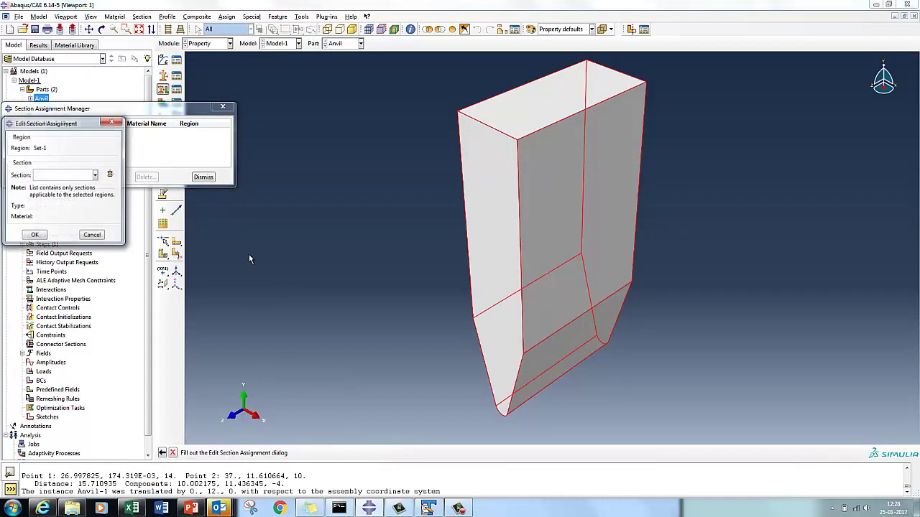
left_click(95, 176)
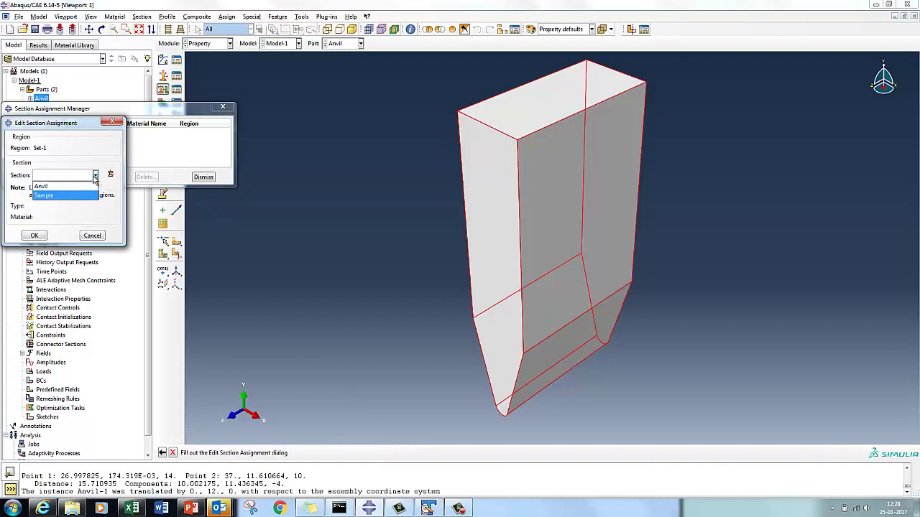
left_click(51, 186)
left_click(34, 238)
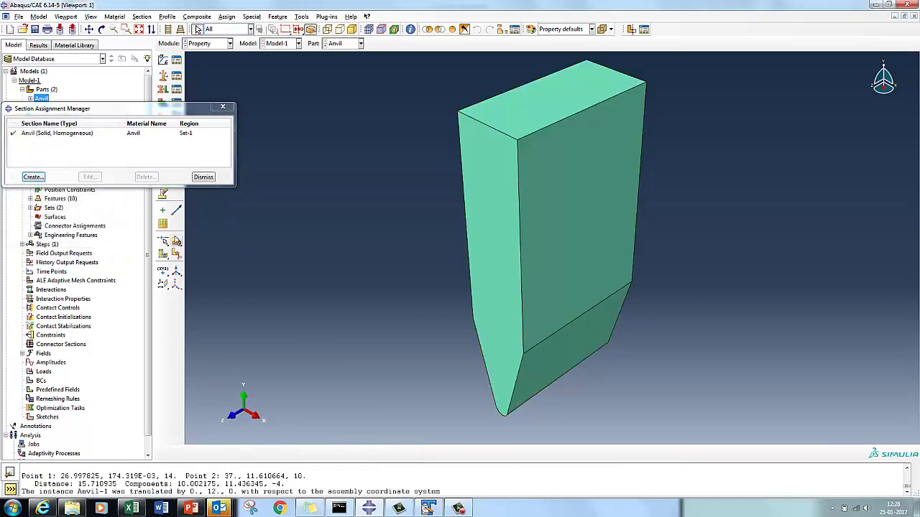
left_click(203, 178)
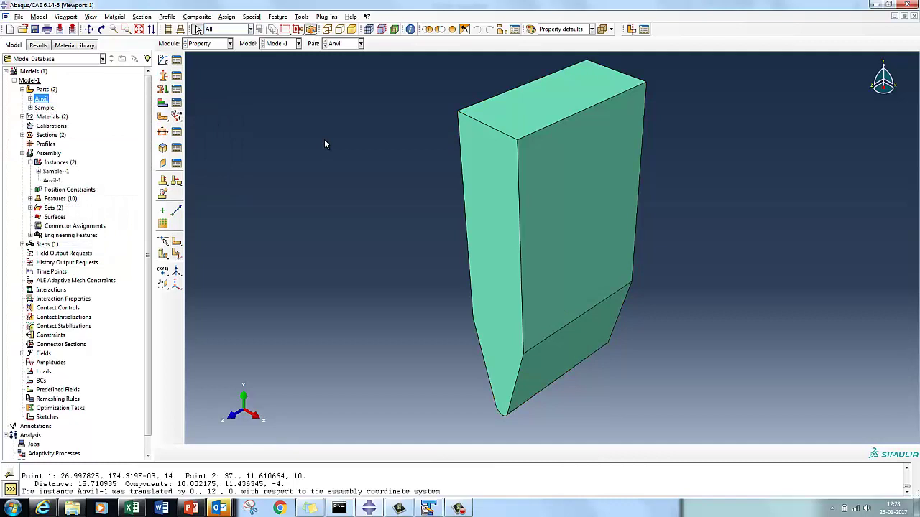
Switch to the Assembly module to show the assembled specimen and anvil, and go on to the Step module.
left_click(207, 45)
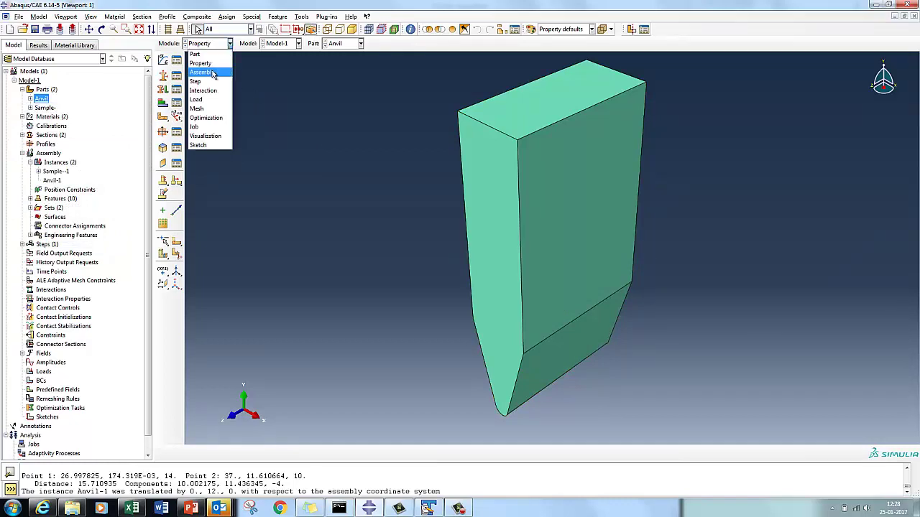
left_click(209, 72)
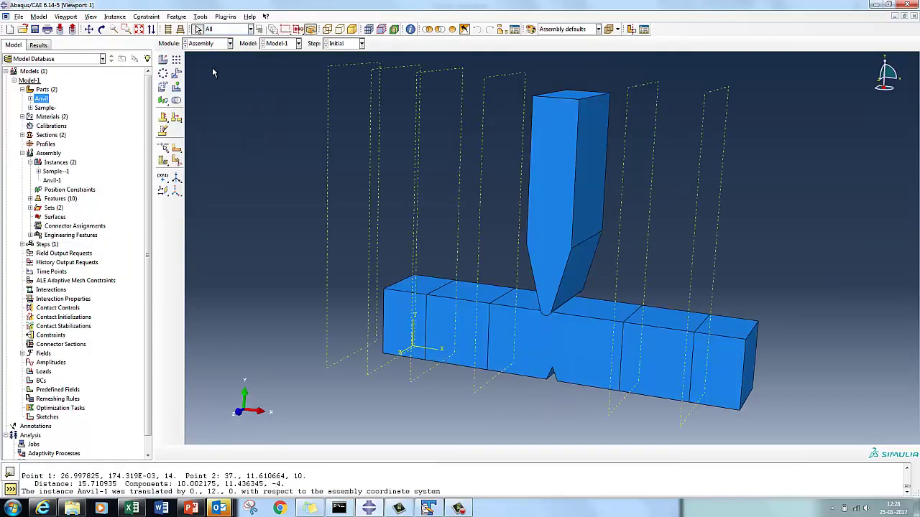
left_click(207, 44)
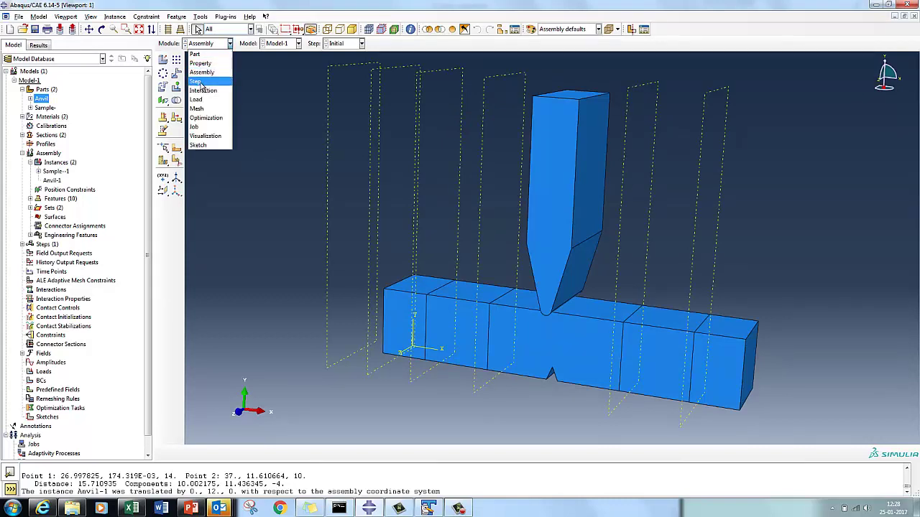
Switch to the Step module and start a new Dynamic, Explicit step after the Initial step.
left_click(197, 82)
left_click(176, 60)
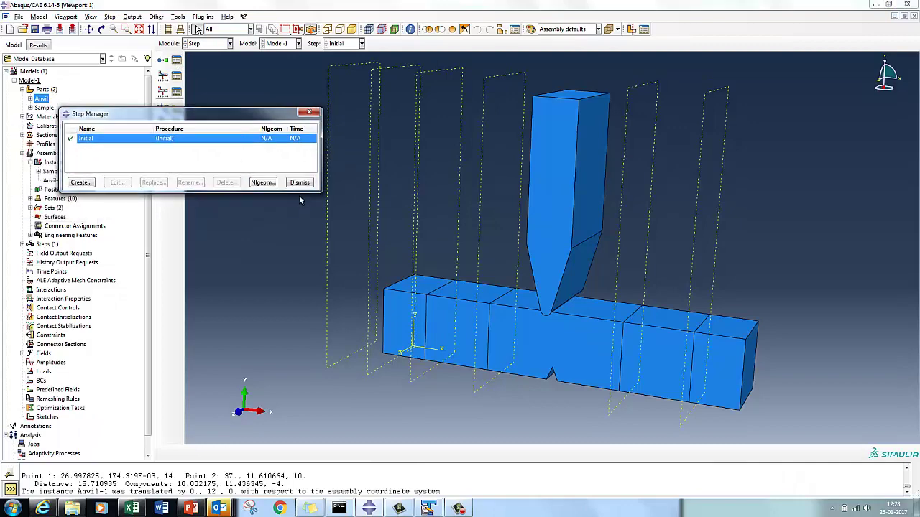
left_click(82, 183)
left_click_drag(66, 151, 314, 118)
scroll(354, 262, "up", 1)
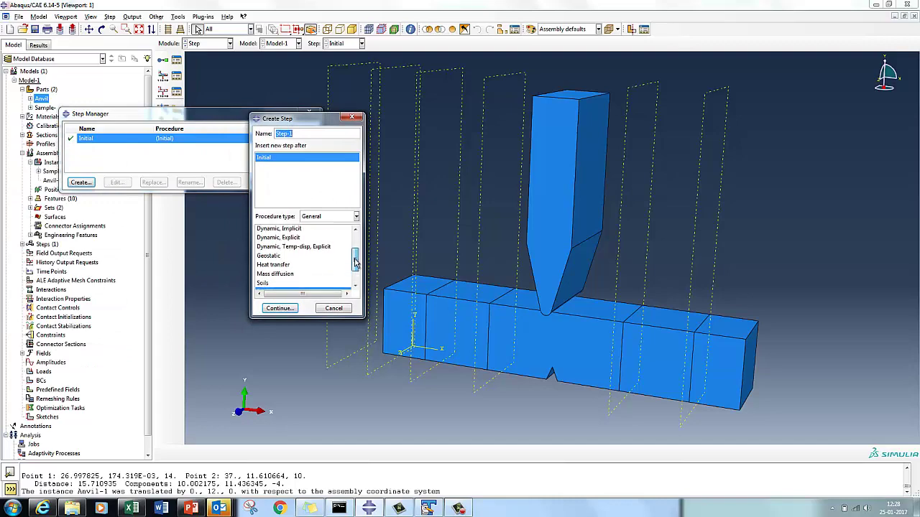
left_click(304, 238)
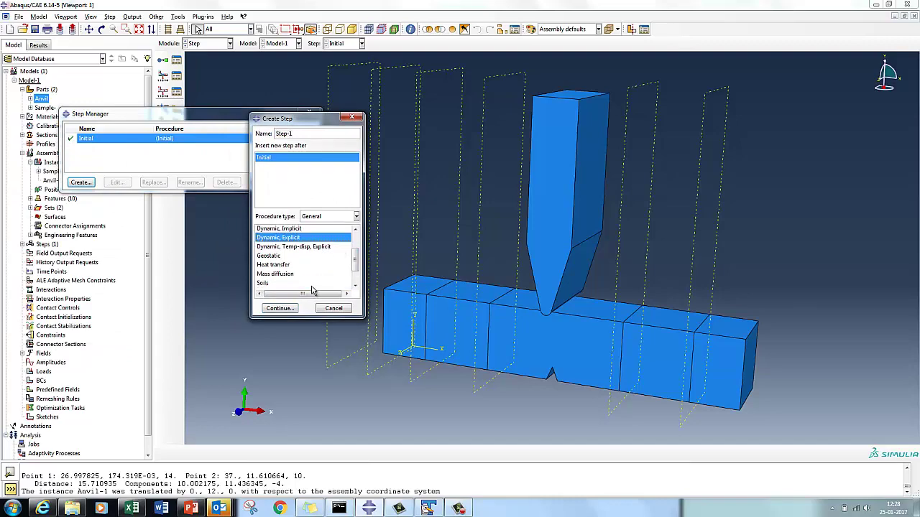
left_click(281, 310)
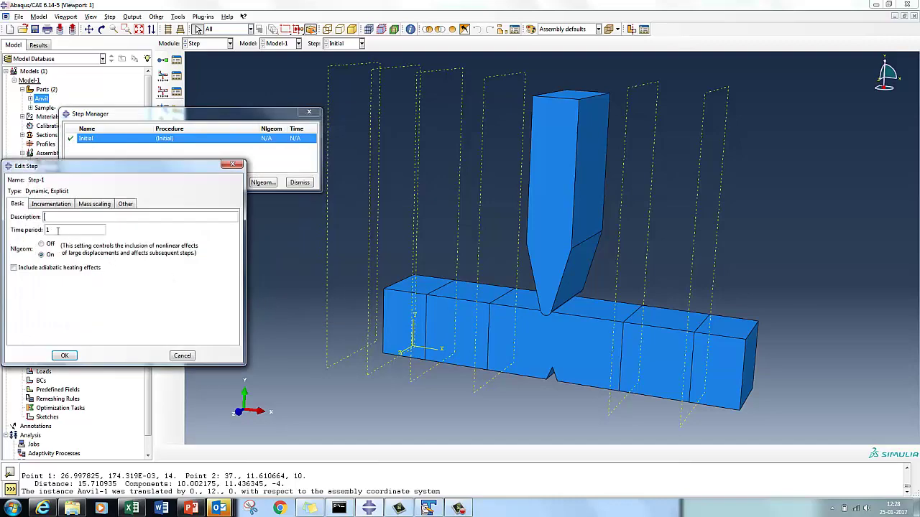
Complete the explicit step with a time period of 0.002 and switch to the Interaction module.
left_click_drag(57, 230, 42, 234)
type("20.002")
left_click(64, 356)
left_click(64, 357)
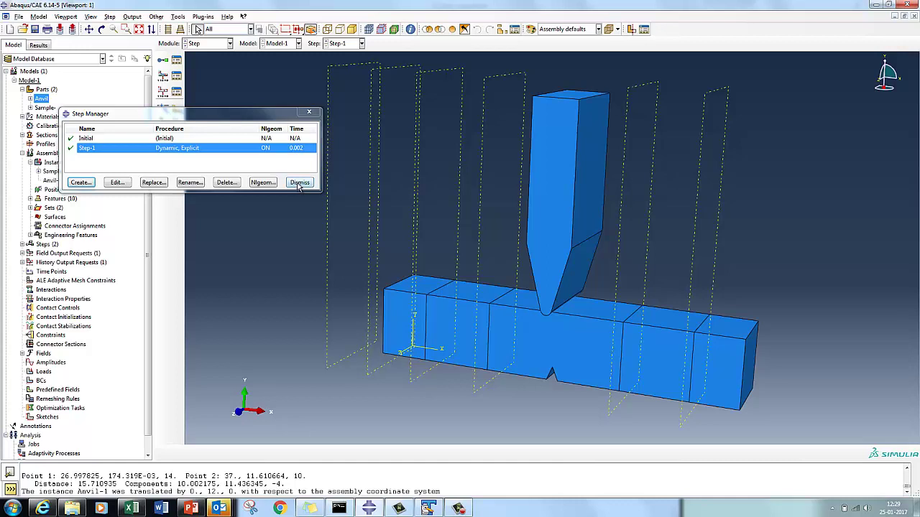
left_click(299, 183)
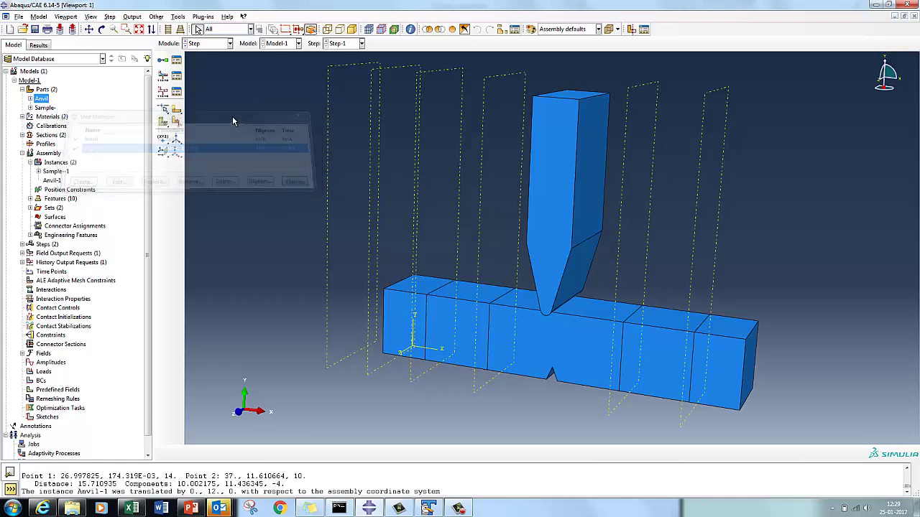
left_click(204, 46)
left_click(206, 90)
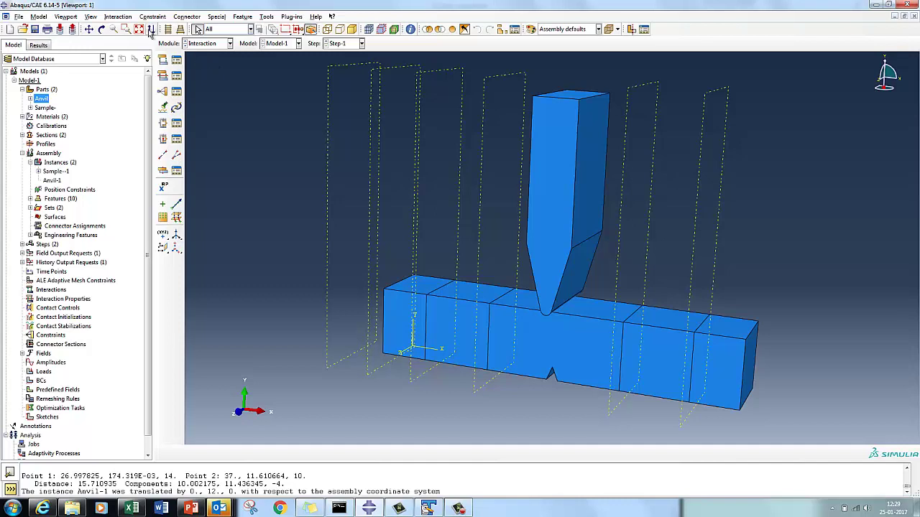
Show and dock the Views toolbar, then display the assembly in the front XY view with perspective turned off.
left_click(90, 17)
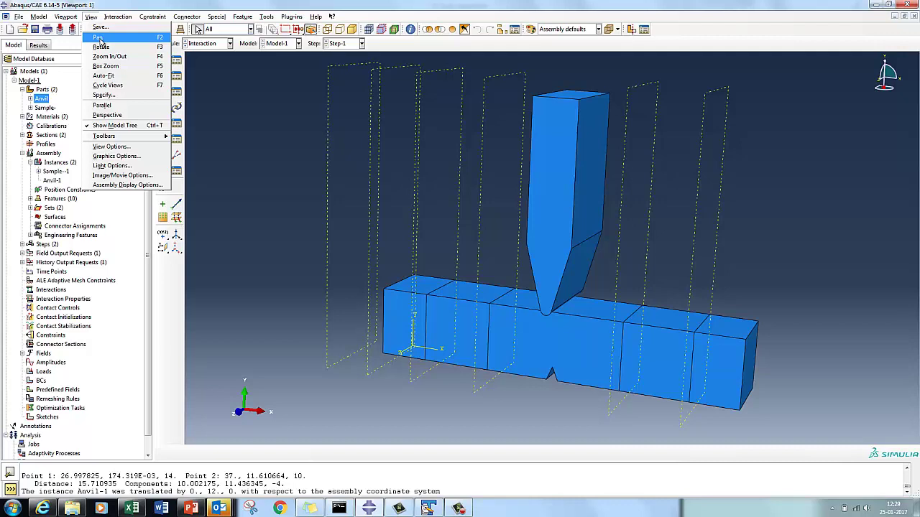
left_click(308, 127)
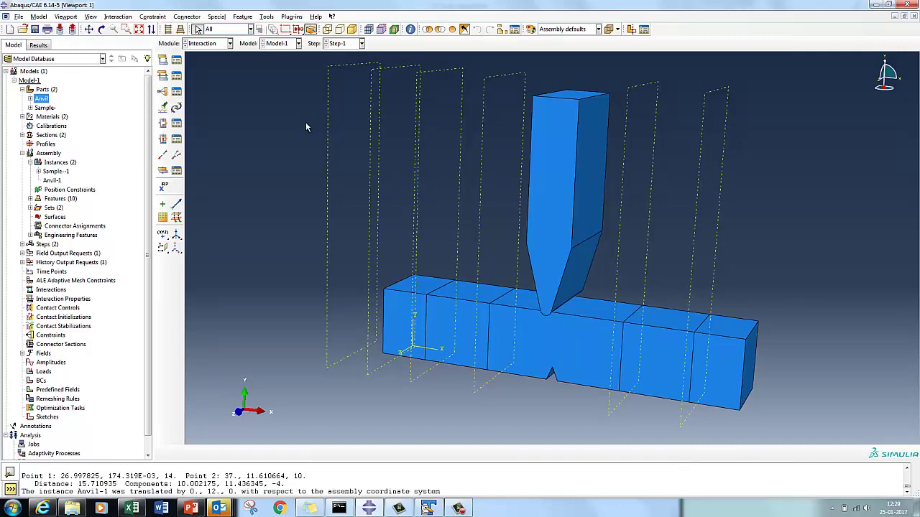
left_click(66, 16)
mouse_move(90, 19)
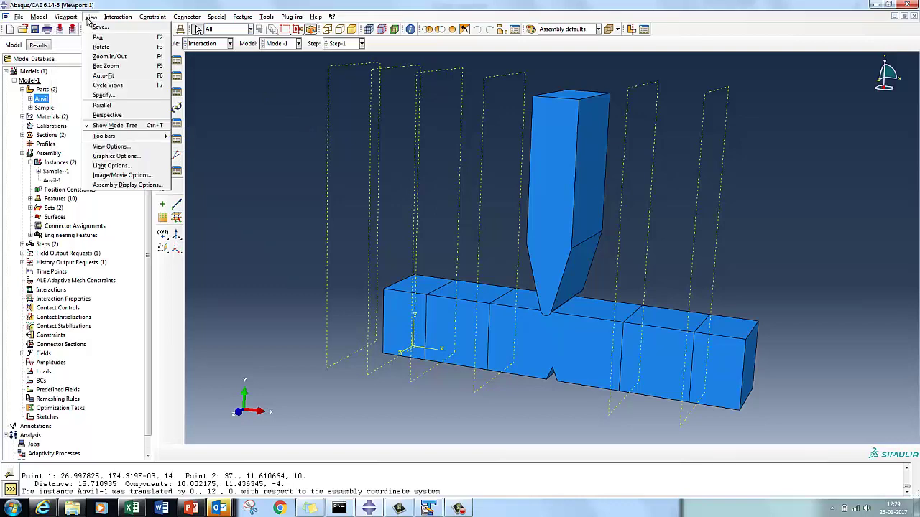
mouse_move(140, 137)
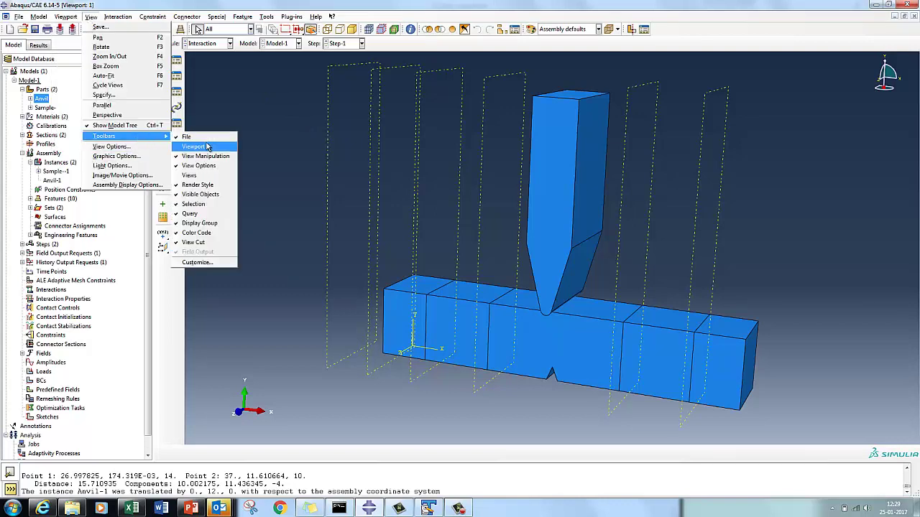
left_click(190, 175)
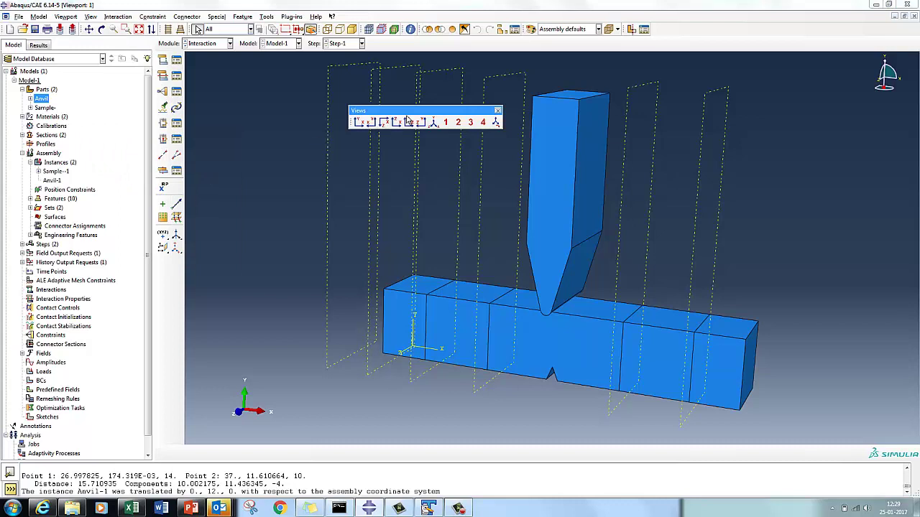
left_click_drag(409, 114, 797, 32)
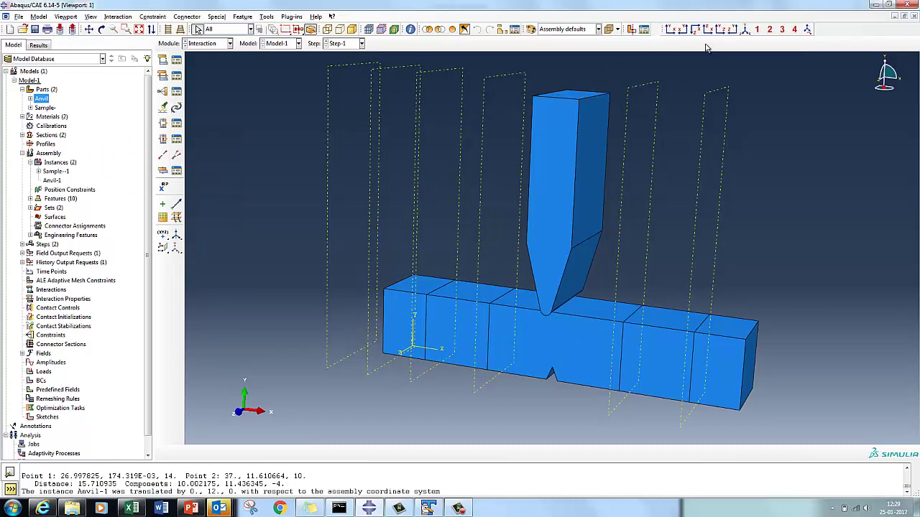
left_click(670, 29)
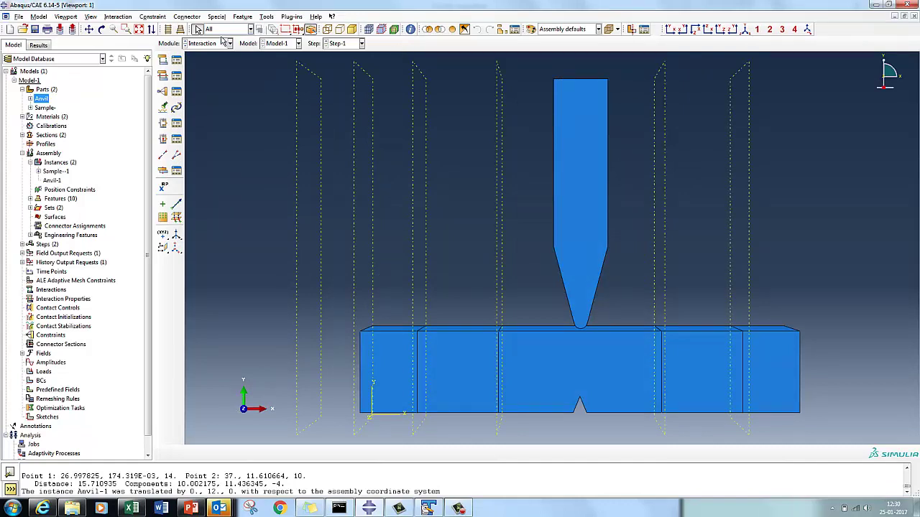
left_click(167, 28)
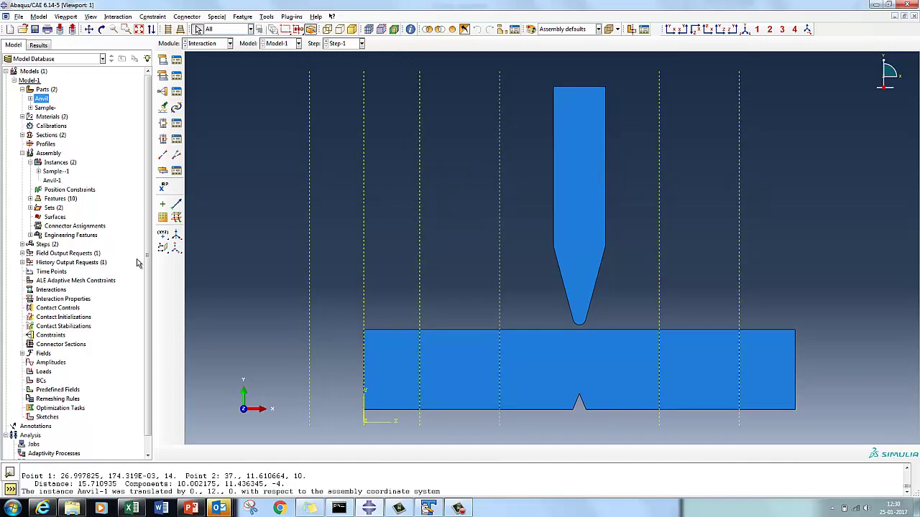
Create an assembly surface named Master-Anvi from all faces of the anvil.
scroll(153, 262, "down", 1)
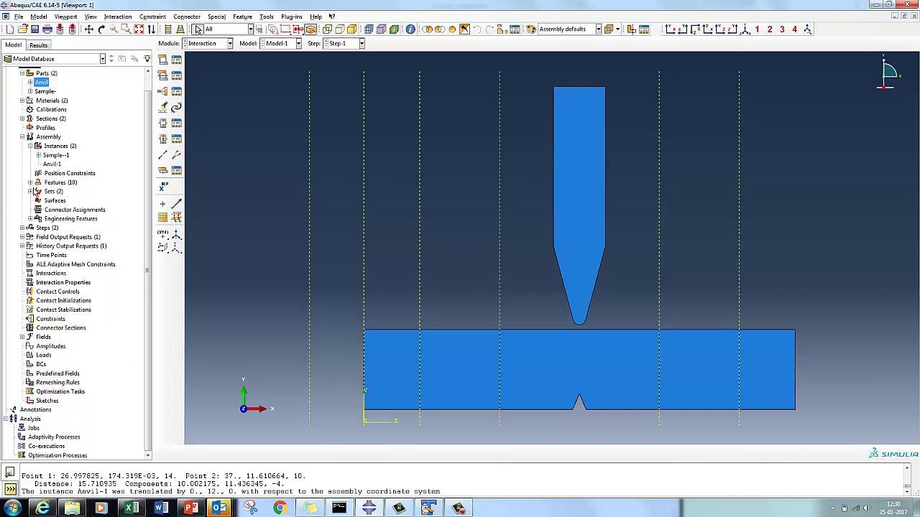
right_click(63, 202)
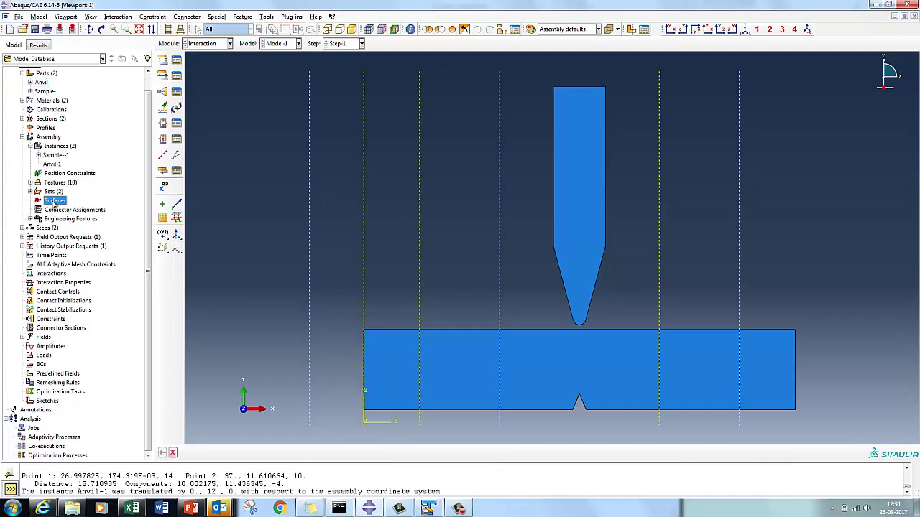
left_click(74, 216)
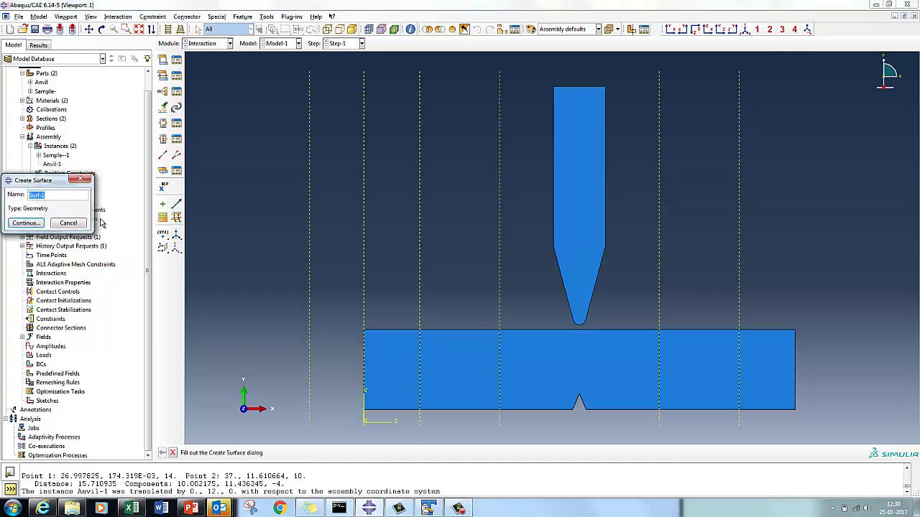
type("Master-Anvi")
left_click(28, 223)
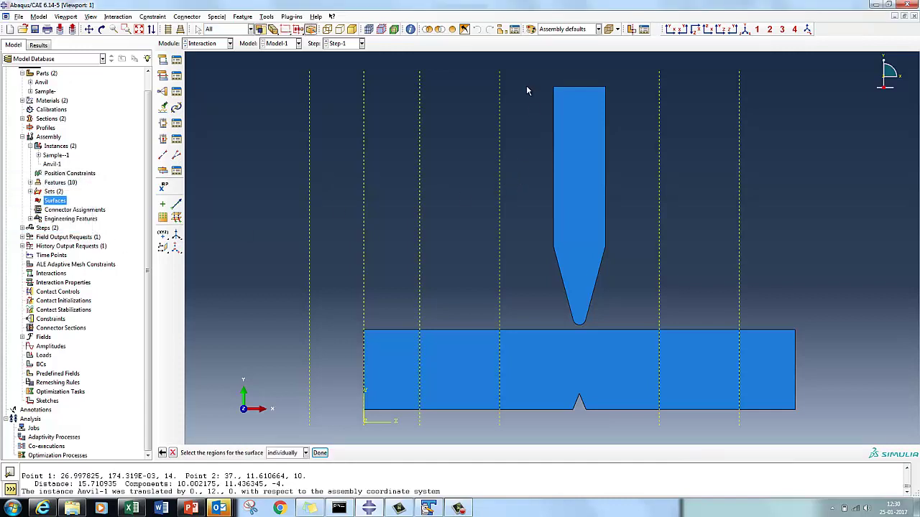
left_click_drag(525, 122, 643, 330)
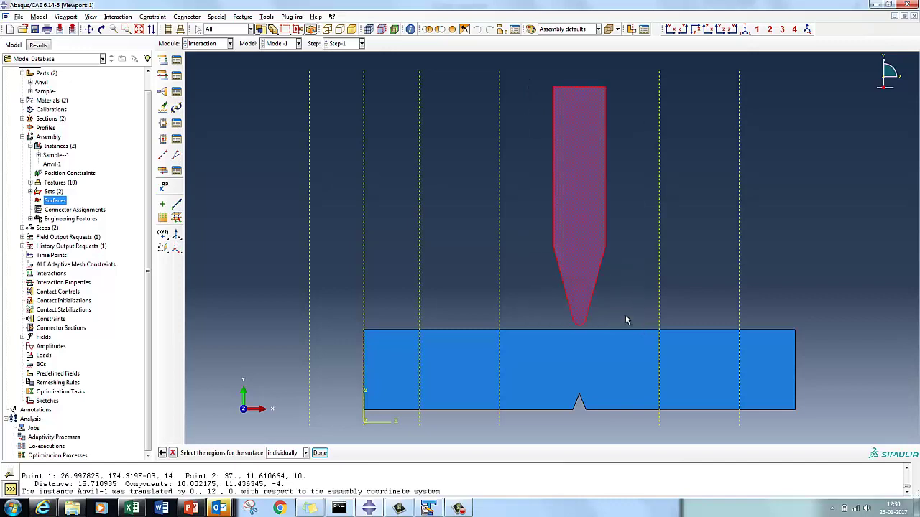
left_click(101, 29)
left_click_drag(529, 262, 549, 266)
left_click(669, 32)
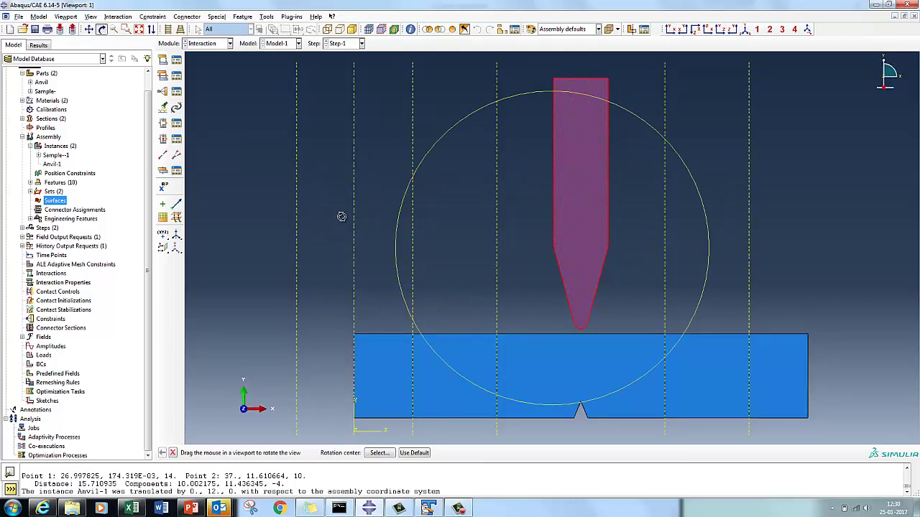
key("Escape")
middle_click(341, 219)
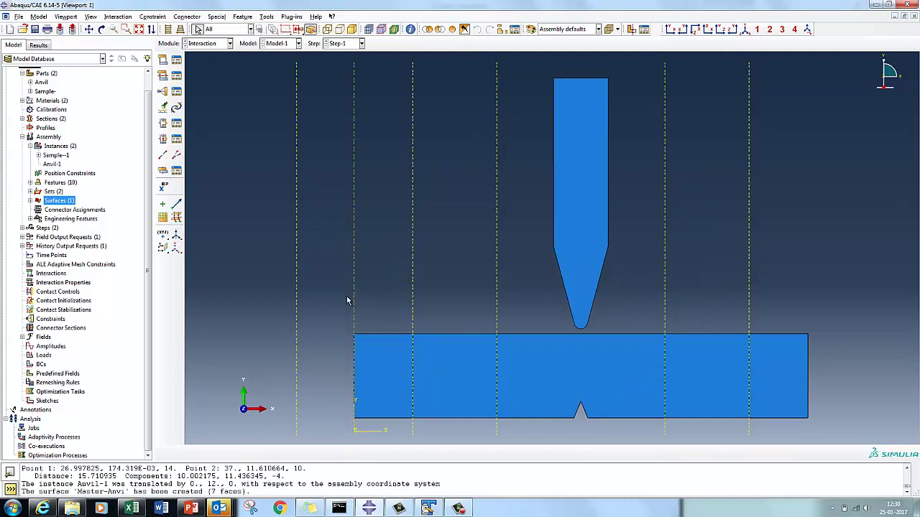
Start a second assembly surface named Slave and select the three middle sections of the sample, excluding both end blocks.
left_click(30, 201)
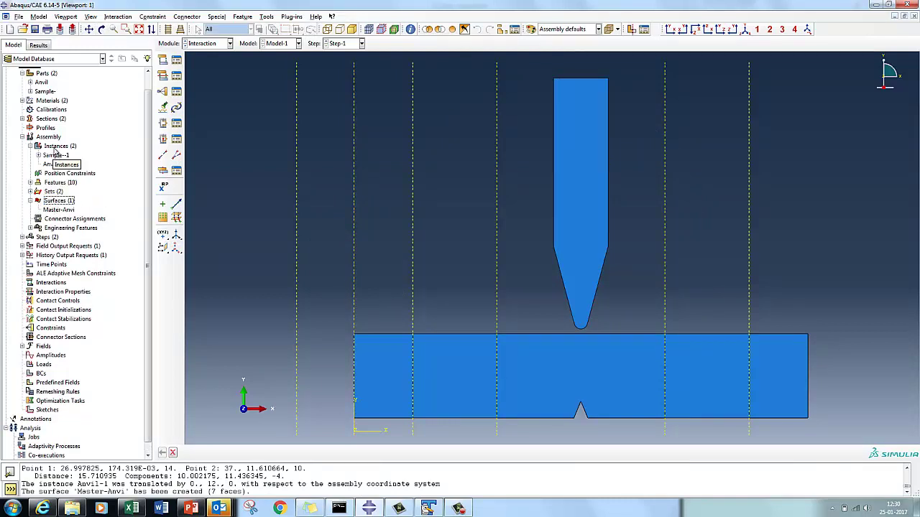
right_click(64, 202)
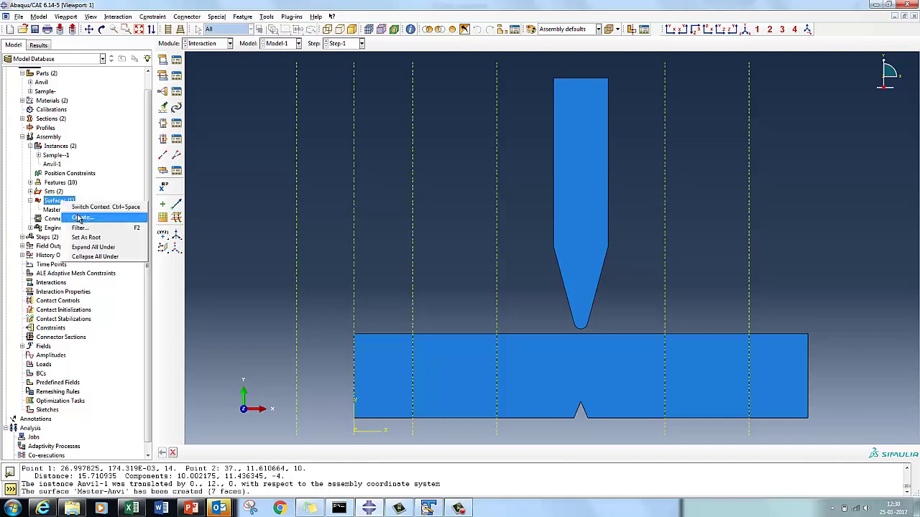
left_click(75, 212)
type("Slave")
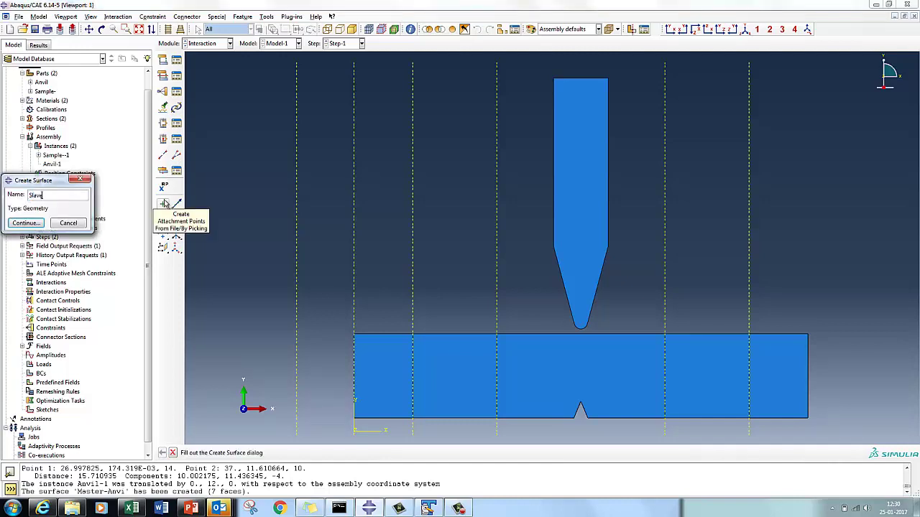
left_click(26, 223)
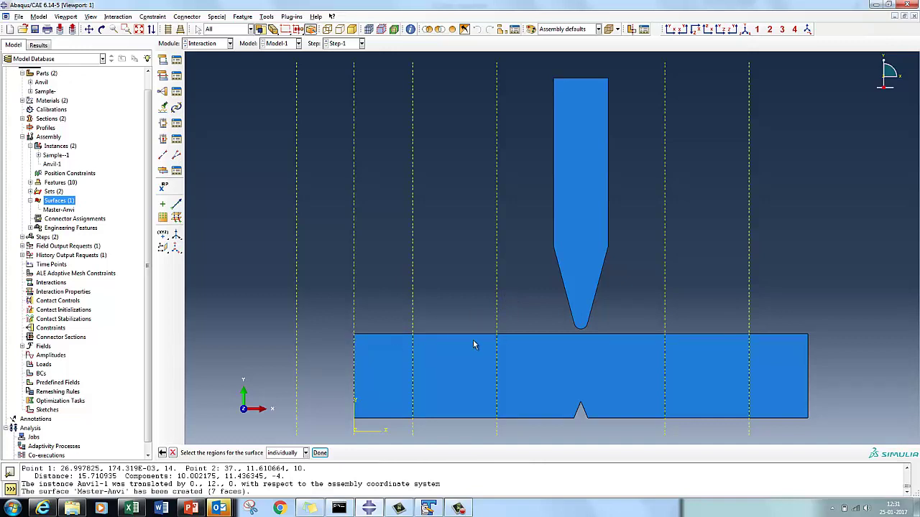
left_click_drag(506, 330, 674, 435)
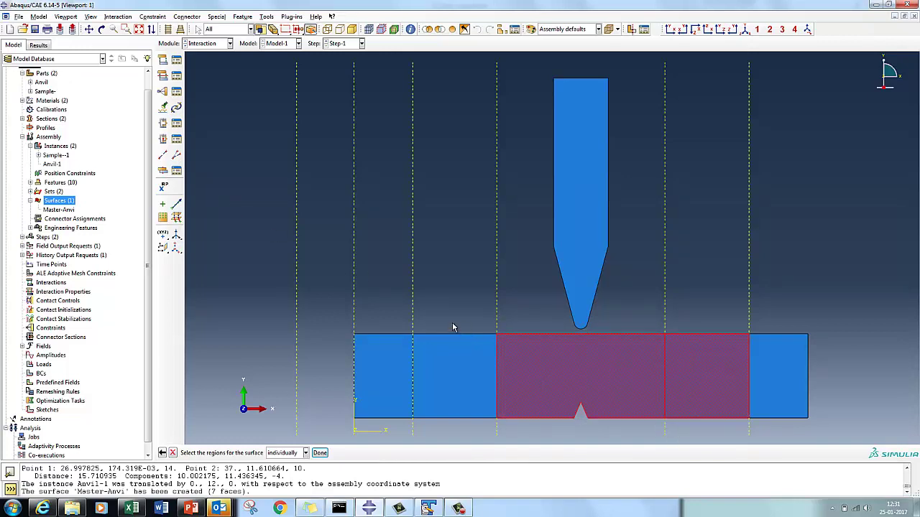
left_click_drag(452, 323, 506, 440)
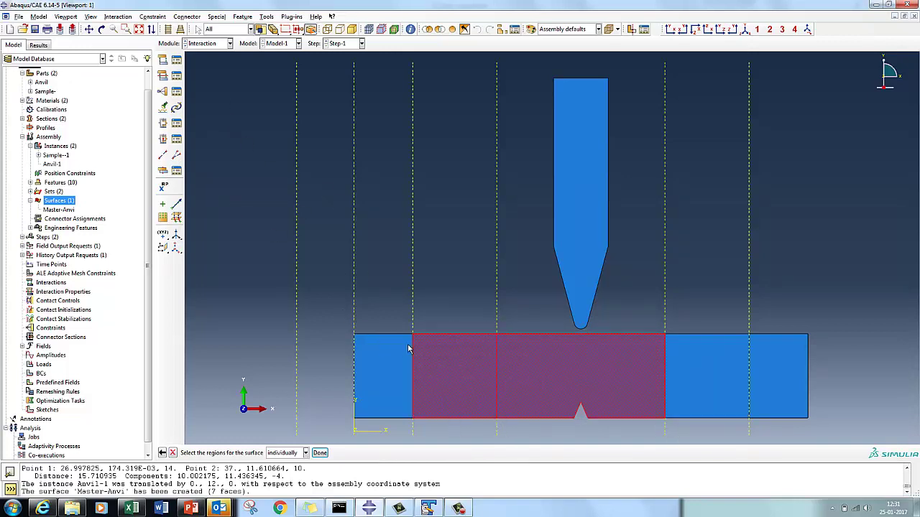
left_click_drag(415, 333, 745, 437)
Inspect the selected sample faces around the anvil tip from an angle and confirm the Slave surface.
left_click(101, 29)
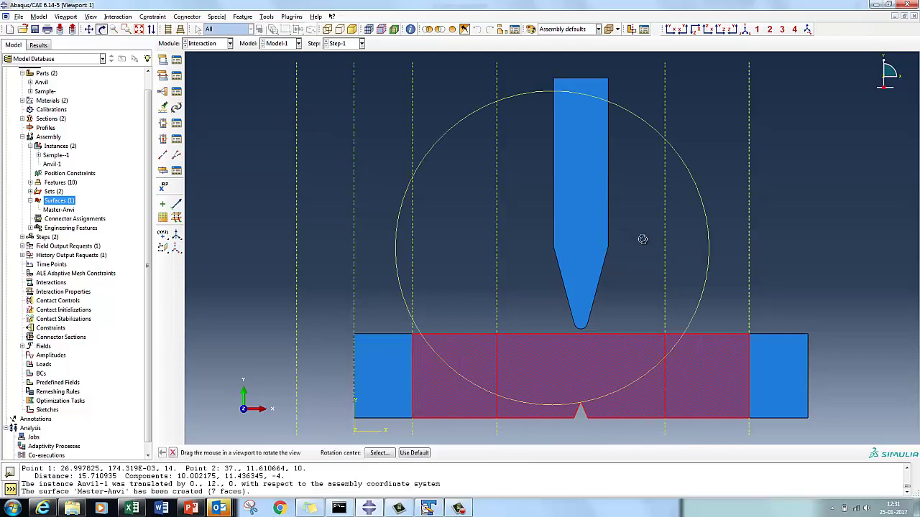
left_click_drag(642, 238, 542, 213)
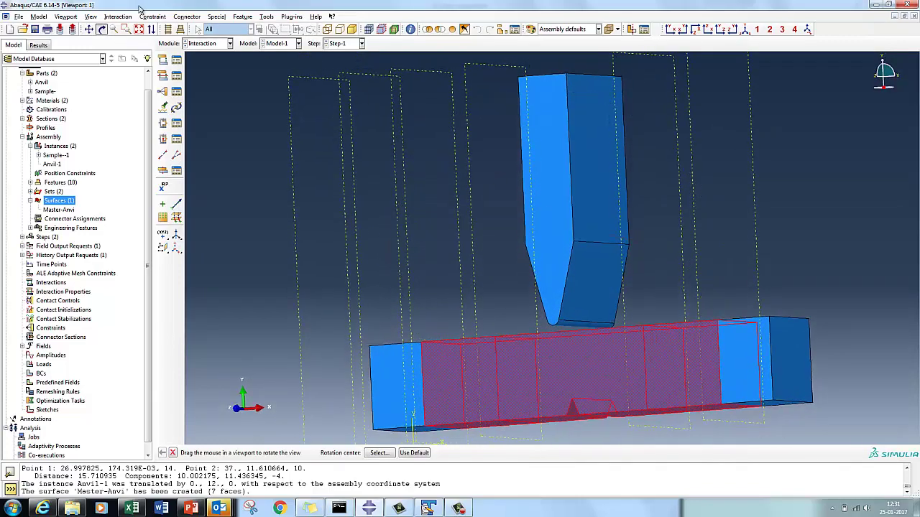
left_click(126, 30)
left_click_drag(537, 299, 622, 355)
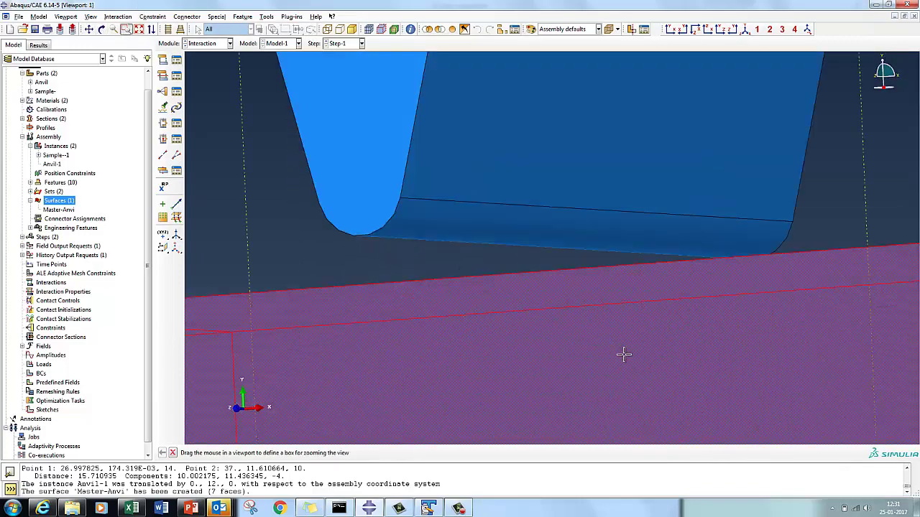
left_click(139, 29)
left_click(101, 29)
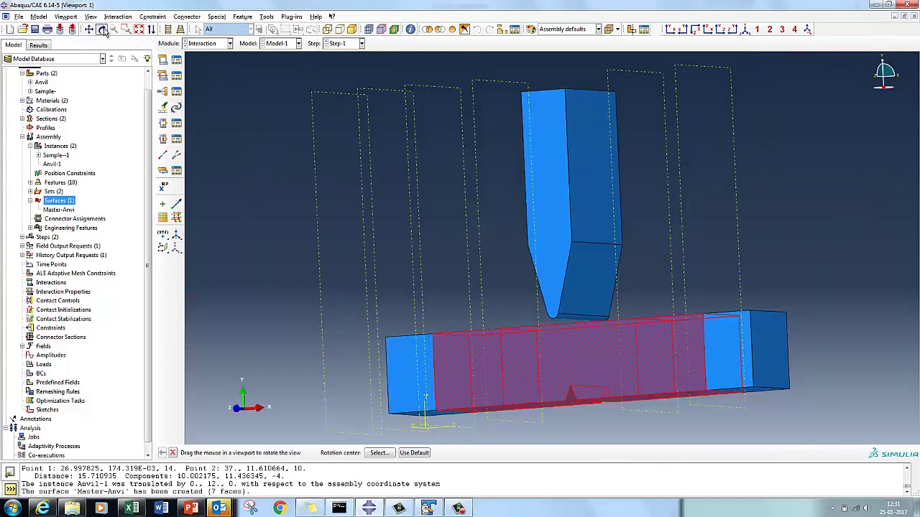
left_click_drag(559, 143, 582, 187)
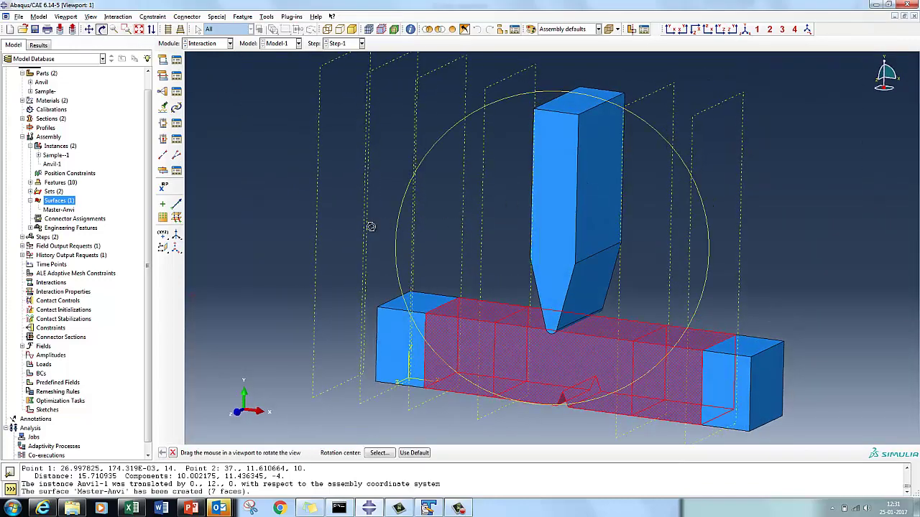
key("Escape")
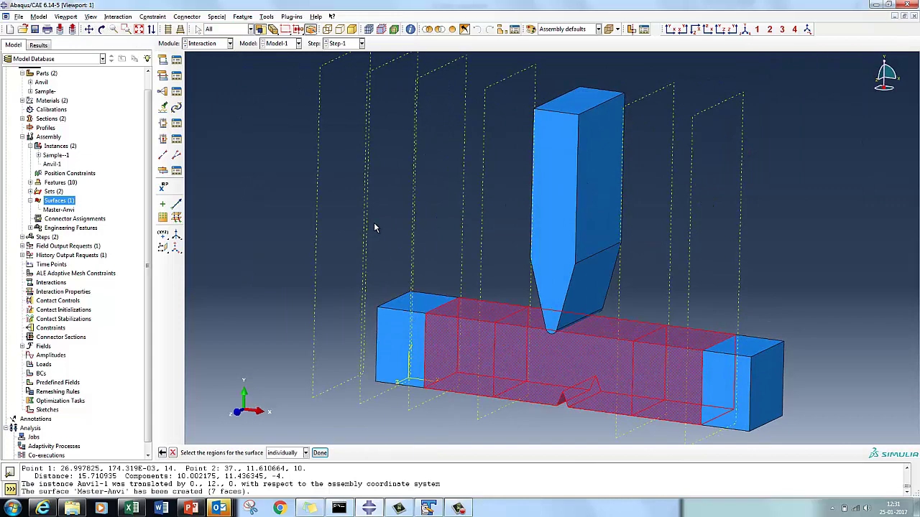
left_click(320, 453)
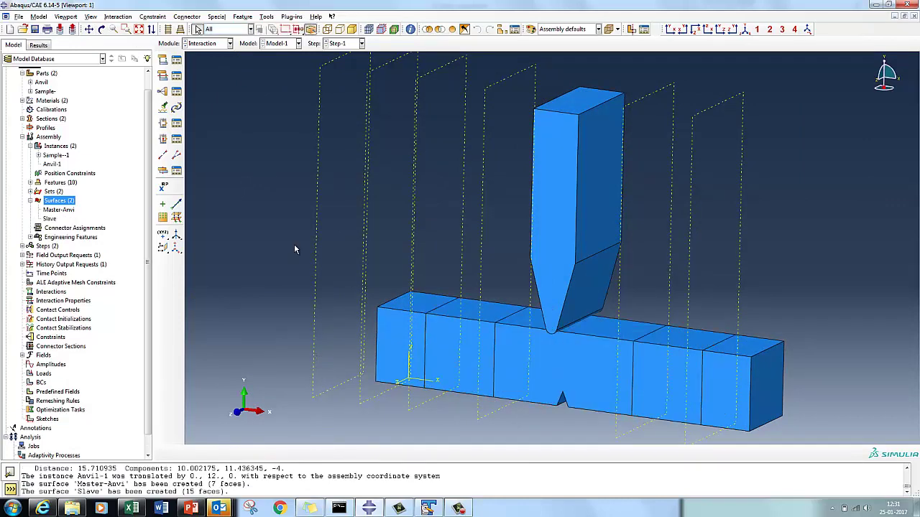
Create an explicit surface-to-surface contact interaction in Step-1 with Master-Anvi as the first surface and Slave as the second surface.
left_click(176, 60)
left_click(28, 307)
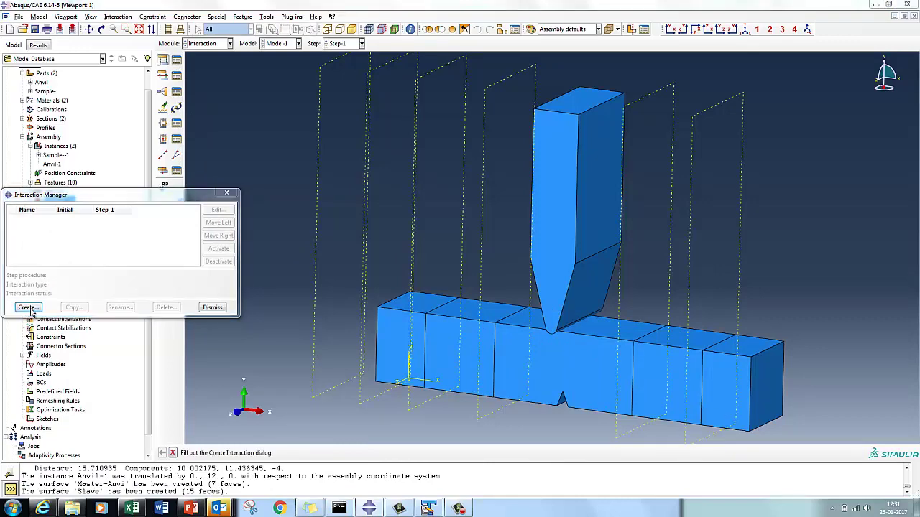
left_click(49, 283)
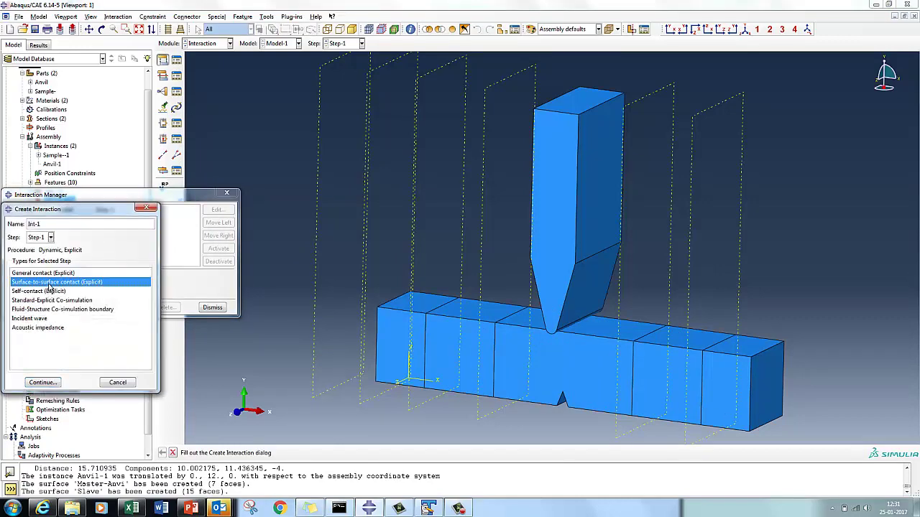
left_click(43, 383)
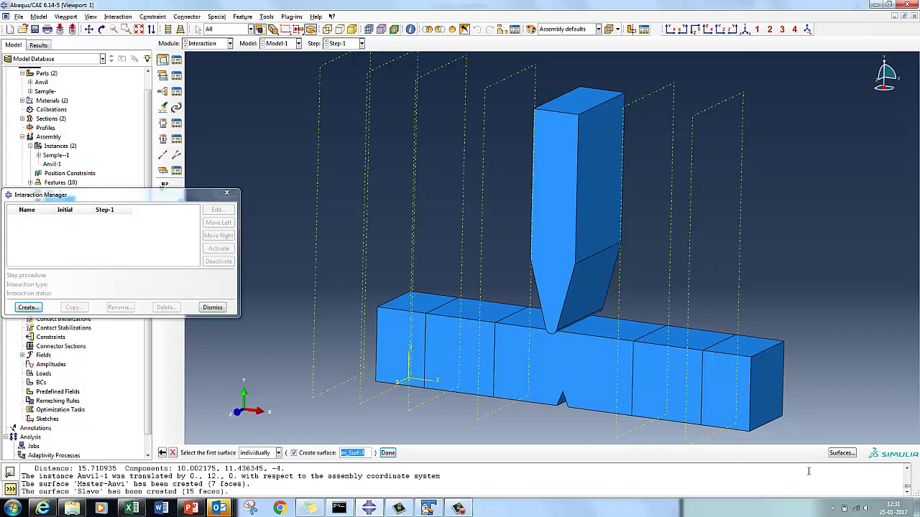
left_click(841, 453)
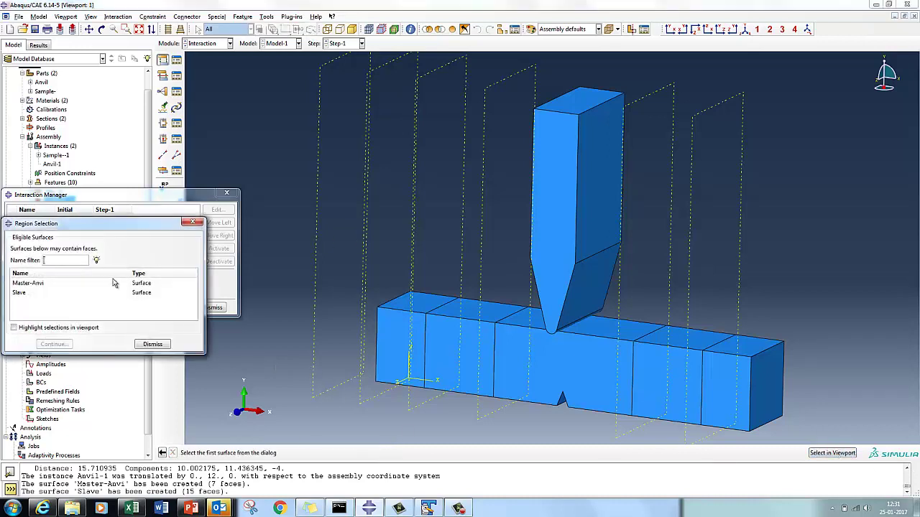
left_click(88, 283)
left_click(55, 344)
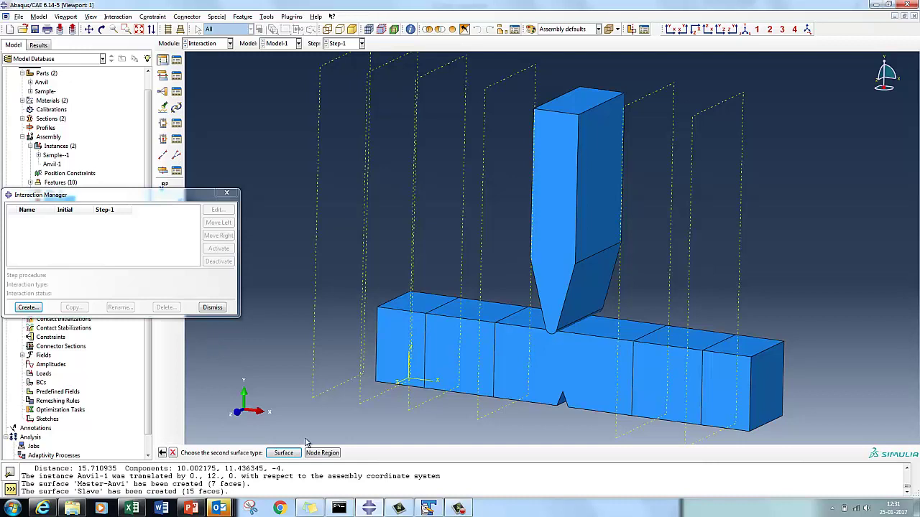
left_click(285, 453)
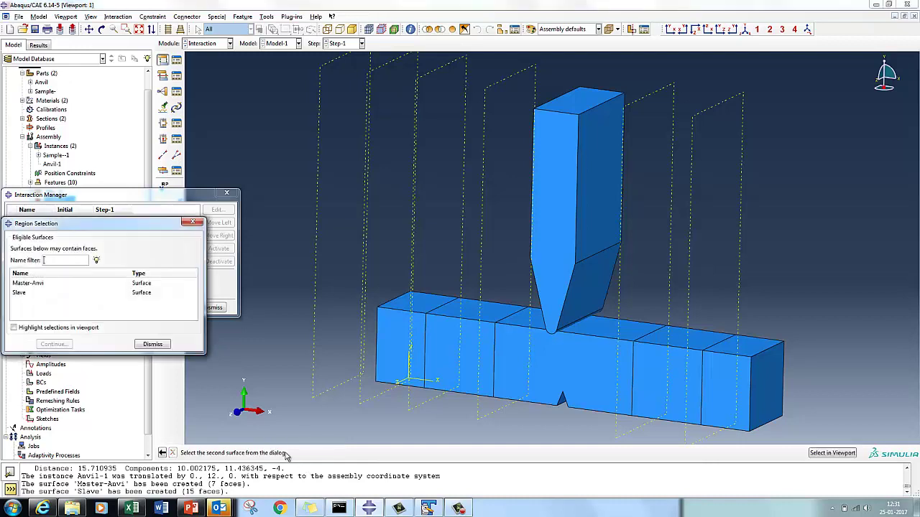
left_click(21, 293)
left_click(54, 344)
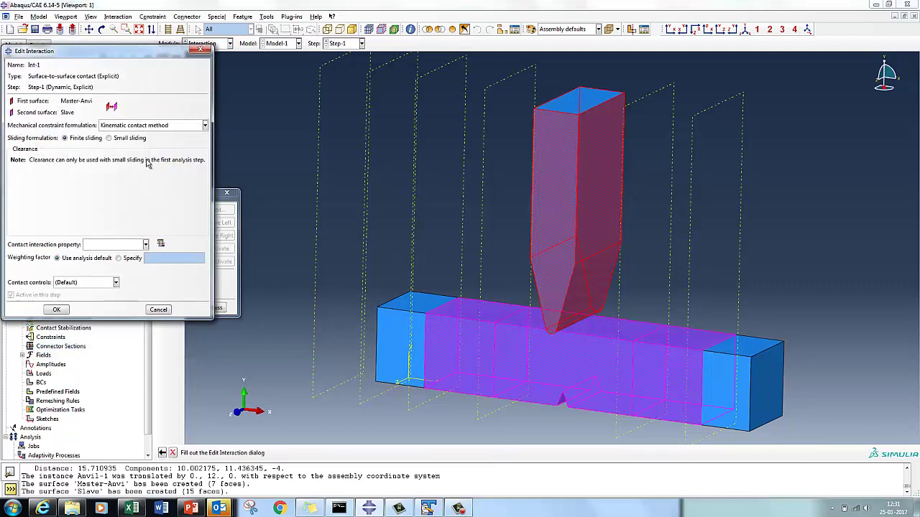
Create a contact interaction property with penalty tangential behavior and a friction coefficient of 0.25.
left_click_drag(123, 56, 255, 79)
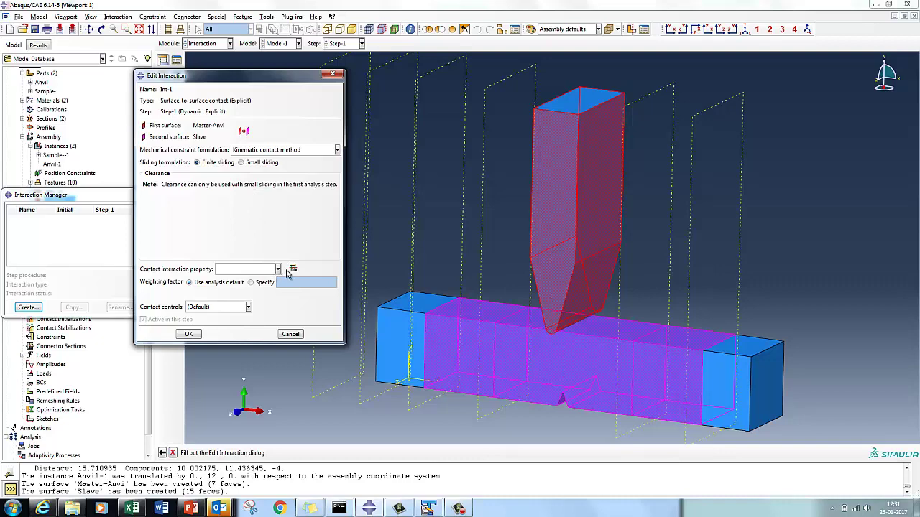
left_click(292, 268)
left_click_drag(44, 66, 262, 138)
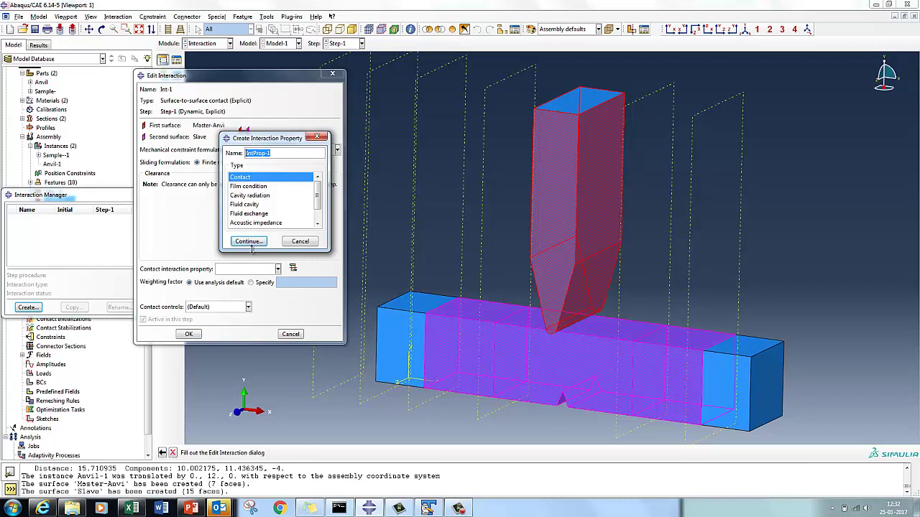
left_click(248, 242)
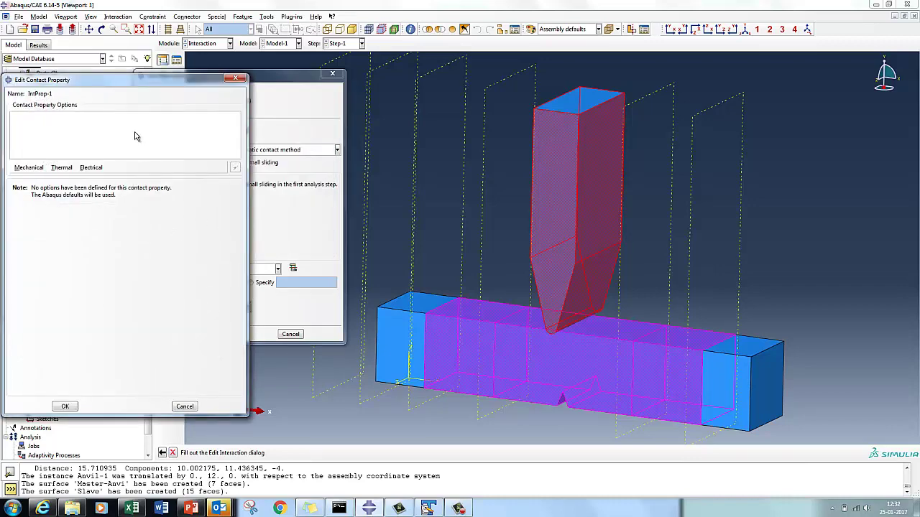
left_click(29, 168)
left_click(41, 178)
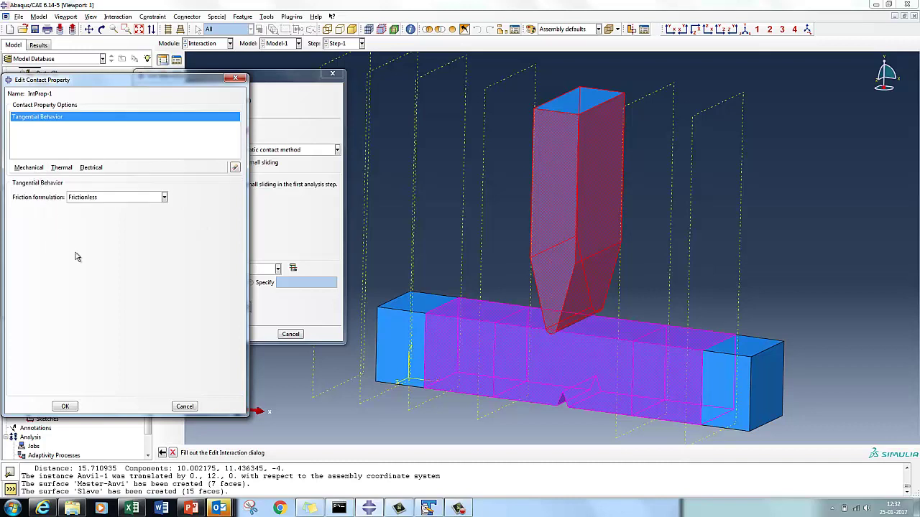
left_click(95, 199)
left_click(79, 217)
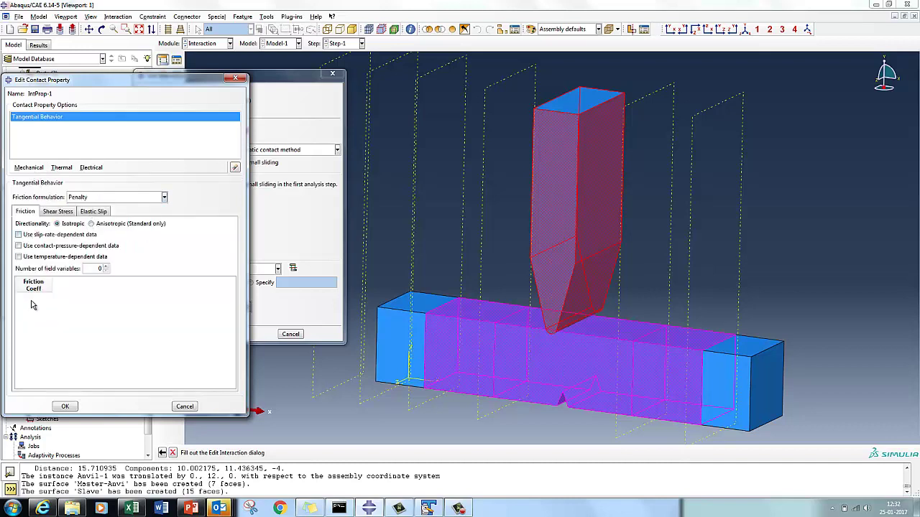
type("0.25")
left_click(65, 406)
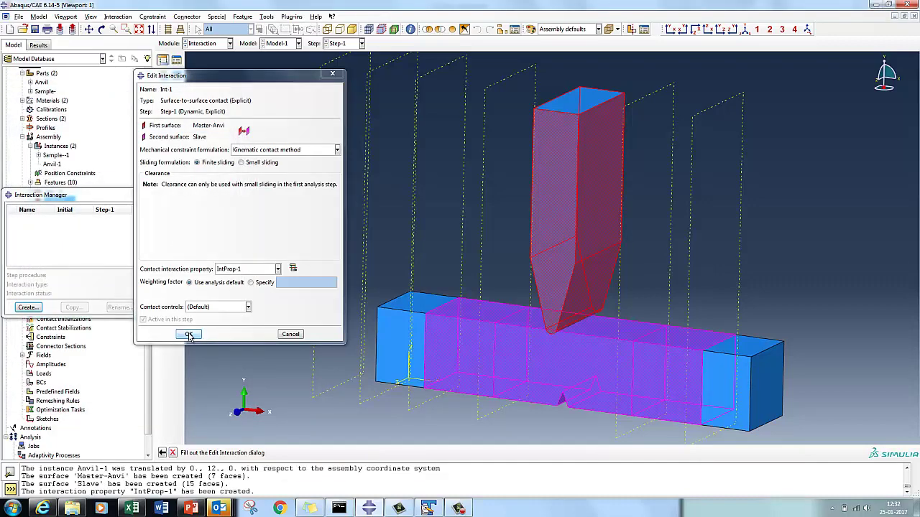
Confirm the anvil-sample contact interaction with IntProp-1 as its contact property and close the interaction manager.
left_click(278, 269)
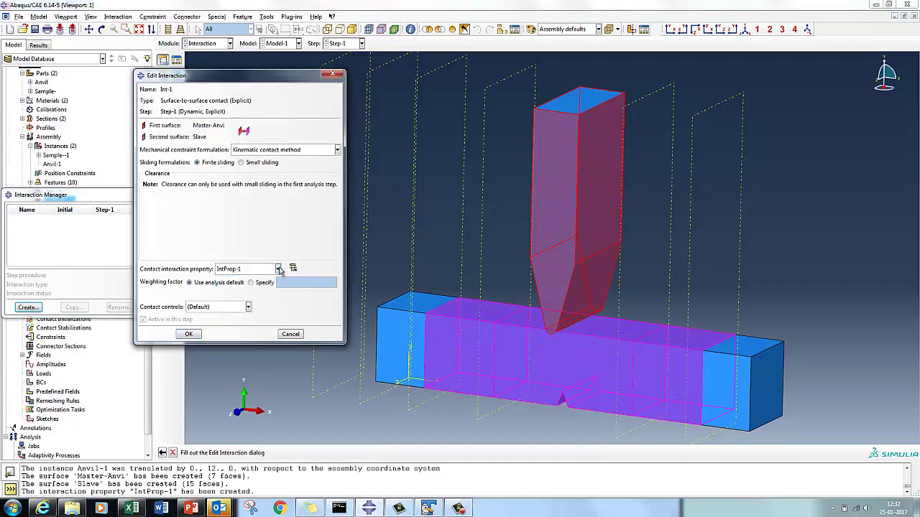
left_click(189, 335)
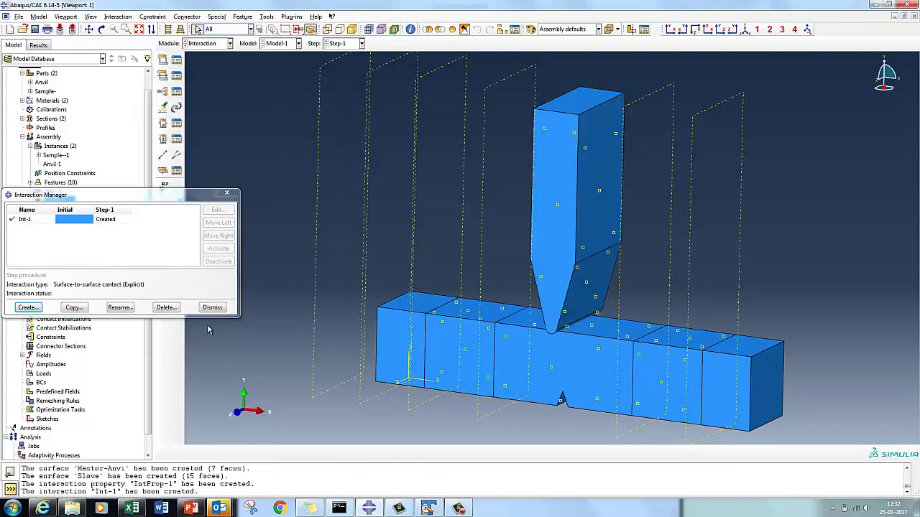
left_click(213, 308)
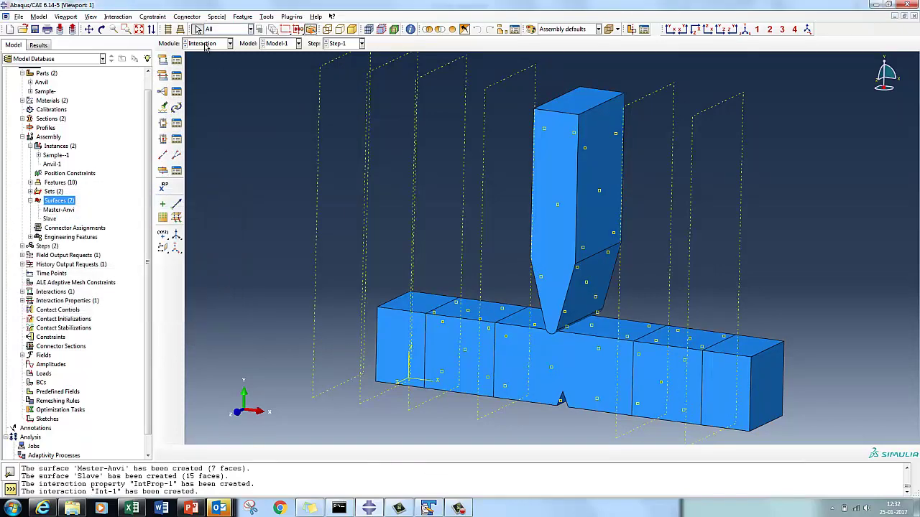
Switch to the Mesh module and hide the anvil instance so that only the sample is displayed.
left_click(205, 44)
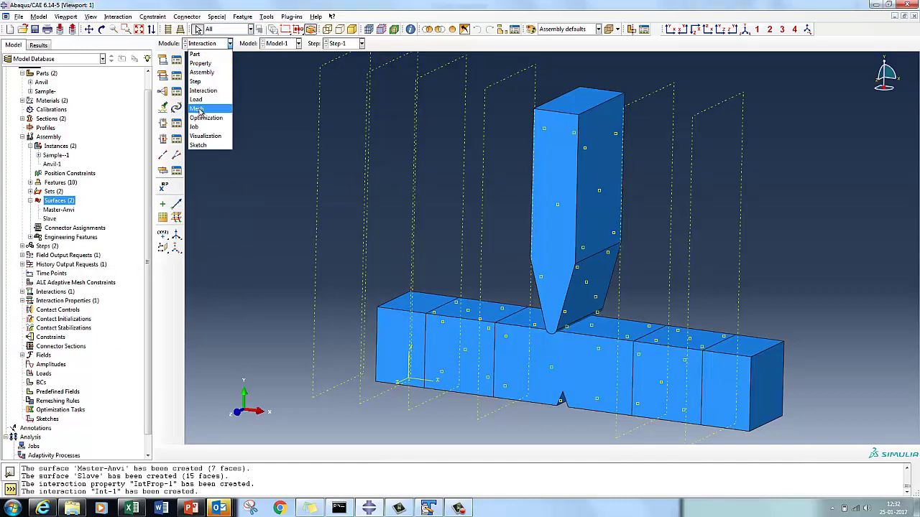
left_click(198, 109)
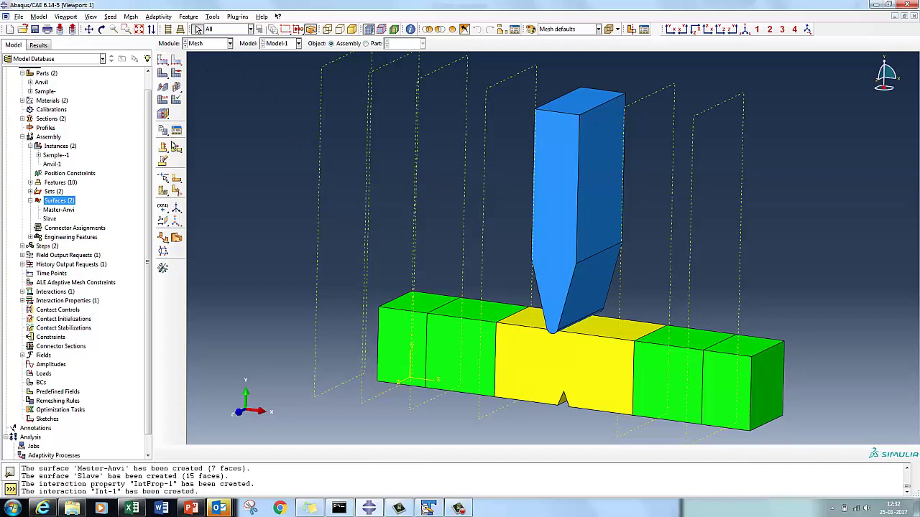
right_click(54, 164)
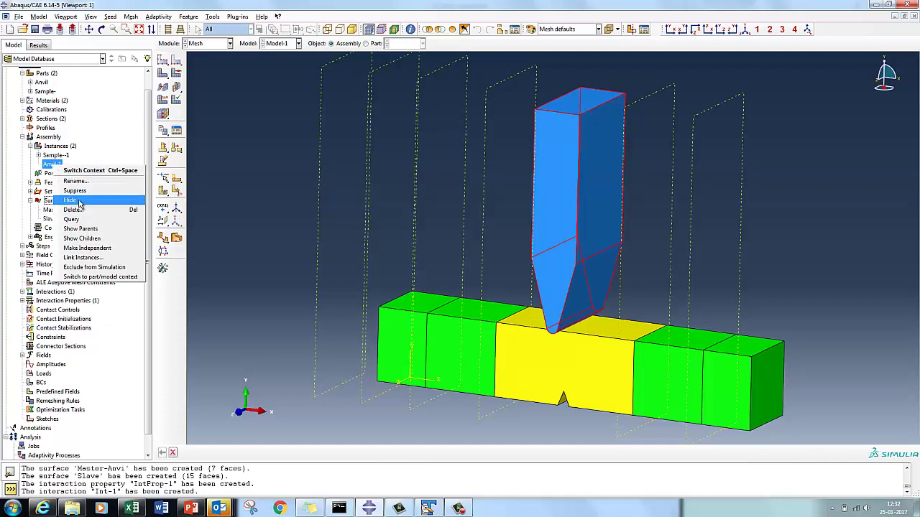
left_click(75, 190)
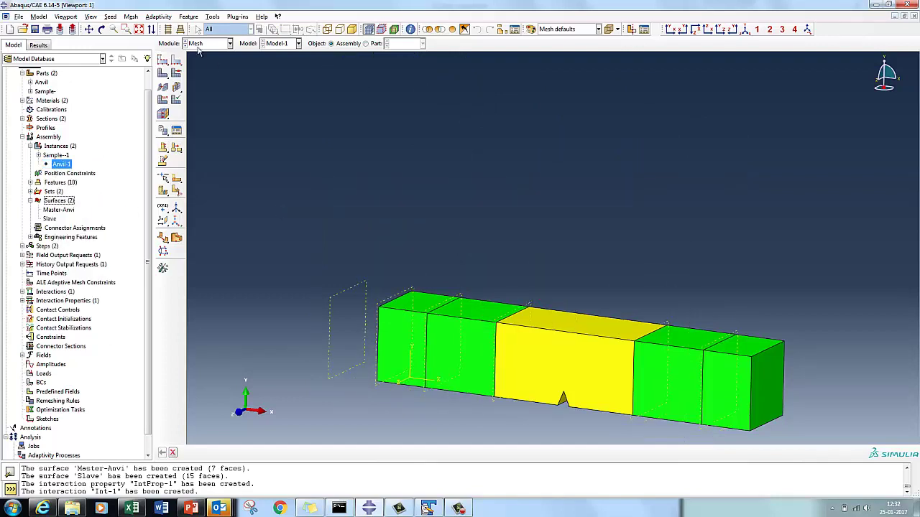
left_click(139, 28)
Set the element type of Sample--1.Set-1 to the Explicit library with enhanced hourglass control.
left_click(131, 17)
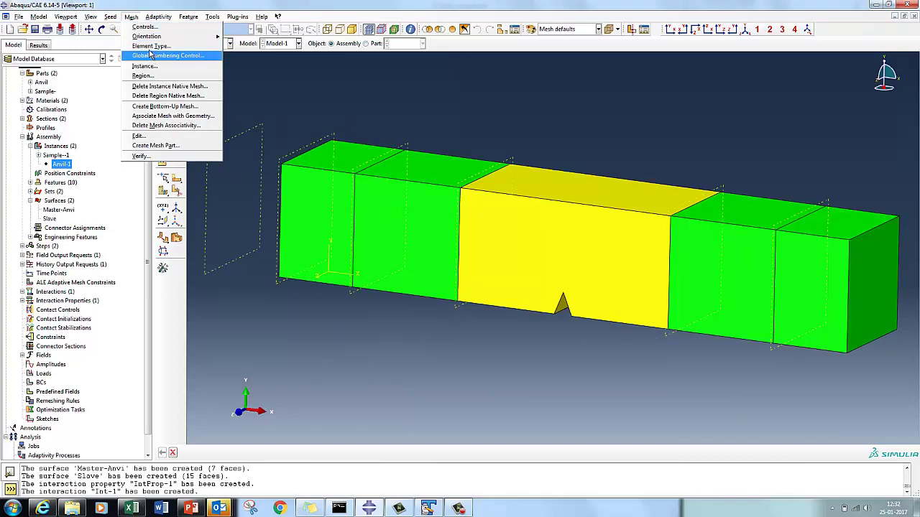
left_click(149, 47)
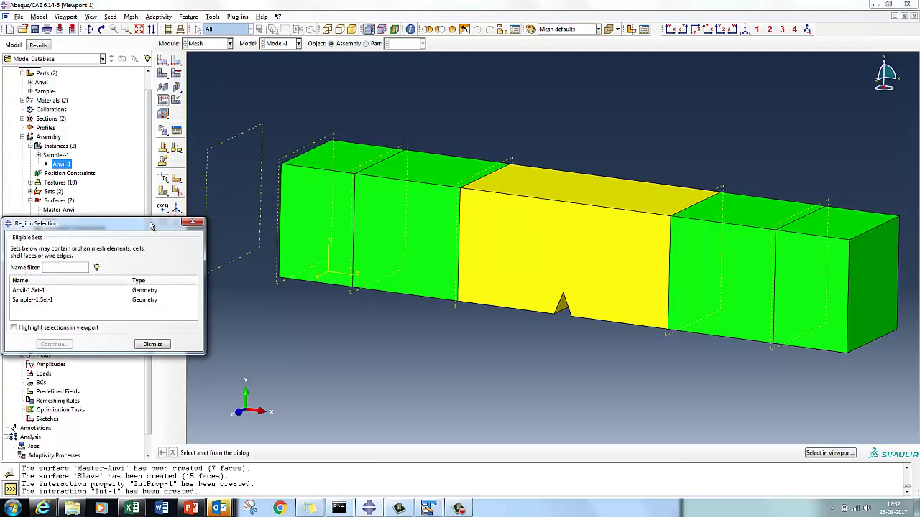
left_click_drag(151, 228, 304, 186)
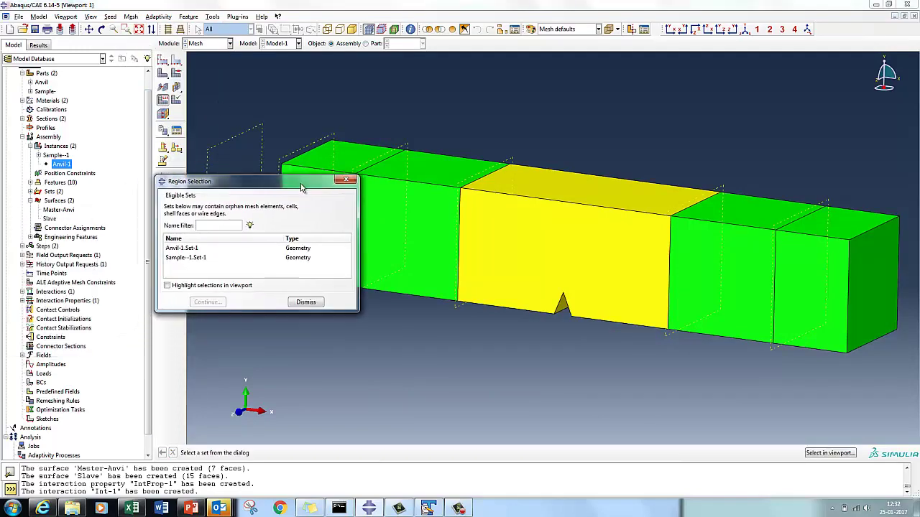
left_click(201, 259)
left_click(207, 303)
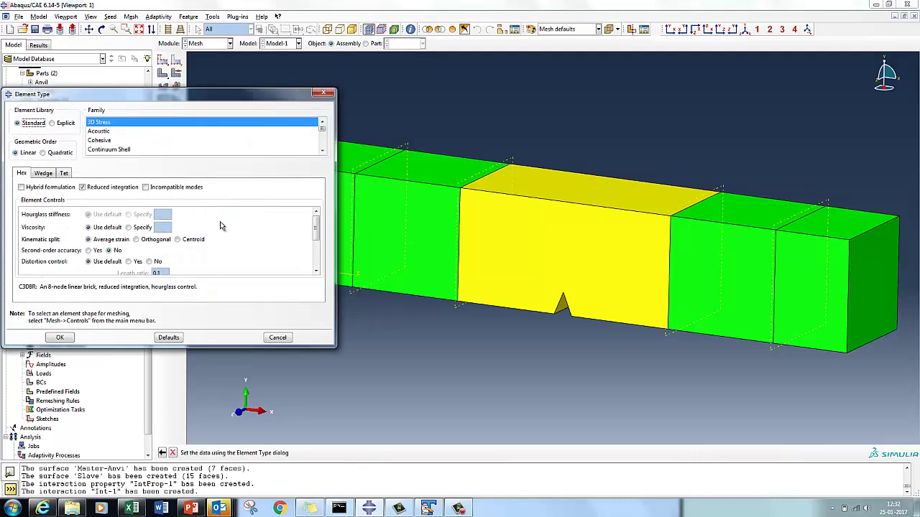
left_click_drag(207, 95, 346, 122)
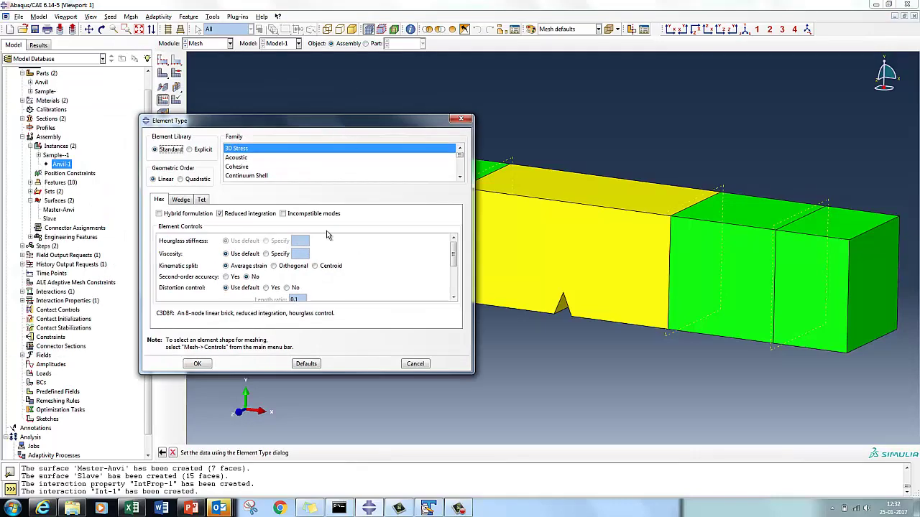
left_click(189, 148)
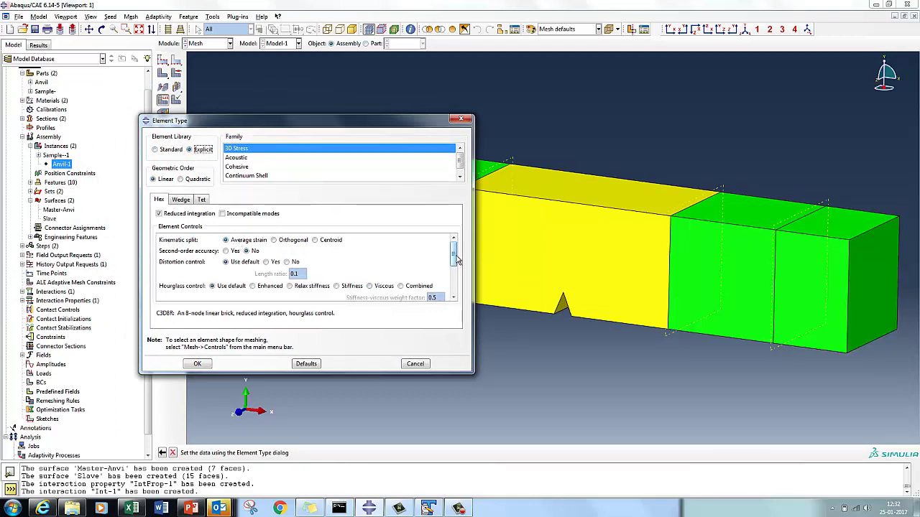
left_click_drag(455, 255, 457, 266)
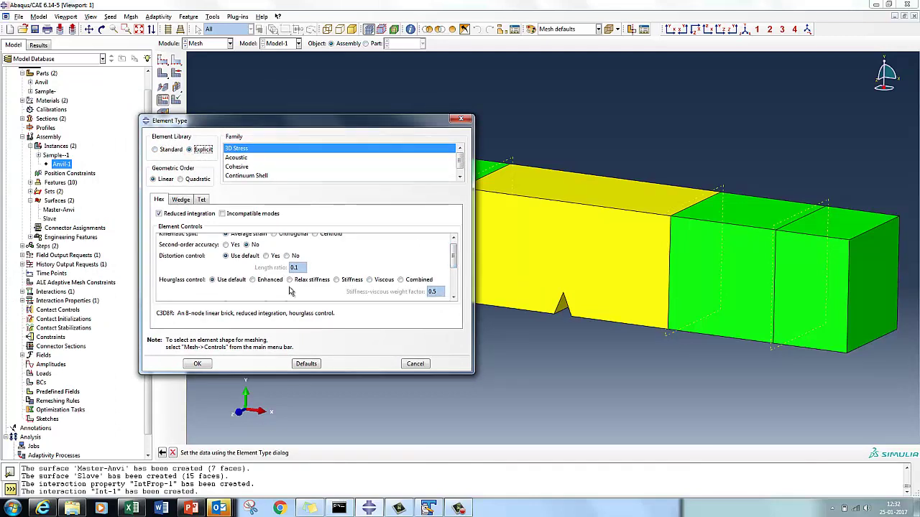
left_click(253, 281)
Set element deletion to Yes in the sample's element type, apply it, and show the sample in the front XY view.
mouse_move(454, 255)
left_mouse_down()
mouse_move(457, 284)
mouse_move(457, 258)
left_mouse_up()
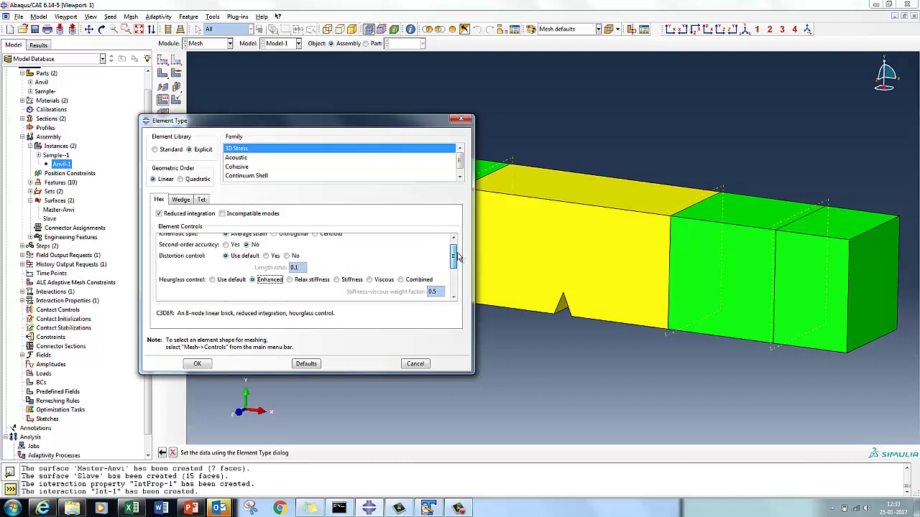
left_click_drag(473, 372, 660, 446)
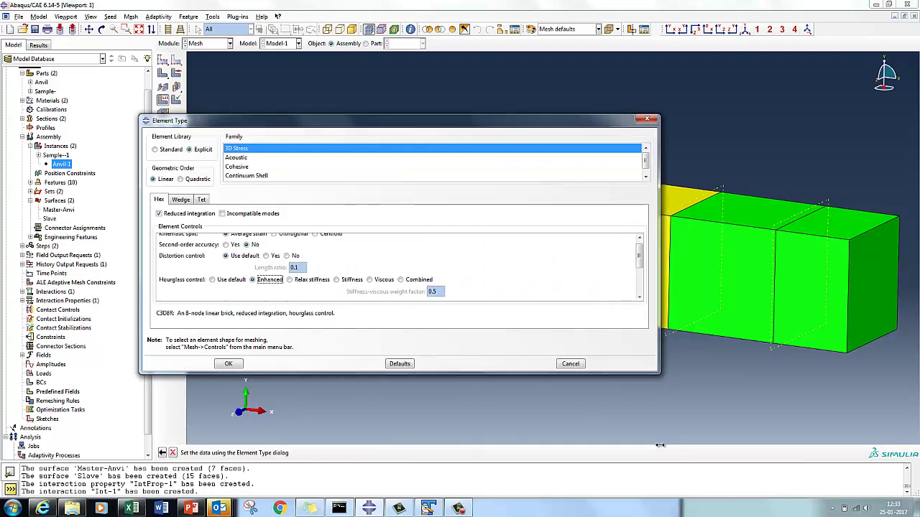
left_click_drag(660, 374, 667, 436)
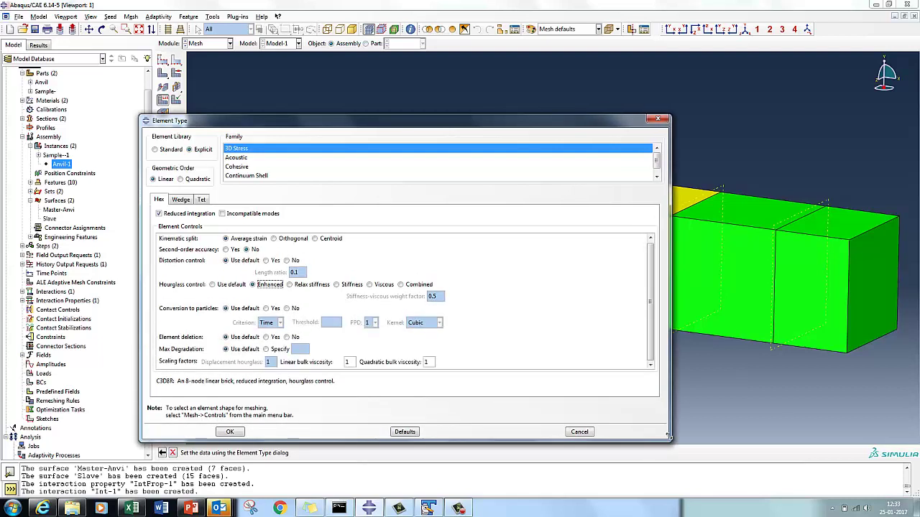
left_click_drag(651, 308, 650, 292)
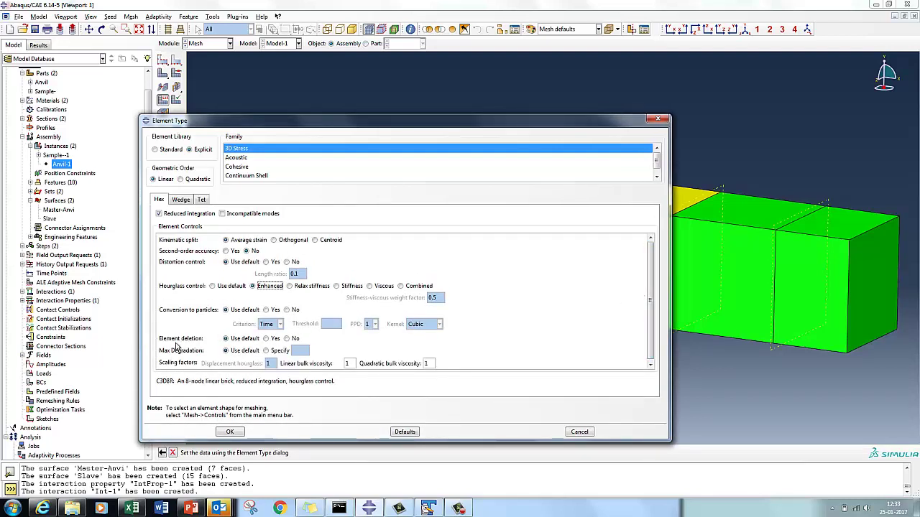
left_click(267, 338)
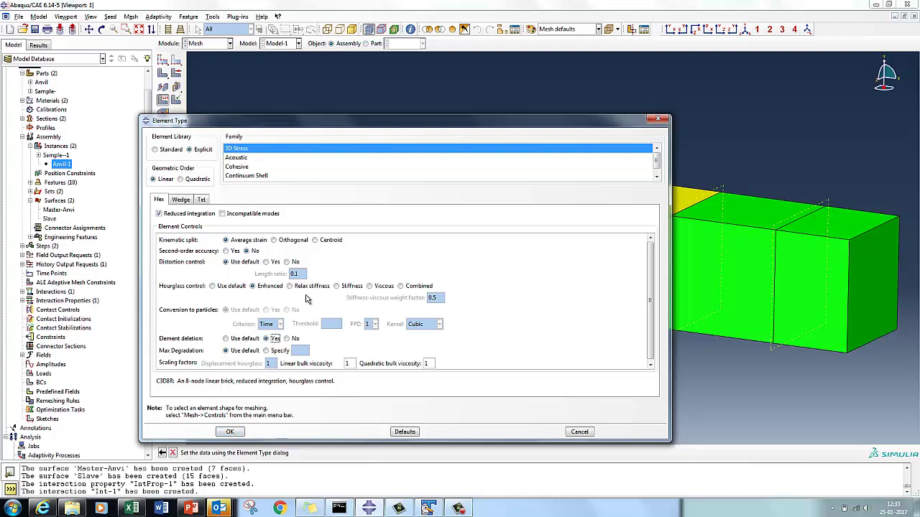
left_click(229, 432)
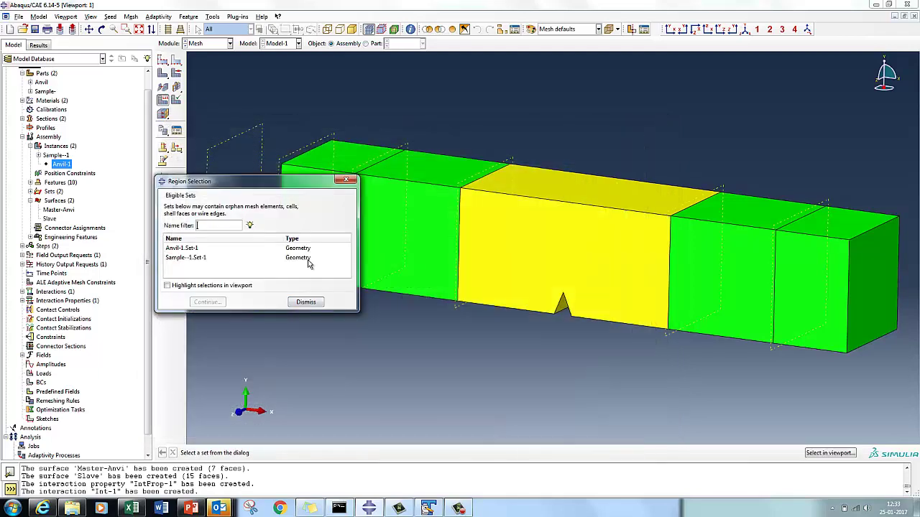
left_click(305, 302)
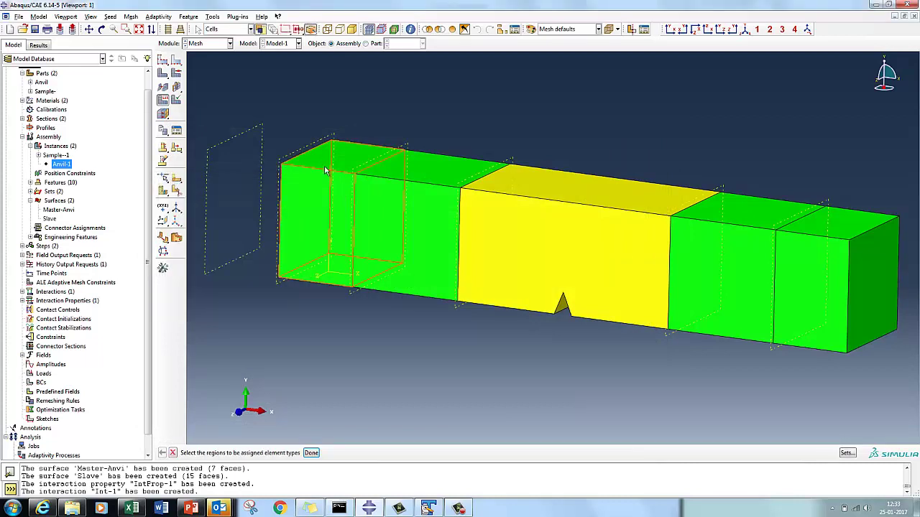
left_click(668, 31)
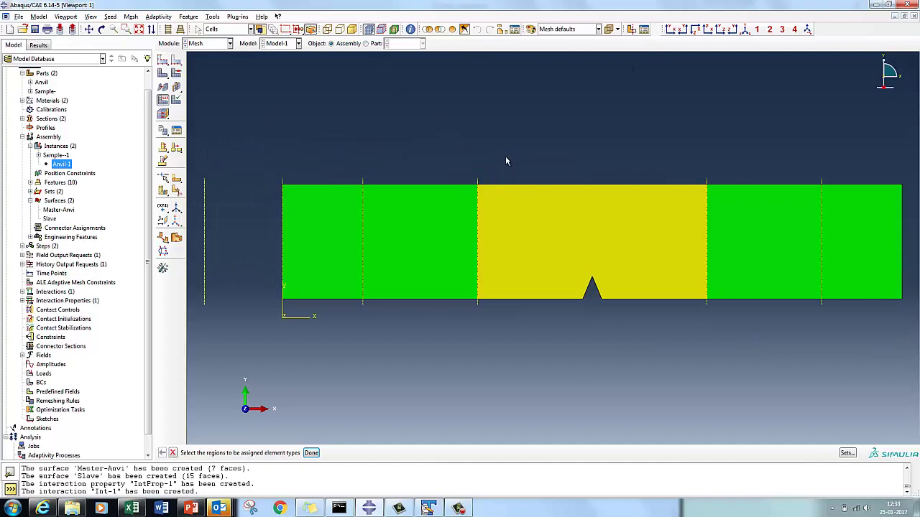
Assign local edge seeds with an approximate element size of 0.2 to the notched middle region of the sample.
left_click(109, 17)
left_click(119, 37)
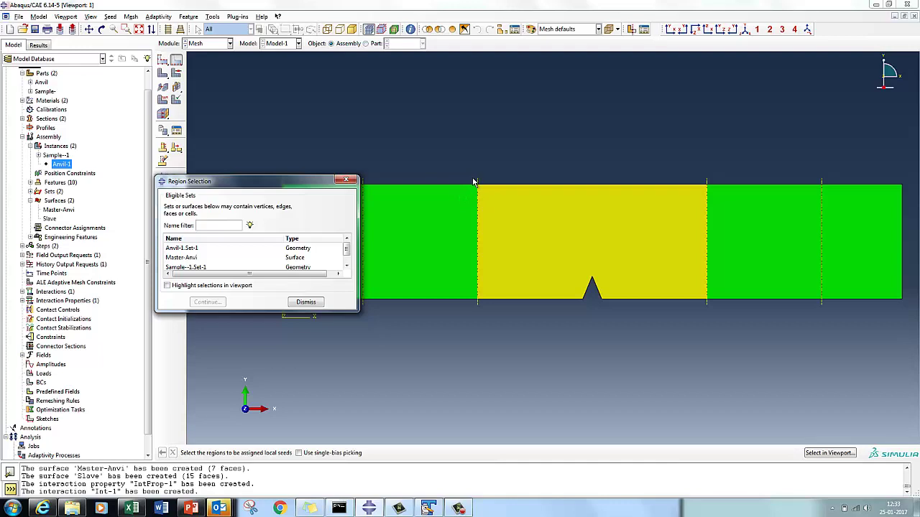
left_click(305, 301)
left_click_drag(471, 175, 712, 318)
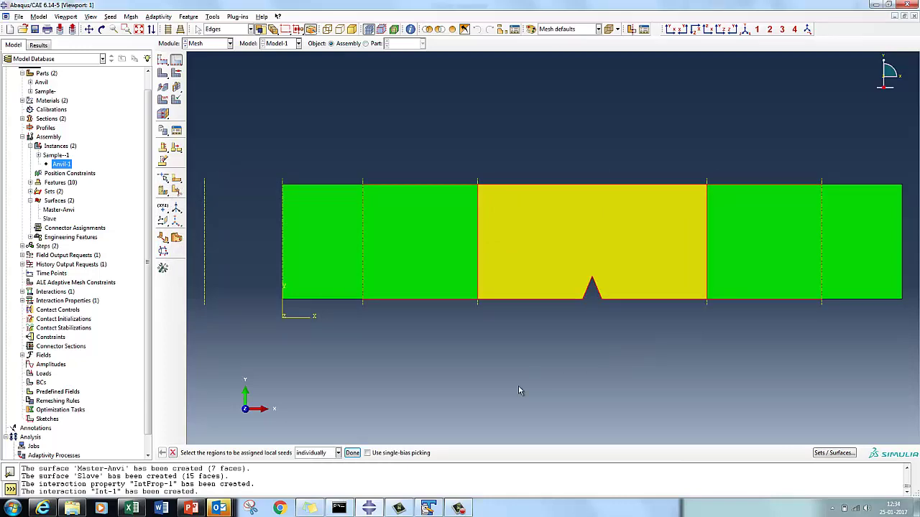
left_click(352, 452)
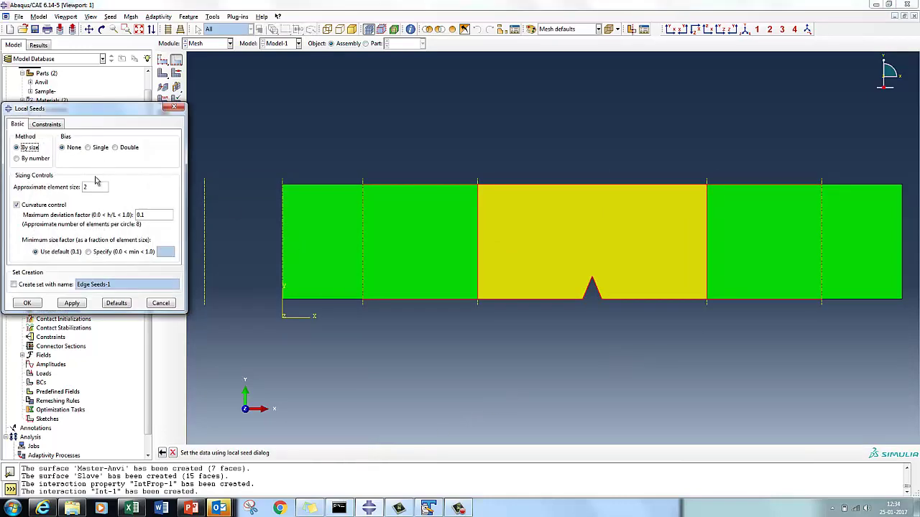
double_click(85, 188)
type("0.2")
left_click(76, 302)
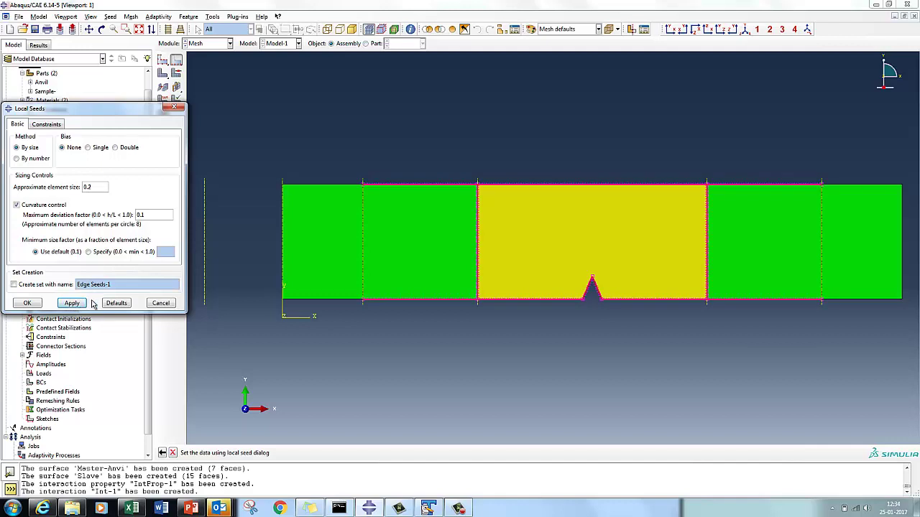
left_click(160, 303)
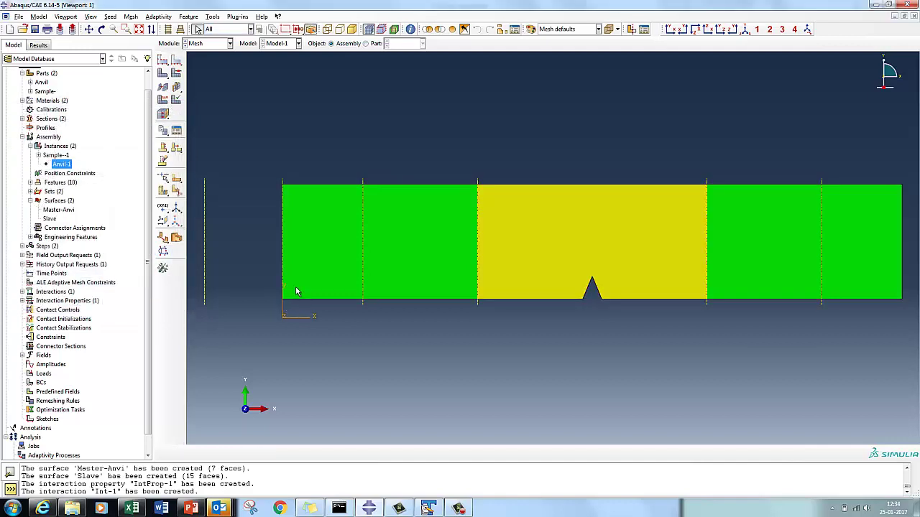
Reselect the edges of the sample's notched middle region and reapply their local seeds with element size 0.2.
left_click(110, 17)
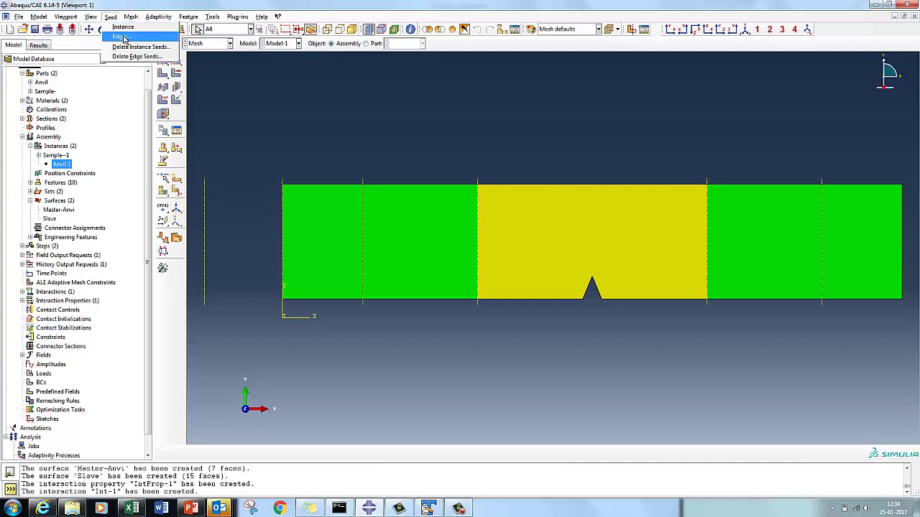
left_click(122, 36)
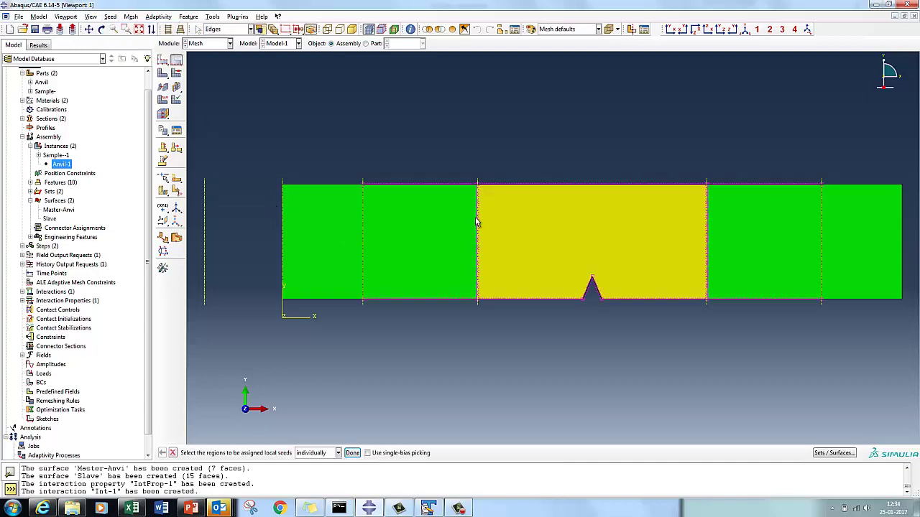
left_click_drag(477, 183, 712, 308)
left_click(352, 453)
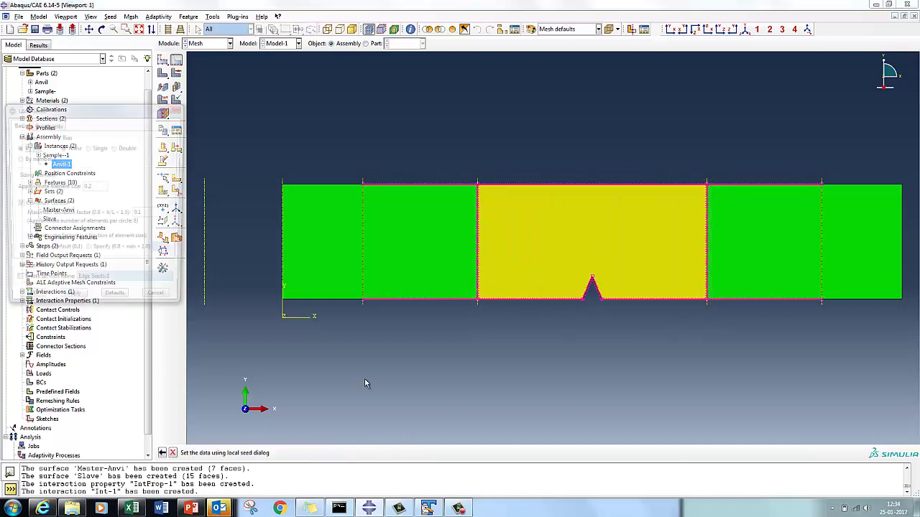
left_click(73, 305)
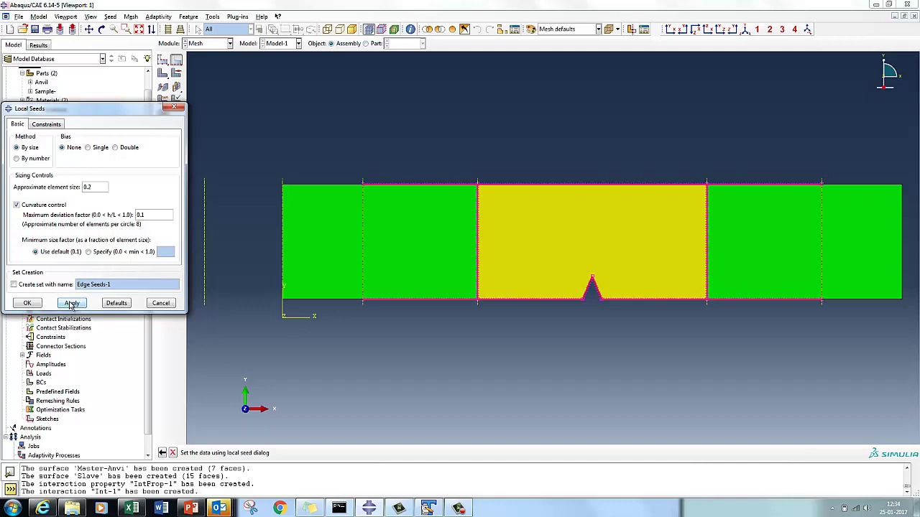
left_click(29, 305)
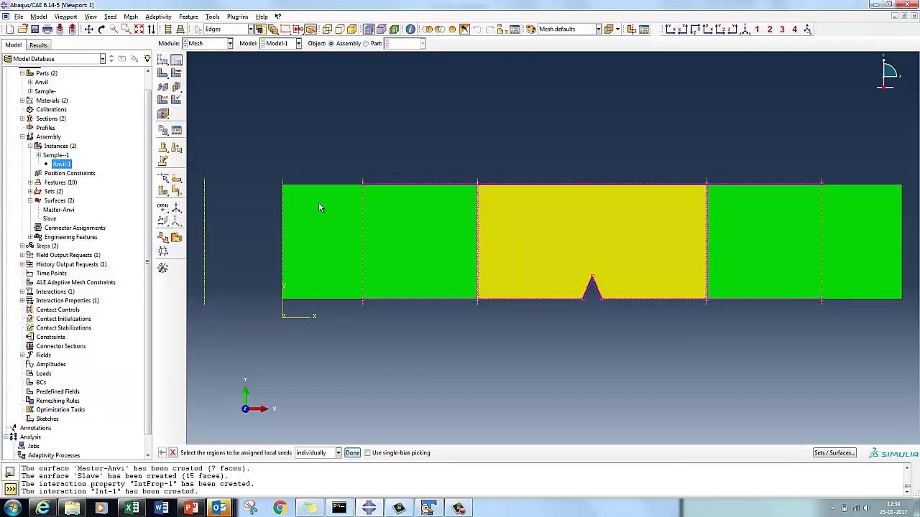
Seed the edges of the sample's outer regions on both sides of the notched section with an approximate element size of 0.8.
left_click(111, 17)
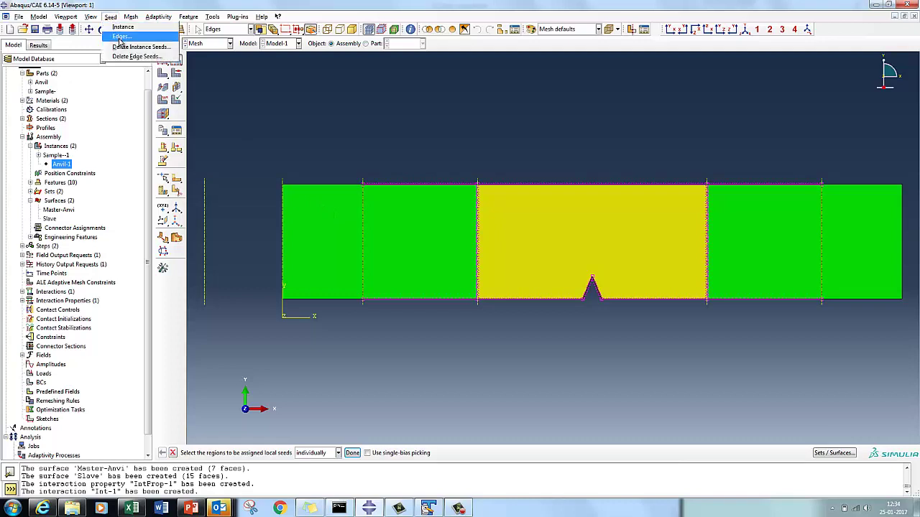
left_click(121, 42)
left_click_drag(261, 168, 457, 332)
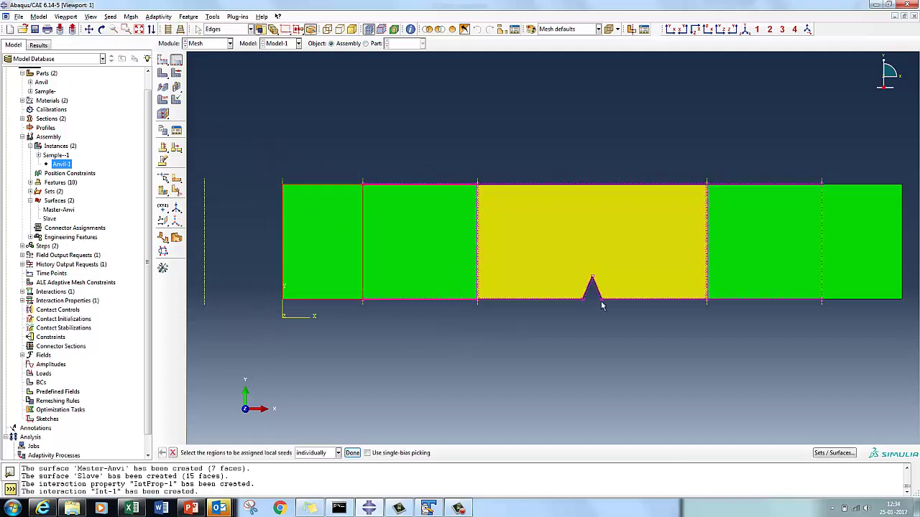
left_click_drag(734, 168, 917, 329, "shift")
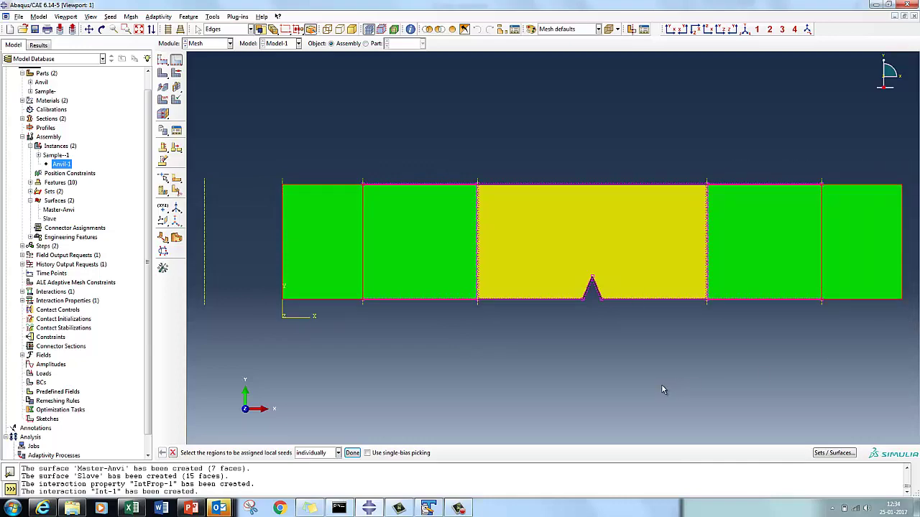
left_click(352, 453)
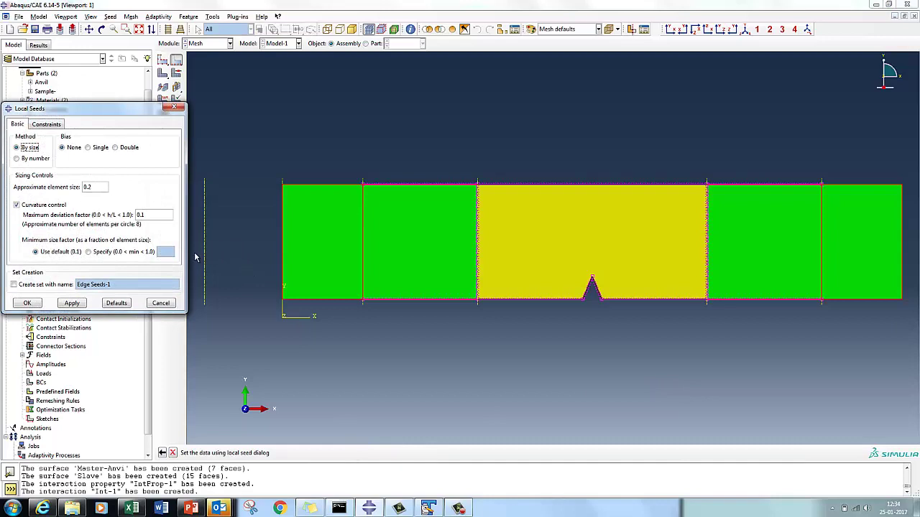
double_click(92, 187)
left_click(27, 302)
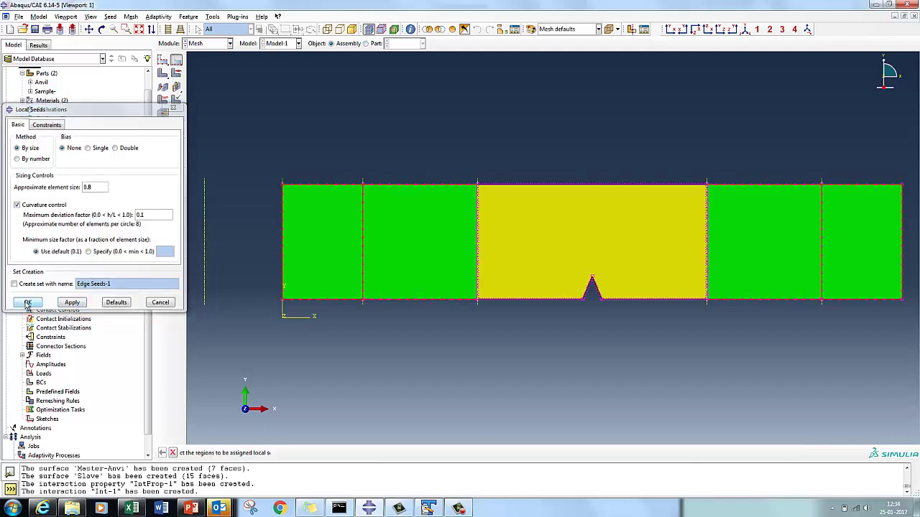
Mesh the whole sample part instance and inspect the mesh in a three-dimensional view.
left_click(162, 74)
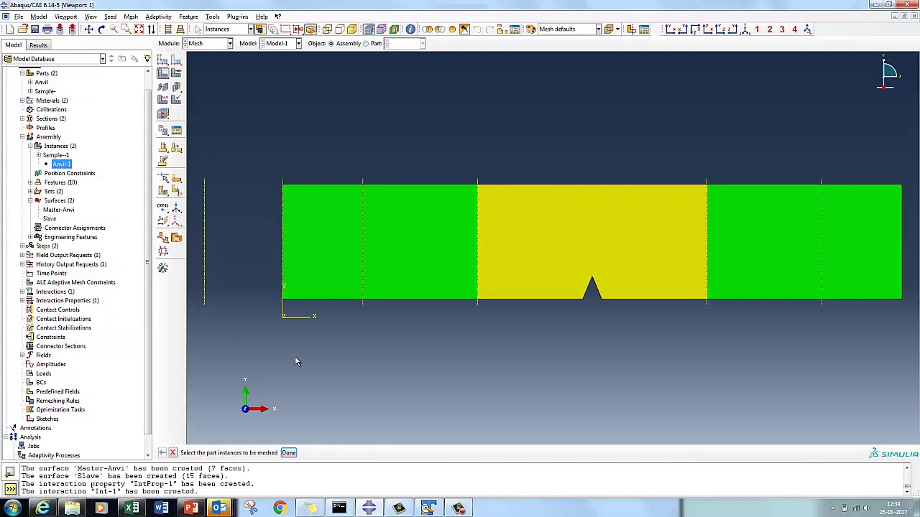
left_click(288, 452)
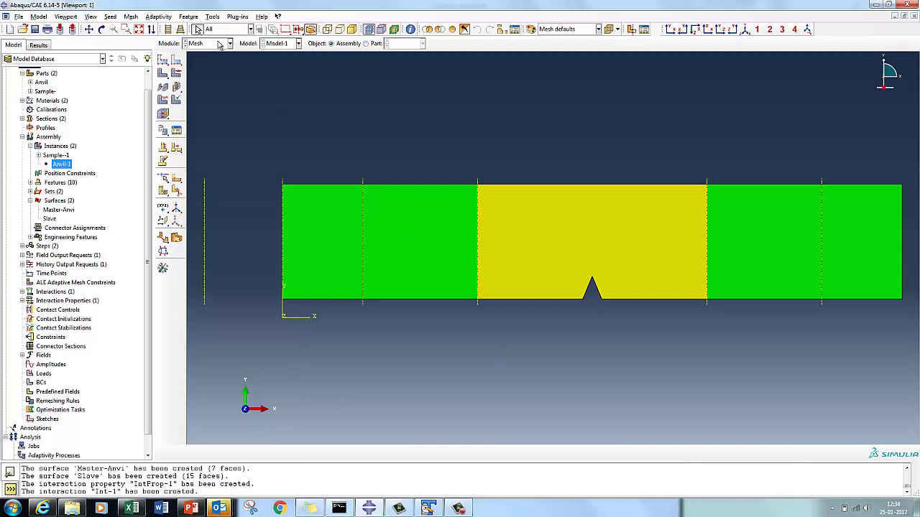
left_click(131, 17)
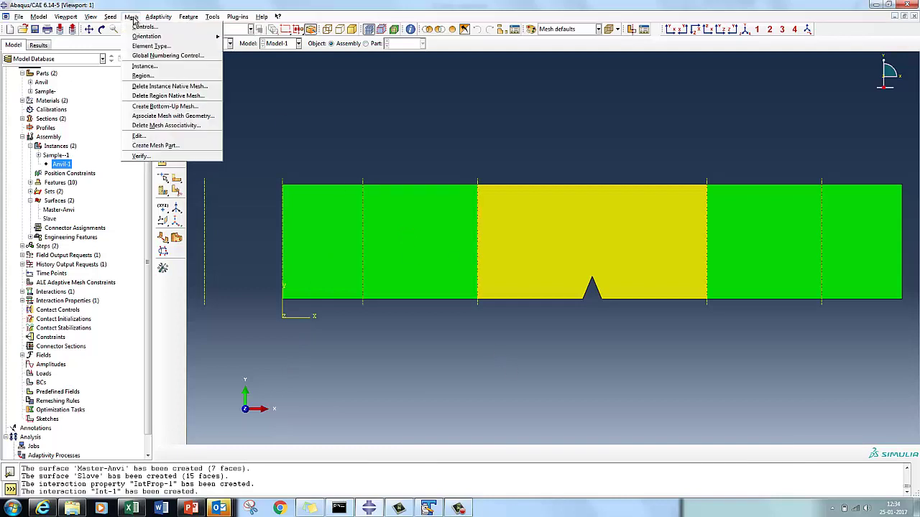
left_click(144, 67)
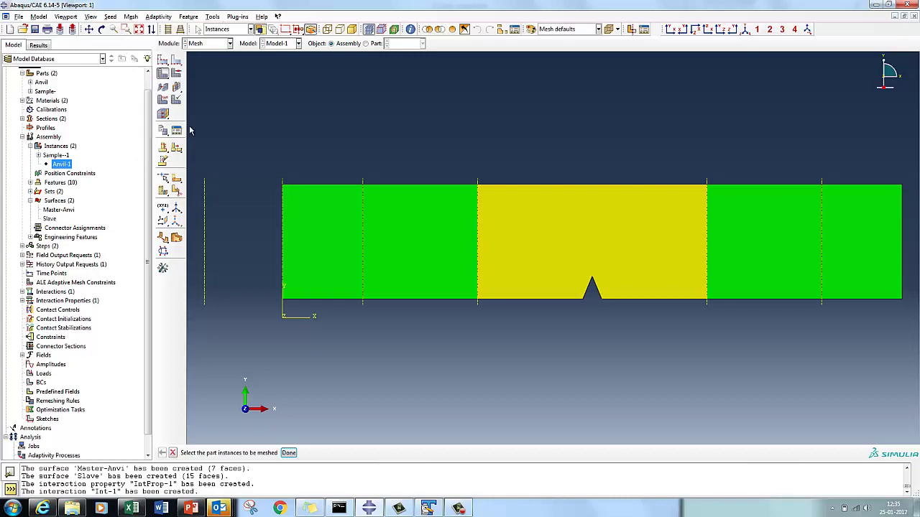
left_click_drag(245, 140, 891, 381)
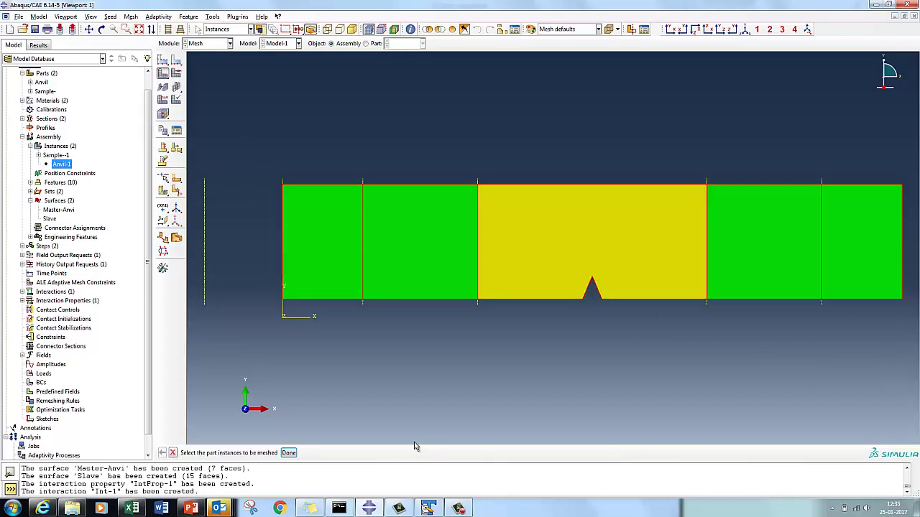
left_click(288, 452)
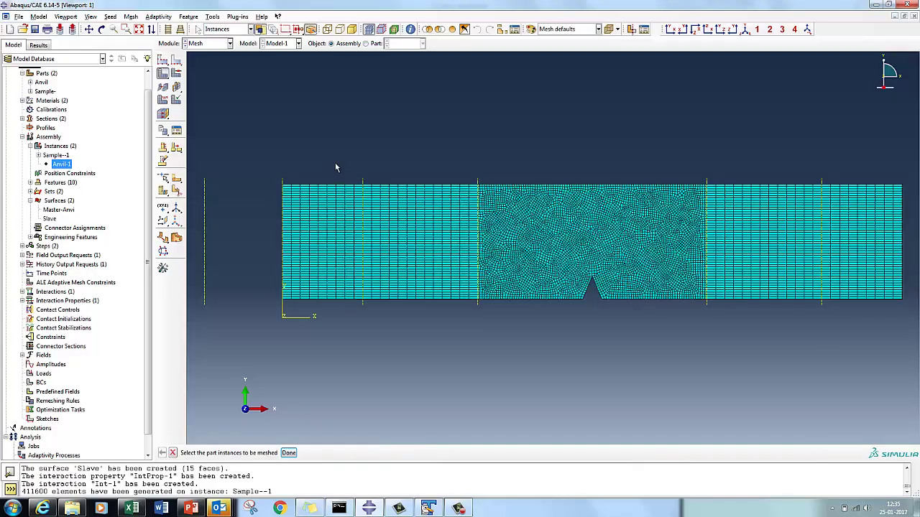
left_click(101, 29)
left_click_drag(611, 223, 567, 237)
key("Escape")
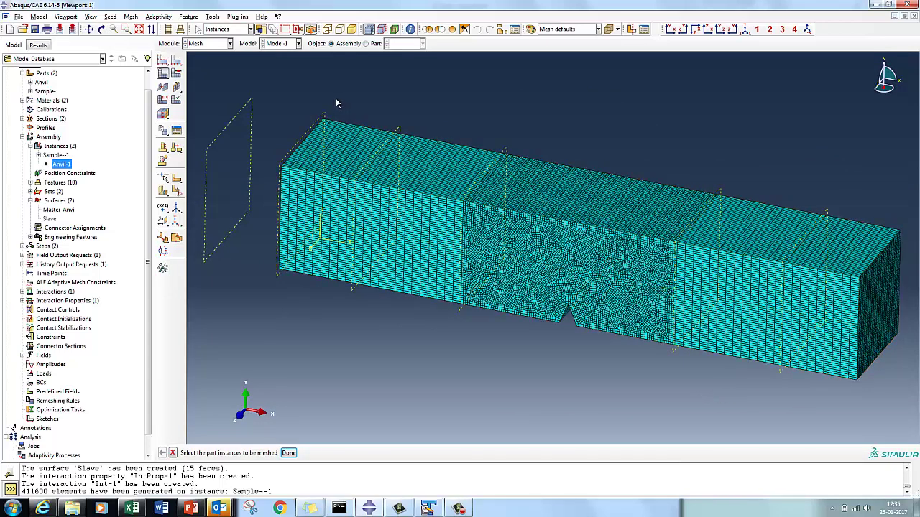
Hide the Sample--1 instance and show Anvil-1 in the front XY view.
left_click(210, 45)
left_click(211, 45)
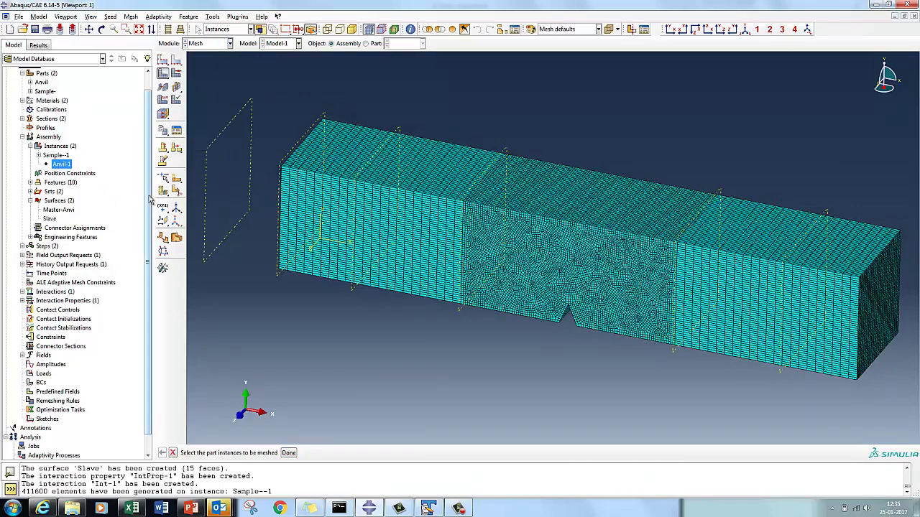
right_click(61, 155)
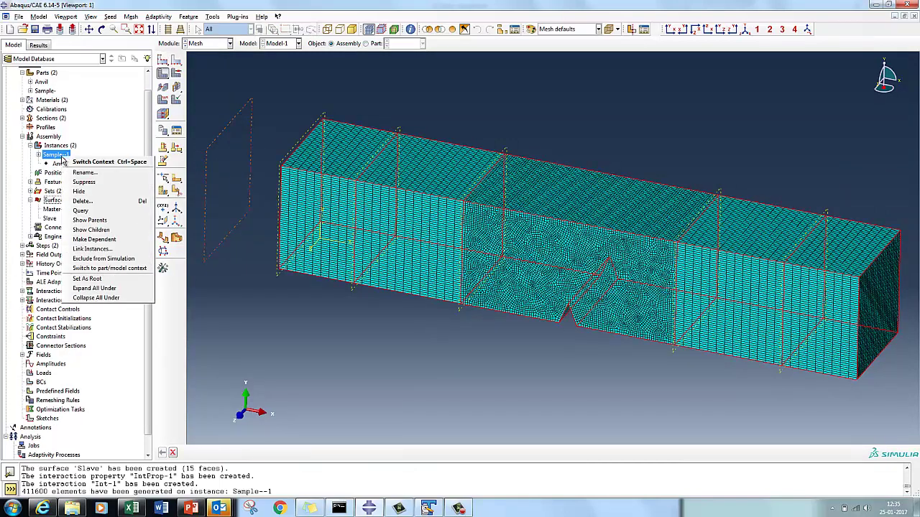
left_click(83, 192)
right_click(61, 164)
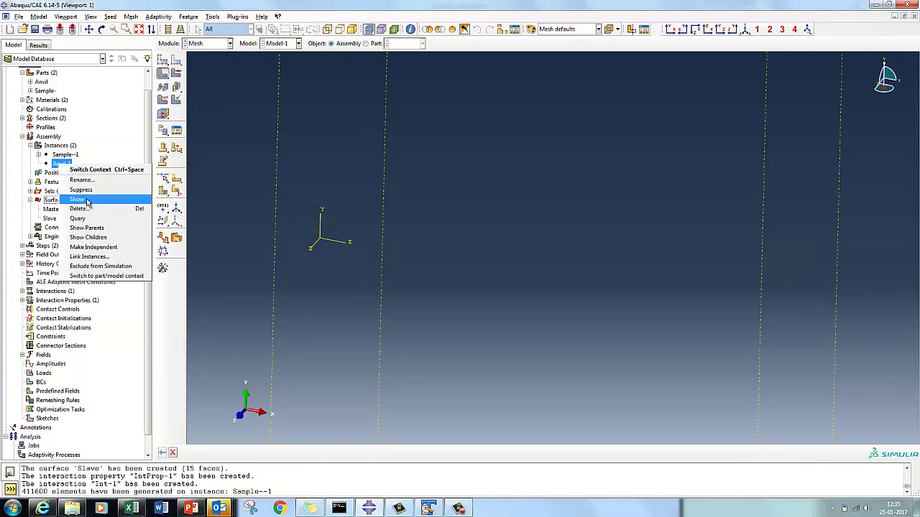
left_click(85, 200)
left_click(140, 30)
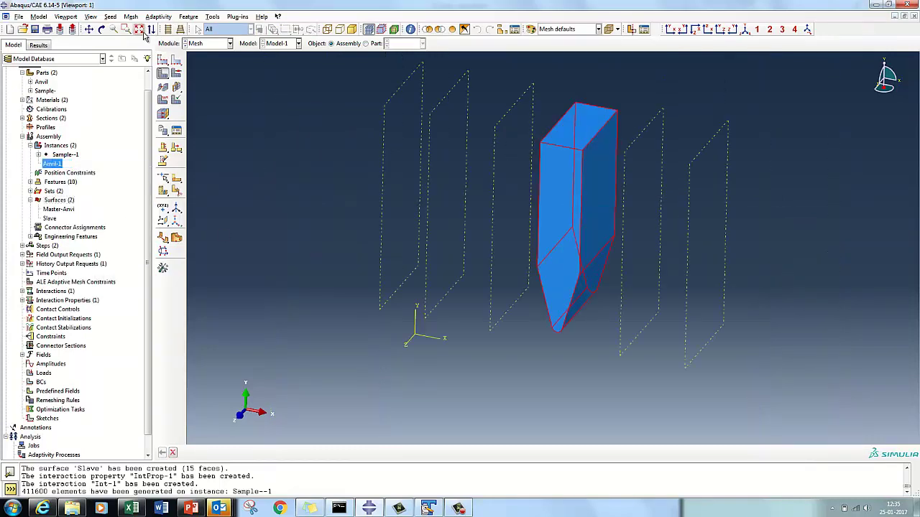
left_click(669, 30)
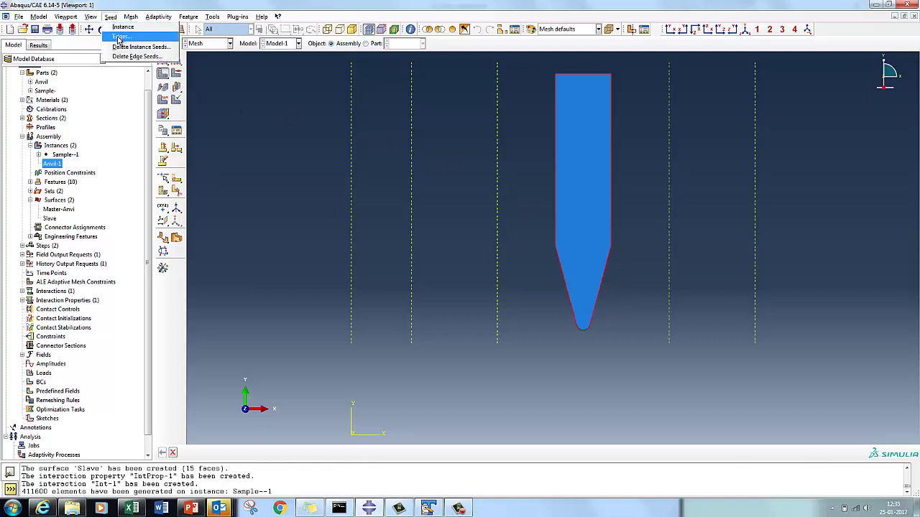
Try to assign local seeds to the edges of the dependent anvil's tapered tip.
left_click(120, 36)
left_click_drag(540, 264, 638, 361)
left_click(352, 453)
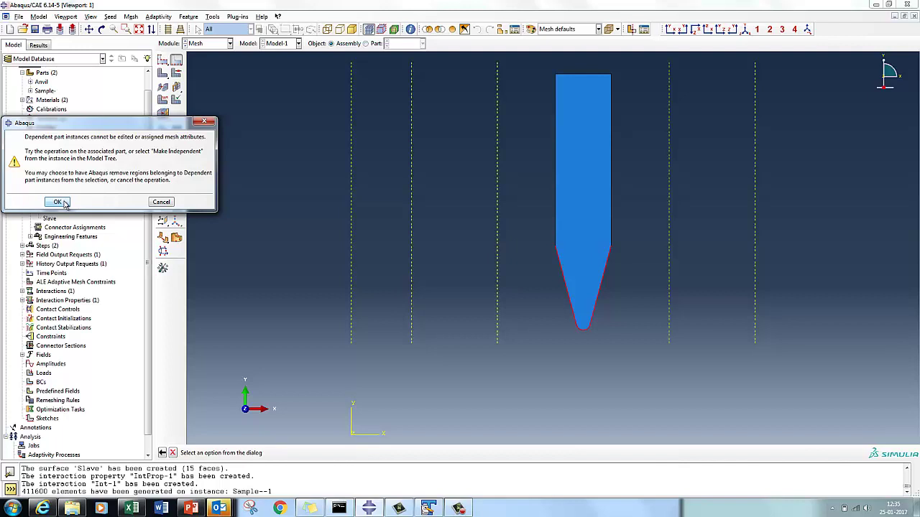
left_click(58, 202)
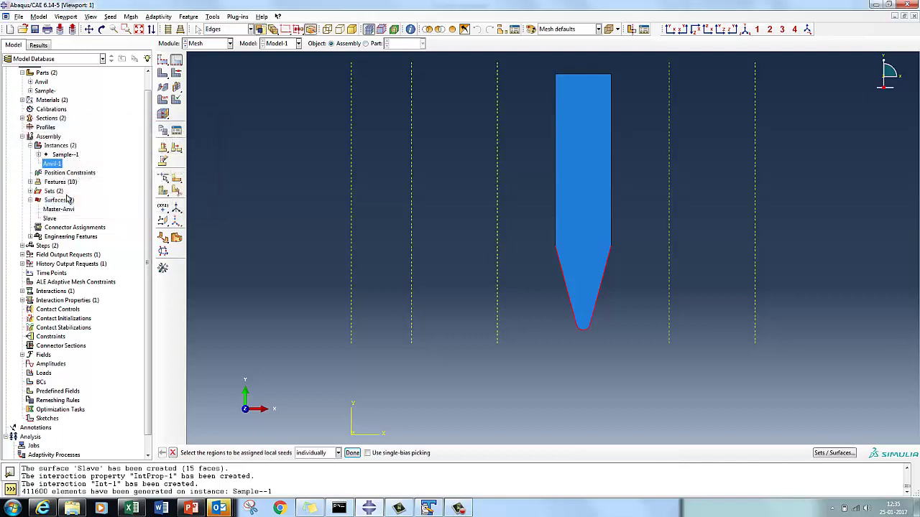
Make the Anvil-1 instance independent and assign local seeds by size to the edges of its tapered tip.
right_click(46, 167)
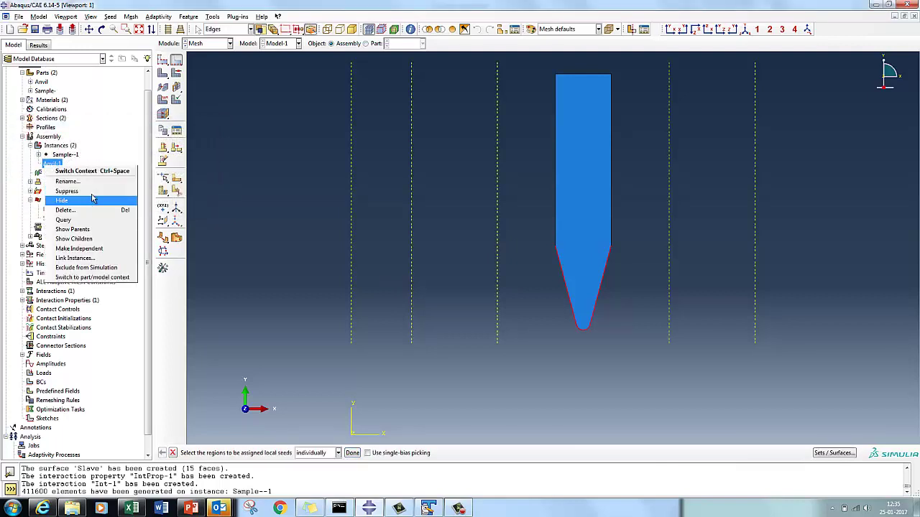
left_click(85, 248)
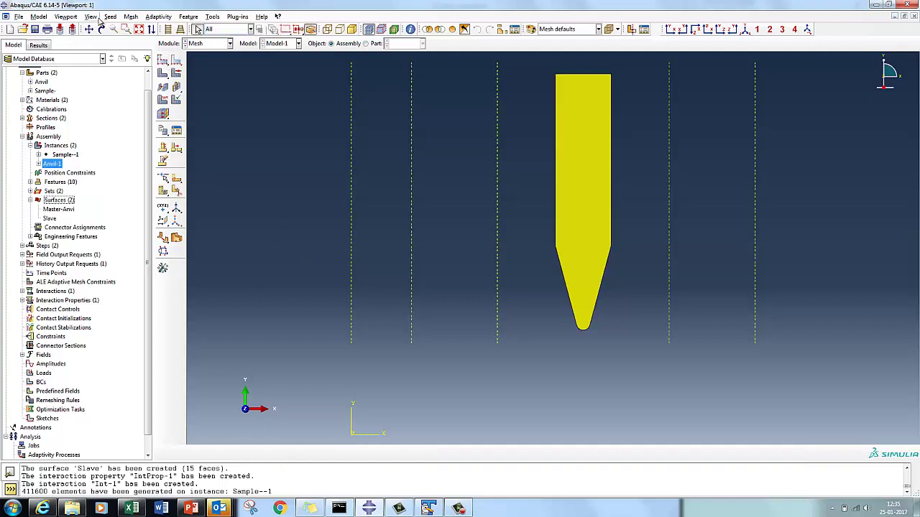
left_click(110, 16)
left_click(121, 41)
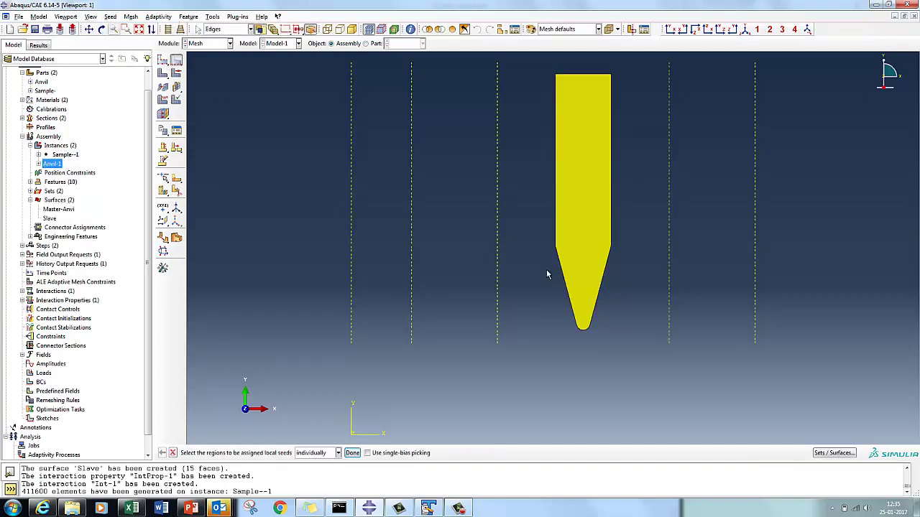
left_click_drag(546, 274, 637, 345)
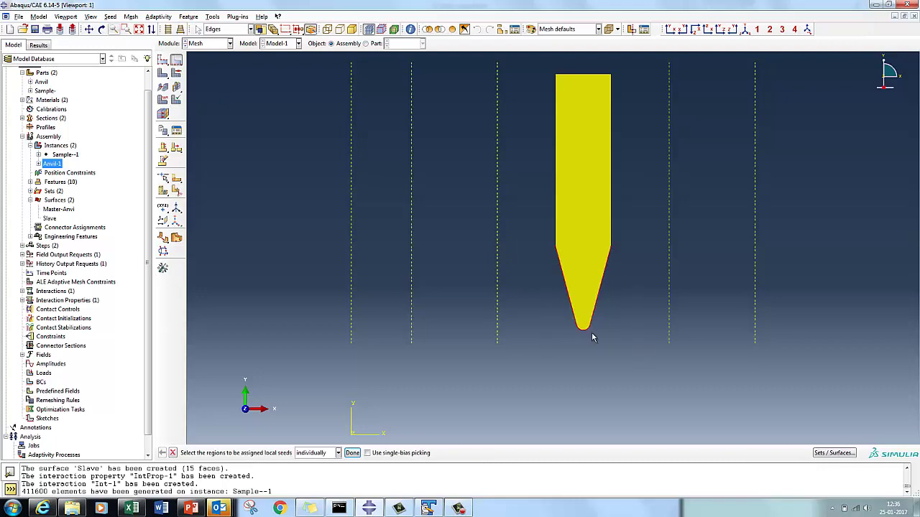
left_click(352, 453)
left_click_drag(98, 187, 42, 180)
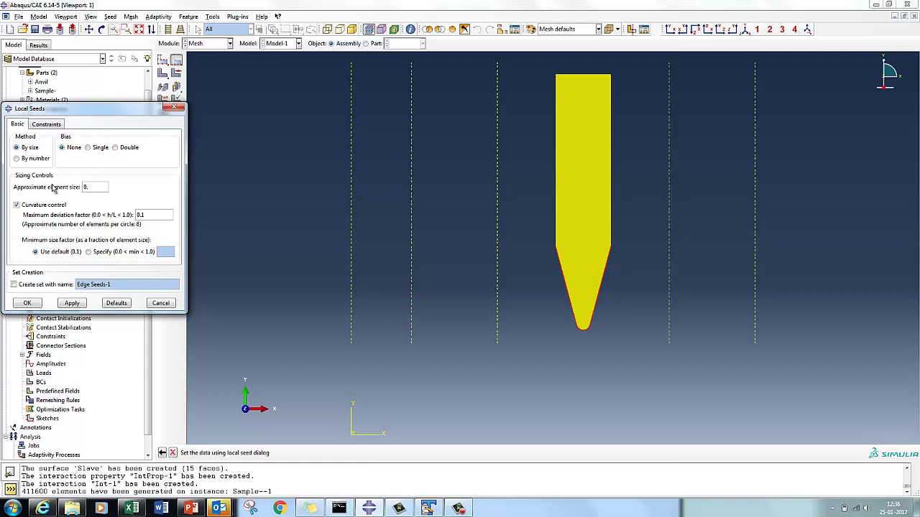
left_click(72, 302)
left_click(28, 303)
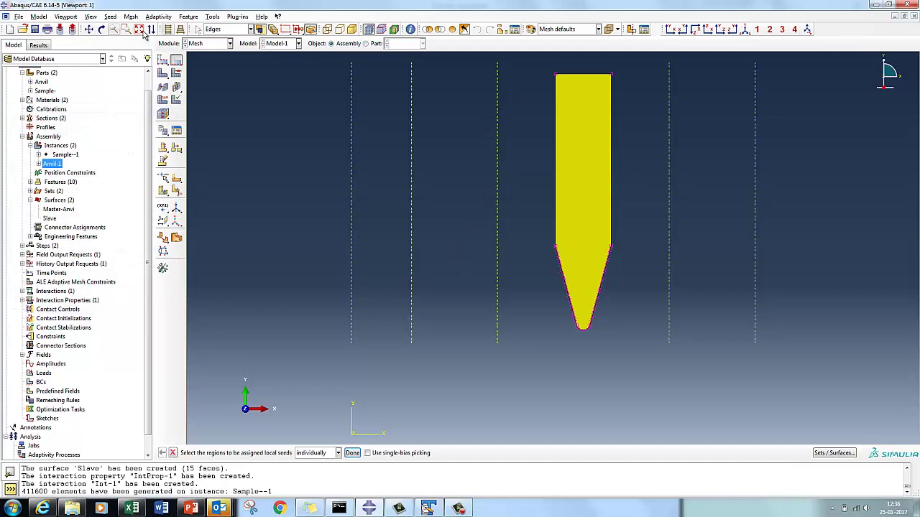
Assign local seeds by size to the edges of the anvil's straight upper body.
left_click(110, 16)
left_click(120, 38)
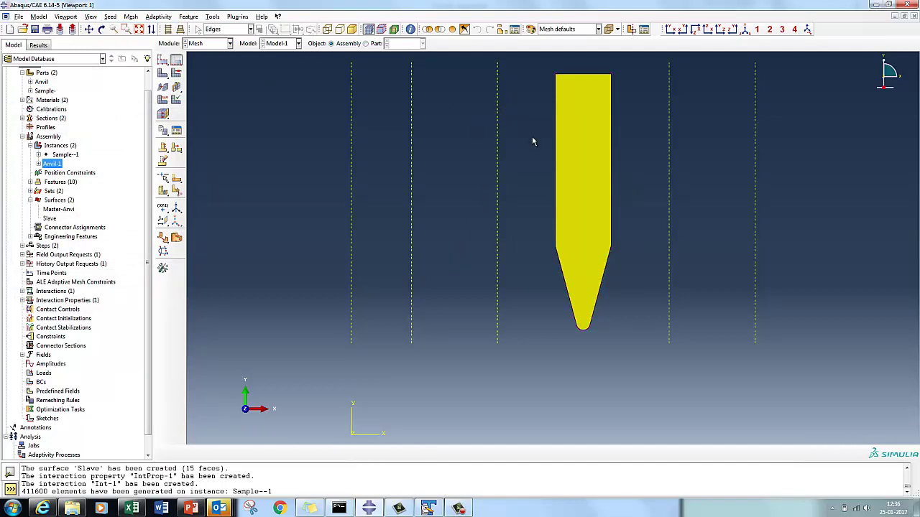
left_click_drag(590, 164, 654, 212)
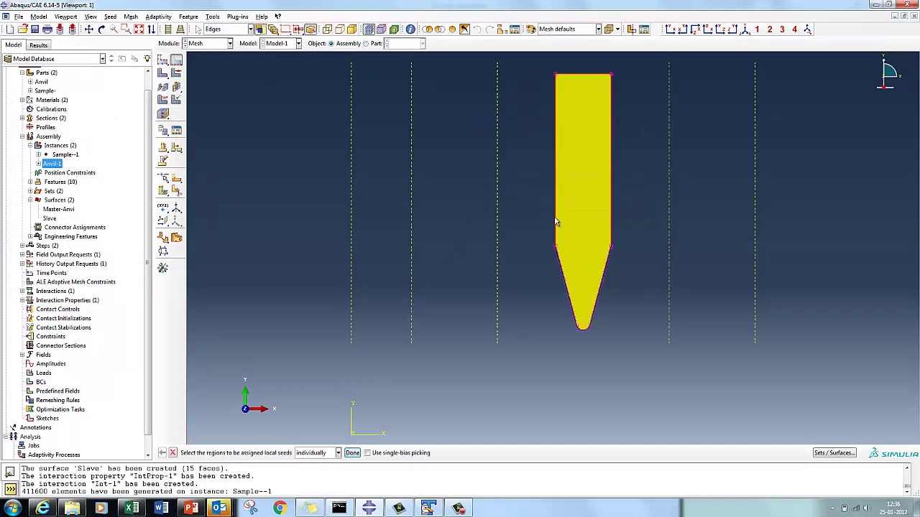
left_click(352, 453)
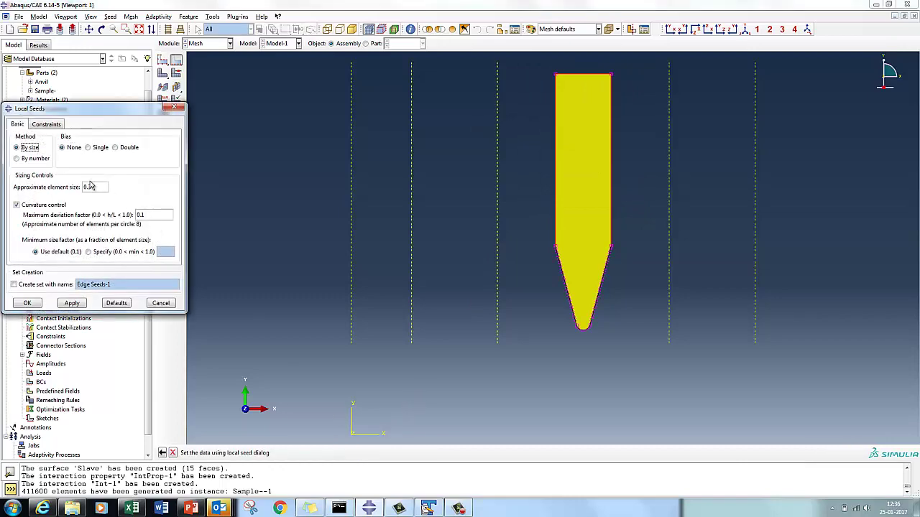
left_click_drag(97, 186, 52, 186)
left_click(72, 304)
left_click(29, 303)
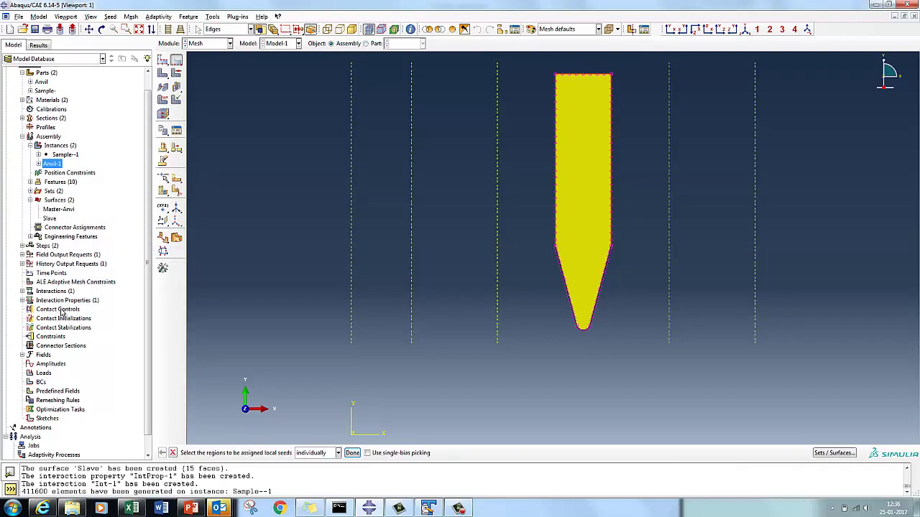
left_click(352, 452)
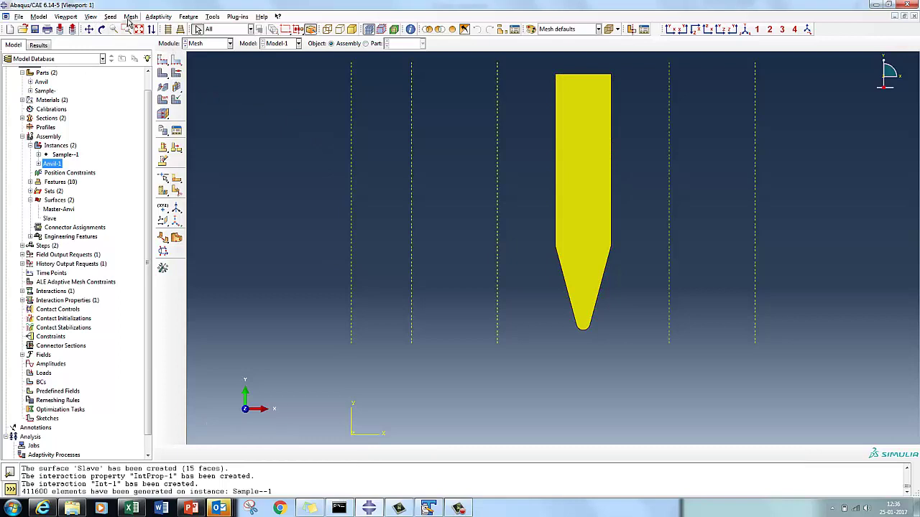
Mesh the Anvil-1 part instance.
left_click(131, 17)
left_click(143, 66)
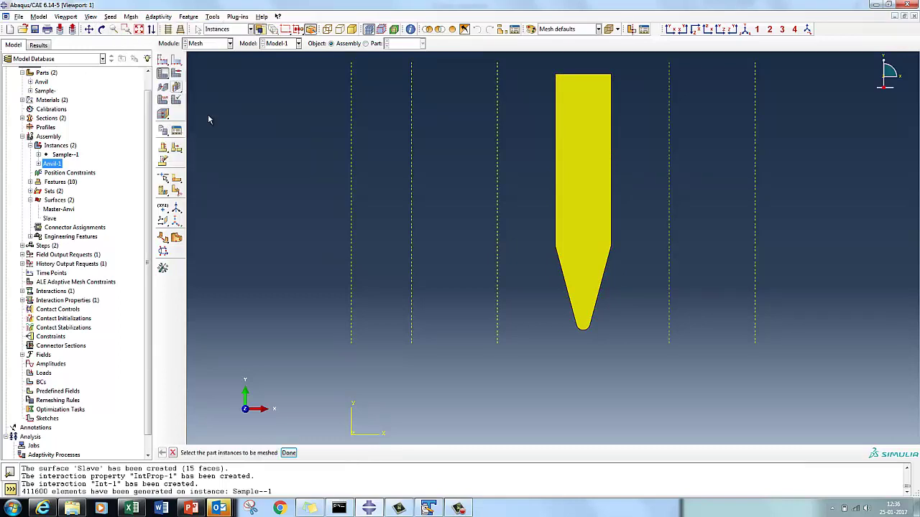
left_click(566, 187)
left_click(289, 453)
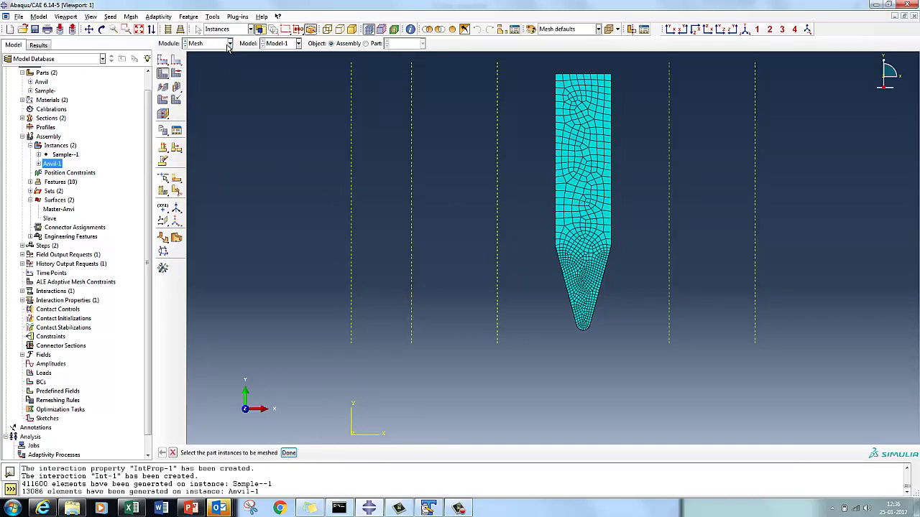
Show the Sample--1 instance again and inspect both meshed instances in a three-dimensional view.
right_click(63, 155)
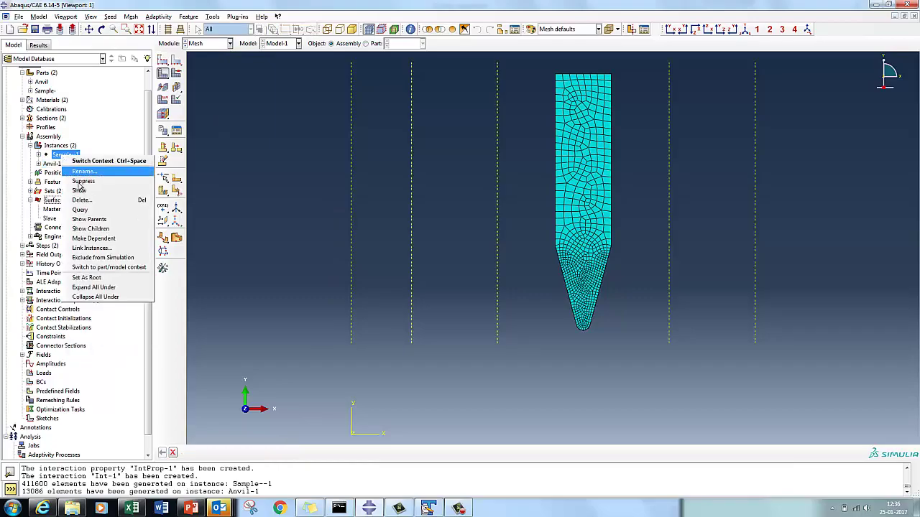
left_click(79, 190)
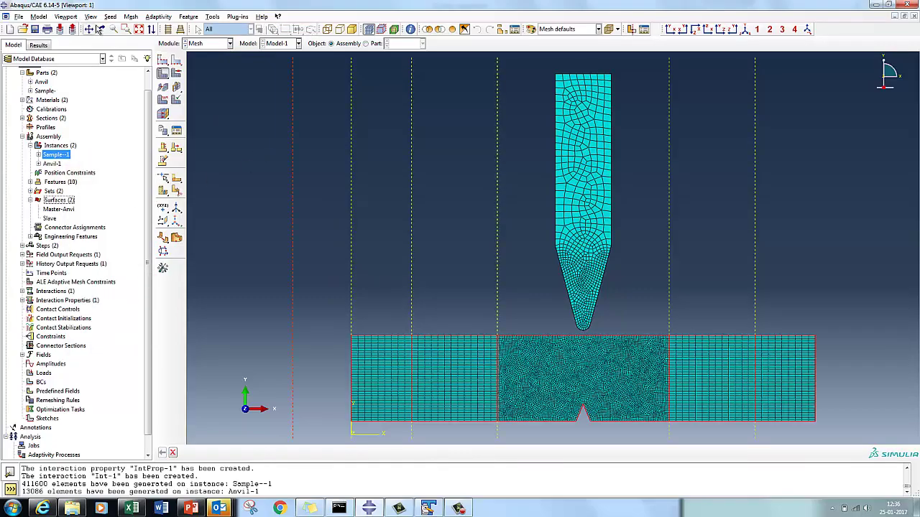
left_click(103, 31)
left_click_drag(467, 230, 508, 195)
key("Escape")
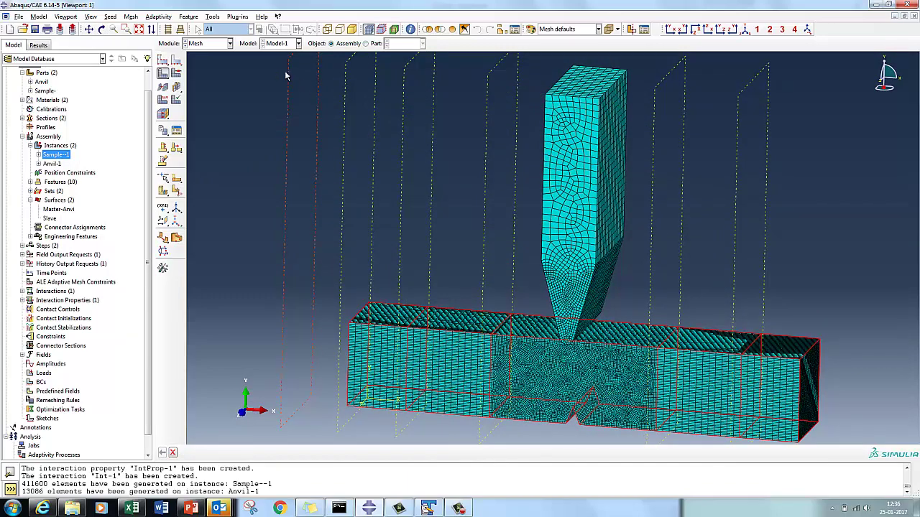
Switch to the Load module and start a mechanical Displacement/Rotation boundary condition in Step-1.
left_click(213, 45)
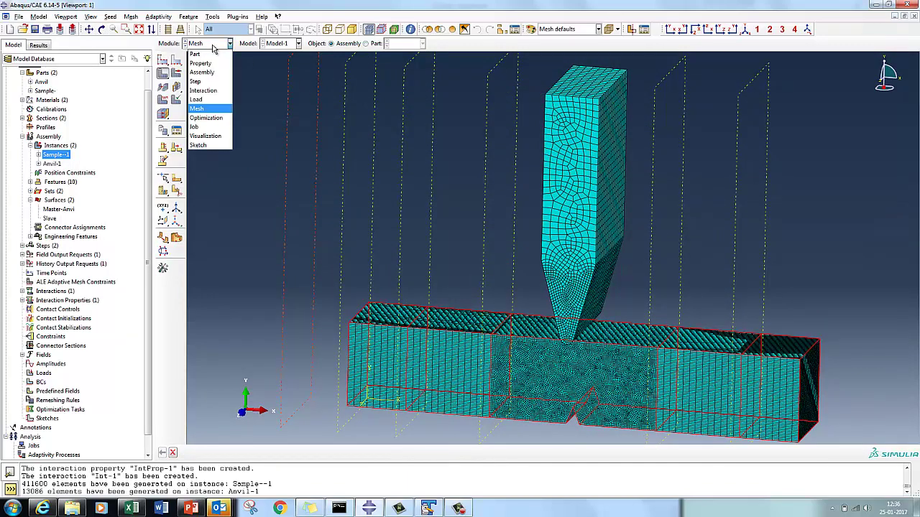
left_click(205, 101)
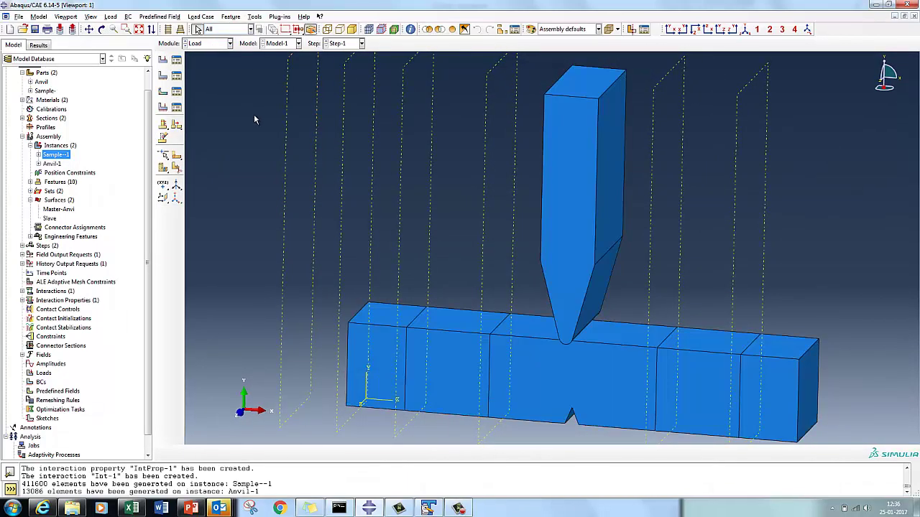
left_click(101, 29)
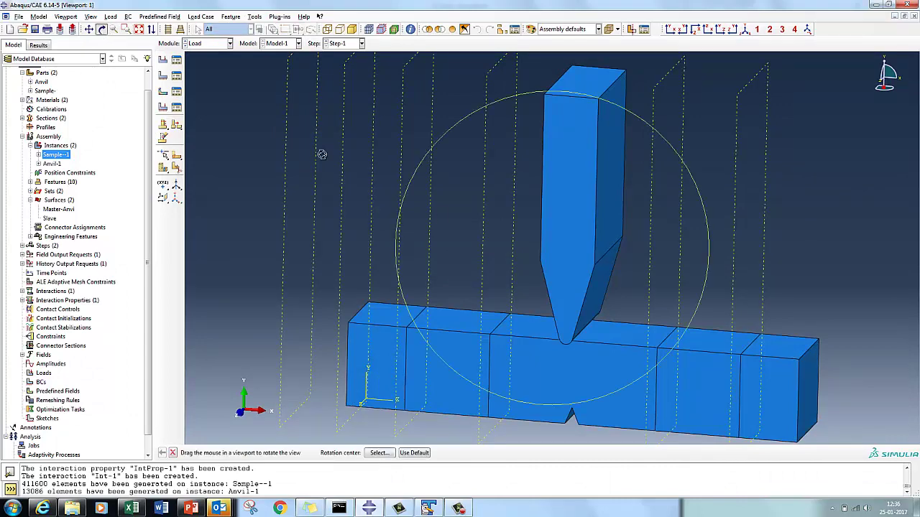
left_click_drag(464, 241, 468, 202)
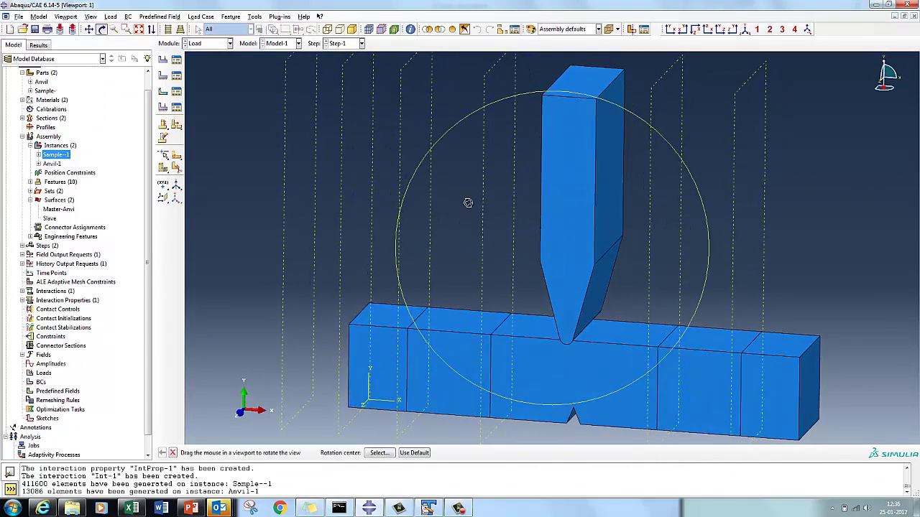
key("Escape")
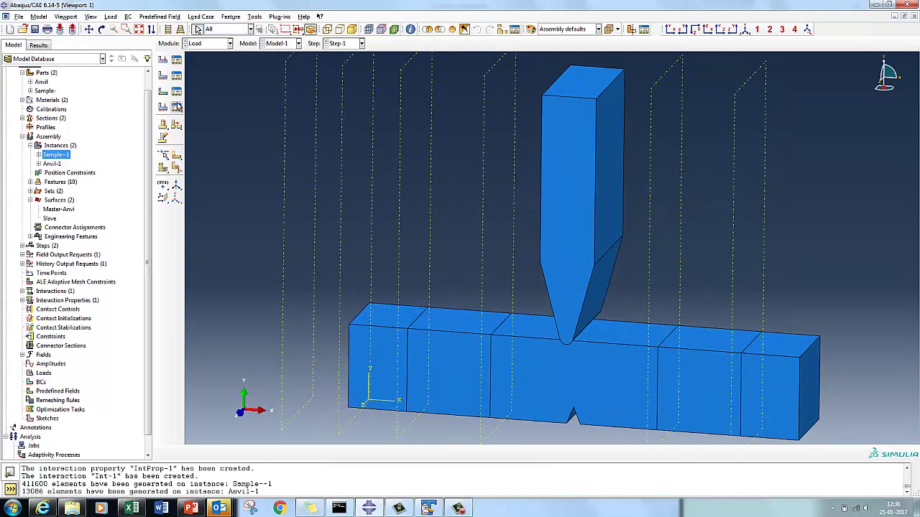
left_click(163, 77)
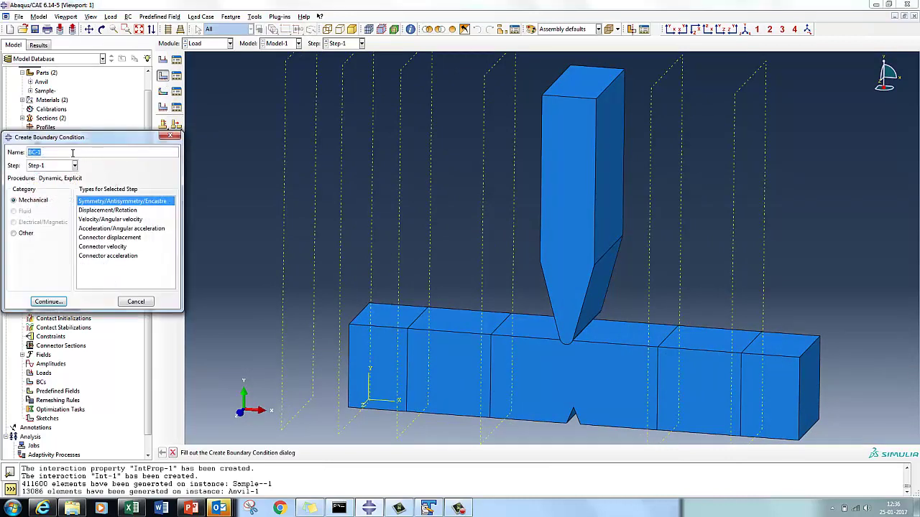
left_click(102, 210)
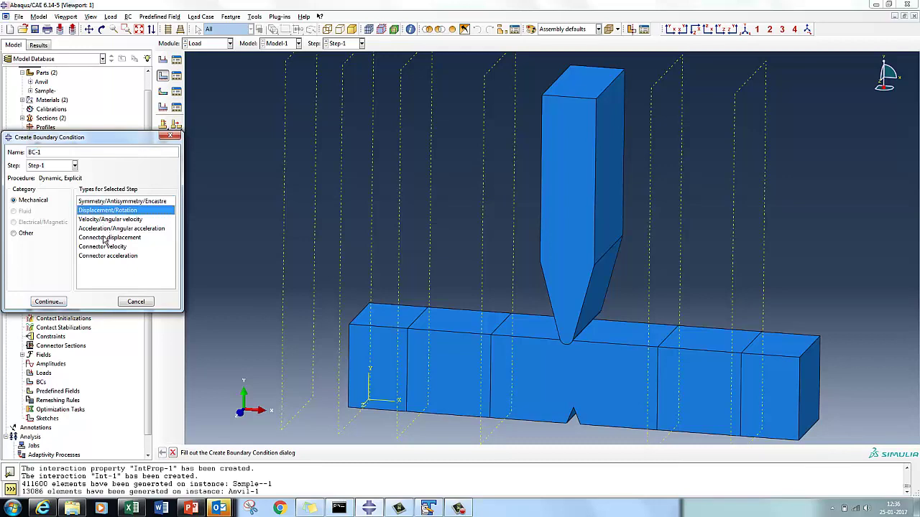
left_click(48, 301)
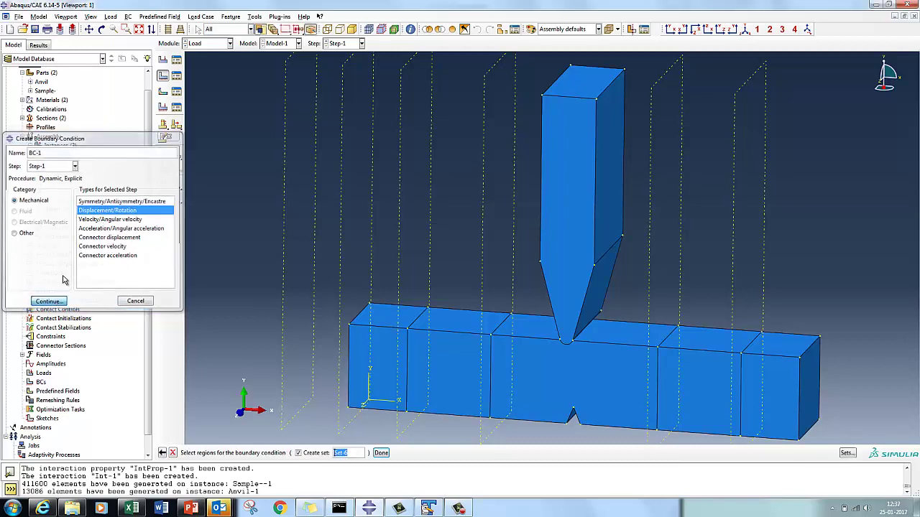
Apply the boundary condition to the two outermost partition edges on the sample's notched underside, with U2 fixed at 0.
left_click(102, 29)
left_click_drag(447, 195, 586, 221)
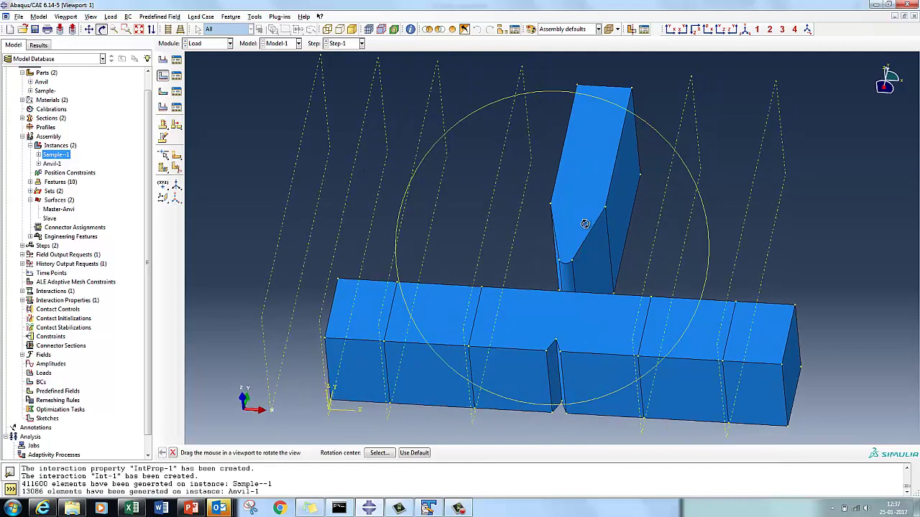
key("Escape")
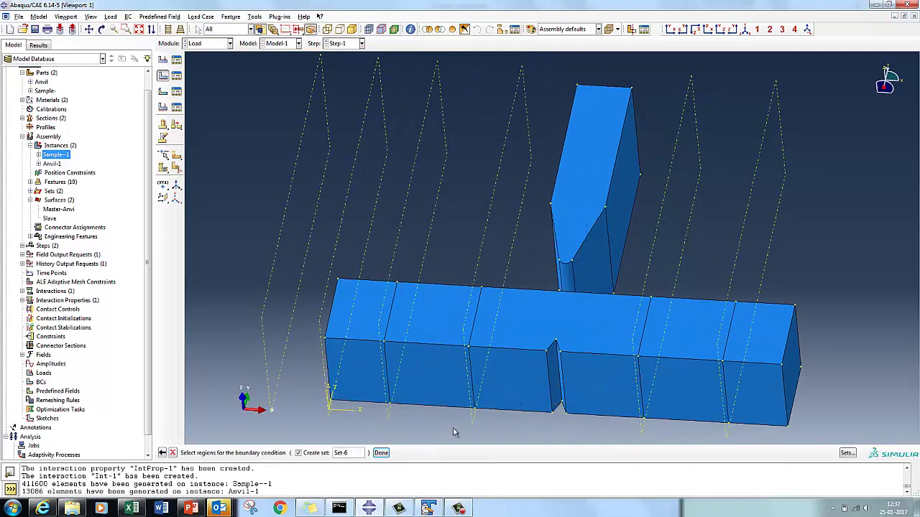
left_click(387, 380)
left_click(726, 393, "shift")
left_click(381, 454)
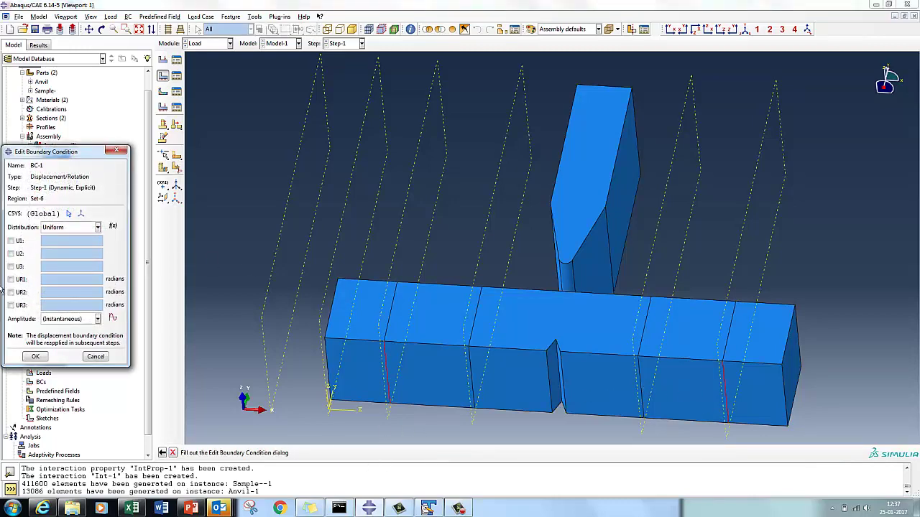
left_click(11, 254)
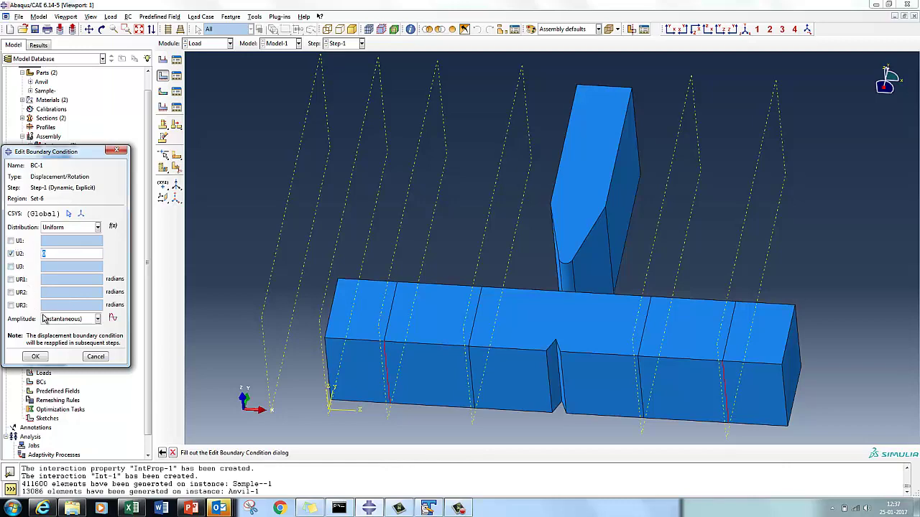
left_click(36, 356)
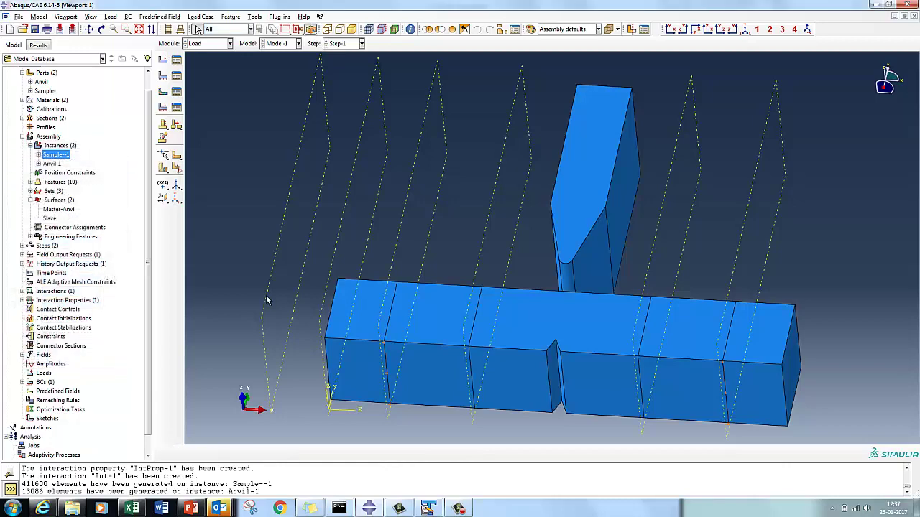
Create a Displacement/Rotation boundary condition in Step-1 on the whole anvil with U1 and U3 set to 0.
left_click(101, 29)
left_click_drag(448, 135, 590, 96)
left_click(669, 29)
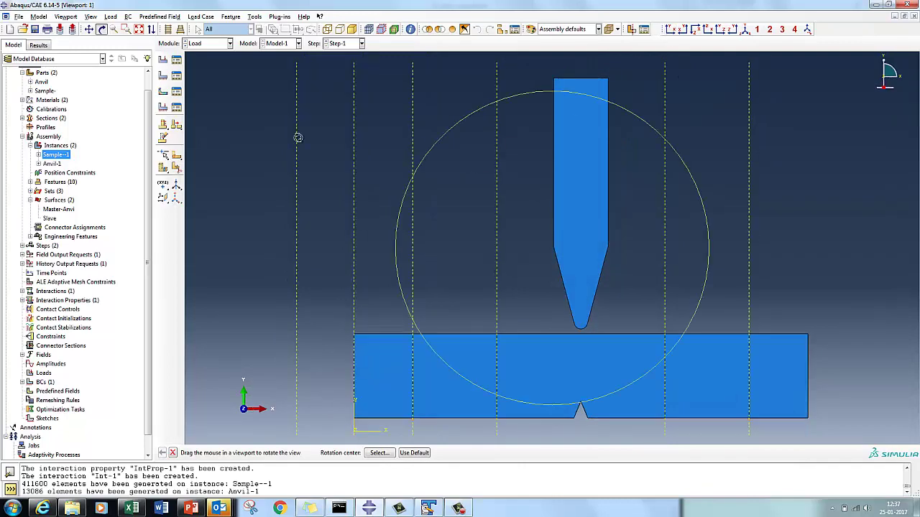
left_click(162, 75)
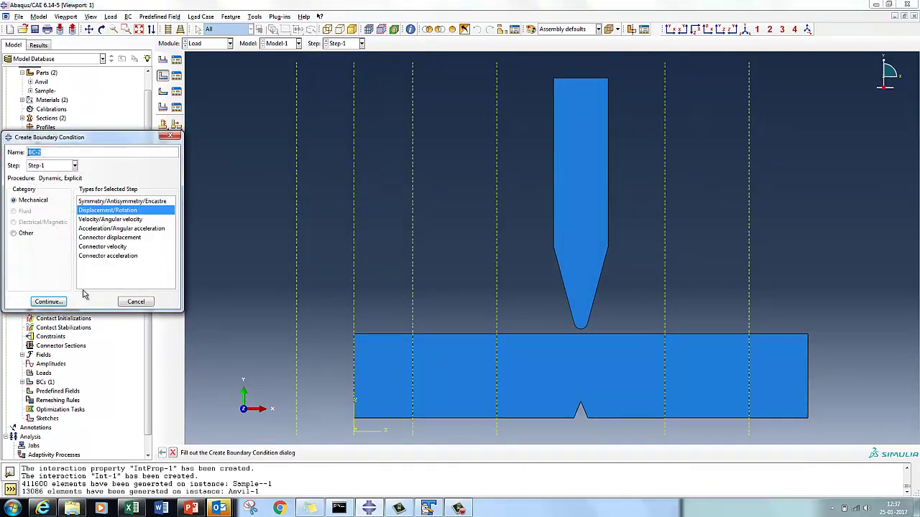
left_click(47, 302)
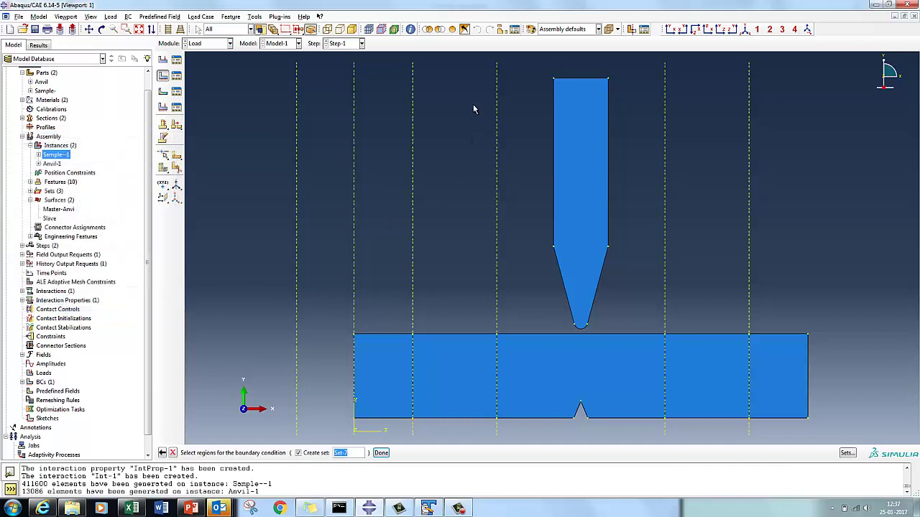
mouse_move(510, 68)
left_mouse_down()
mouse_move(606, 279)
mouse_move(644, 334)
left_mouse_up()
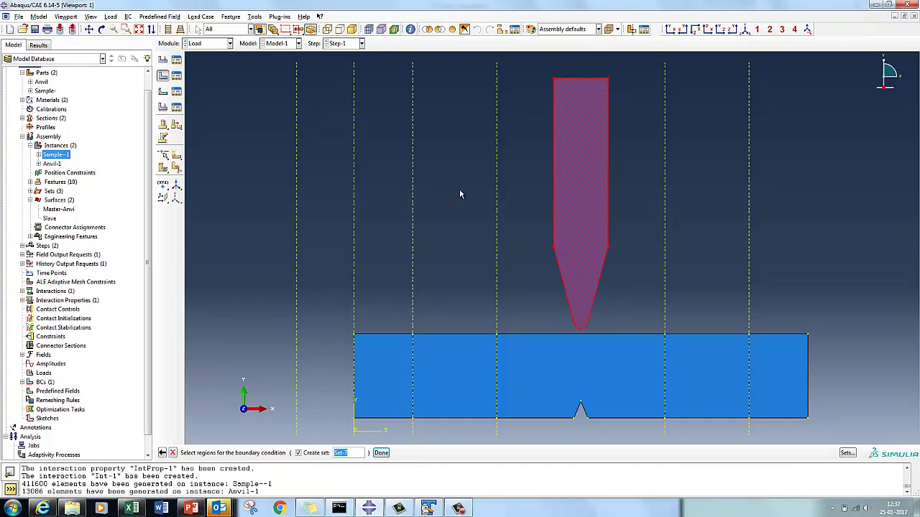
left_click(382, 453)
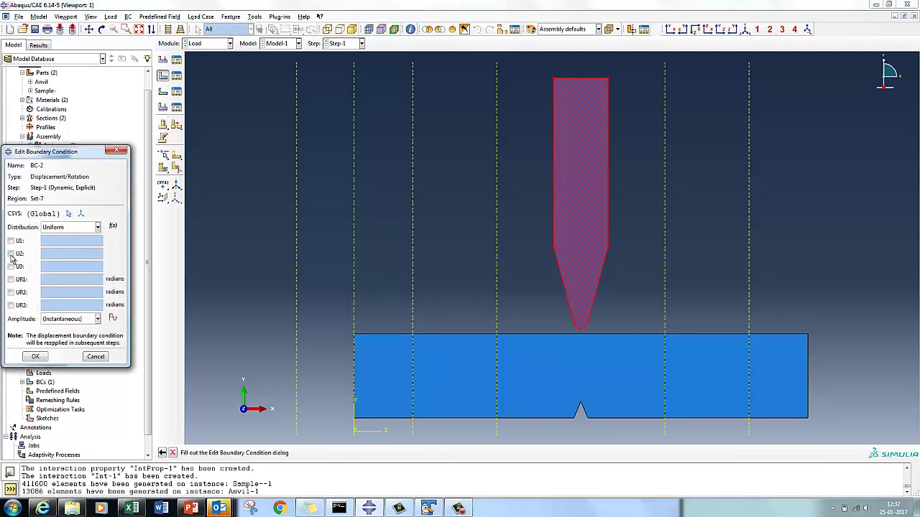
left_click(11, 241)
left_click(18, 267)
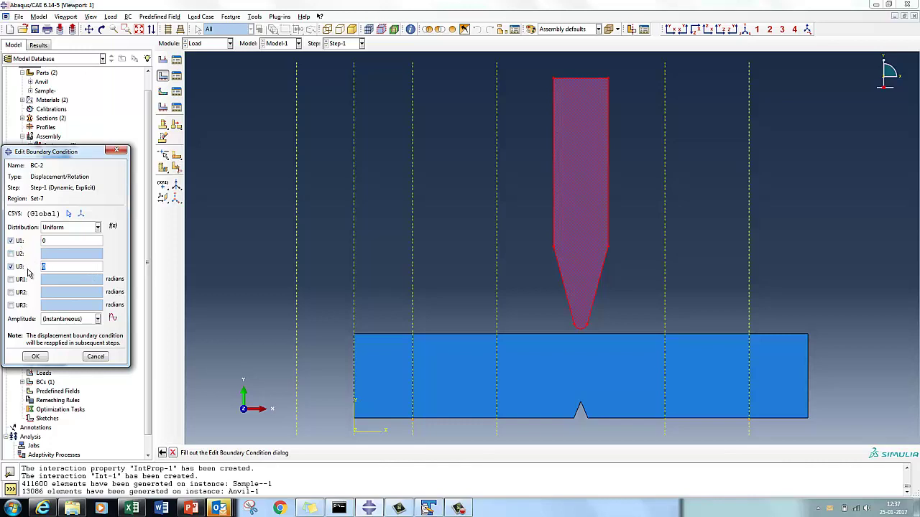
left_click(35, 356)
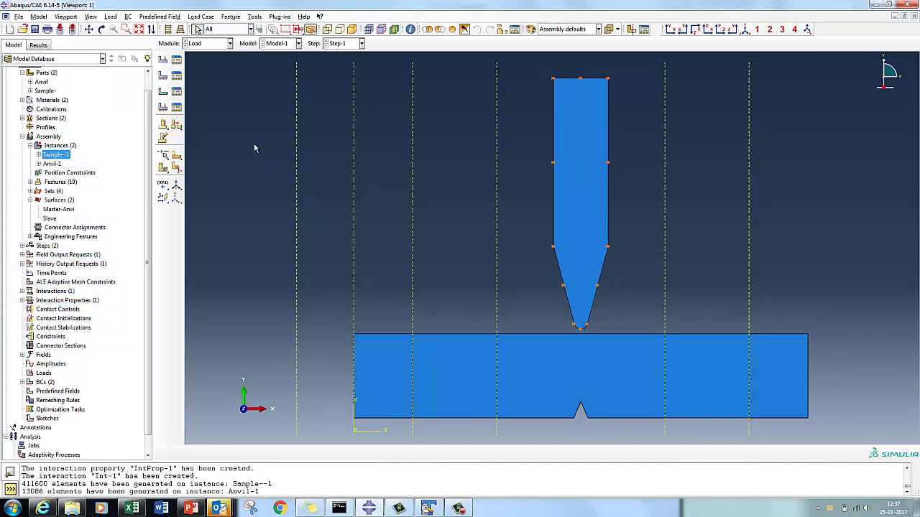
Start a mechanical Velocity predefined field named Initial-Vel in the Initial step.
left_click(175, 99)
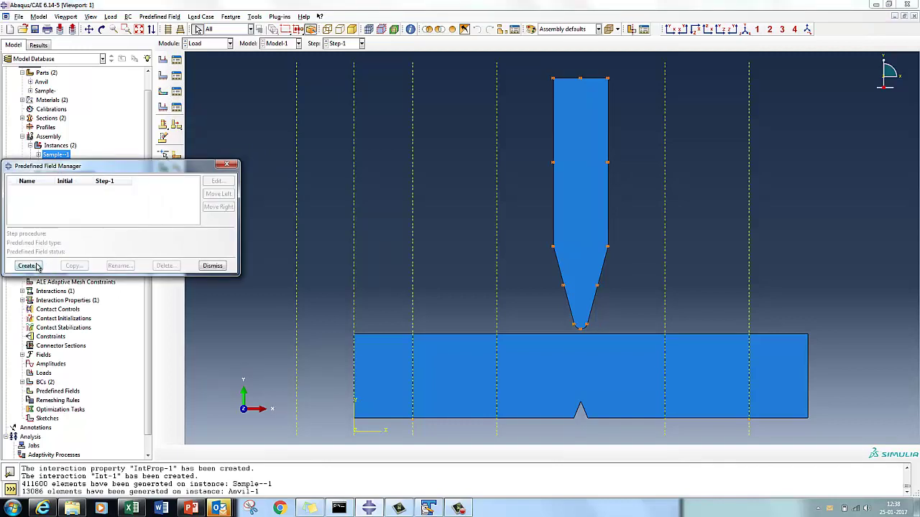
left_click(28, 266)
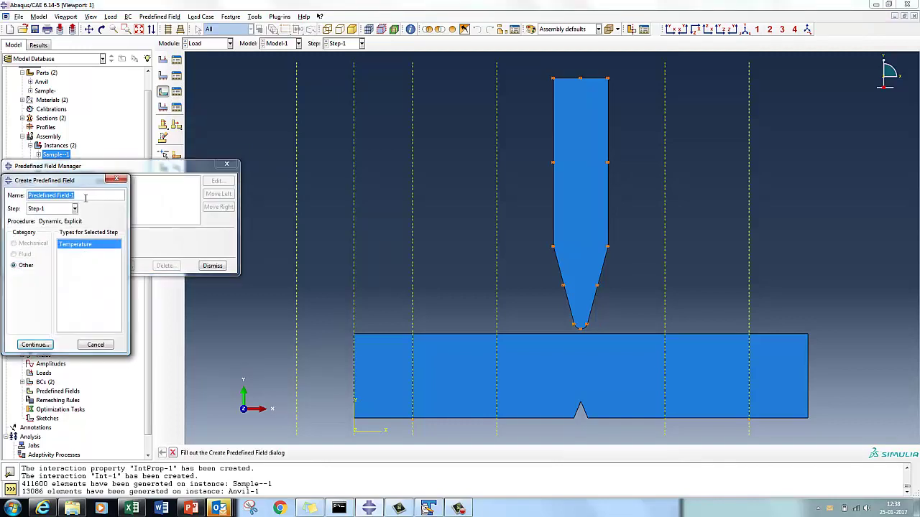
type("Initial-Vel")
left_click(52, 209)
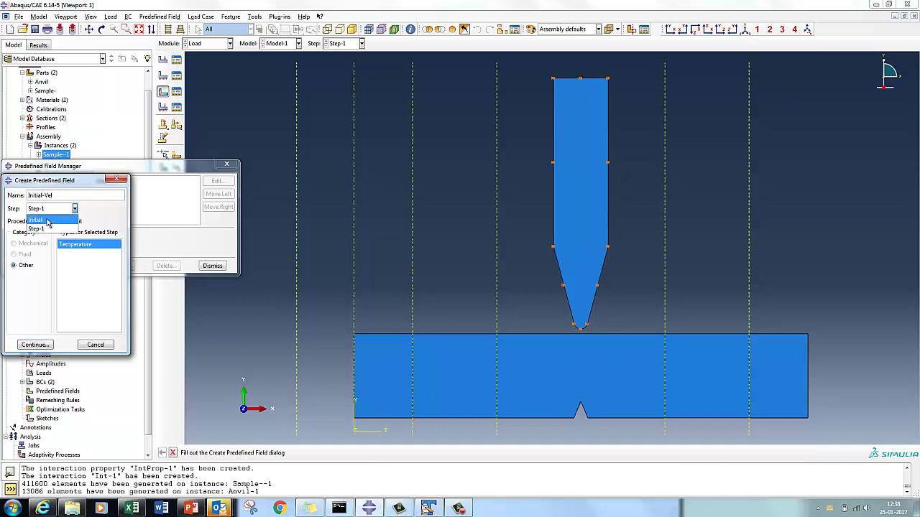
left_click(47, 219)
left_click(33, 244)
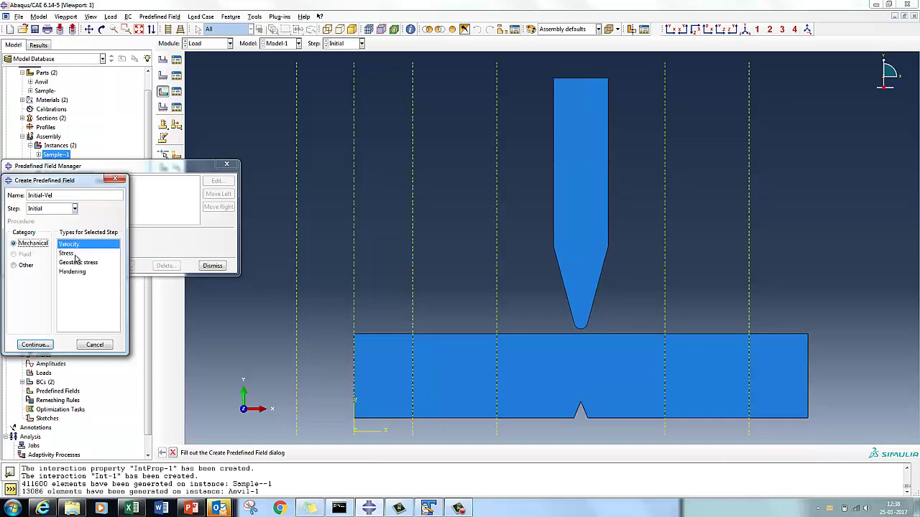
left_click(39, 345)
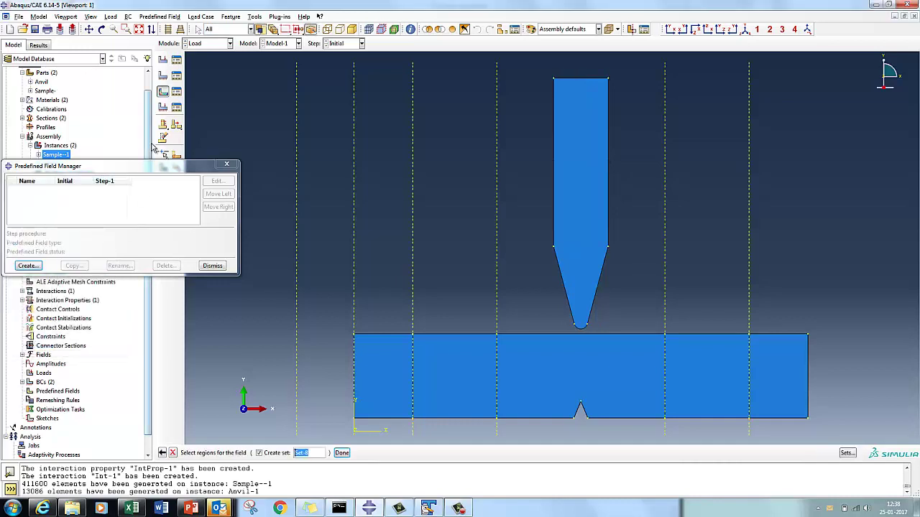
left_click_drag(526, 69, 649, 334)
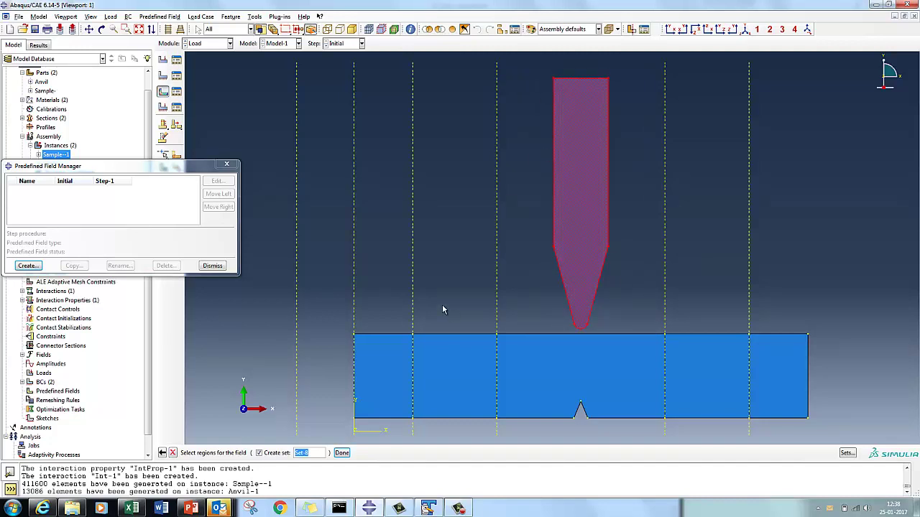
left_click(29, 267)
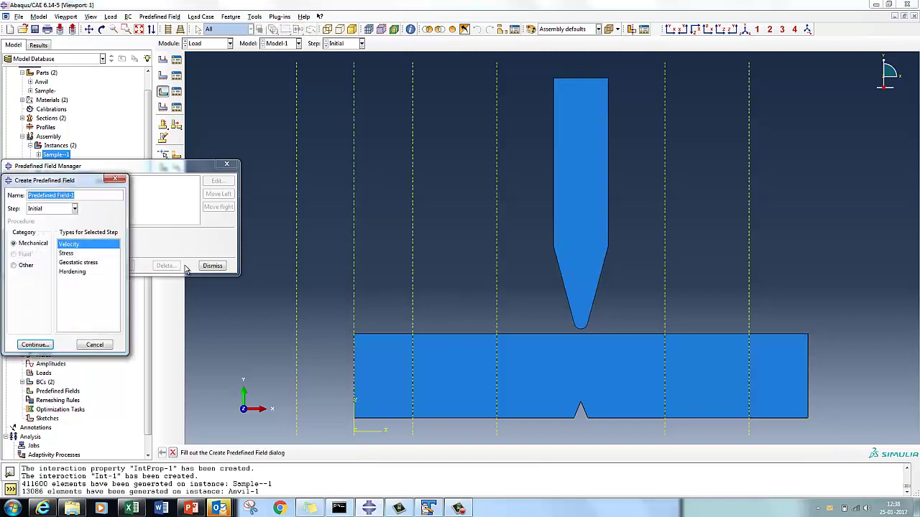
left_click(95, 345)
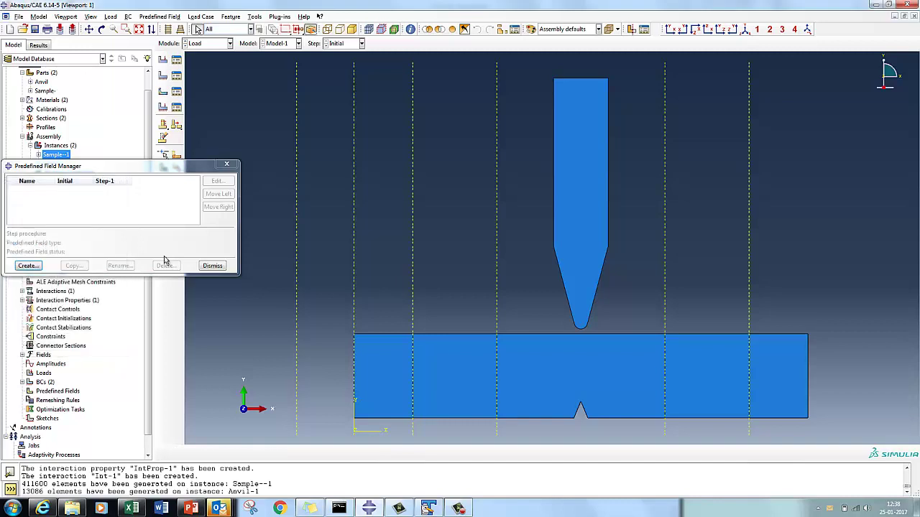
Create the velocity predefined field Initial-vel in the Initial step on the whole anvil, with V2 set to -2500.
left_click(29, 267)
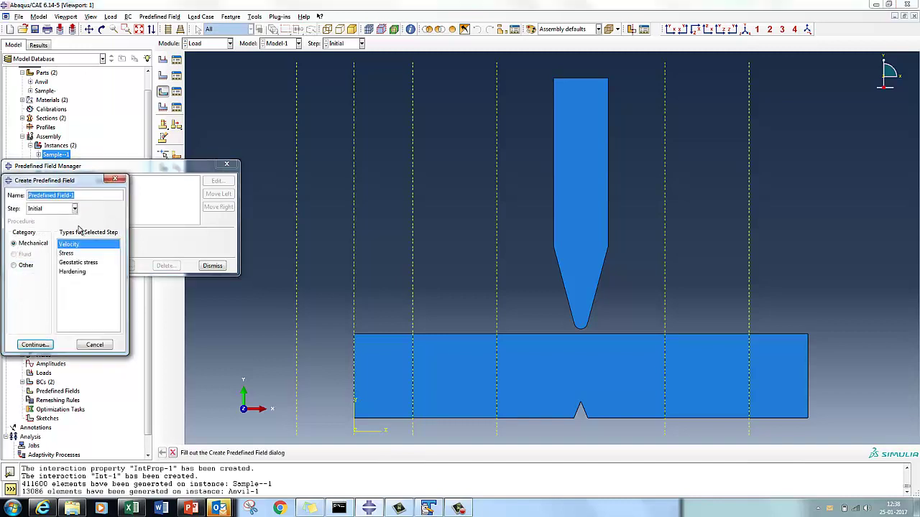
key("BackSpace")
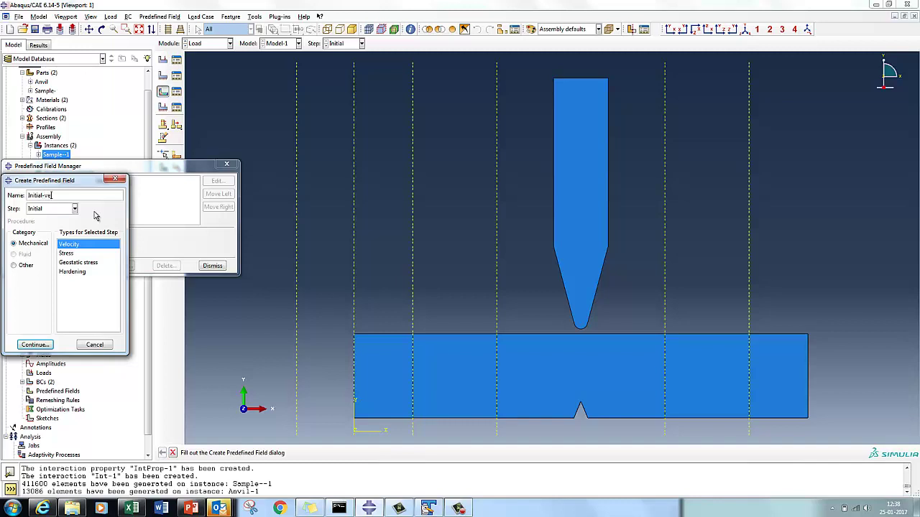
left_click(34, 345)
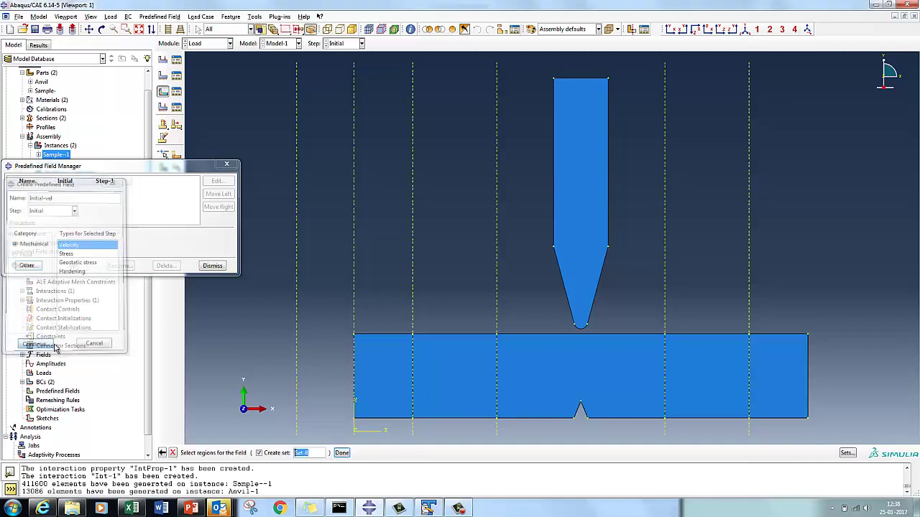
left_click_drag(532, 73, 638, 334)
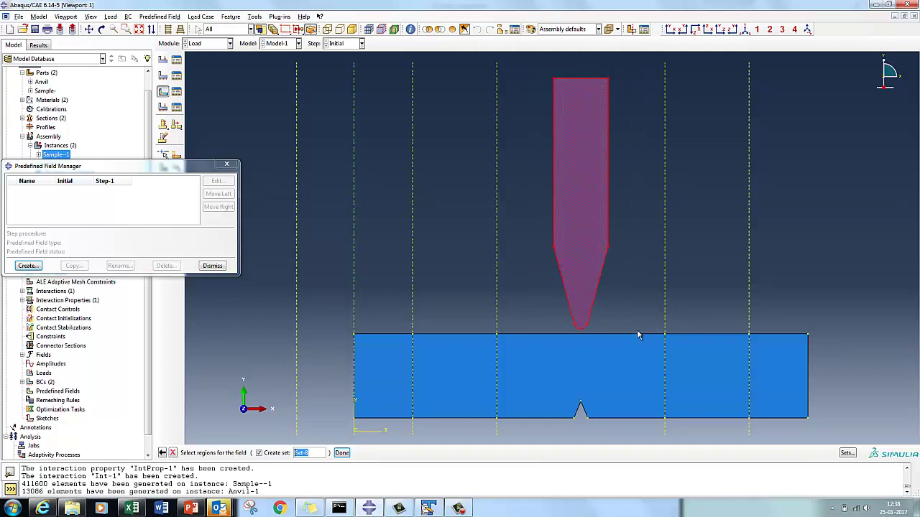
left_click(343, 453)
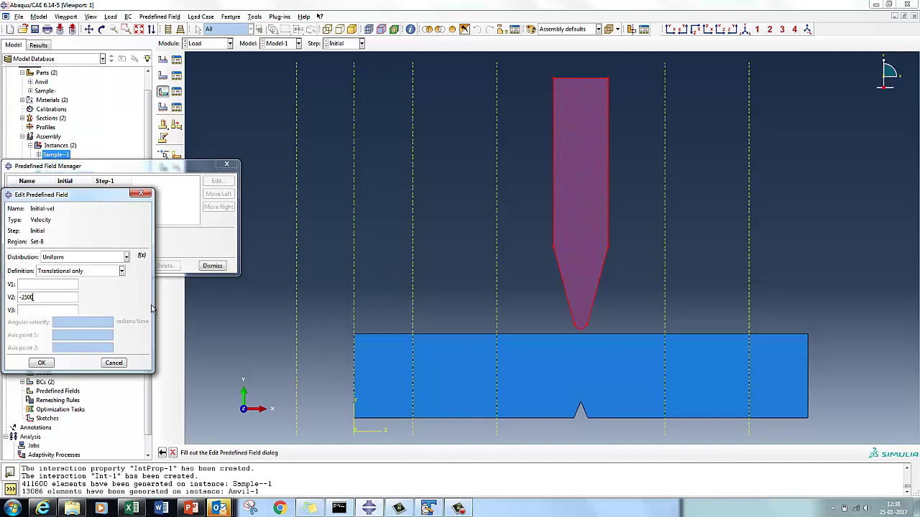
left_click(44, 364)
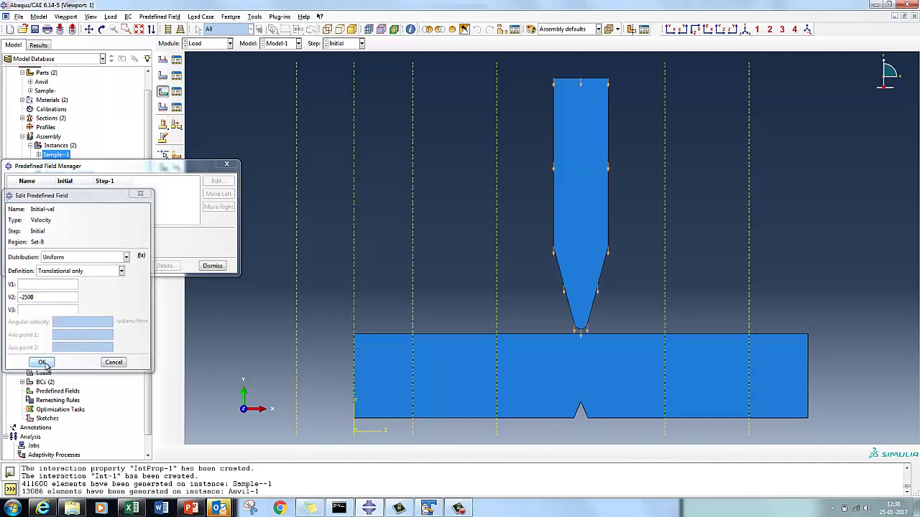
left_click(213, 266)
Switch to the Step module and open the field output request F-Output-1 for editing.
left_click(101, 29)
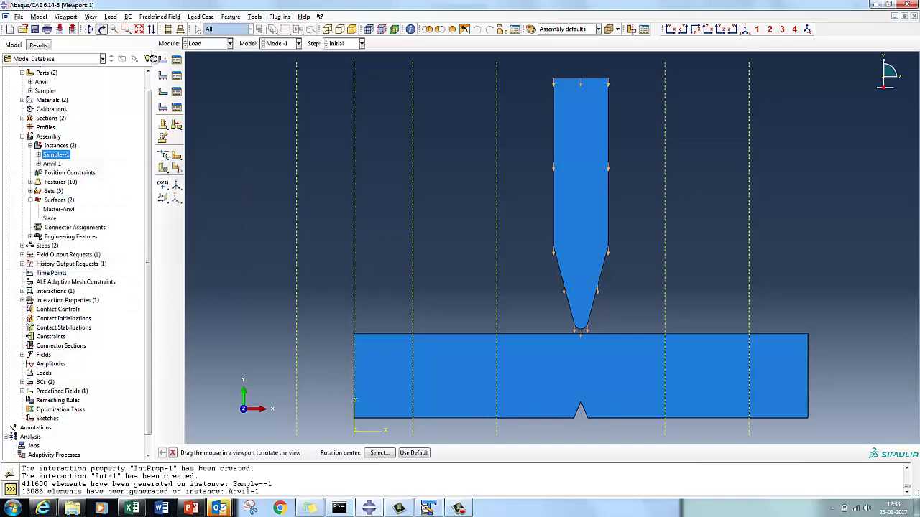
left_click_drag(587, 193, 325, 172)
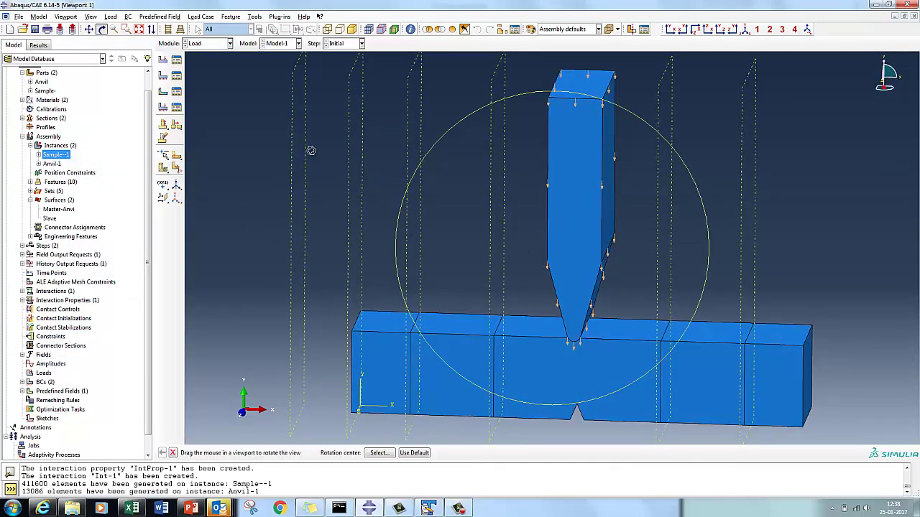
key("Escape")
left_click(207, 44)
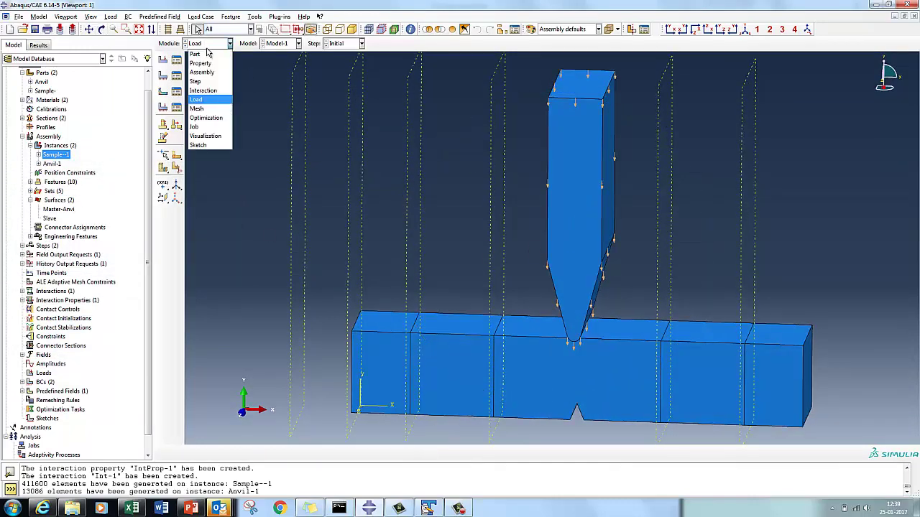
left_click(196, 81)
scroll(21, 259, "down", 1)
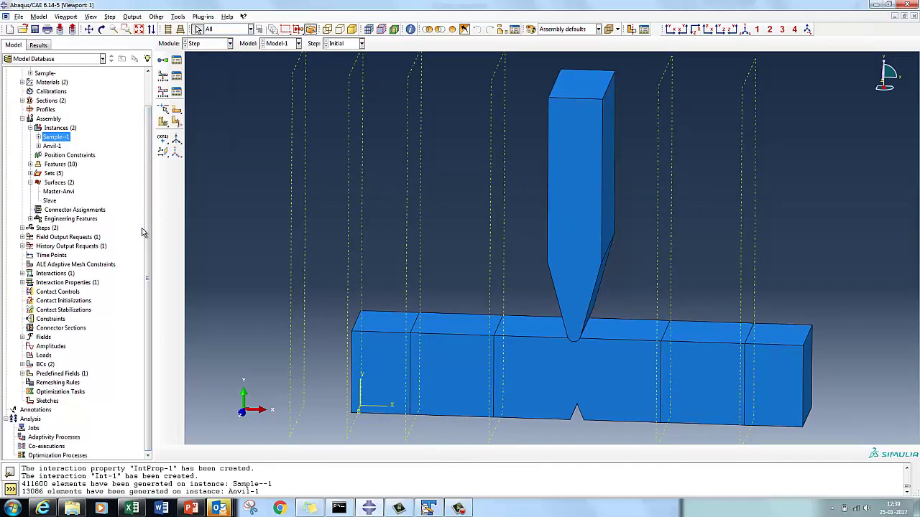
left_click(21, 237)
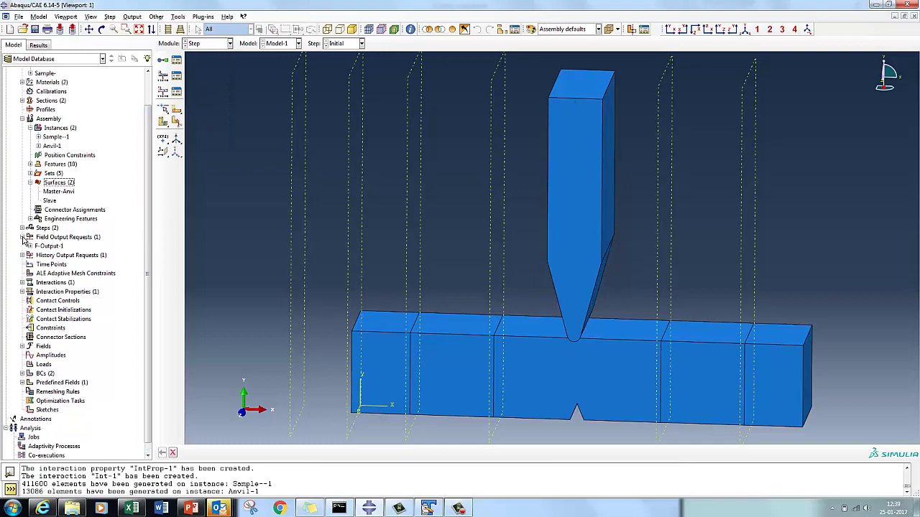
right_click(62, 247)
left_click(75, 263)
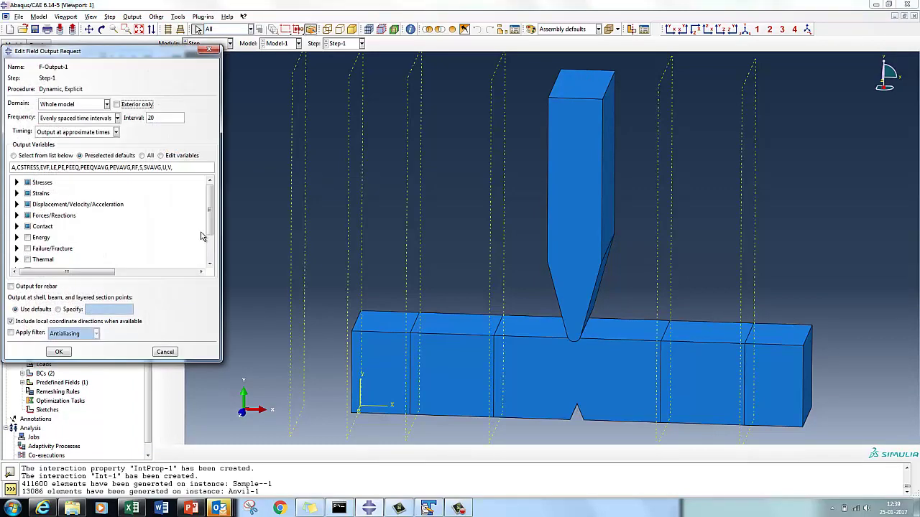
left_click_drag(148, 54, 401, 53)
Set the field output timing to exact times and the interval to 5E-5.
left_click(351, 131)
left_click(330, 150)
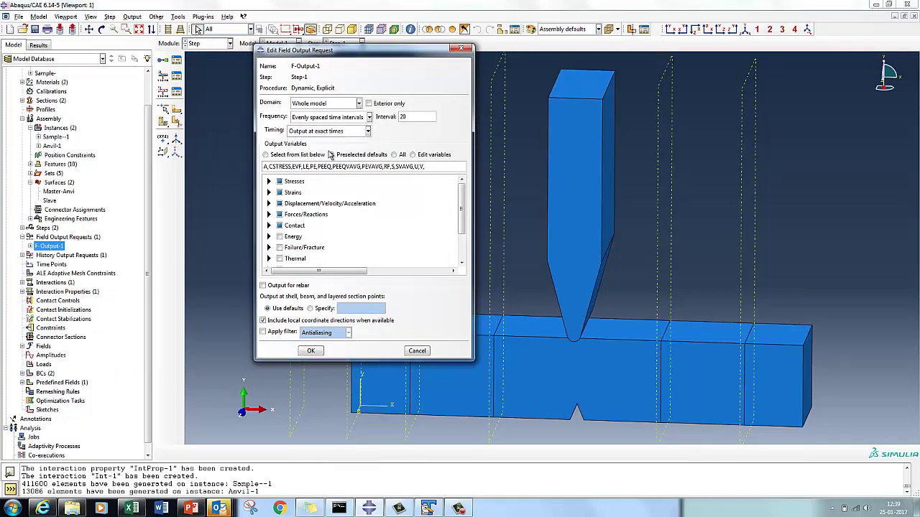
left_click_drag(414, 116, 393, 122)
type("5E-5")
Add the STATUS variable from the State/Field/User/Time category to the field output request.
left_click_drag(463, 224, 464, 252)
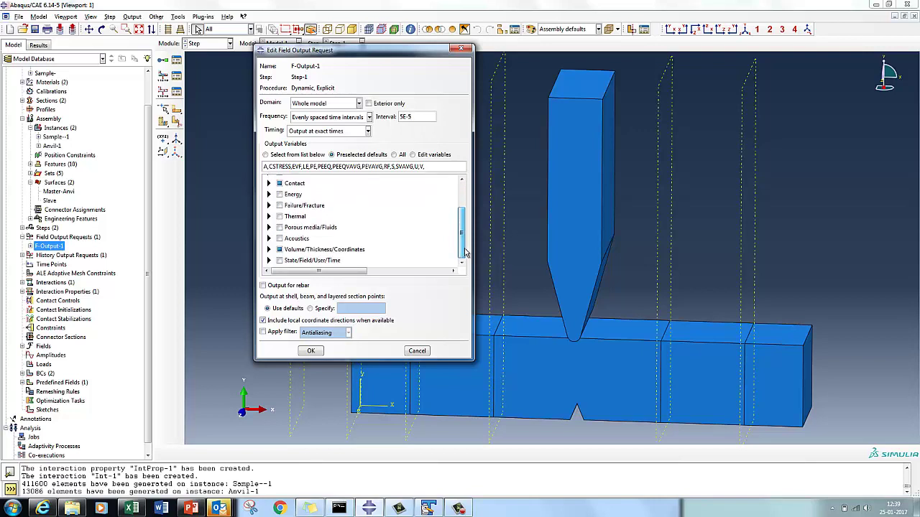
left_click(269, 260)
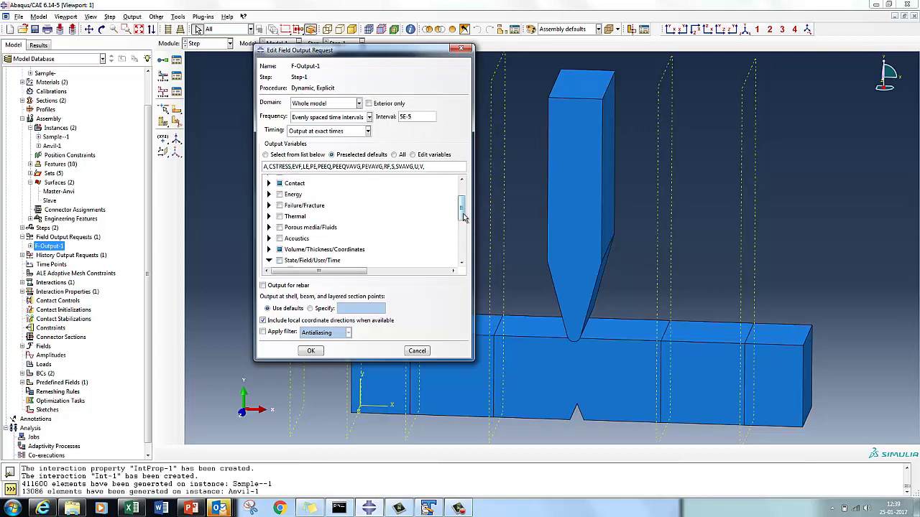
left_click_drag(462, 236, 463, 256)
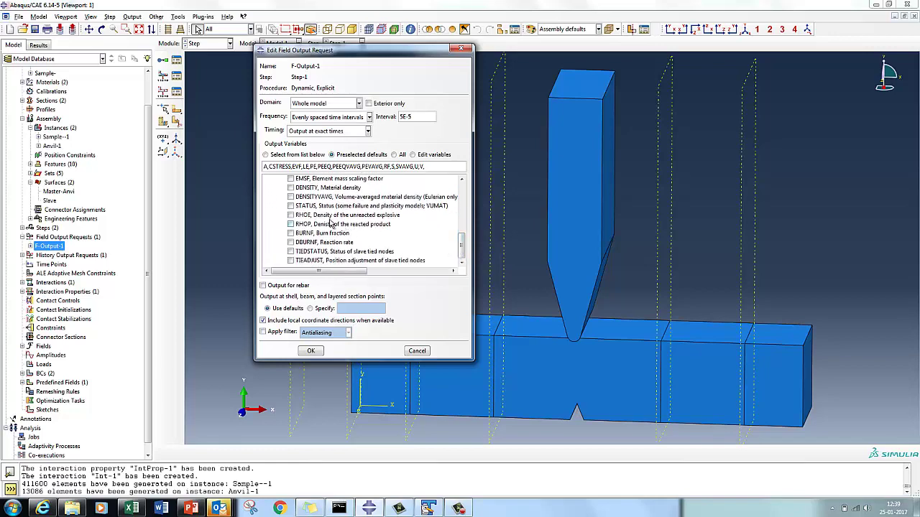
left_click(290, 206)
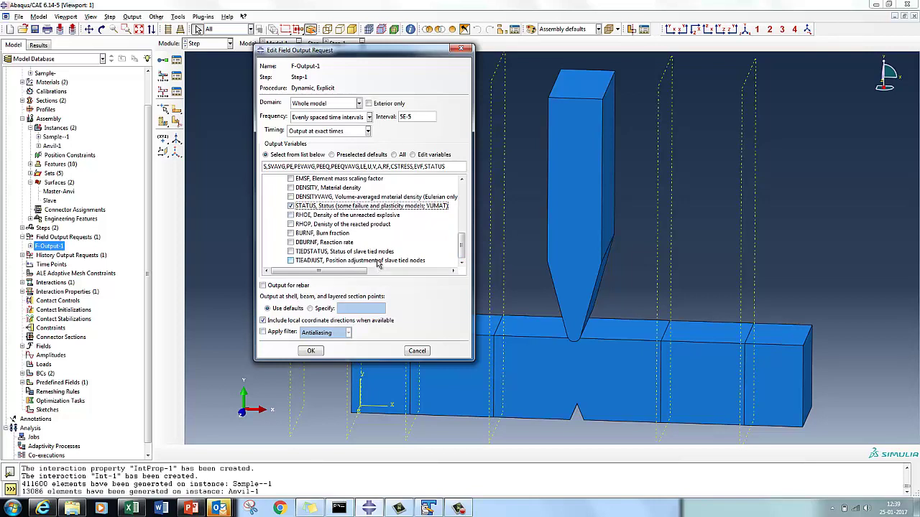
Try to confirm the field output request with evenly spaced time intervals and an interval of 5E-5.
left_click(315, 352)
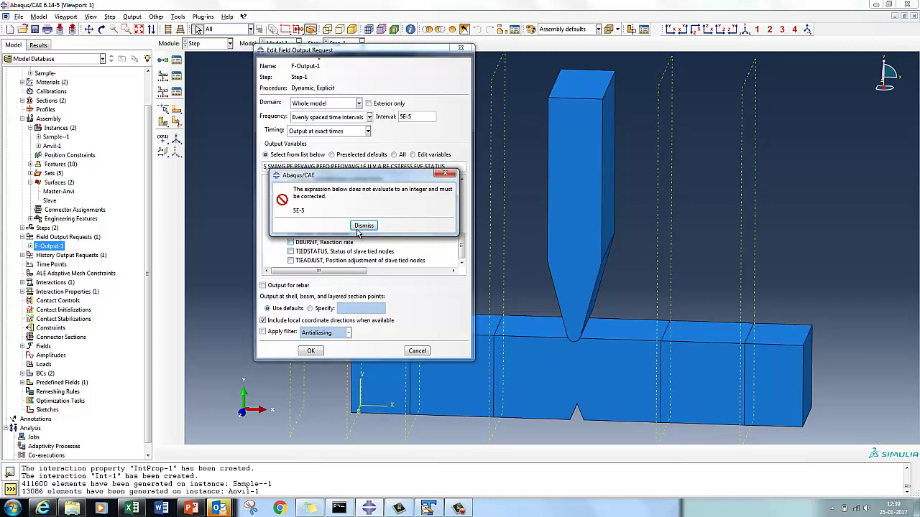
left_click(364, 225)
left_click(430, 120)
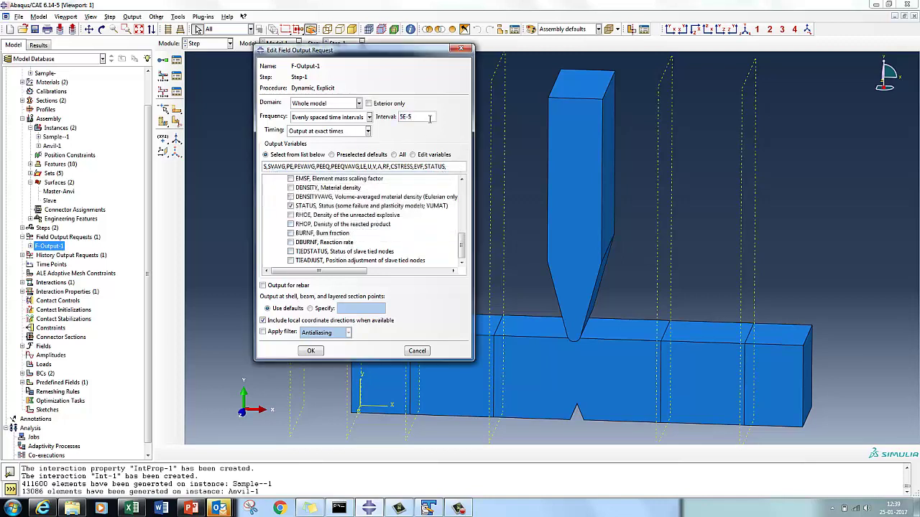
left_click_drag(427, 116, 381, 119)
type("4")
left_click(320, 354)
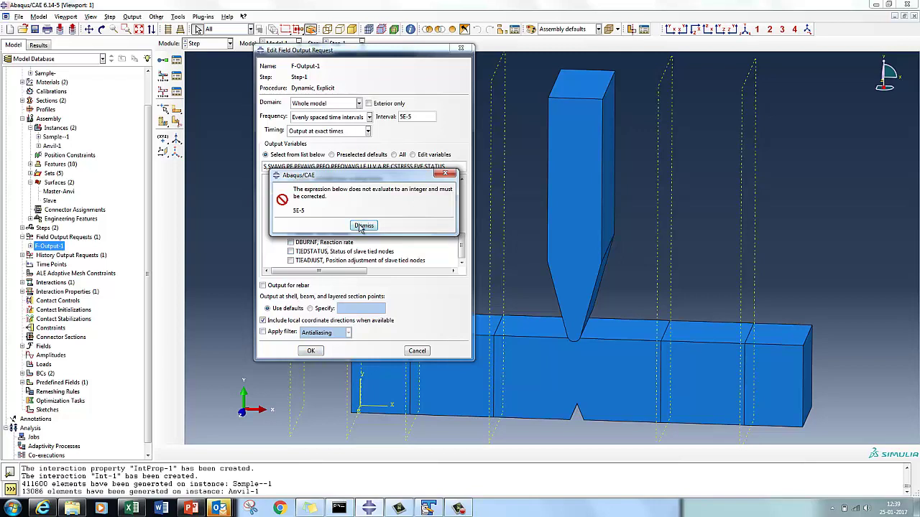
left_click(363, 226)
left_click(367, 132)
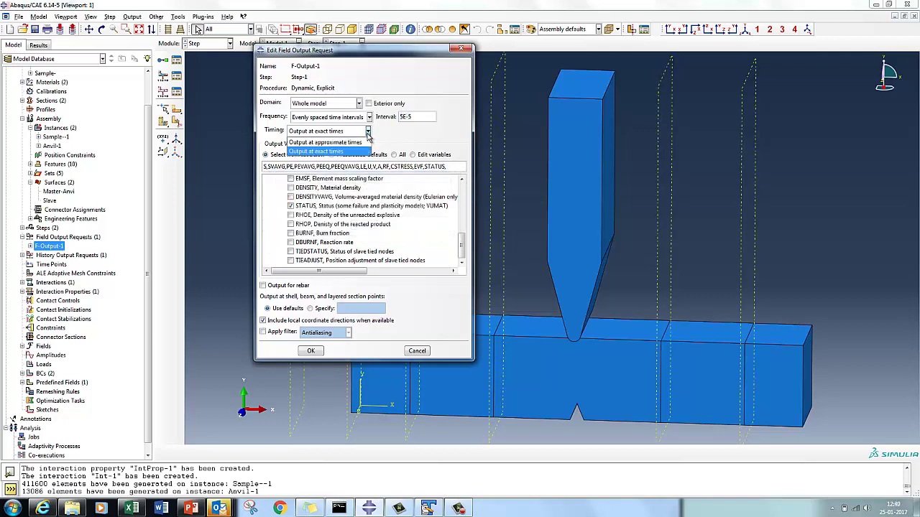
left_click(367, 134)
Set the field output frequency to every 5E-5 units of time at approximate times and save the request.
left_click(368, 116)
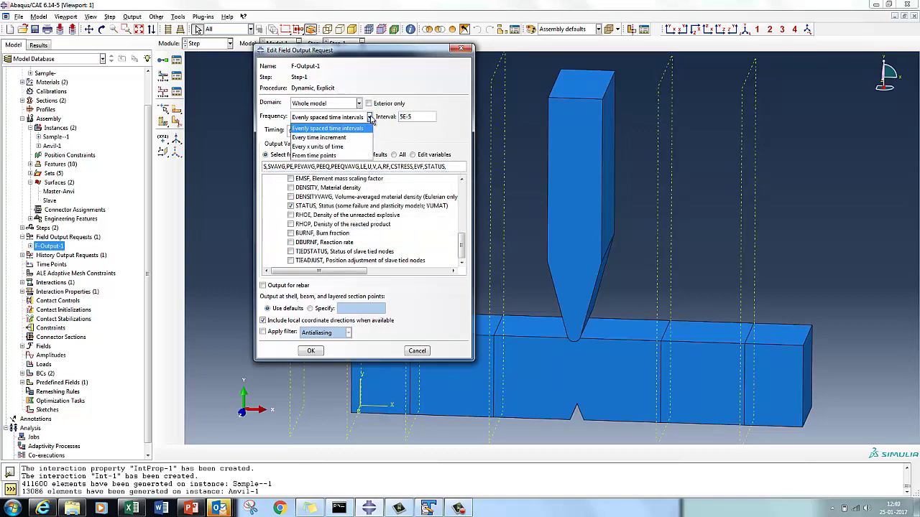
left_click(332, 146)
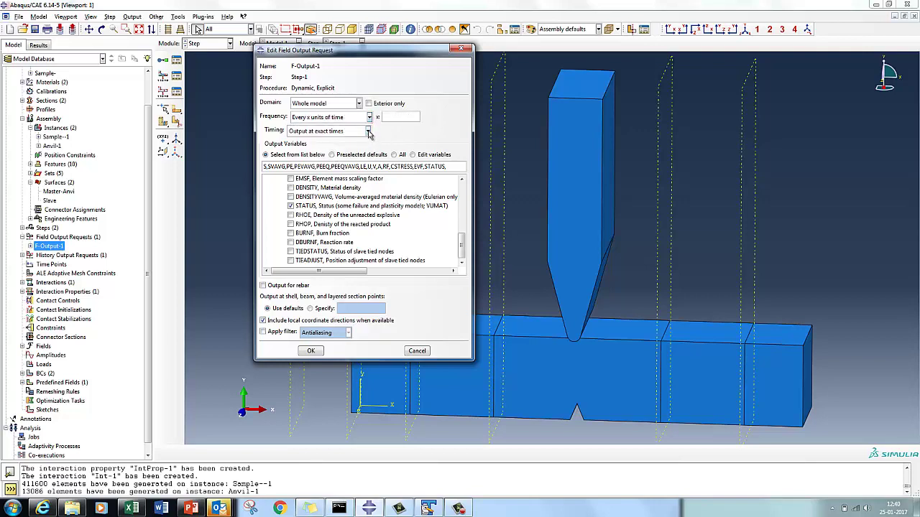
left_click(368, 132)
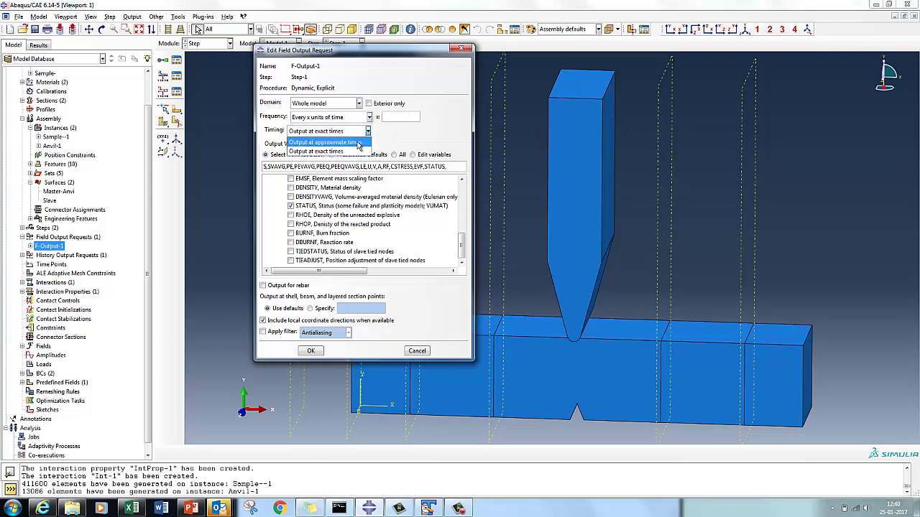
left_click(324, 142)
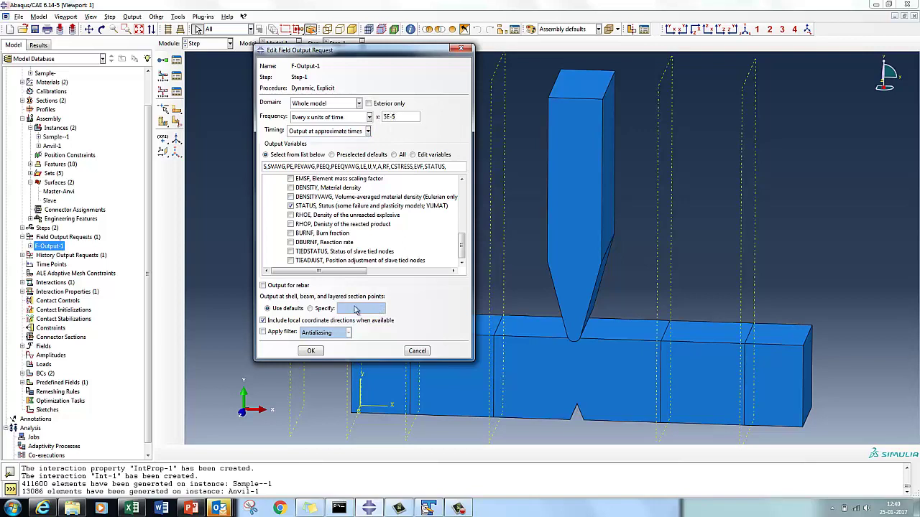
left_click(310, 350)
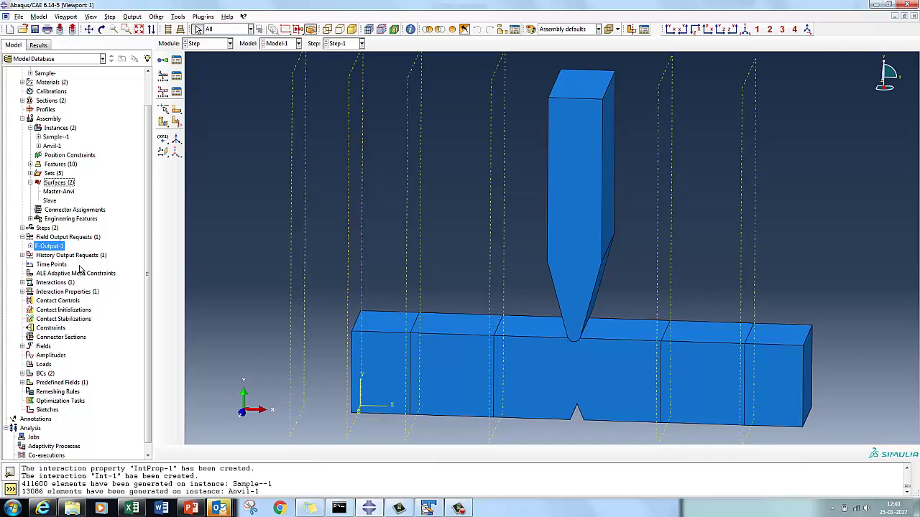
Set the history output request H-Output-1 to record every 5E-5 units of time and save it.
left_click(30, 255)
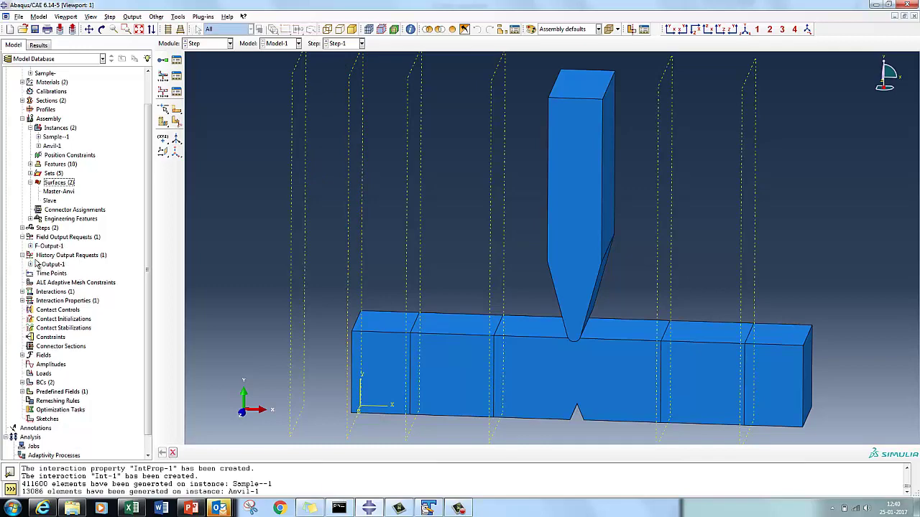
right_click(49, 264)
left_click(67, 283)
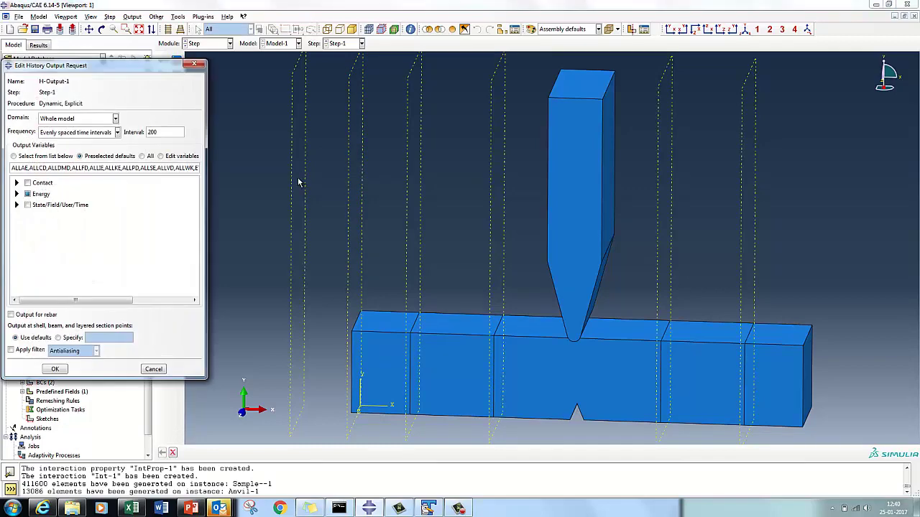
left_click_drag(119, 62, 352, 62)
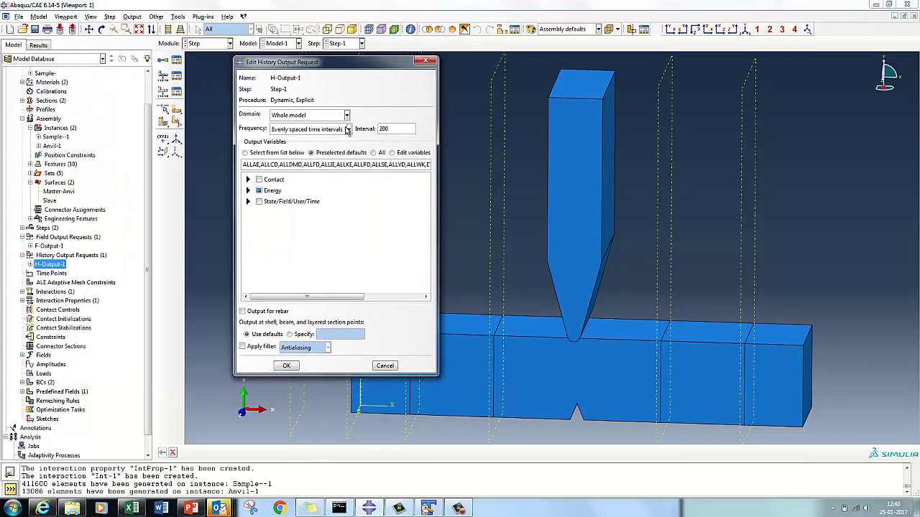
left_click(347, 129)
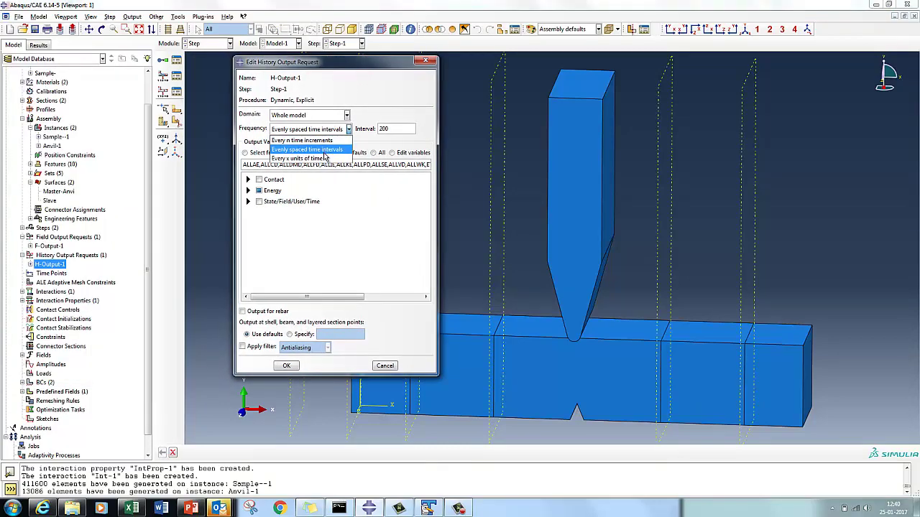
left_click(325, 158)
left_click(382, 130)
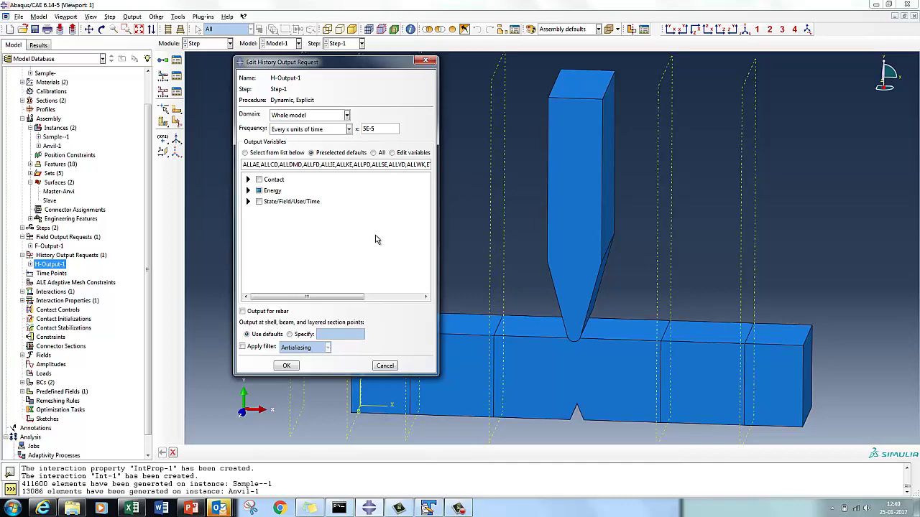
left_click(286, 367)
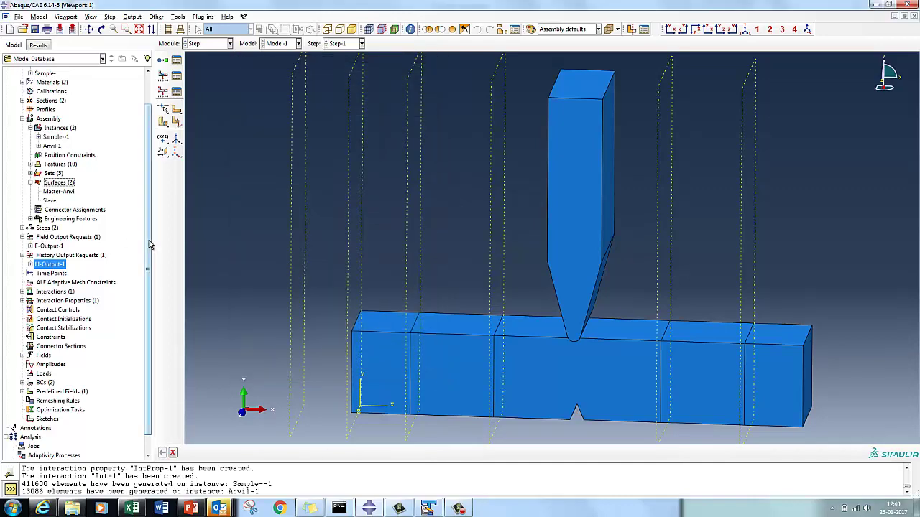
scroll(147, 304, "down", 1)
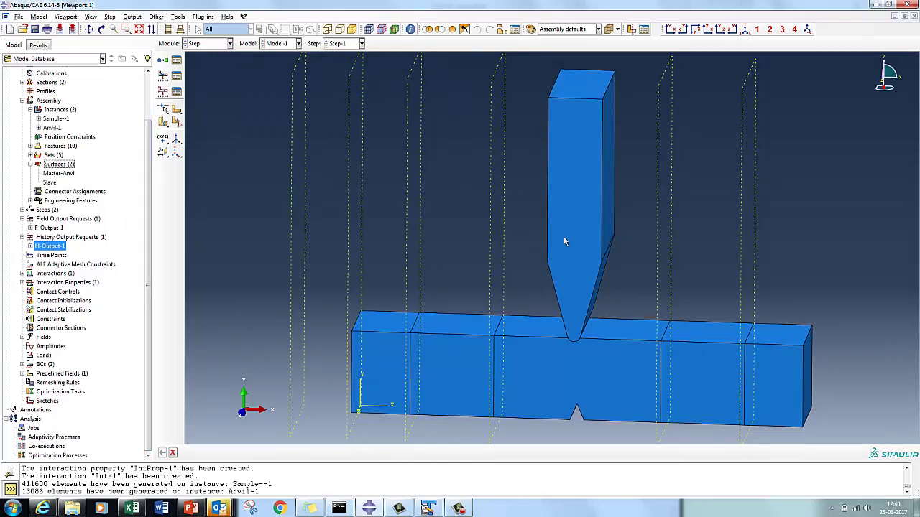
left_click(101, 29)
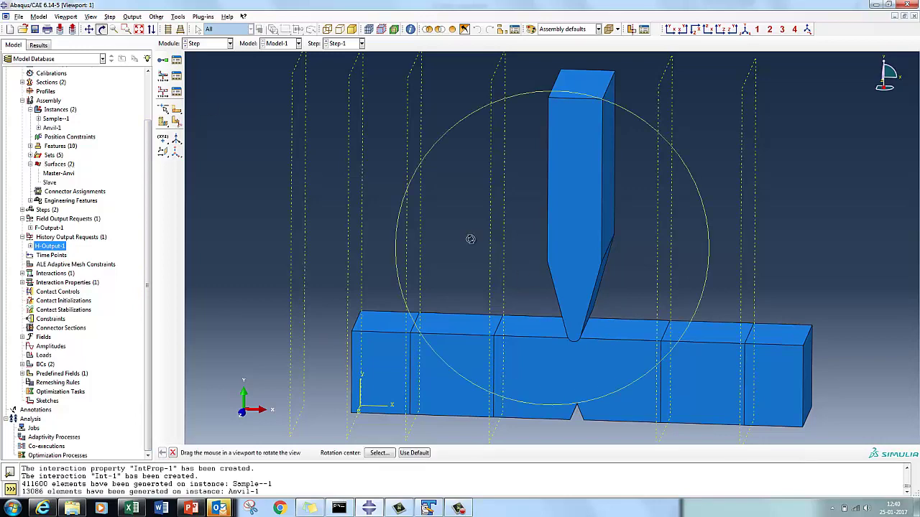
left_click_drag(528, 238, 511, 321)
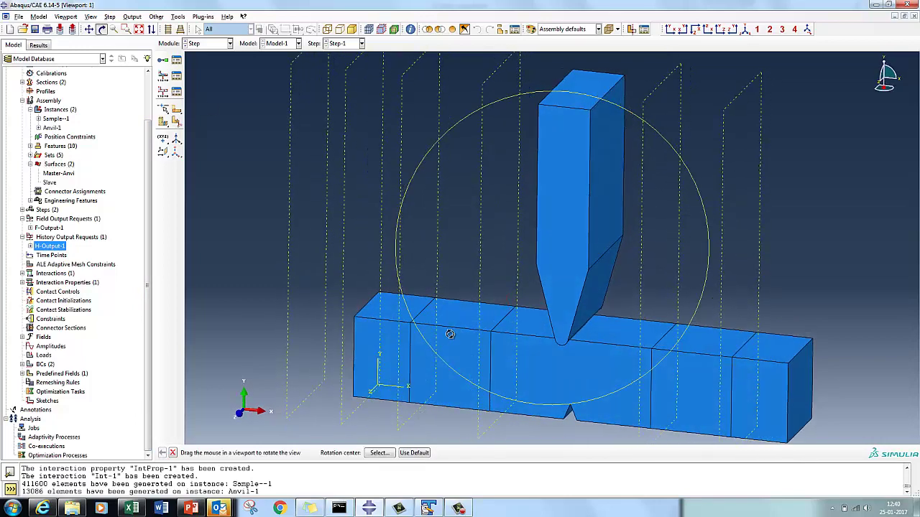
key("Escape")
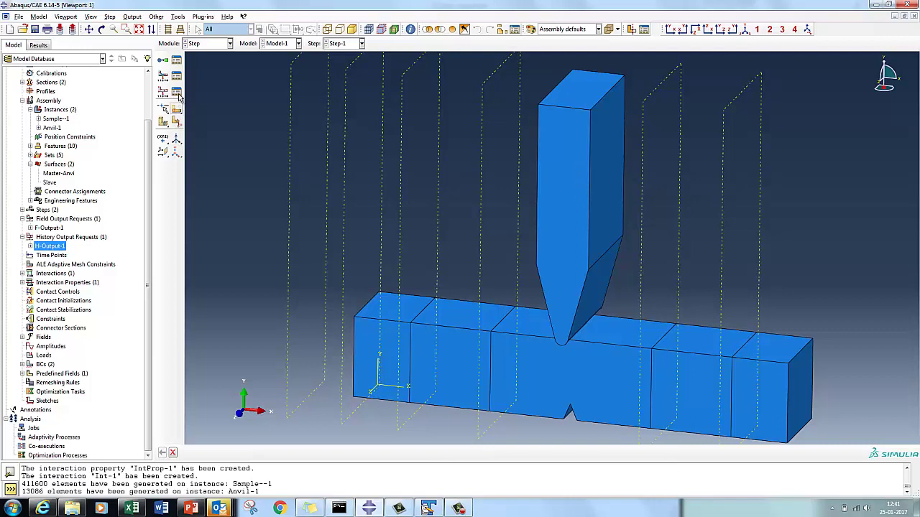
left_click(140, 30)
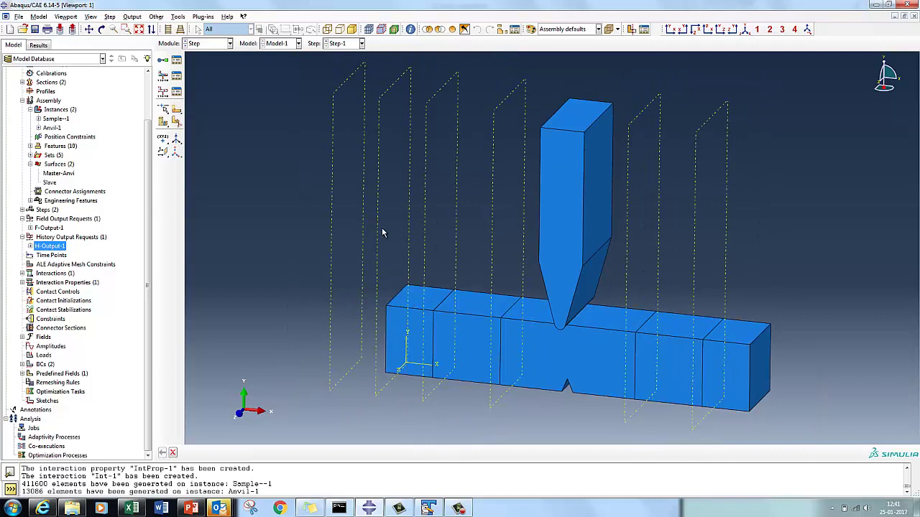
Create a full analysis job named Job-1 for Model-1 with the default settings in the Job module.
left_click(211, 44)
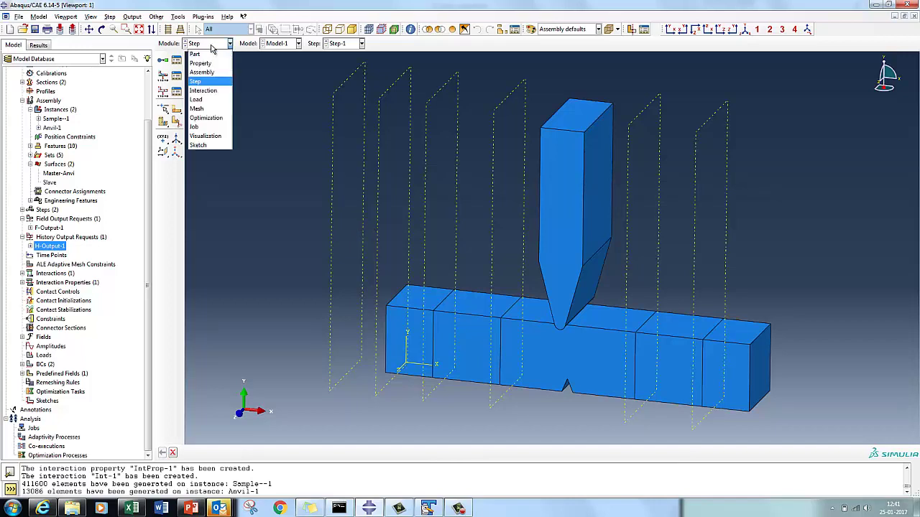
left_click(201, 128)
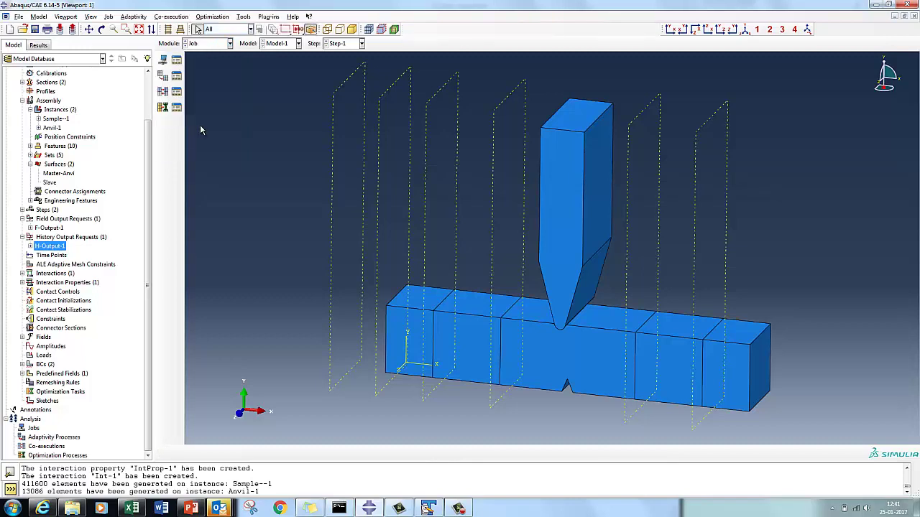
left_click(176, 62)
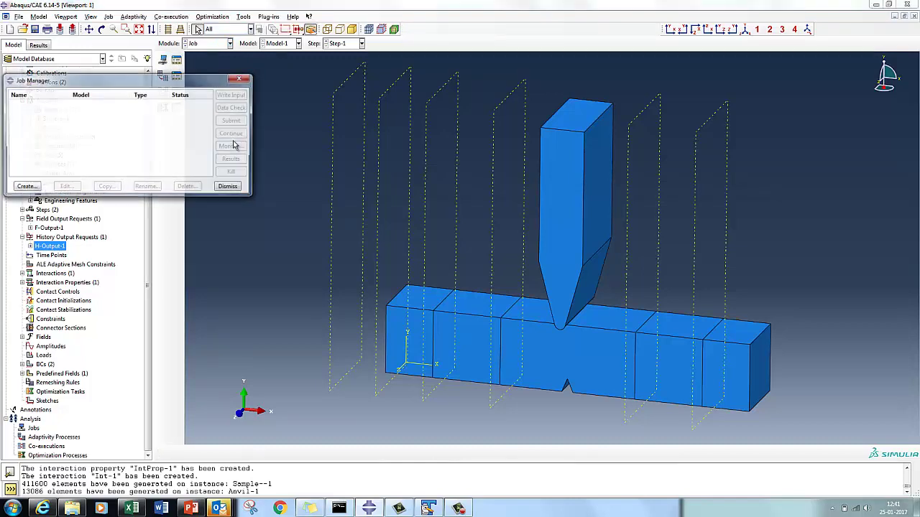
left_click(26, 187)
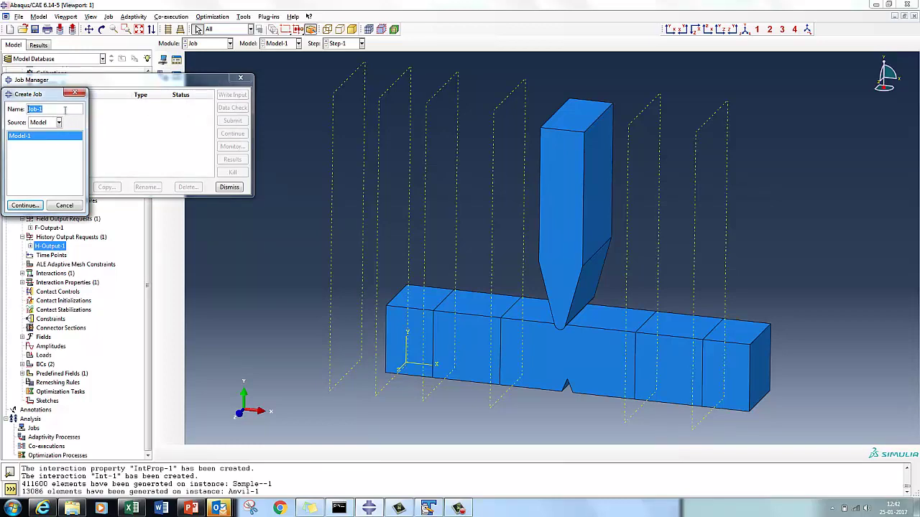
left_click_drag(47, 94, 187, 135)
left_click(165, 241)
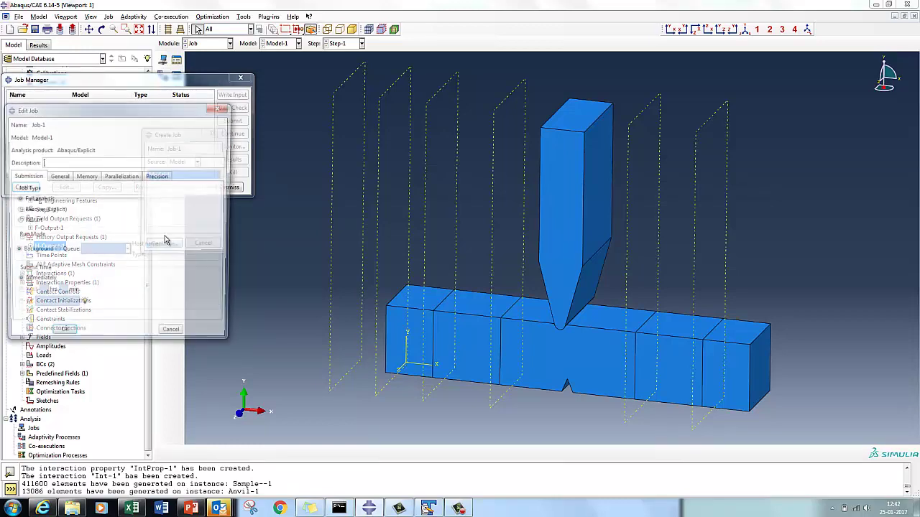
left_click(62, 335)
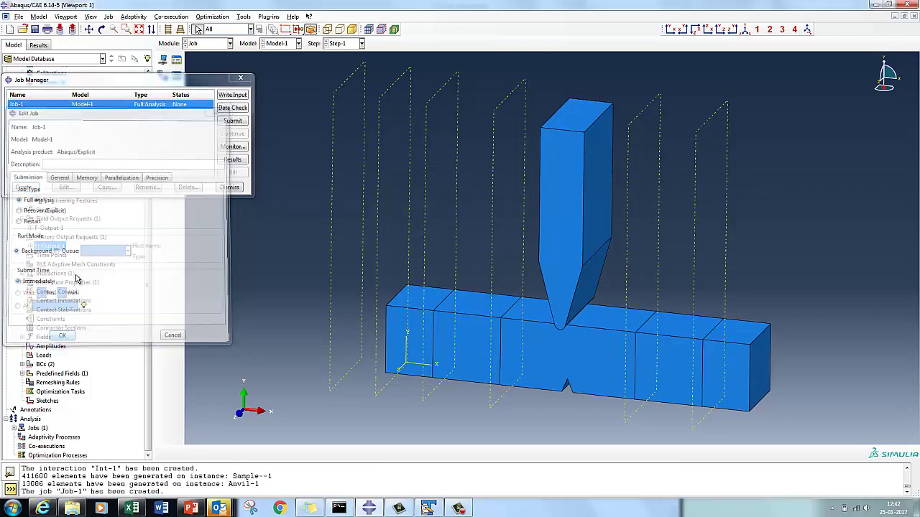
Submit Job-1 for analysis and check the errors reported in its monitor.
left_click(370, 206)
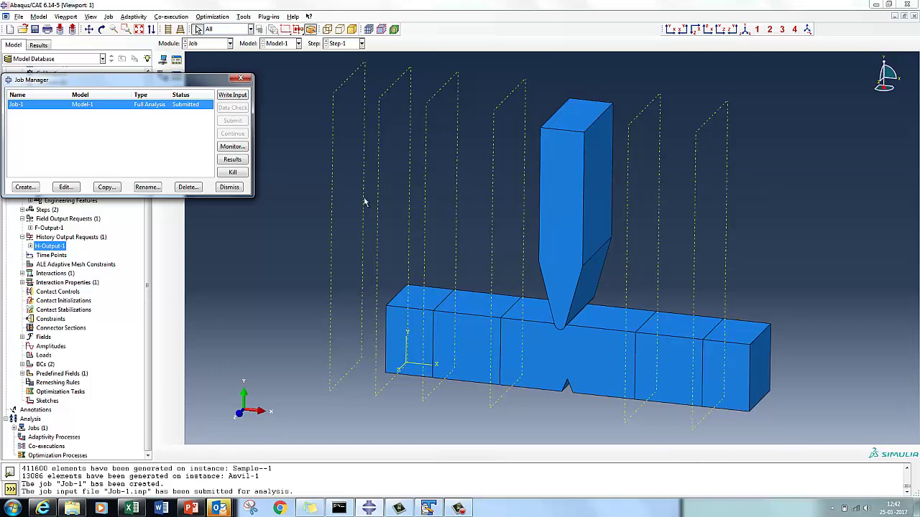
left_click(232, 146)
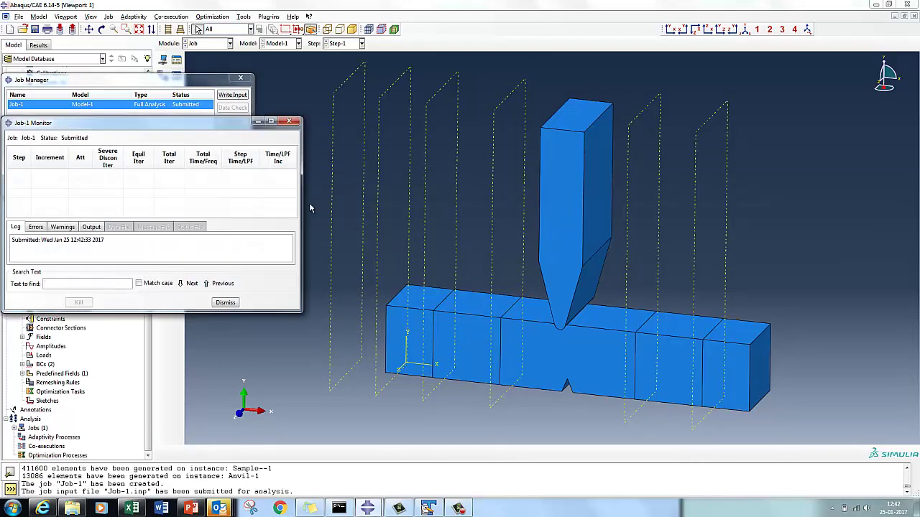
left_click_drag(143, 124, 216, 54)
left_click_drag(374, 240, 523, 412)
left_click(113, 158)
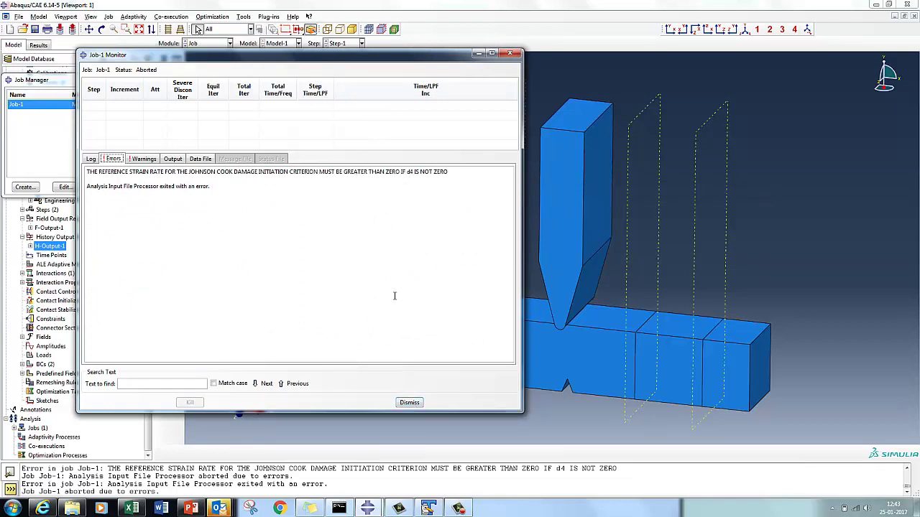
key("Escape")
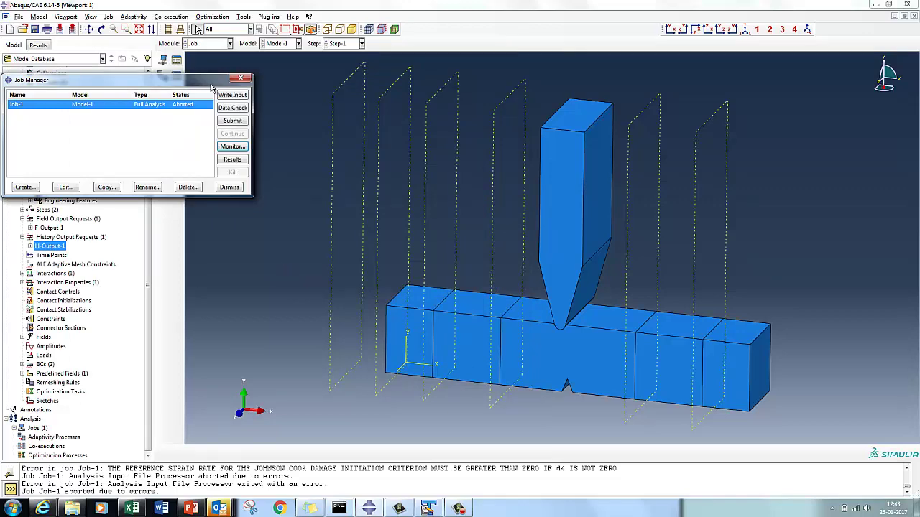
left_click(242, 78)
Set the Johnson-Cook Damage reference strain rate of the Sample-Johnson material to 1 and save the material.
left_click(219, 43)
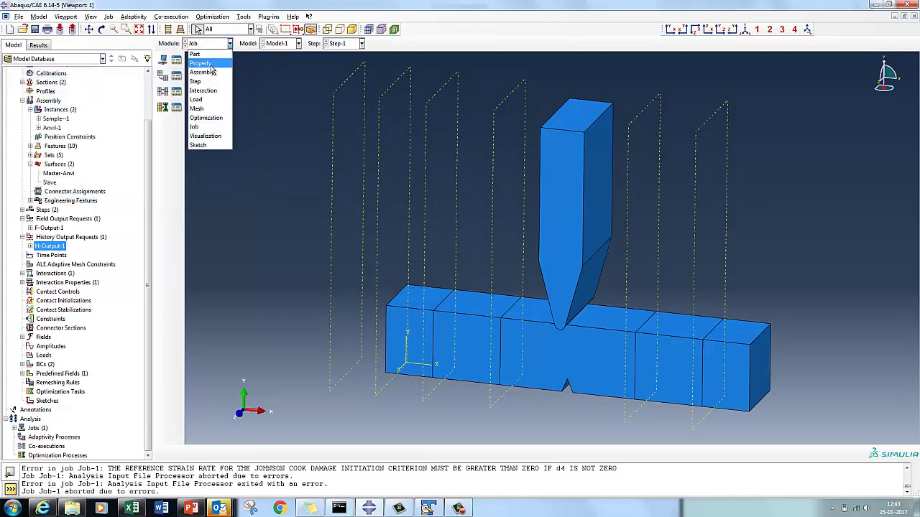
left_click(210, 64)
left_click(176, 59)
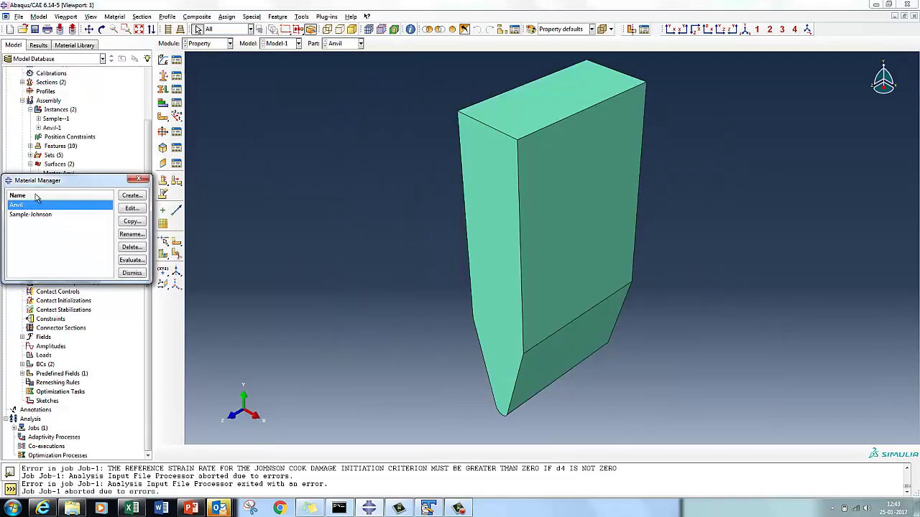
left_click(38, 216)
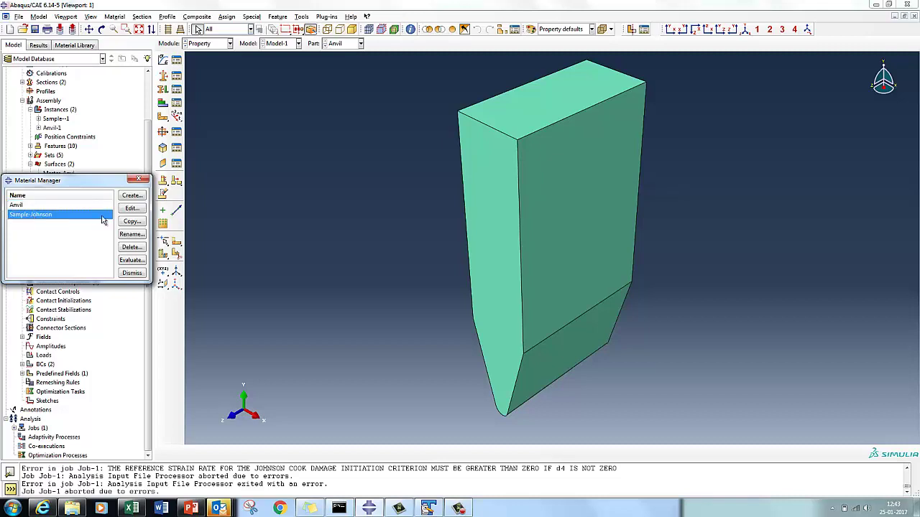
left_click(131, 207)
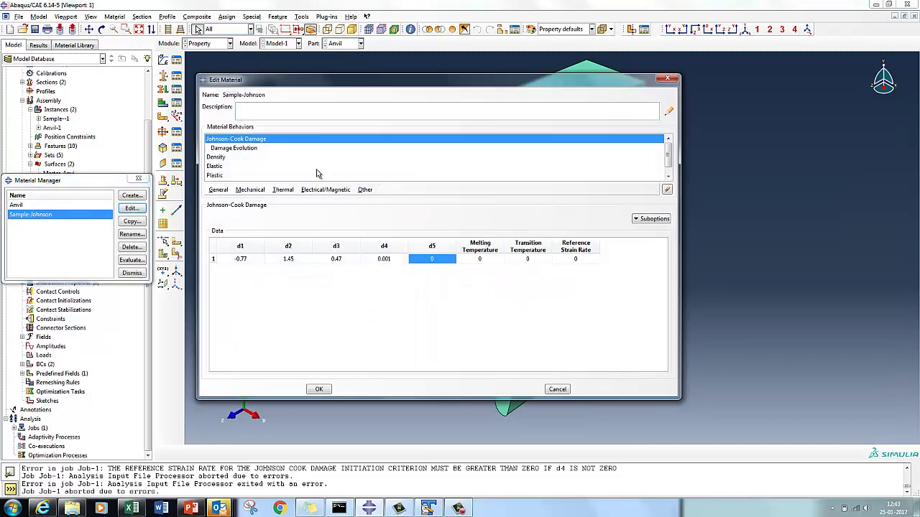
left_click(578, 259)
type("1")
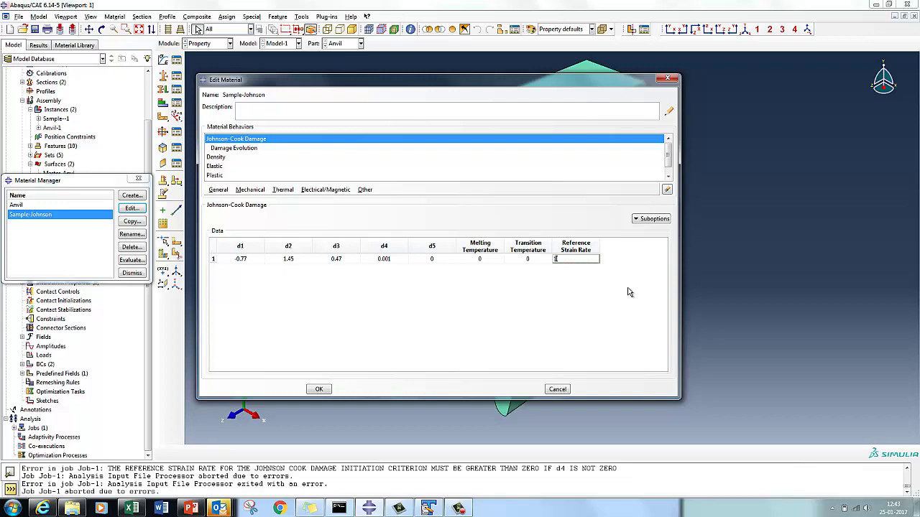
key("Return")
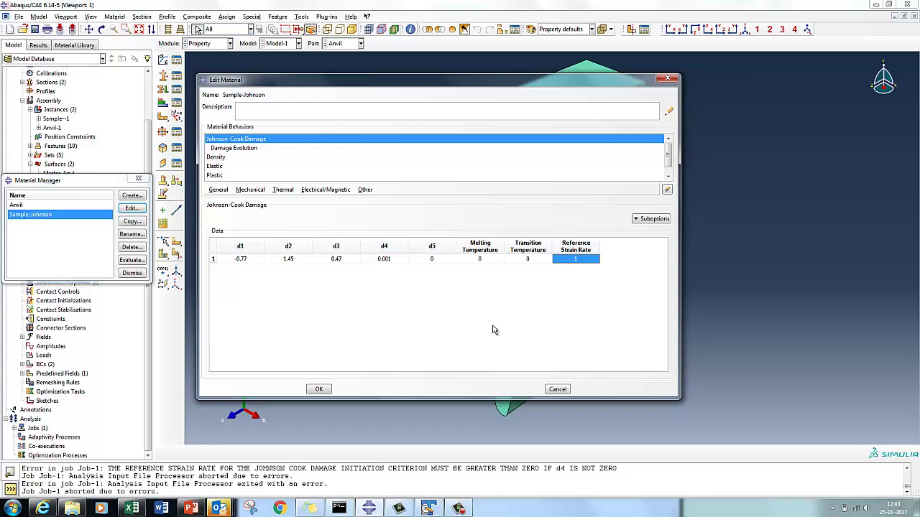
left_click(319, 390)
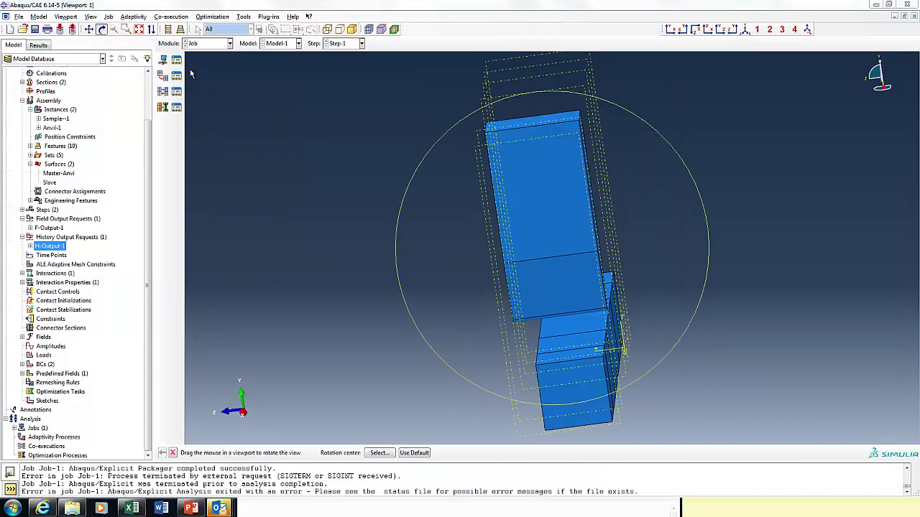
Translate the Anvil-1 instance by 0, 0, -2 in the Assembly module, starting the vector at the origin.
left_click_drag(490, 256, 485, 205)
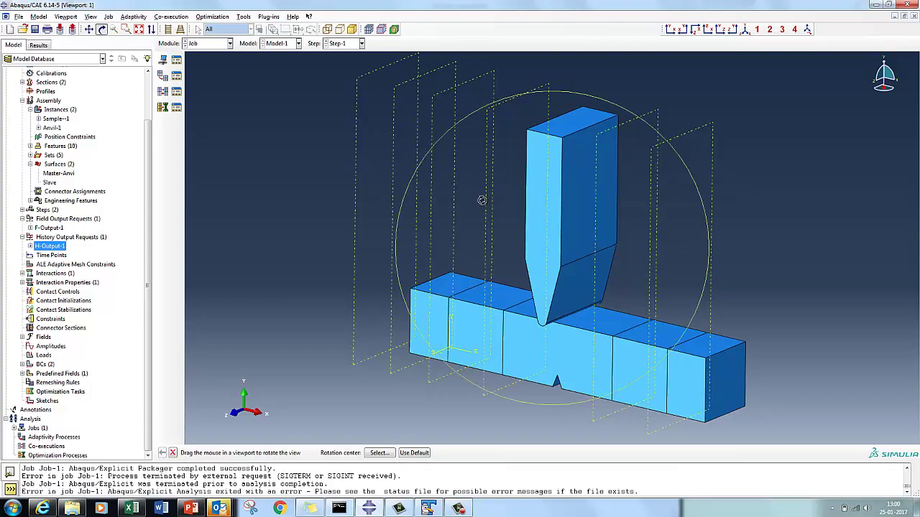
left_click_drag(483, 201, 463, 172)
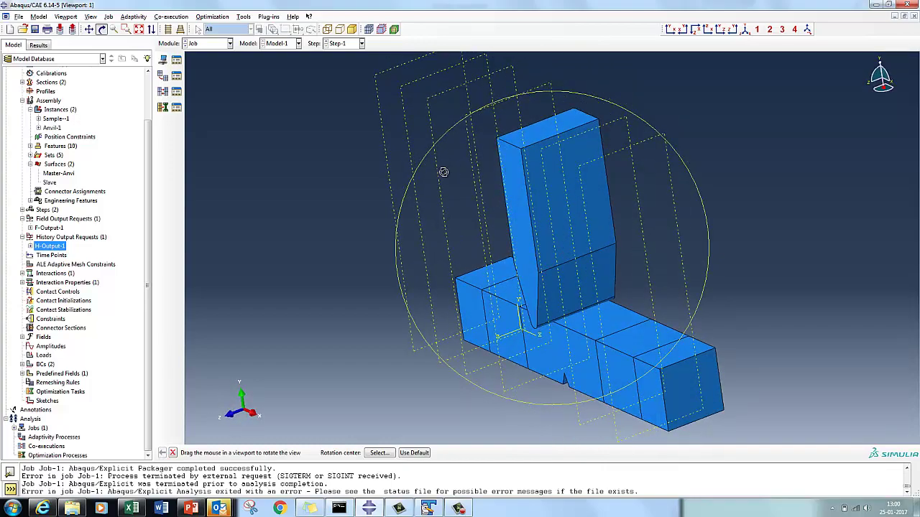
key("Escape")
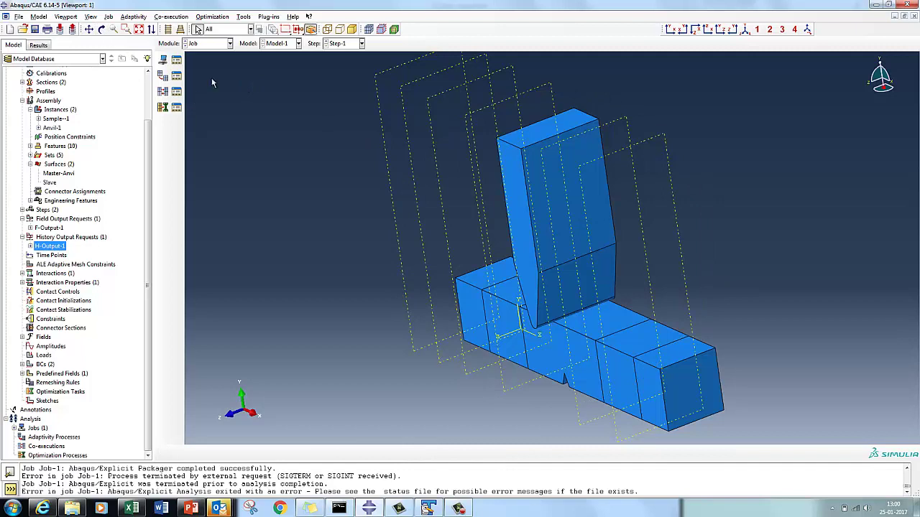
left_click(213, 44)
left_click(202, 72)
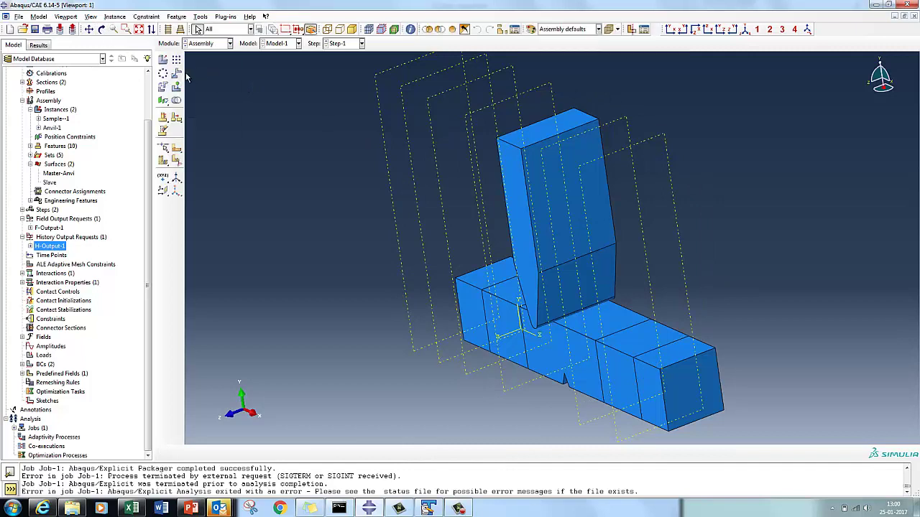
left_click(176, 73)
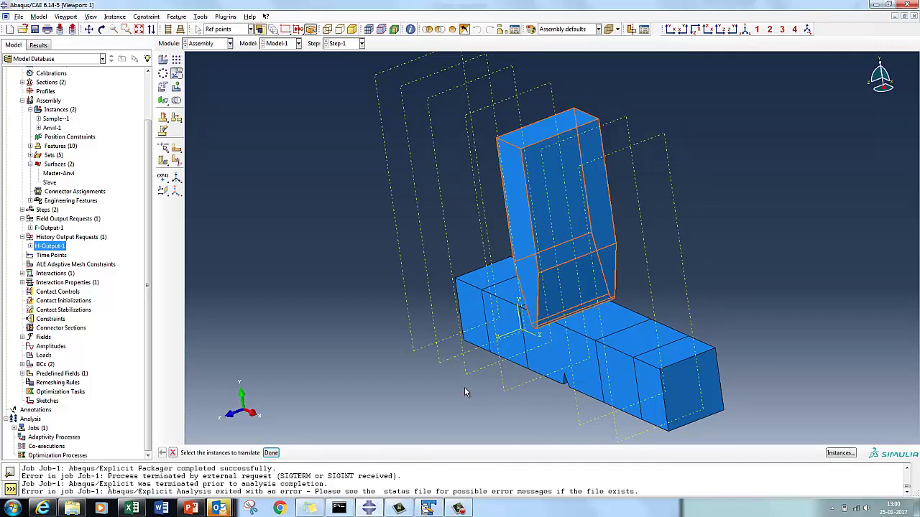
left_click(561, 226)
left_click(271, 453)
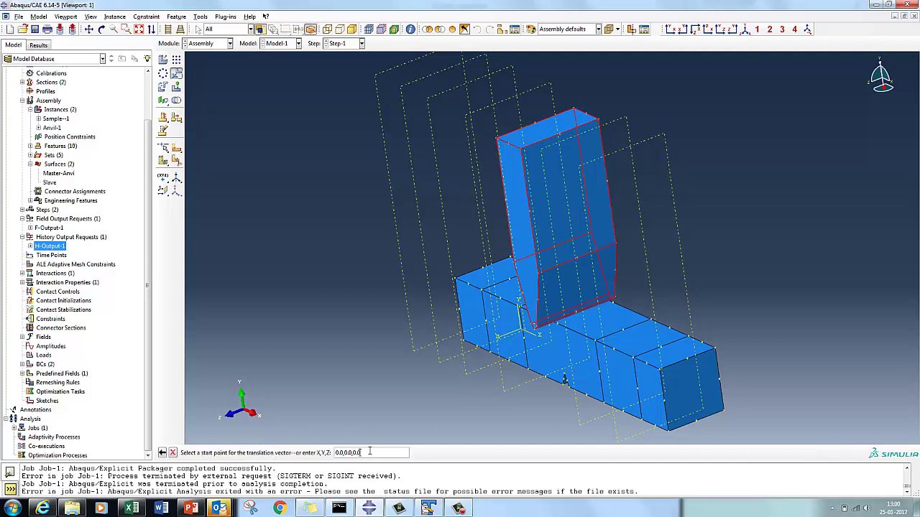
key("Return")
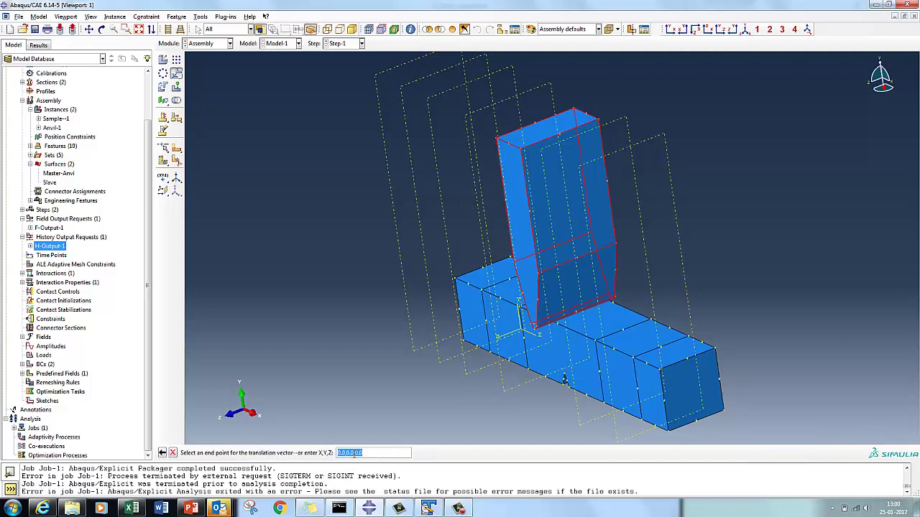
left_click(377, 453)
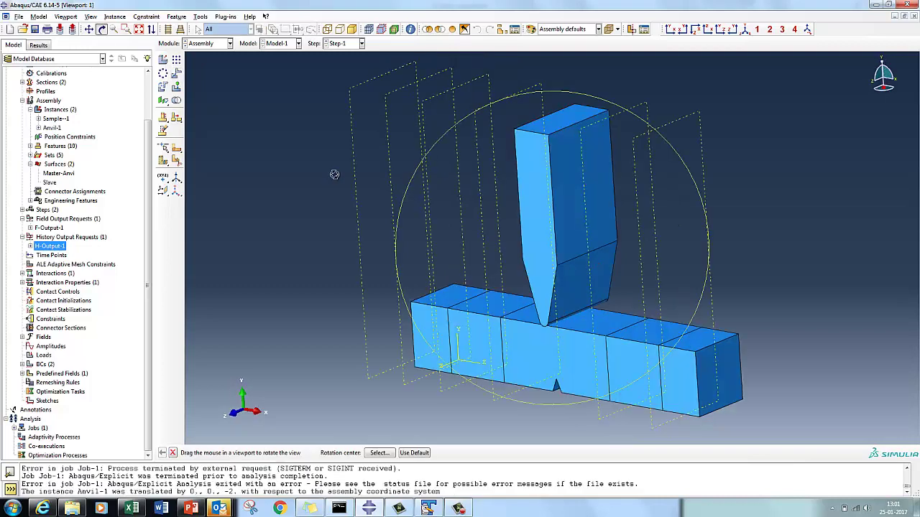
Resubmit Job-1 in the Job module, overwriting its existing job files.
left_click(207, 45)
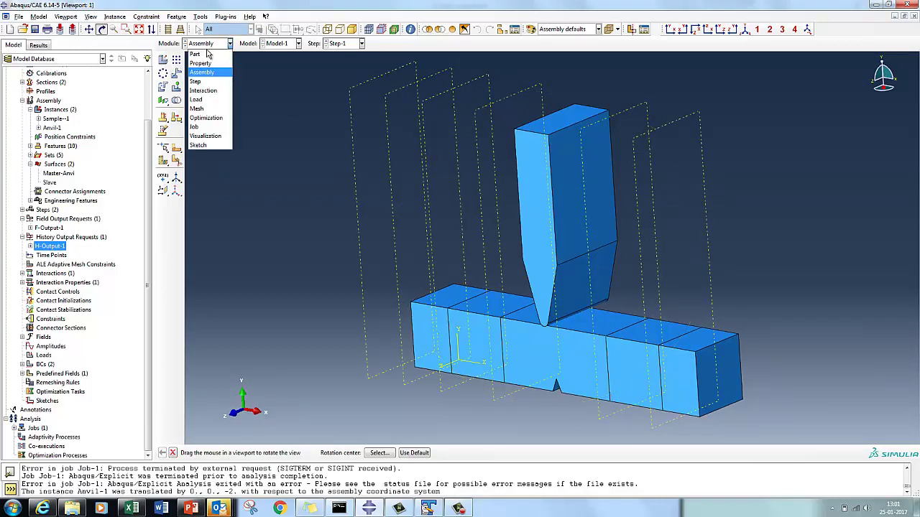
left_click(199, 127)
left_click(176, 61)
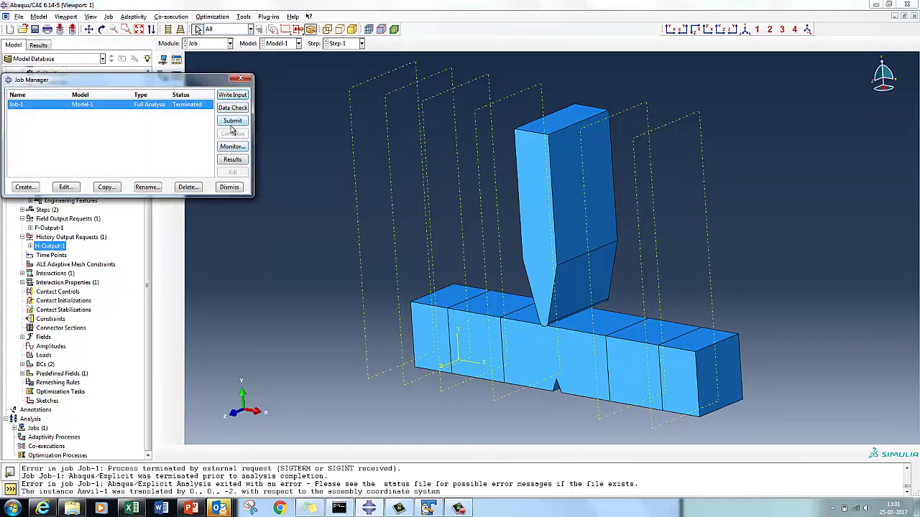
left_click(232, 121)
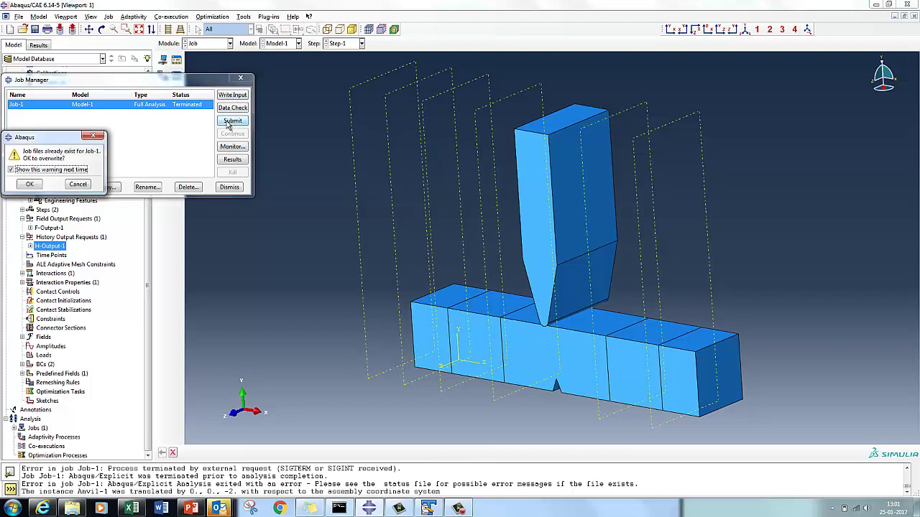
left_click(34, 190)
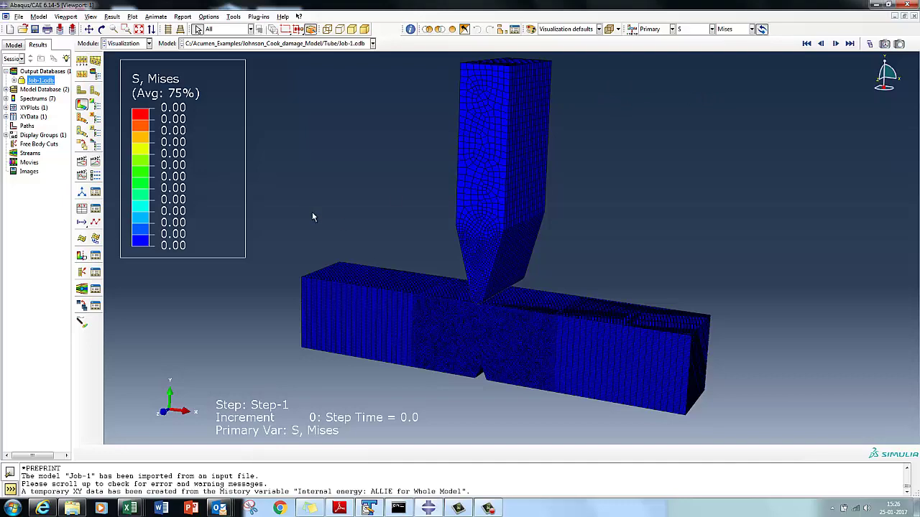
Animate the von Mises stress results over the time history and examine the fracture around the sample's notch up close.
left_click(96, 163)
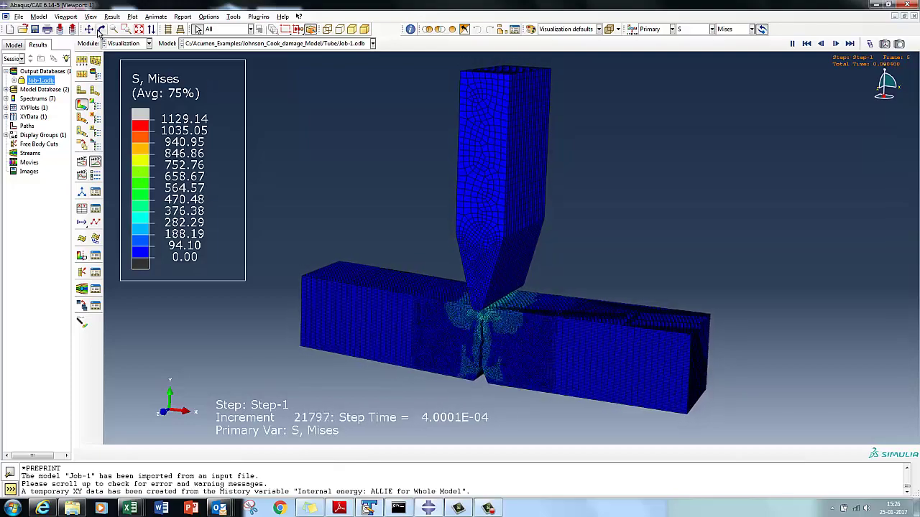
left_click(102, 29)
left_click_drag(433, 314, 540, 246)
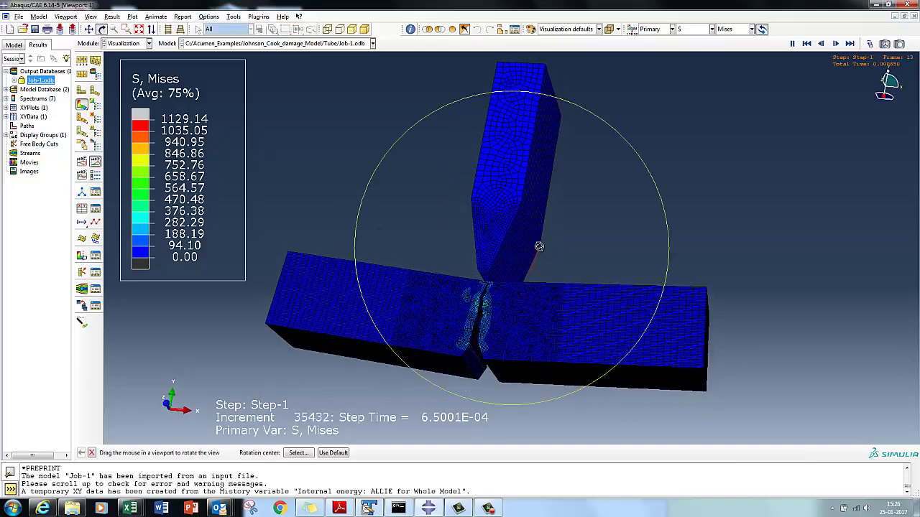
left_click(125, 29)
left_click_drag(419, 252, 542, 371)
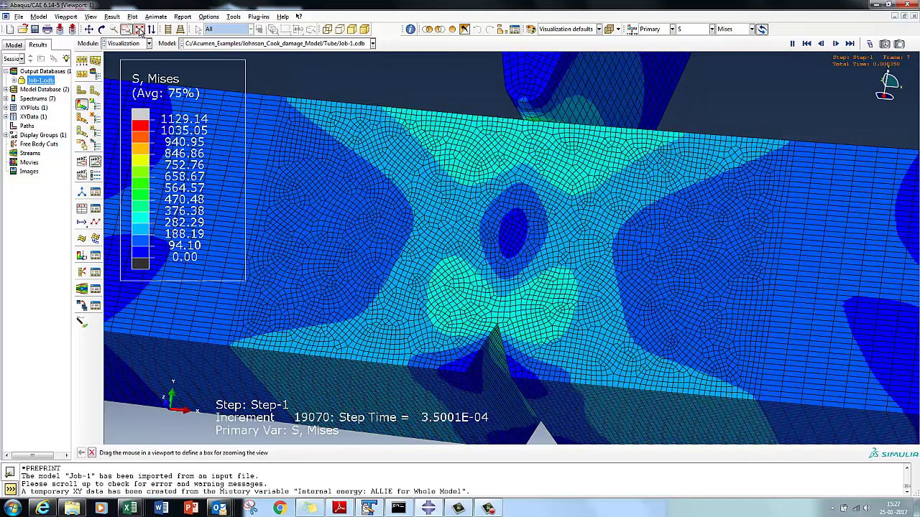
left_click(139, 29)
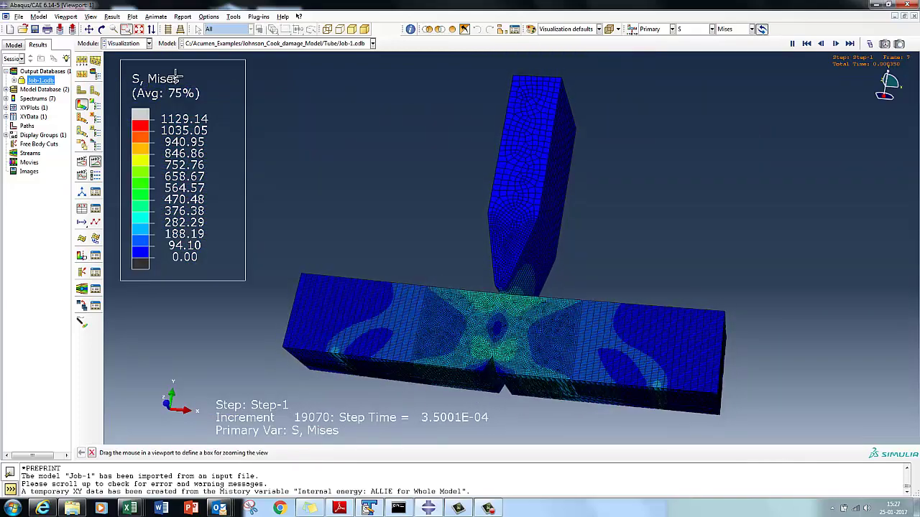
Plot the whole-model internal energy (ALLIE) from the ODB history output, and return to the deformed stress contours.
left_click(81, 209)
left_click(27, 185)
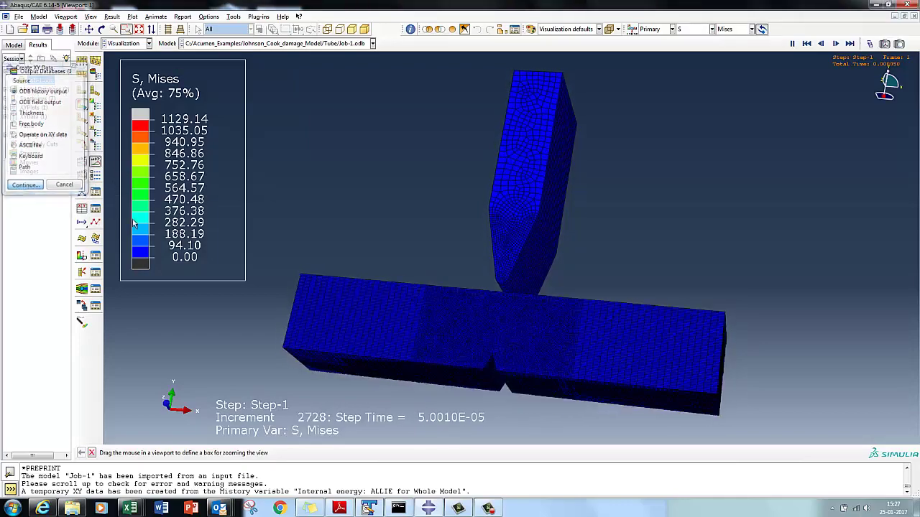
left_click_drag(72, 80, 272, 95)
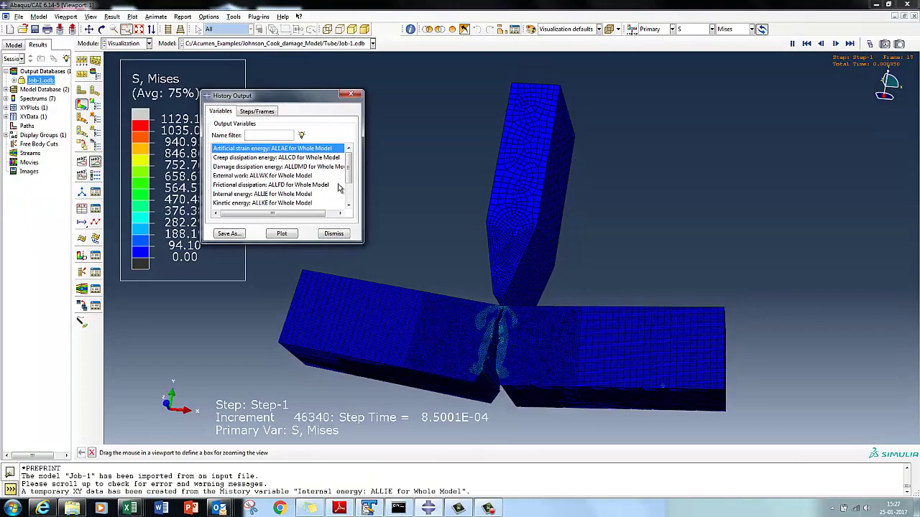
scroll(350, 176, "down", 2)
left_click(262, 171)
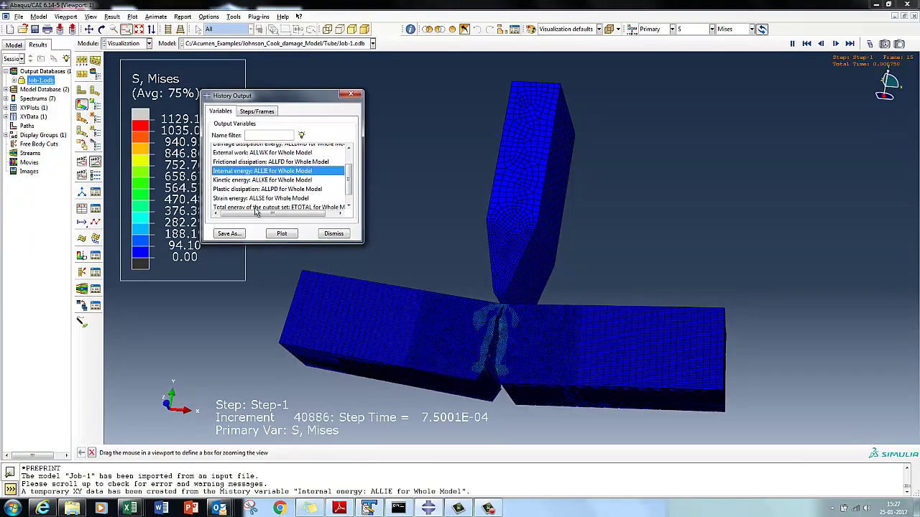
left_click(282, 233)
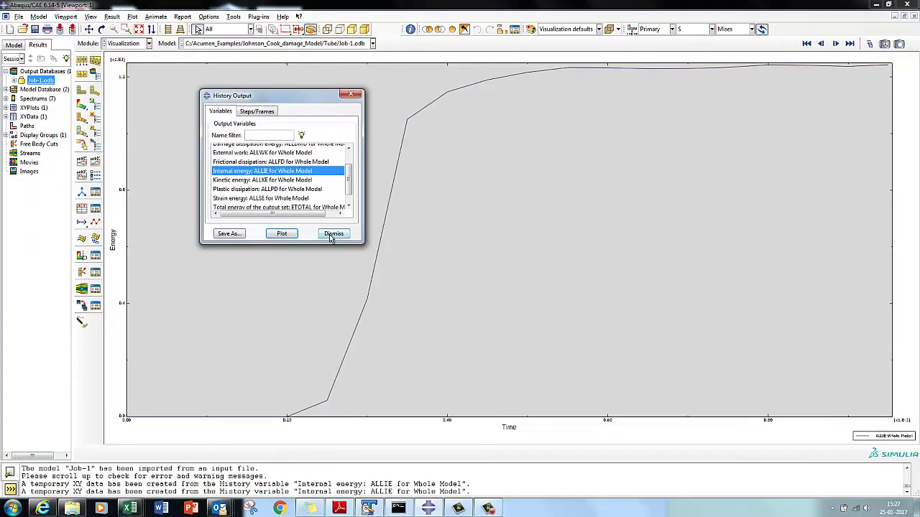
left_click(352, 95)
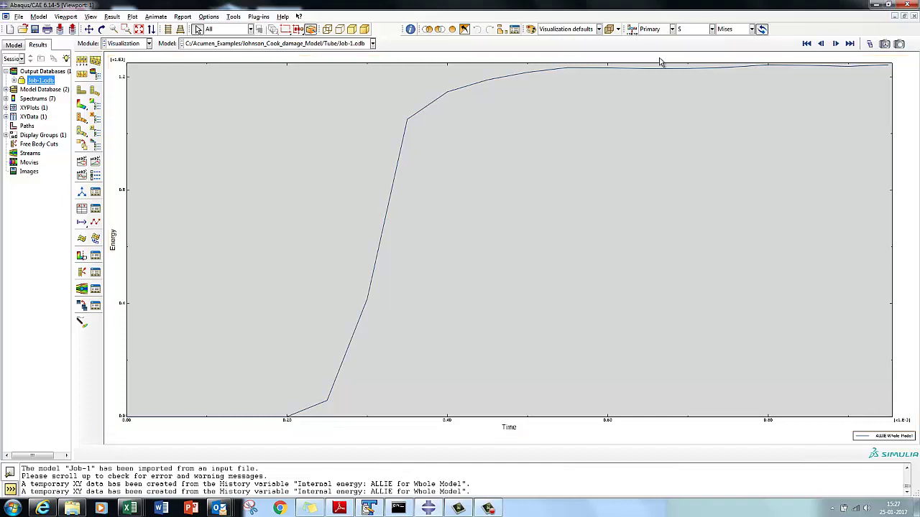
left_click(80, 105)
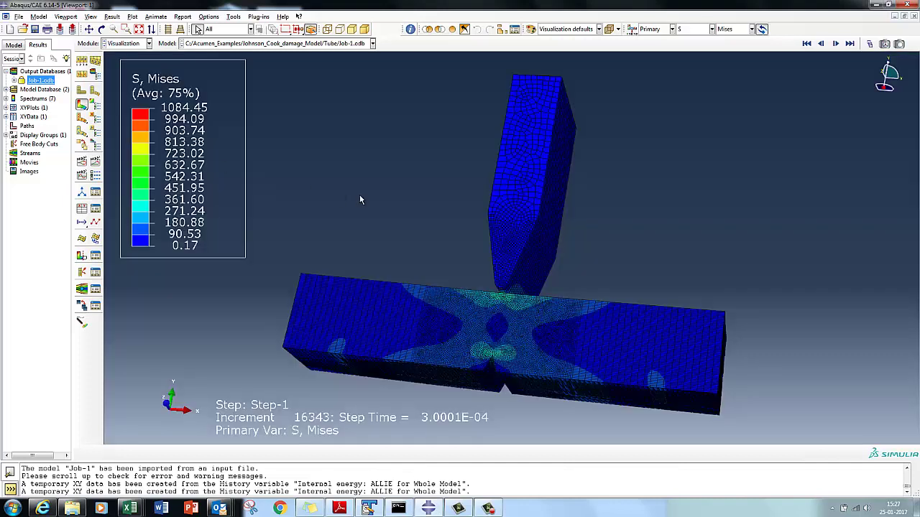